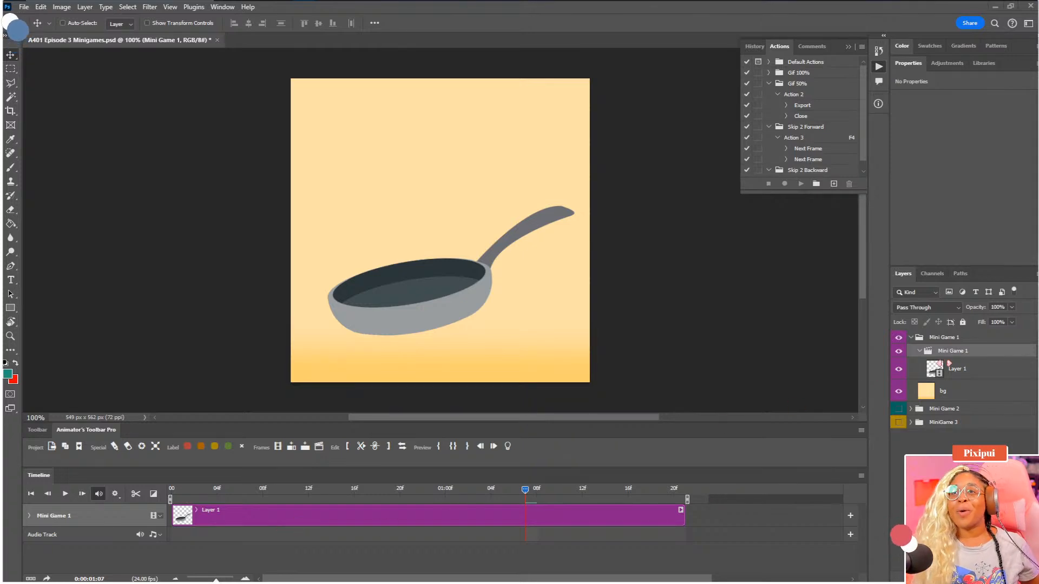
Collapse the Mini Game 1 groups, play the frying pan animation from the first frame, and return the playhead to the start
click(919, 350)
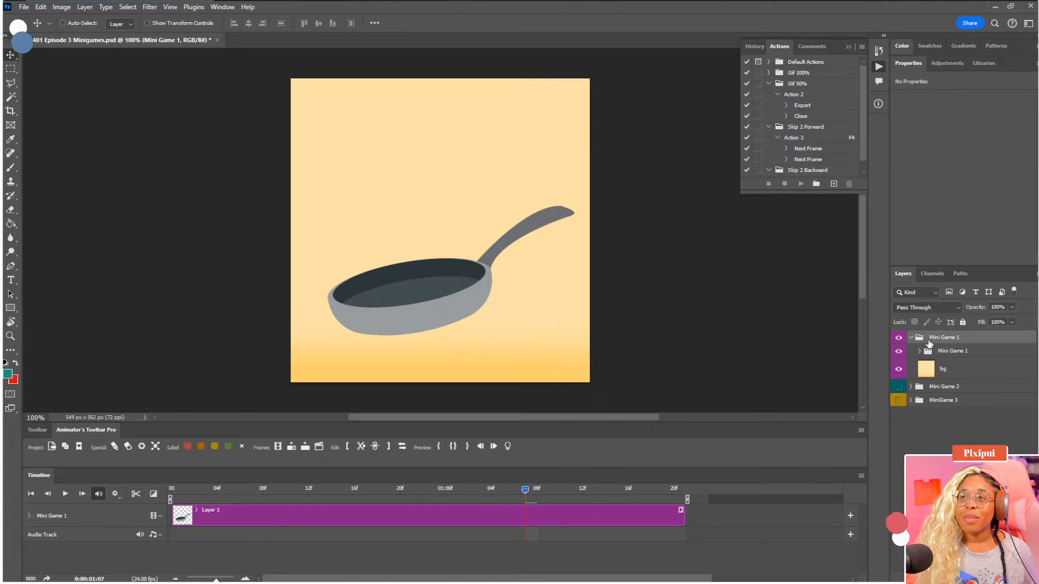
click(912, 338)
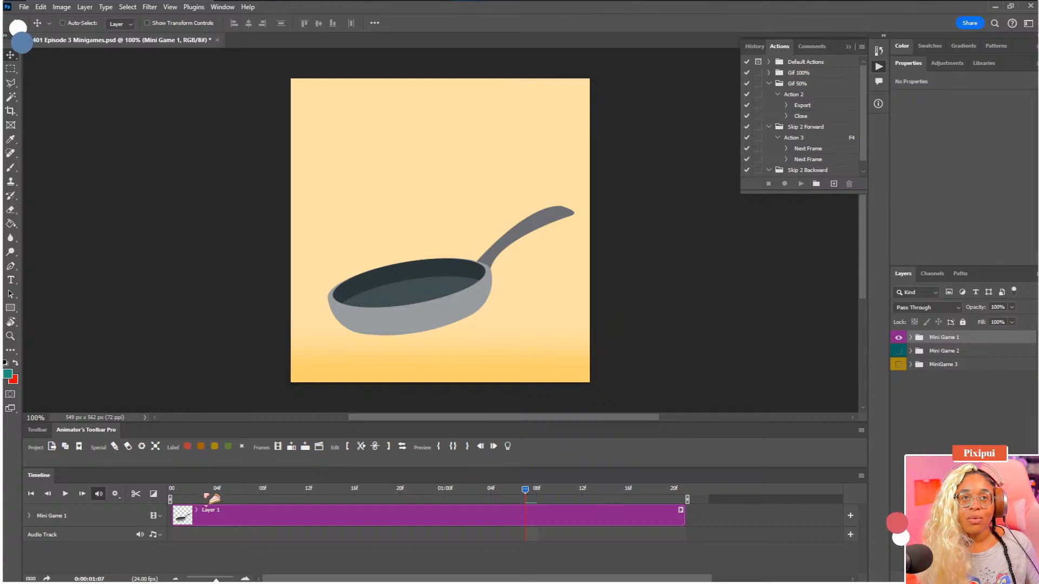
click(173, 492)
click(68, 496)
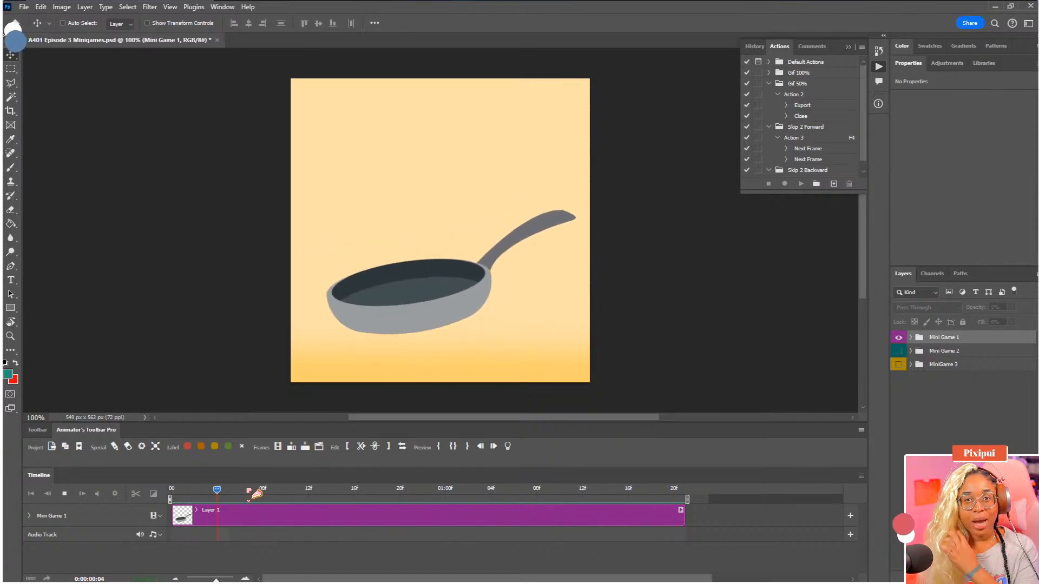
key(space)
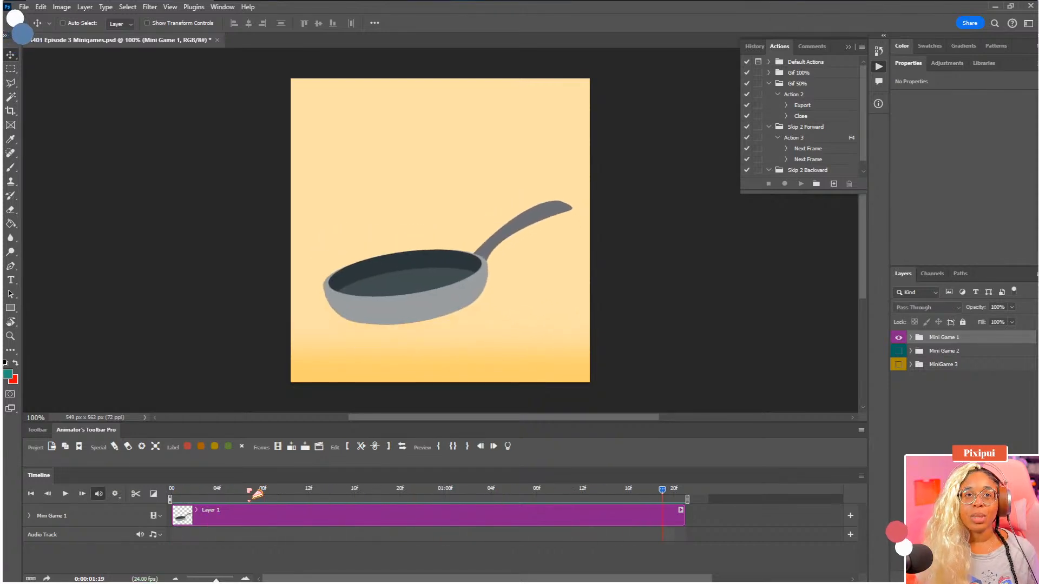
drag(249, 490, 169, 491)
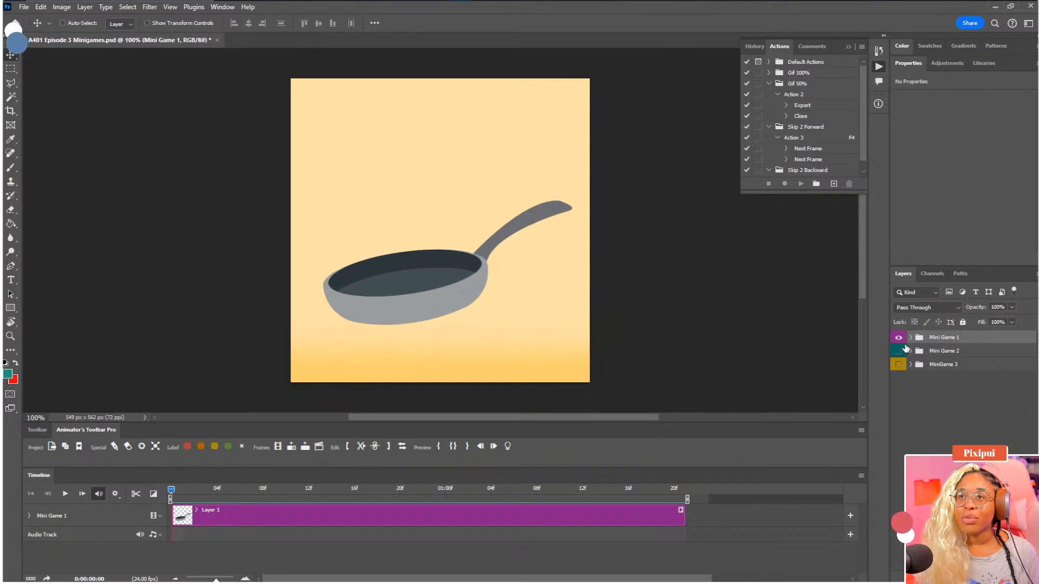
Create a new empty video group above the Mini Game 1 video group using the FrameBar toolbar
click(911, 338)
click(940, 351)
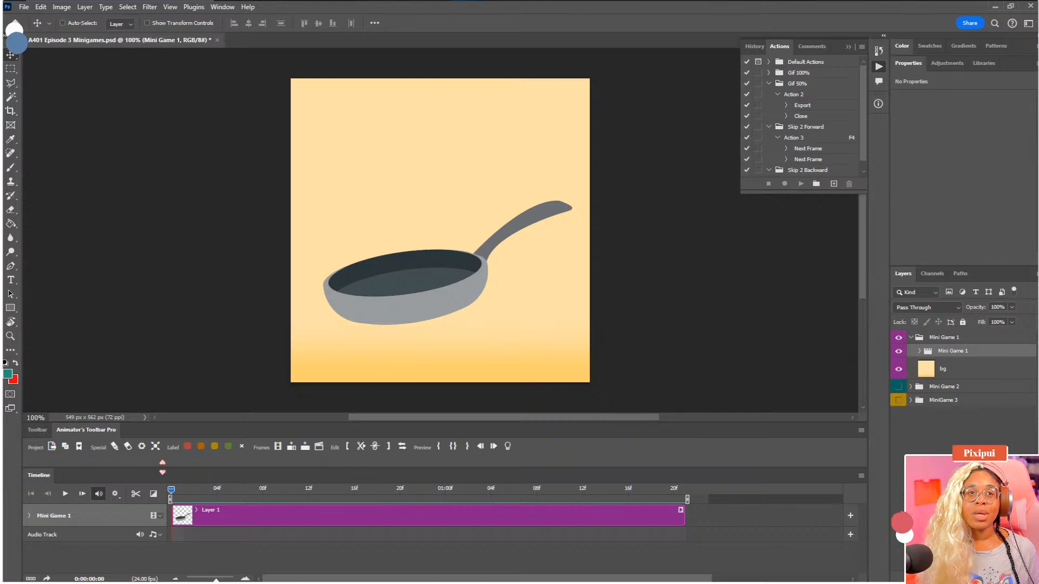
click(37, 430)
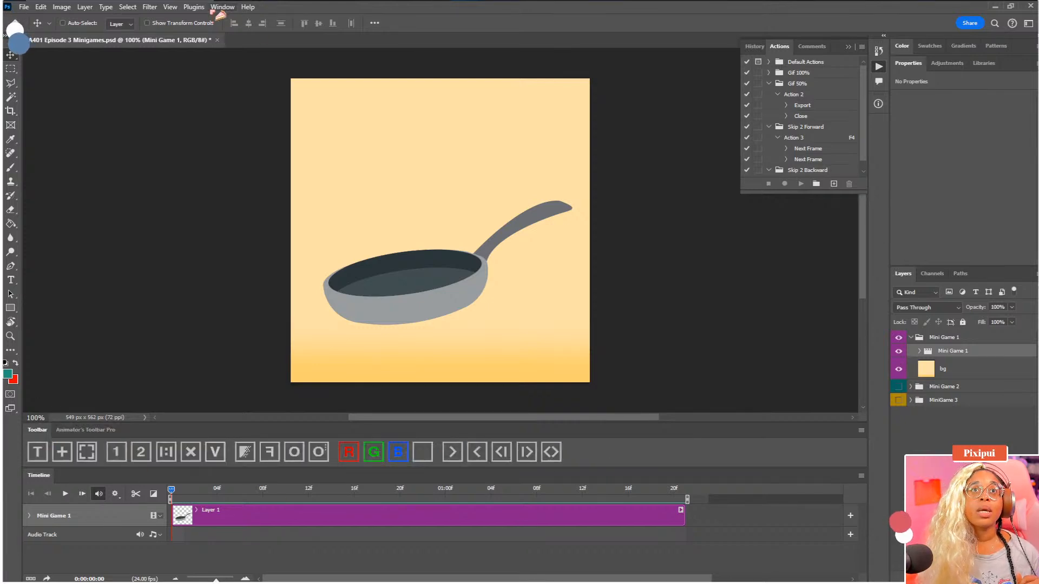
click(194, 6)
mouse_move(222, 56)
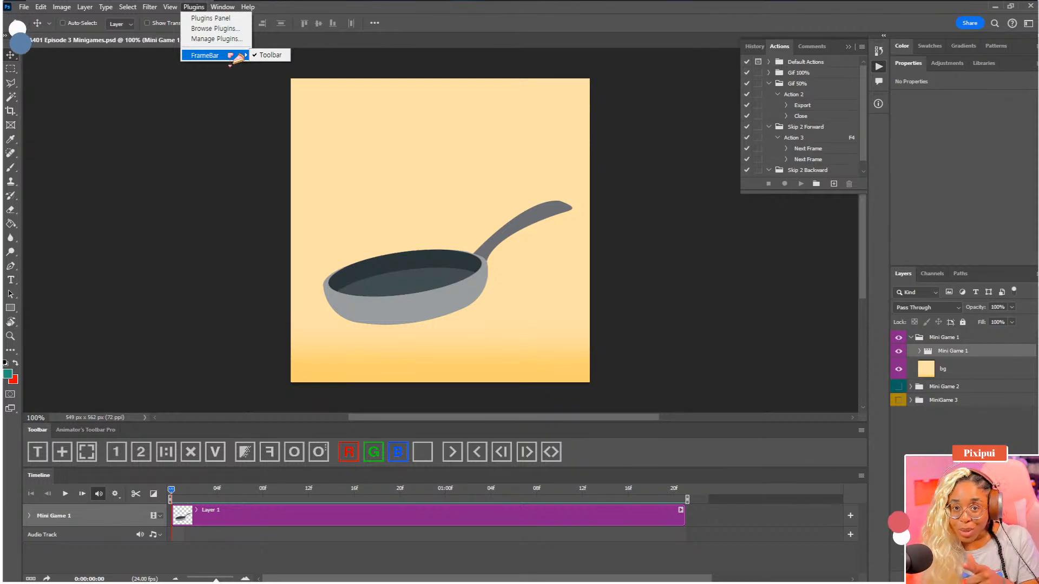
click(225, 476)
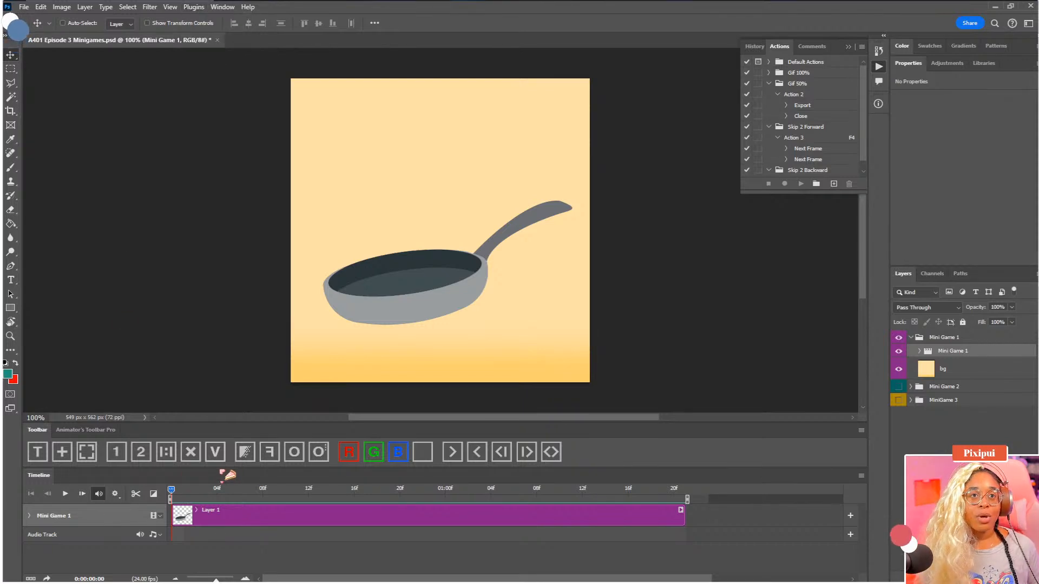
click(219, 458)
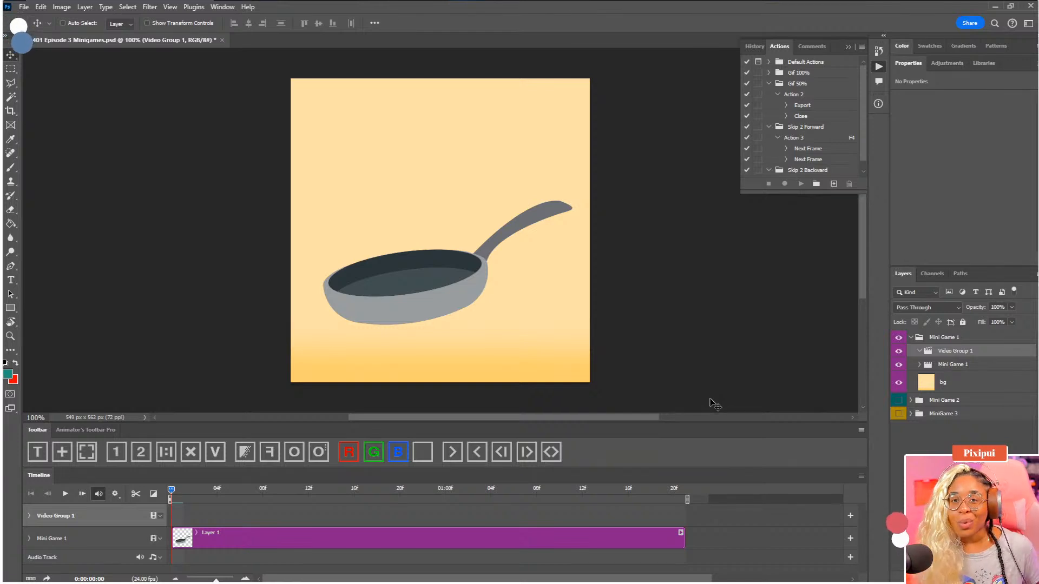
Rename the new video group as Thumbnail
double_click(964, 352)
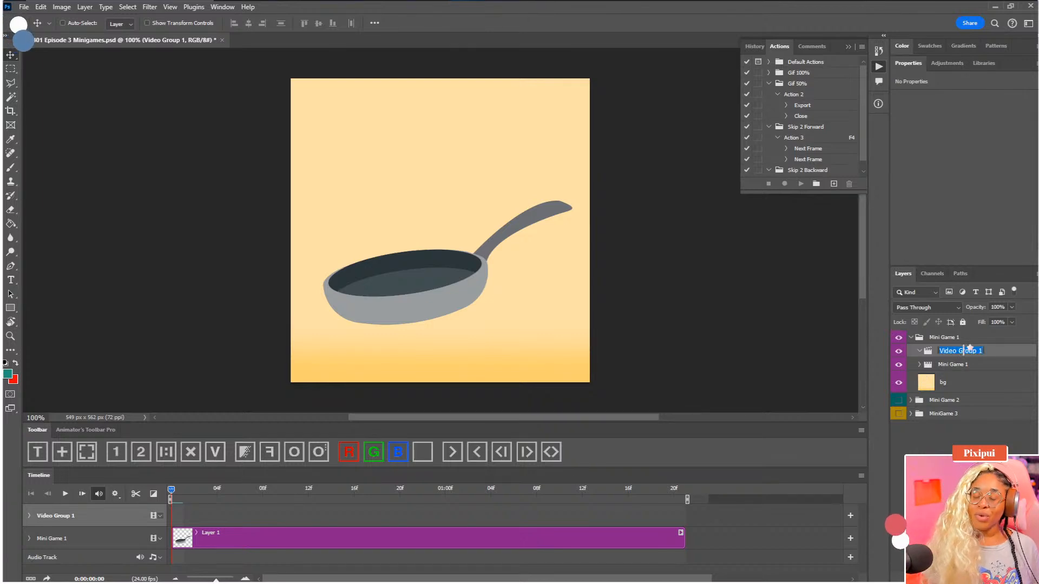
text(Thu)
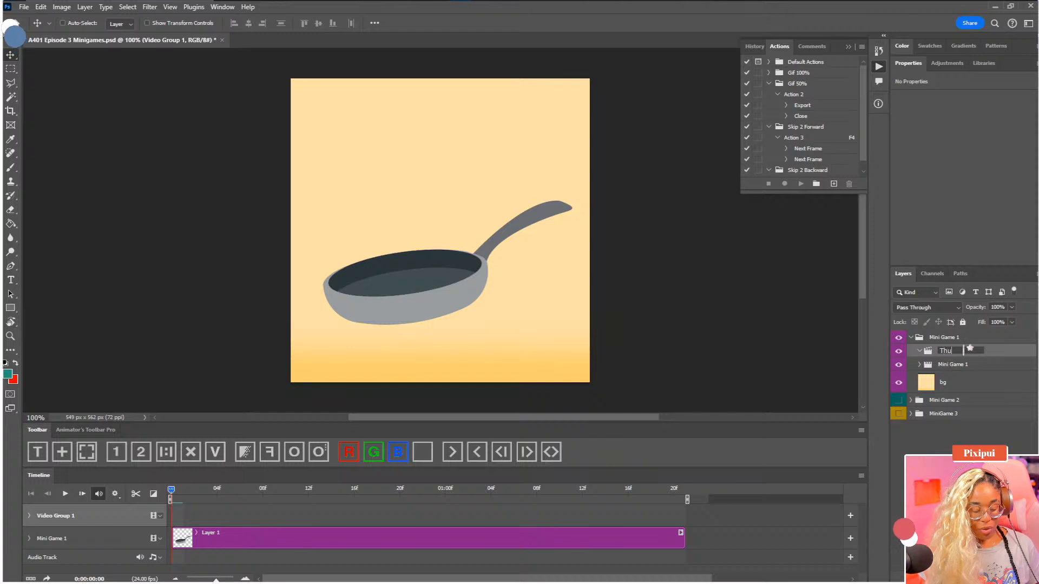
text(mbn)
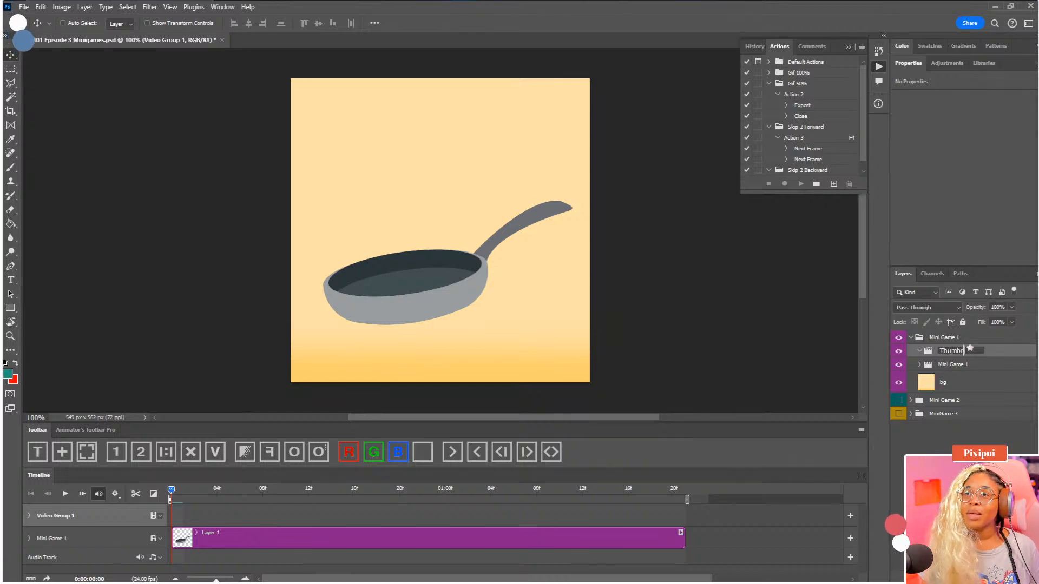
text(ail)
key(Return)
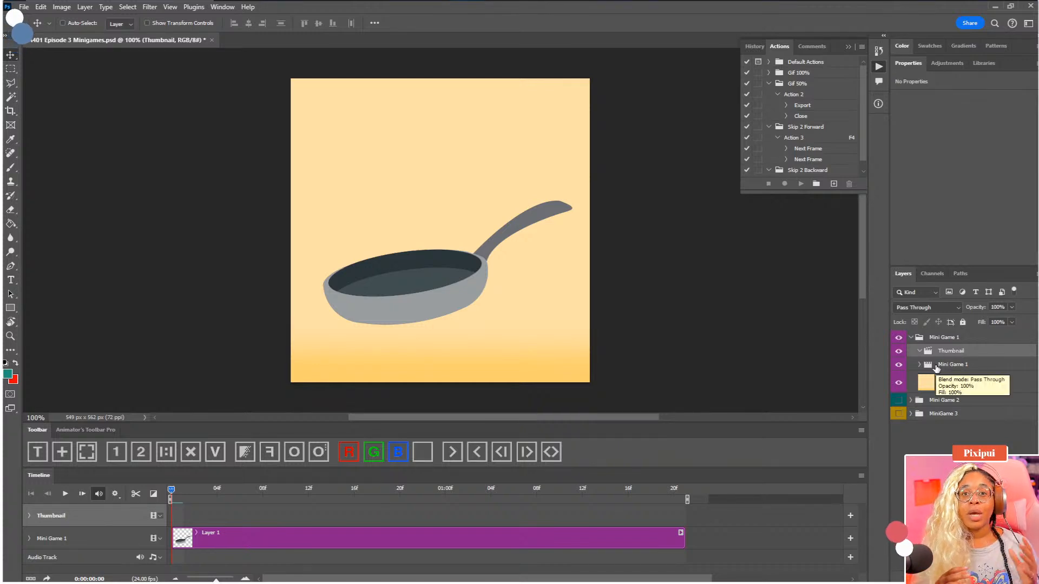
Add a blank two-frame layer with the FrameBar toolbar and place it inside the Thumbnail video group
click(100, 430)
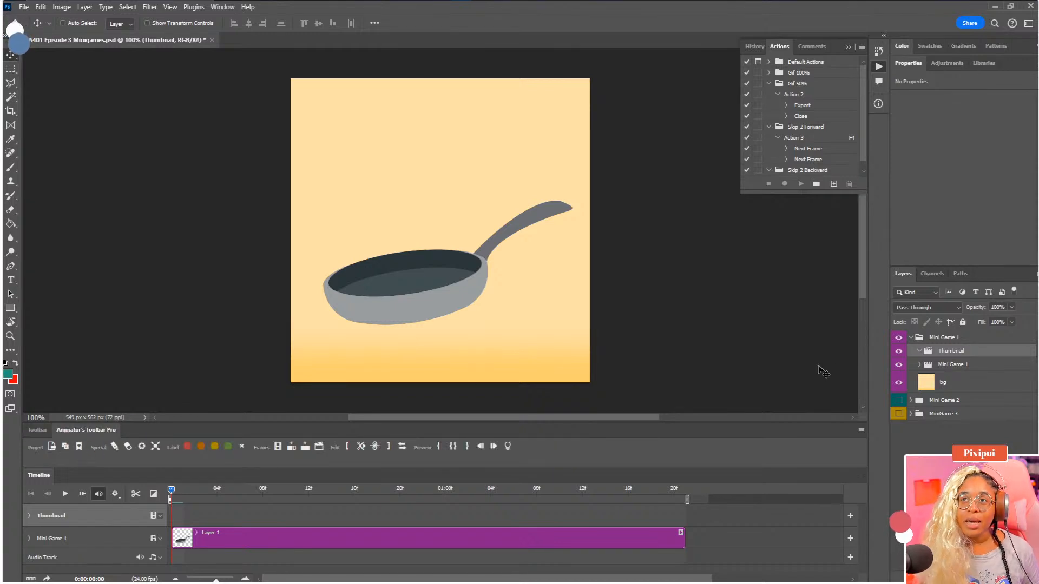
click(37, 429)
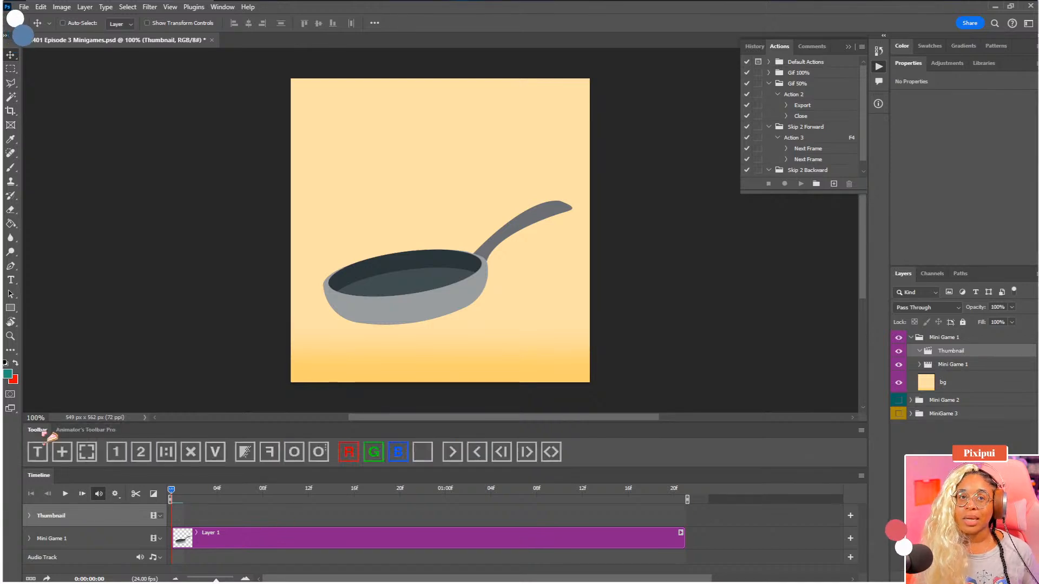
click(140, 452)
drag(932, 343, 943, 379)
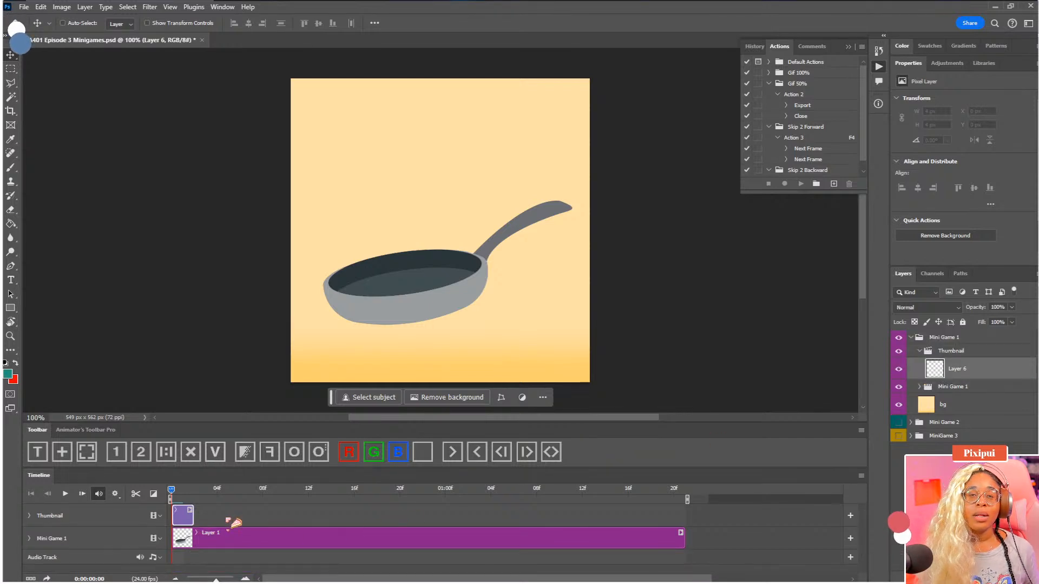
Set the Thumbnail and Mini Game 1 video groups as the timeline's favorite clips
click(956, 352)
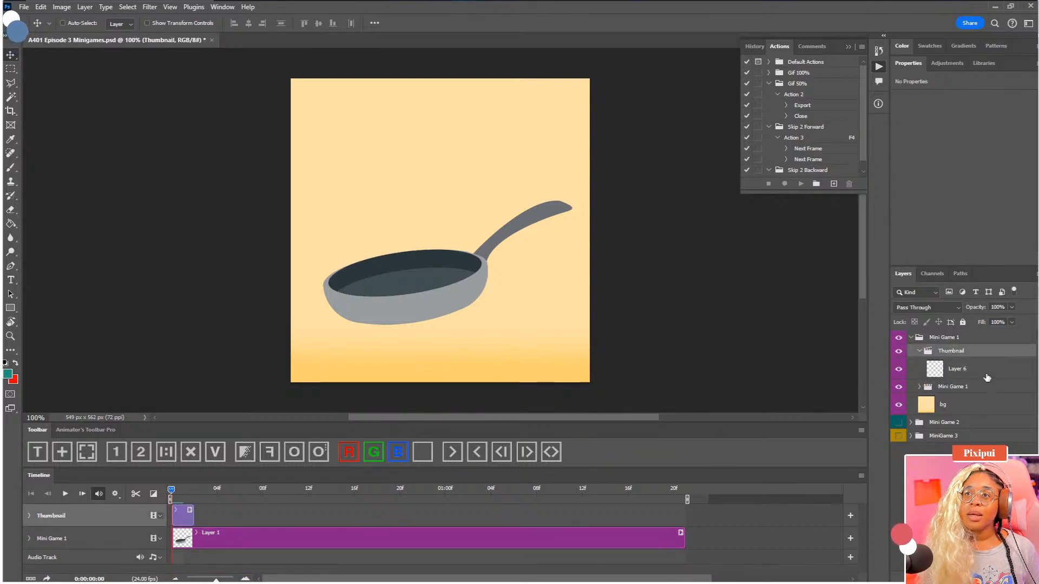
shift+click(968, 387)
click(86, 429)
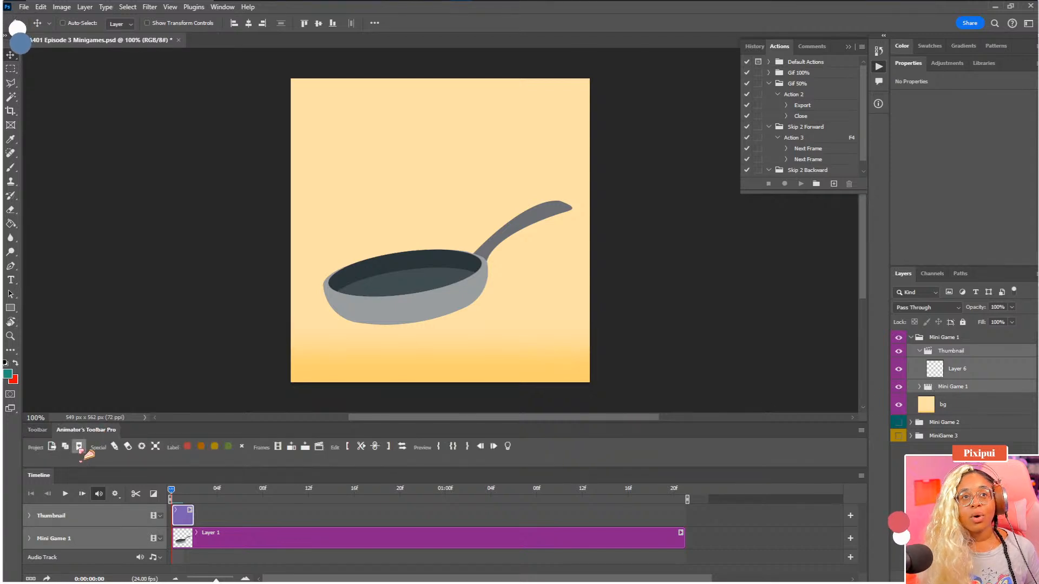
click(226, 519)
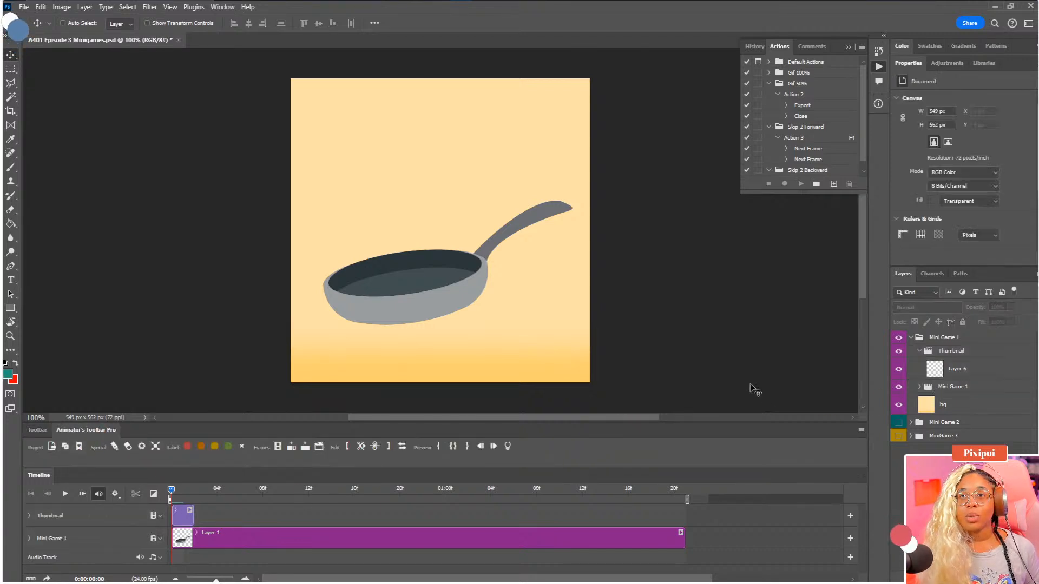
click(81, 447)
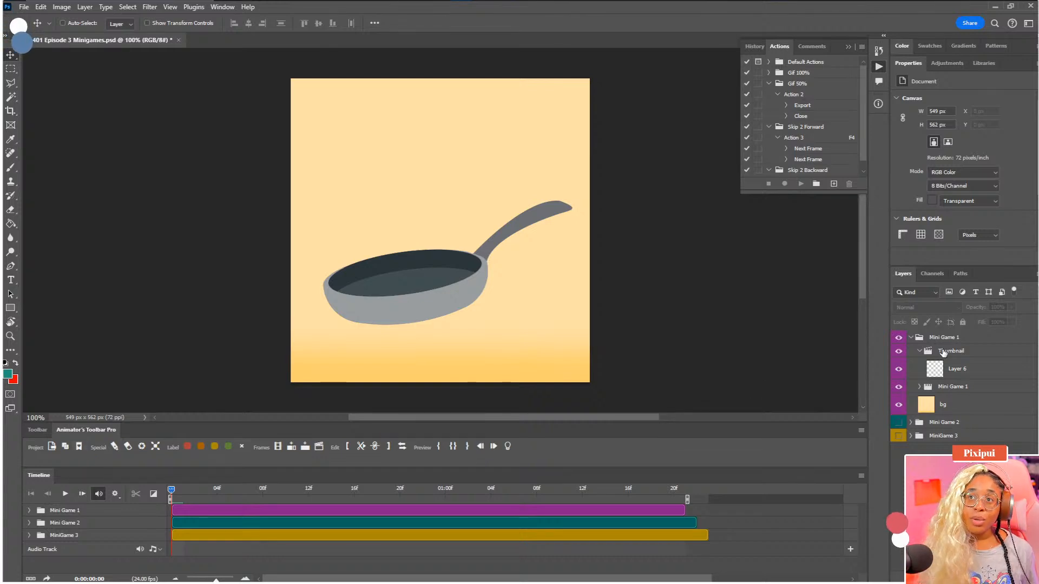
click(947, 351)
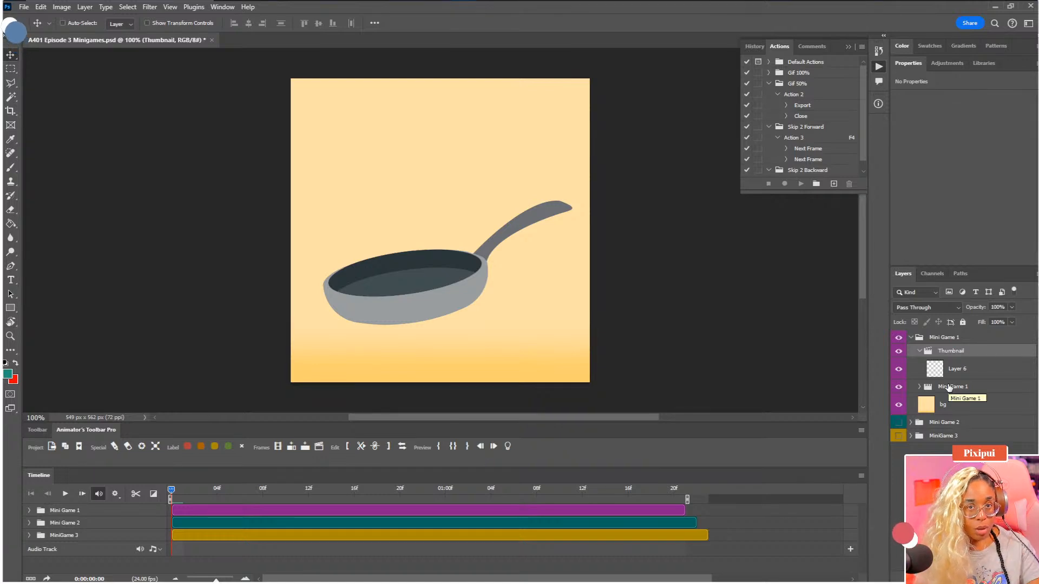
shift+click(948, 387)
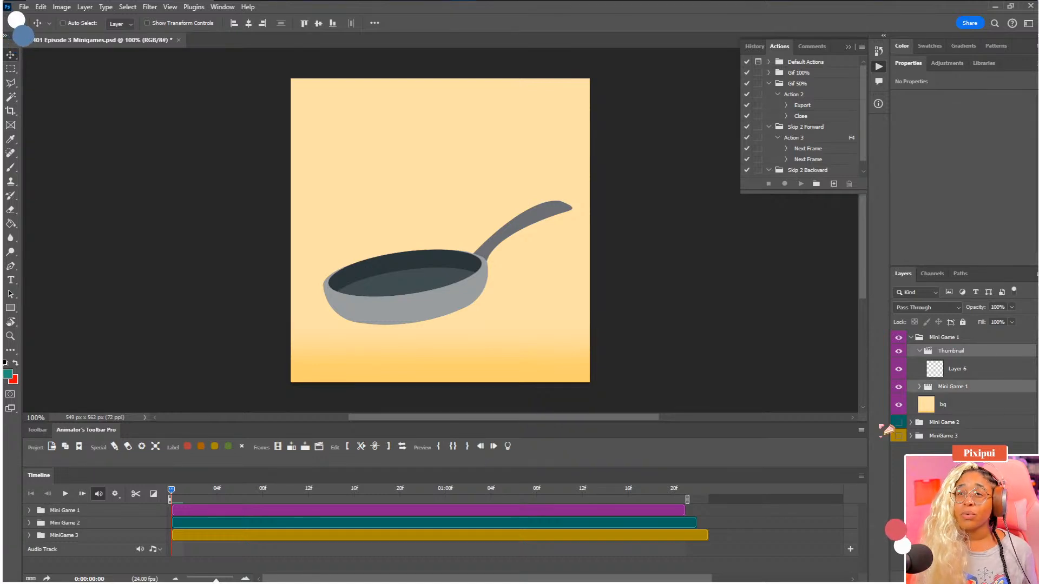
click(861, 476)
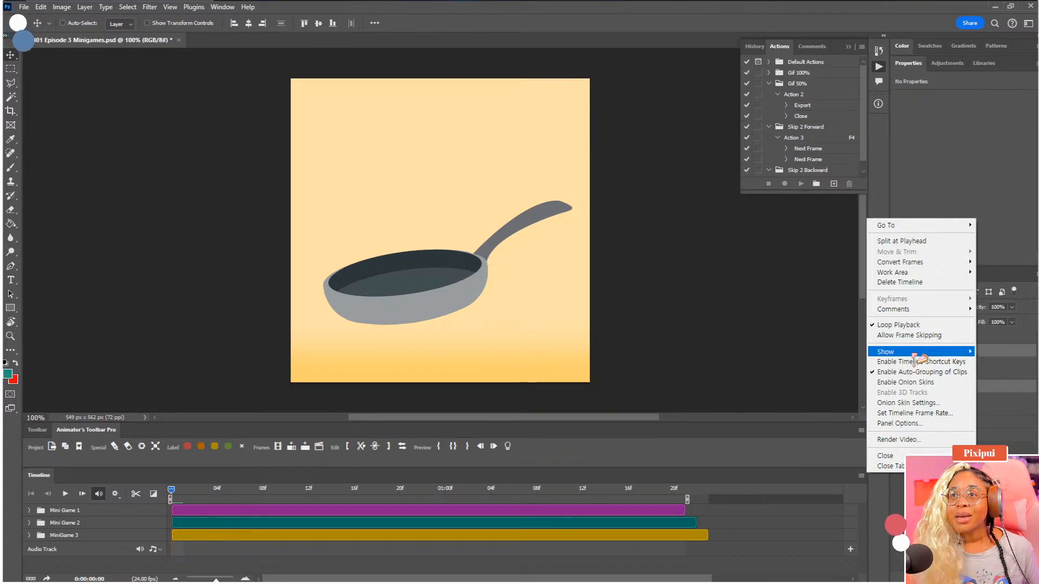
mouse_move(917, 358)
click(828, 388)
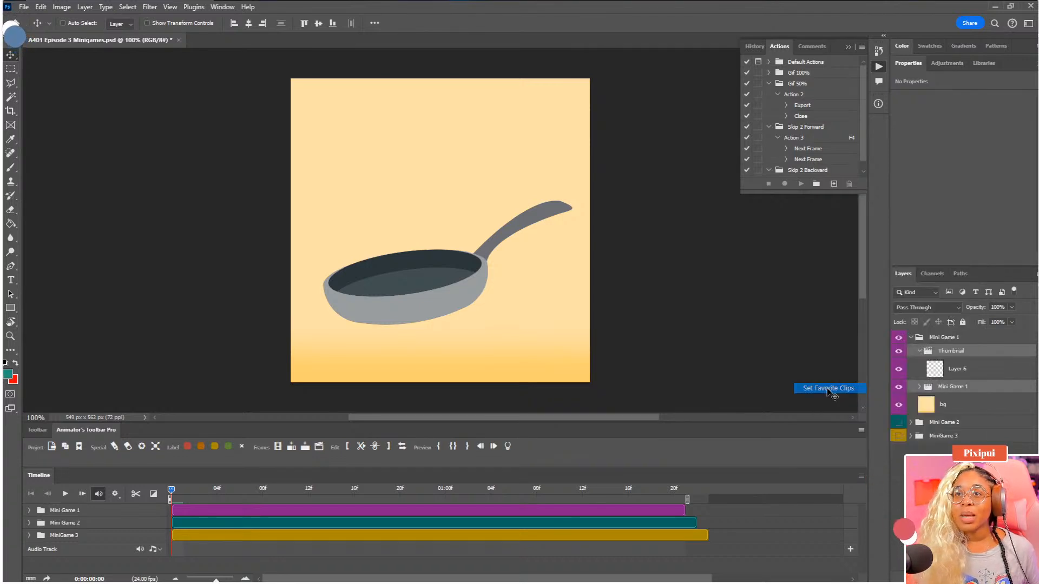
Undo the last layer move, put Layer 6 back into the Thumbnail group, and extend its clip to the end of the Layer 1 clip
key(ctrl+z)
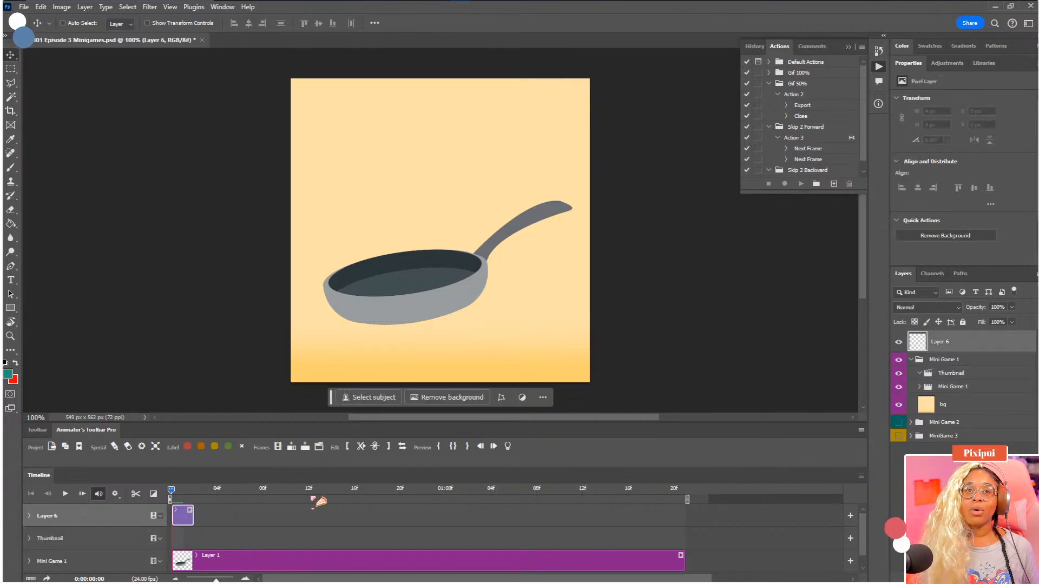
drag(938, 346, 941, 373)
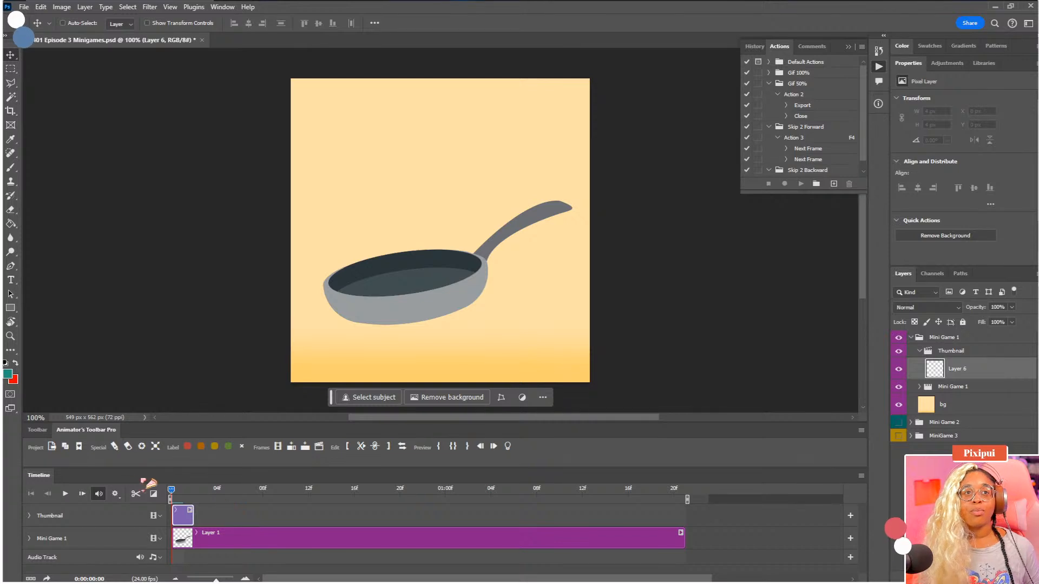
click(954, 352)
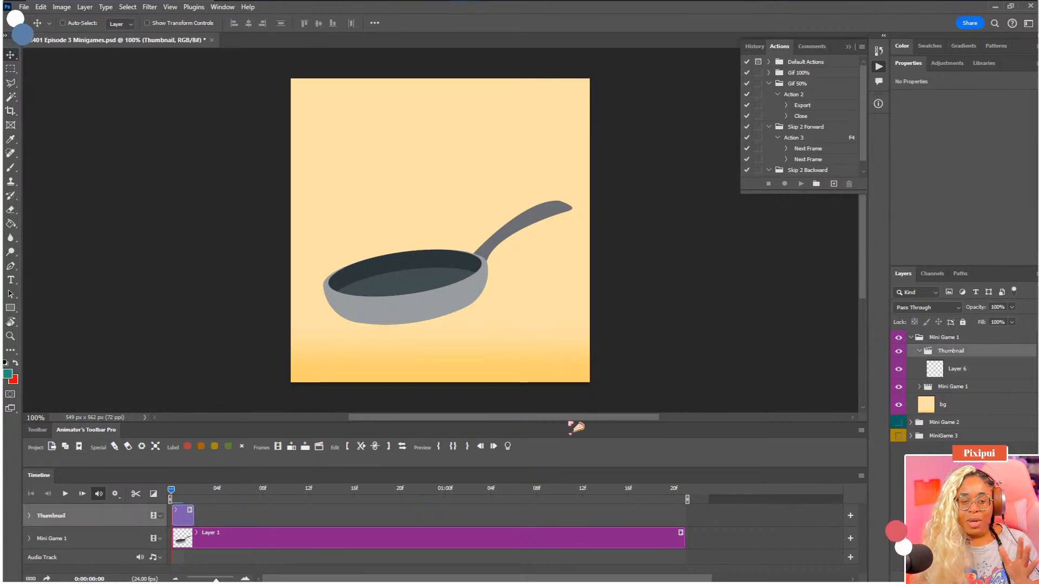
click(38, 430)
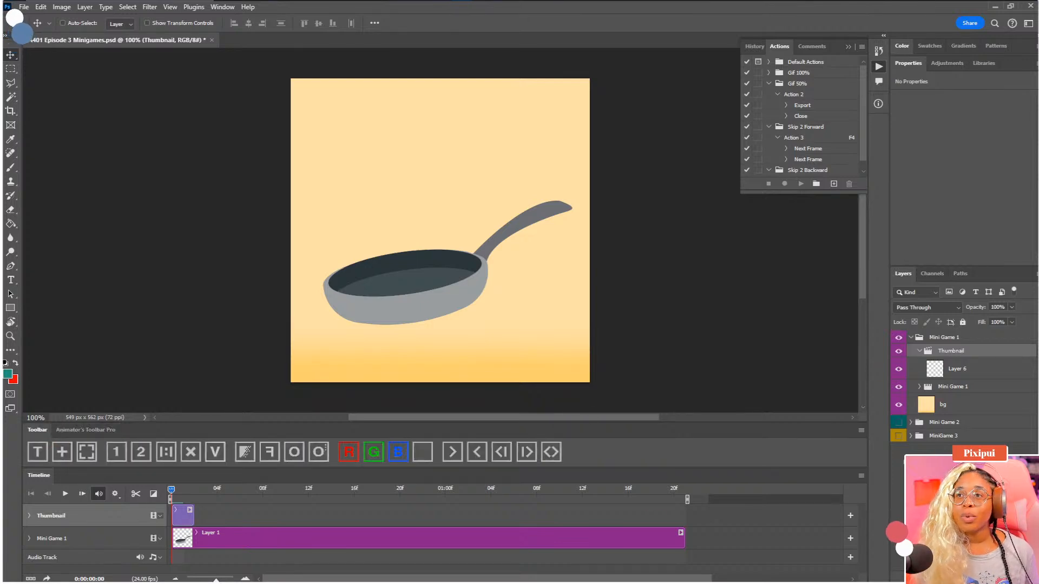
drag(195, 520, 683, 519)
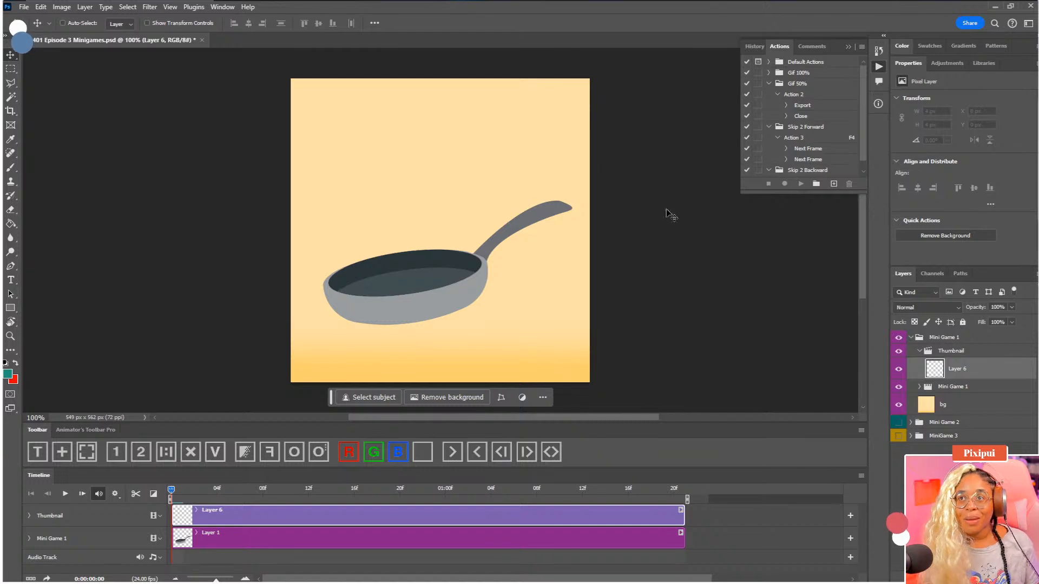
Set the foreground color to a bright, saturated cyan blue
click(8, 373)
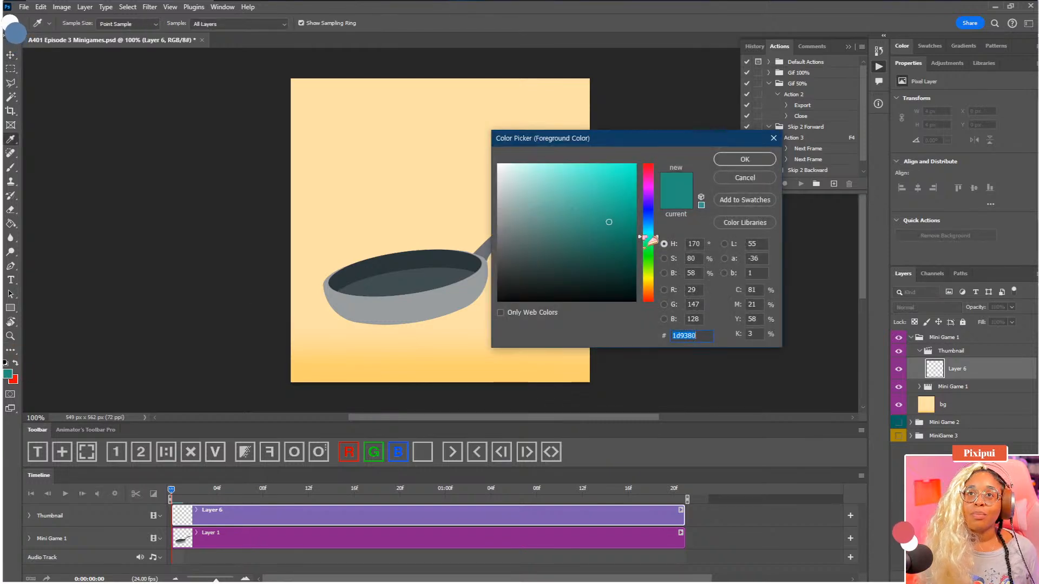
drag(648, 236, 620, 162)
click(743, 160)
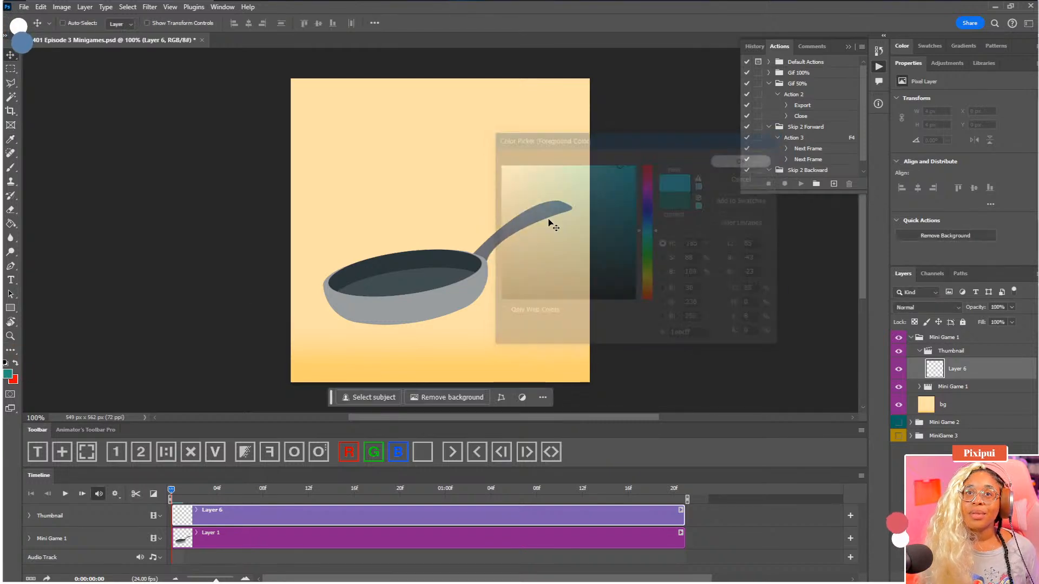
Set up the Brush tool with a 10 px tip and bring up the saved libraries
key(v)
key(b)
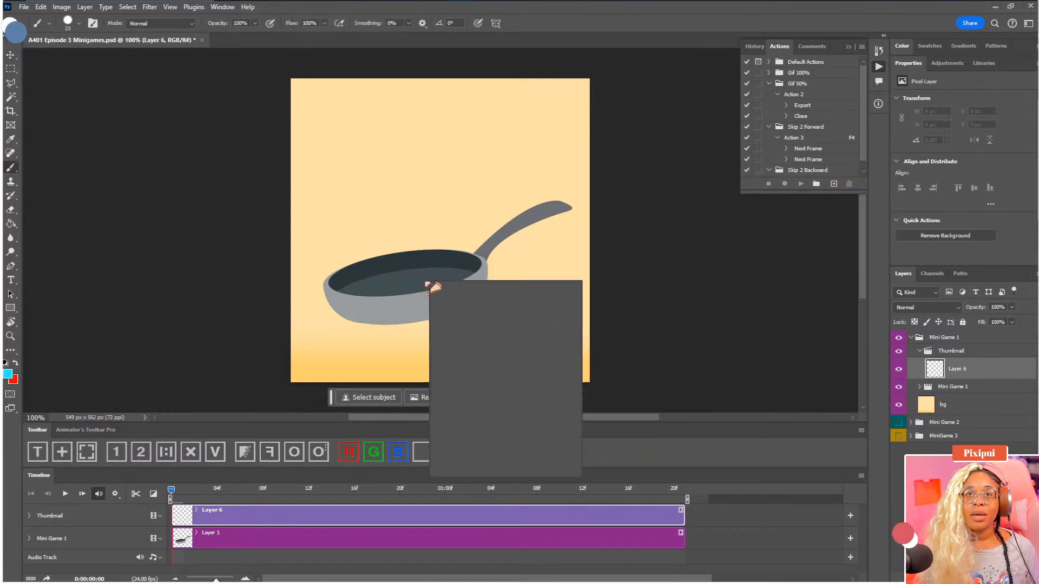
right_click(430, 280)
drag(487, 308, 485, 308)
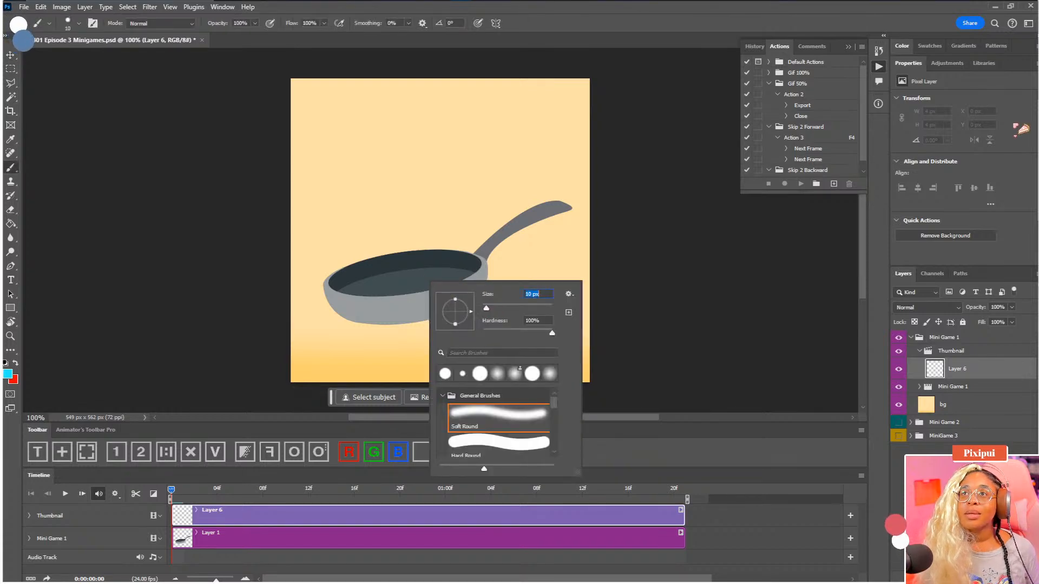
click(982, 65)
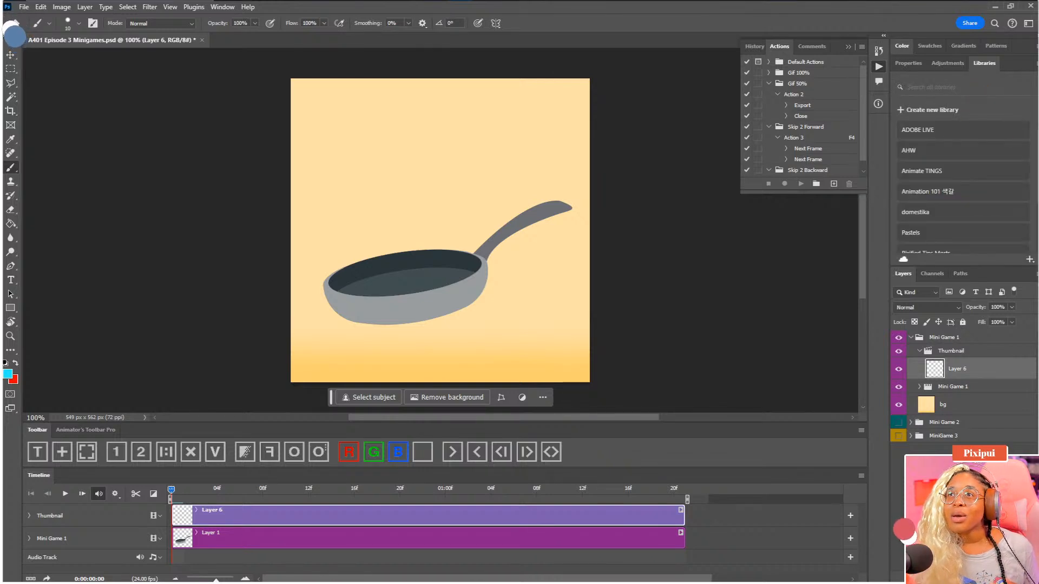
Choose the sketching brush from the Animate TINGS library and paint a small cyan oval on Layer 6 in the middle of the pan
click(969, 172)
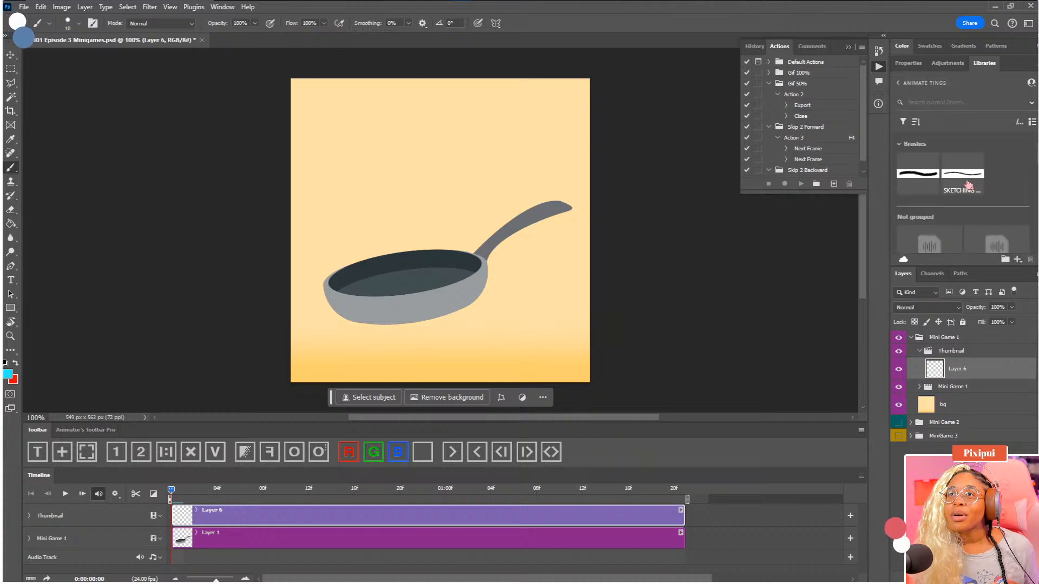
click(976, 186)
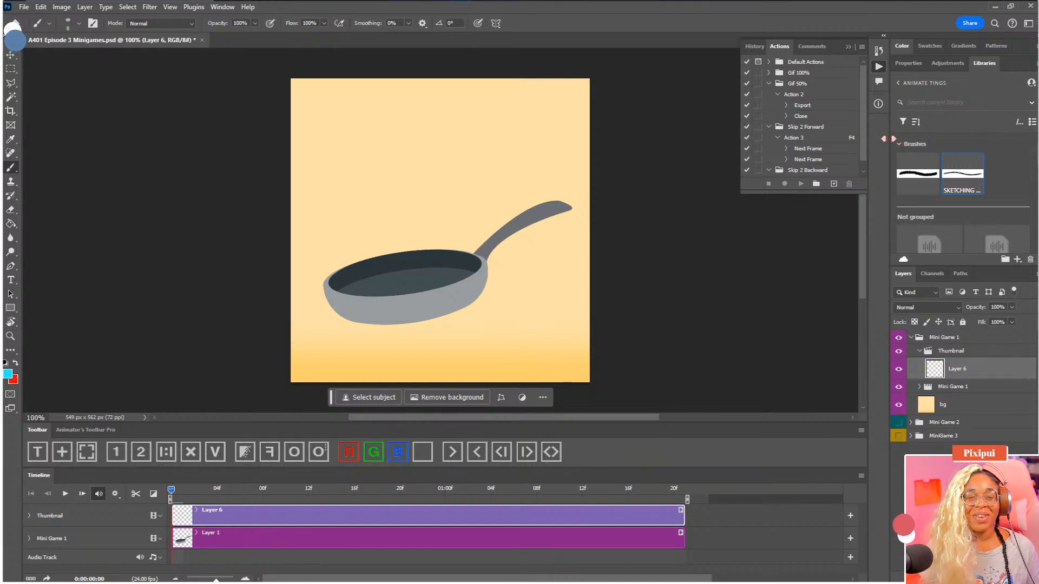
drag(457, 235, 482, 229)
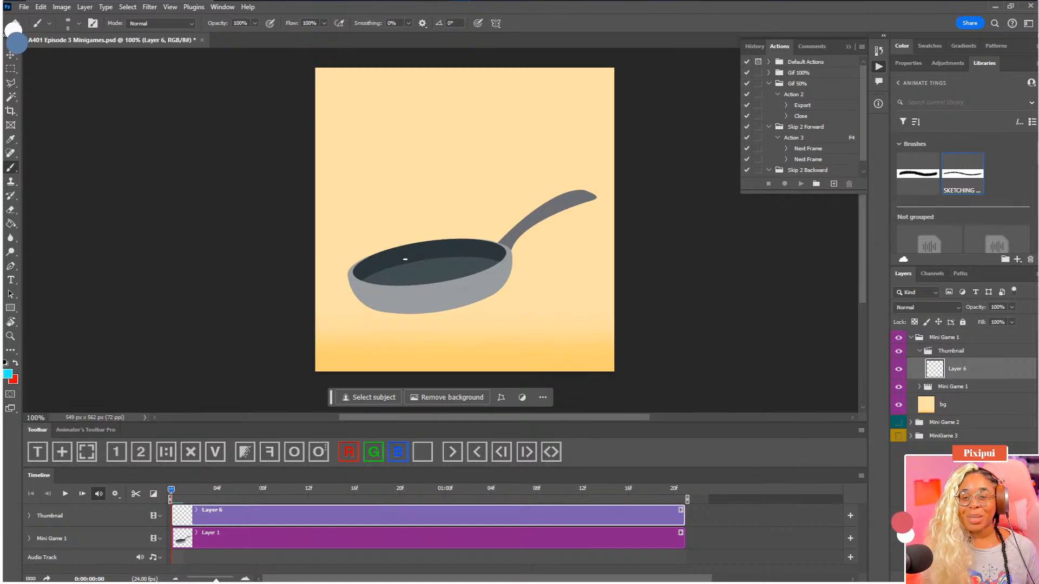
key(ctrl+plus)
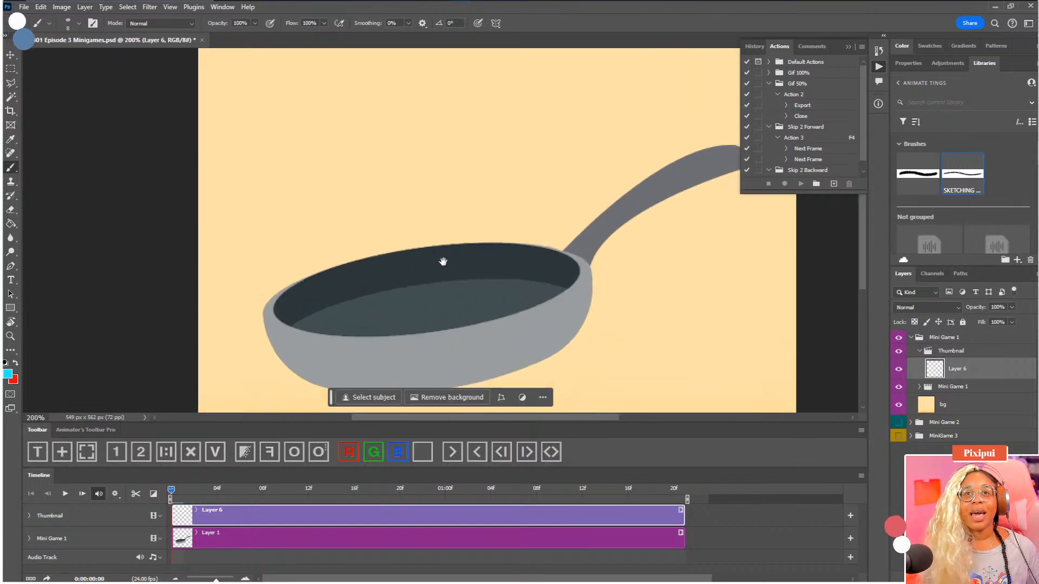
drag(443, 262, 457, 213)
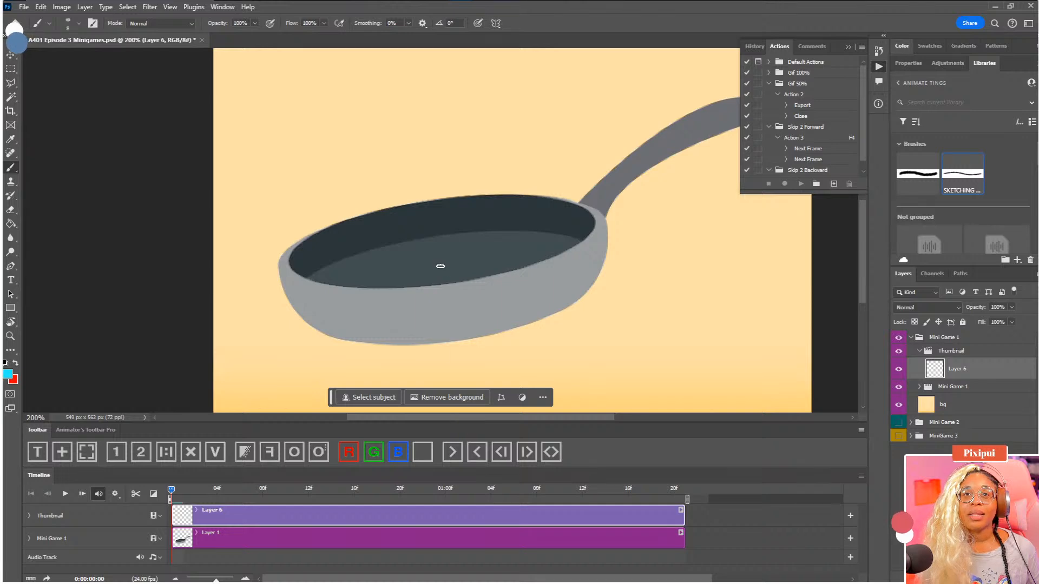
drag(431, 261, 426, 263)
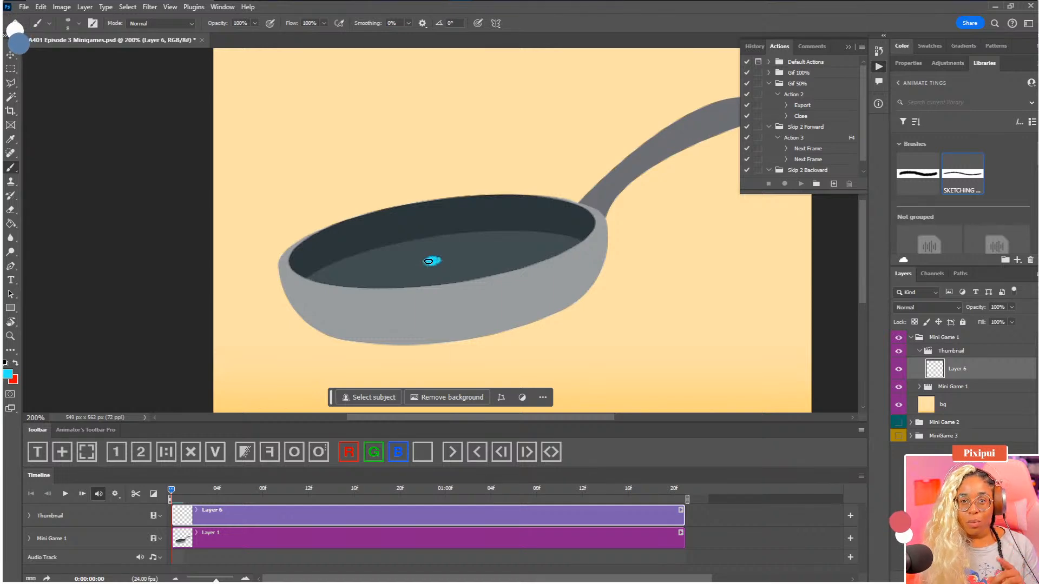
Split the Layer 6 clip at 0:00:00:10 and move the second clip's cyan oval down onto the pan's inner base
click(192, 497)
drag(199, 498, 286, 496)
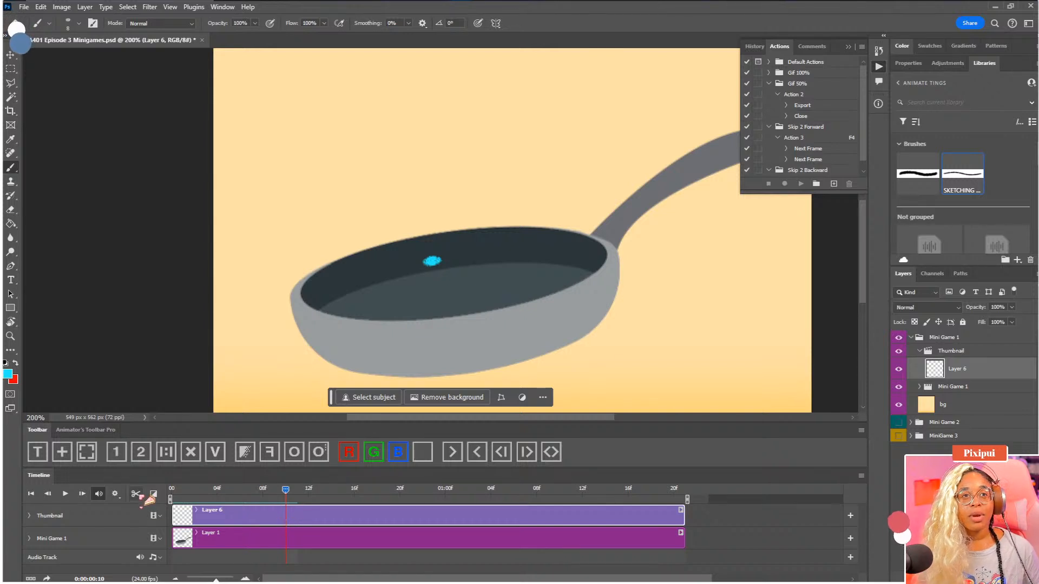
click(135, 494)
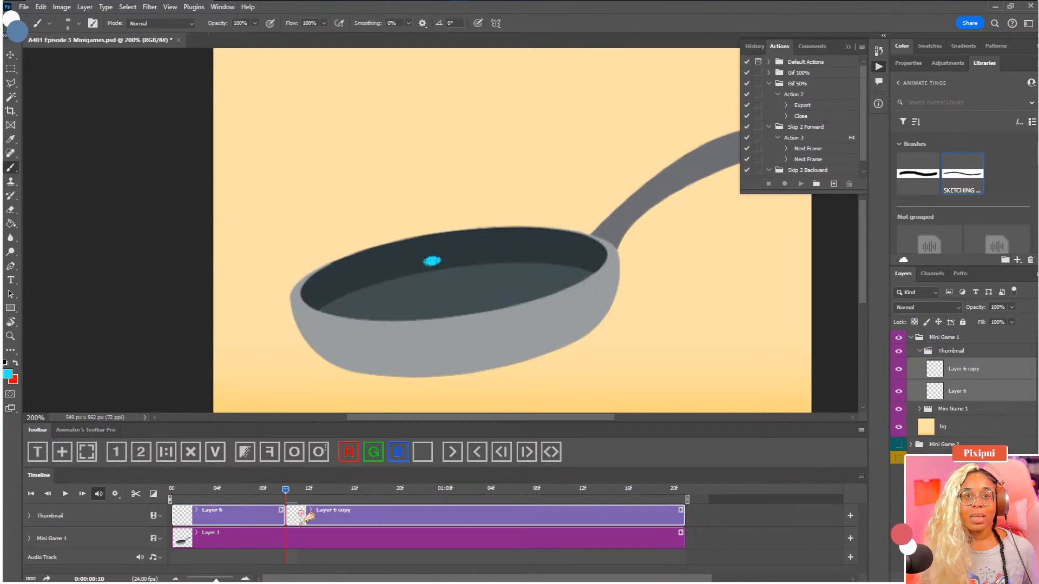
click(306, 517)
key(v)
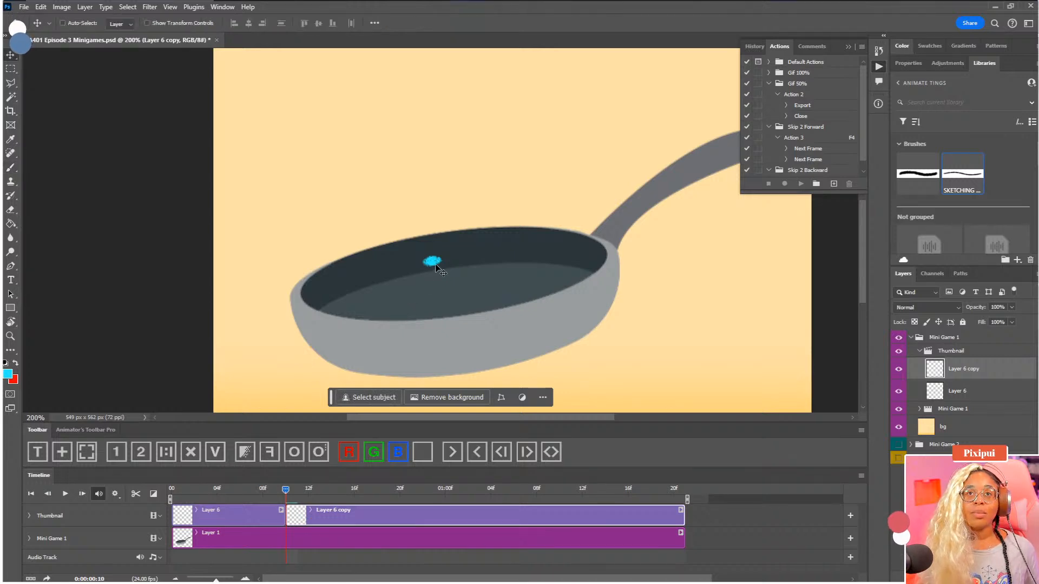
drag(435, 260, 450, 292)
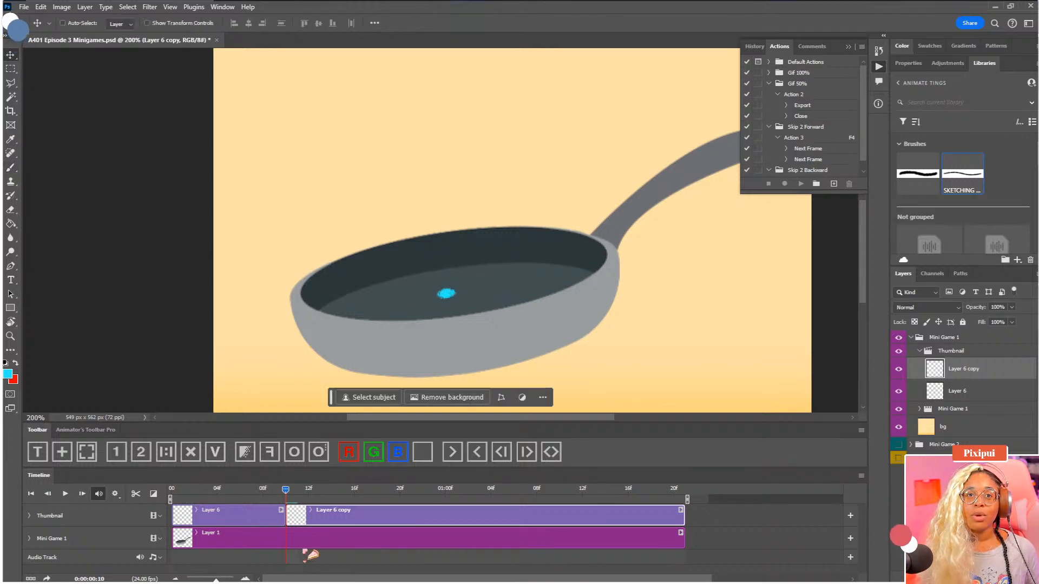
Review the first two drawings from the start, then split the Layer 6 copy clip at 0:00:00:19
drag(287, 491, 164, 491)
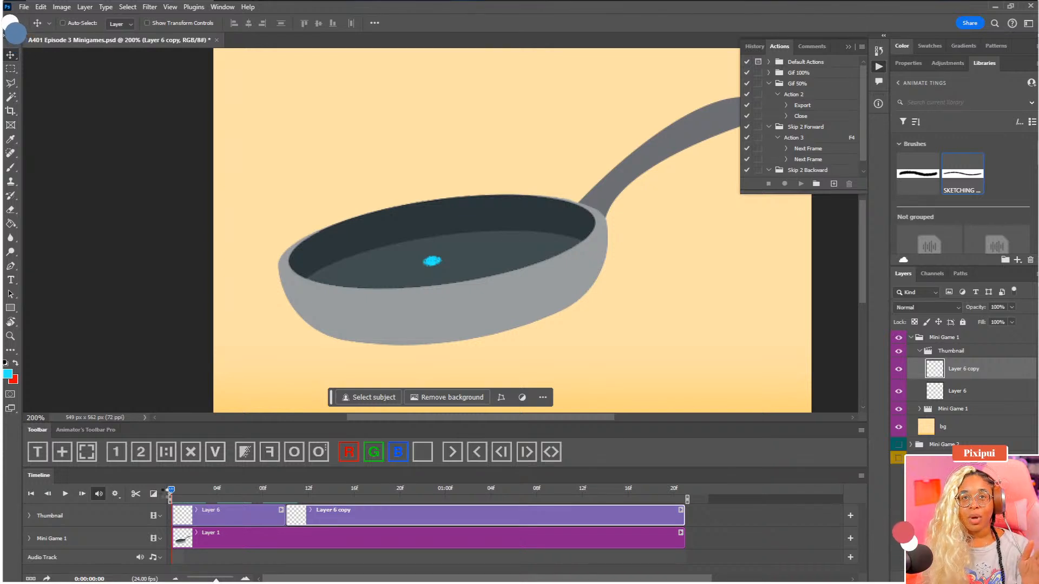
drag(171, 492, 391, 502)
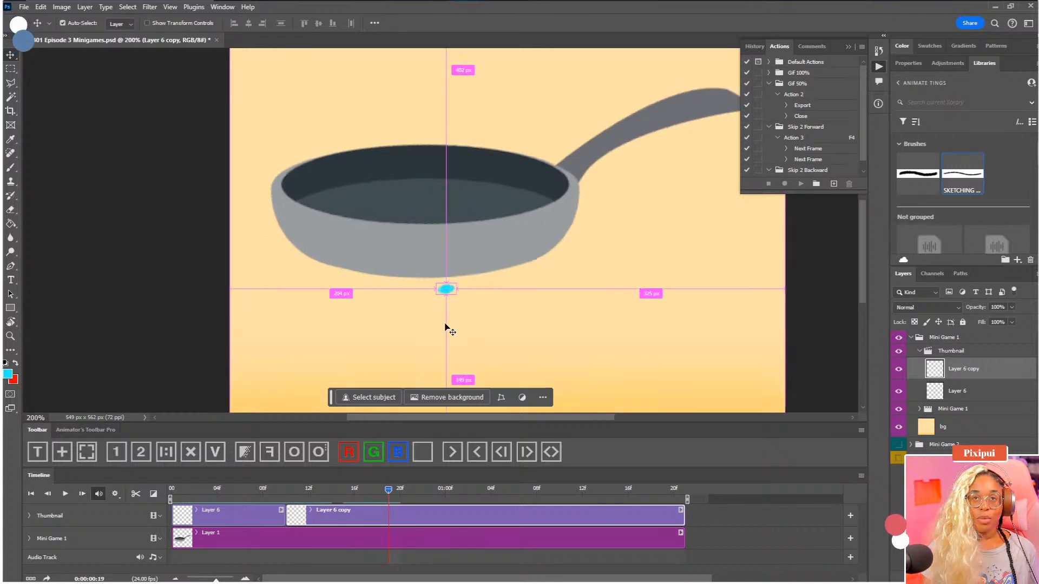
key(ctrl+minus)
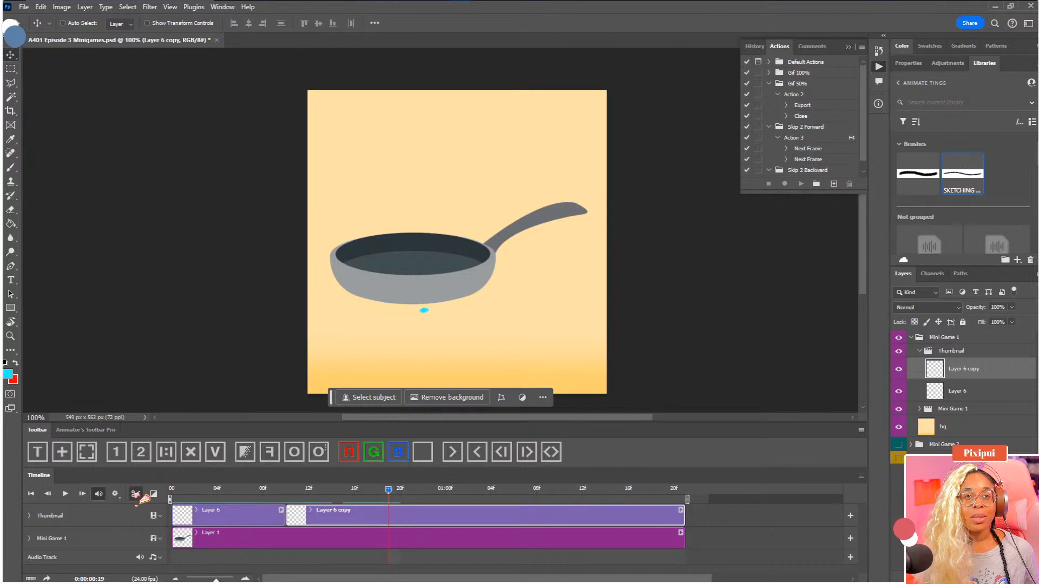
click(134, 493)
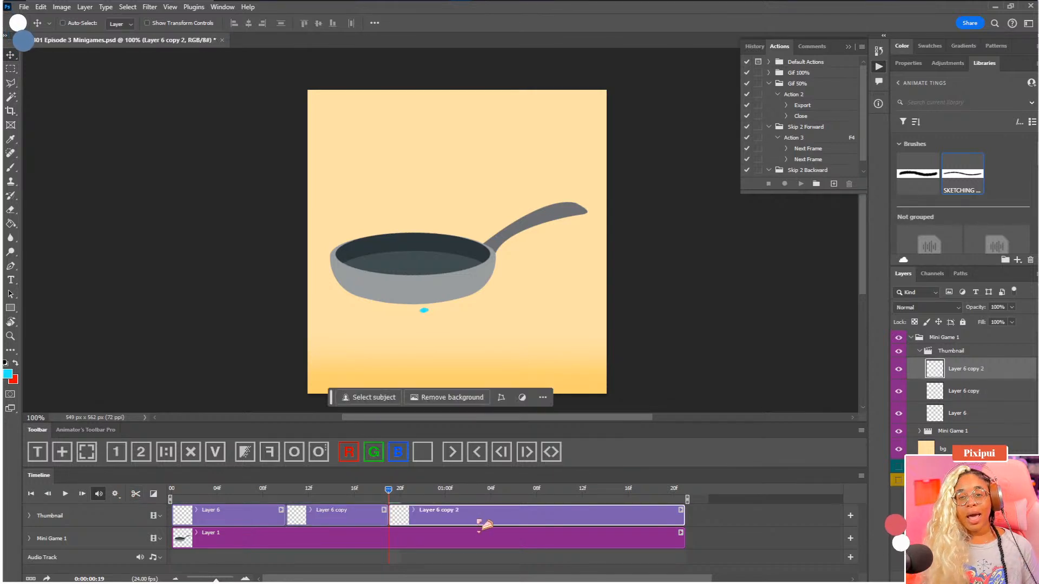
Replace the third clip's cyan oval with a new one painted high above the pan
drag(433, 319, 432, 222)
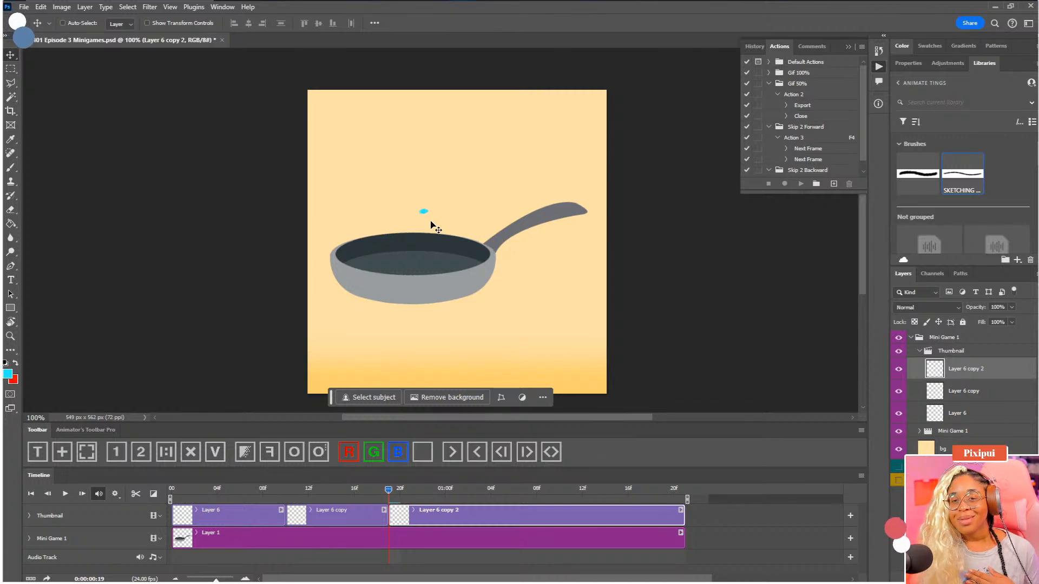
drag(433, 225, 429, 156)
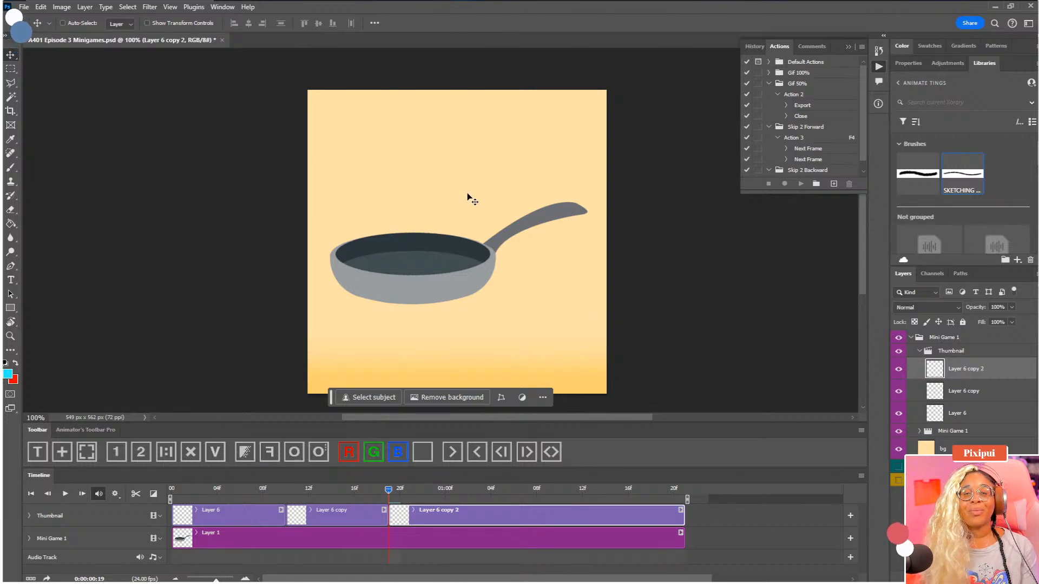
key(ctrl+a)
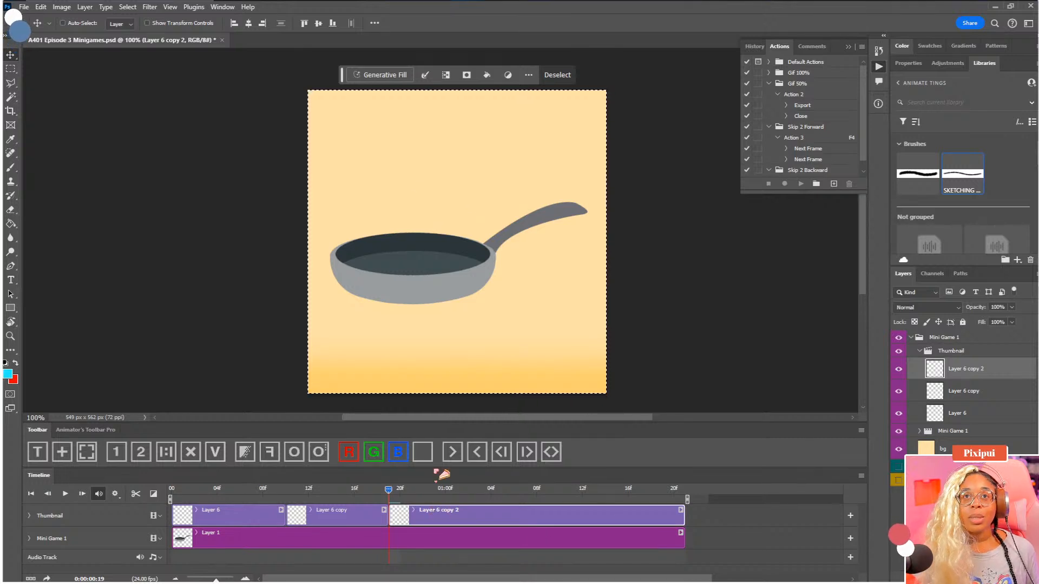
key(b)
key(ctrl+d)
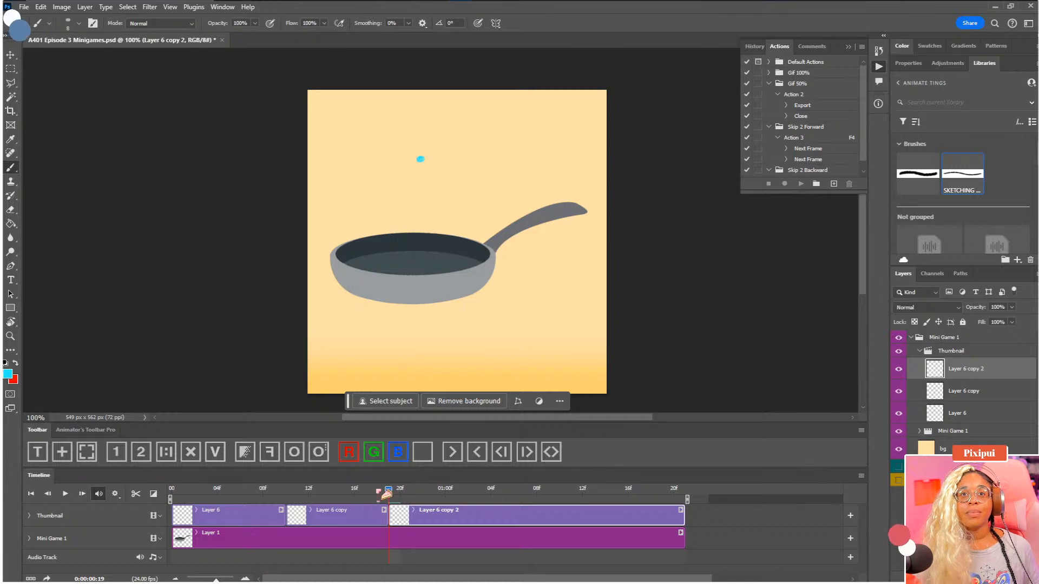
Split the Layer 6 copy 2 clip at 0:00:01:04, where the pan is at its lowest, and select the new last clip
drag(388, 490, 486, 503)
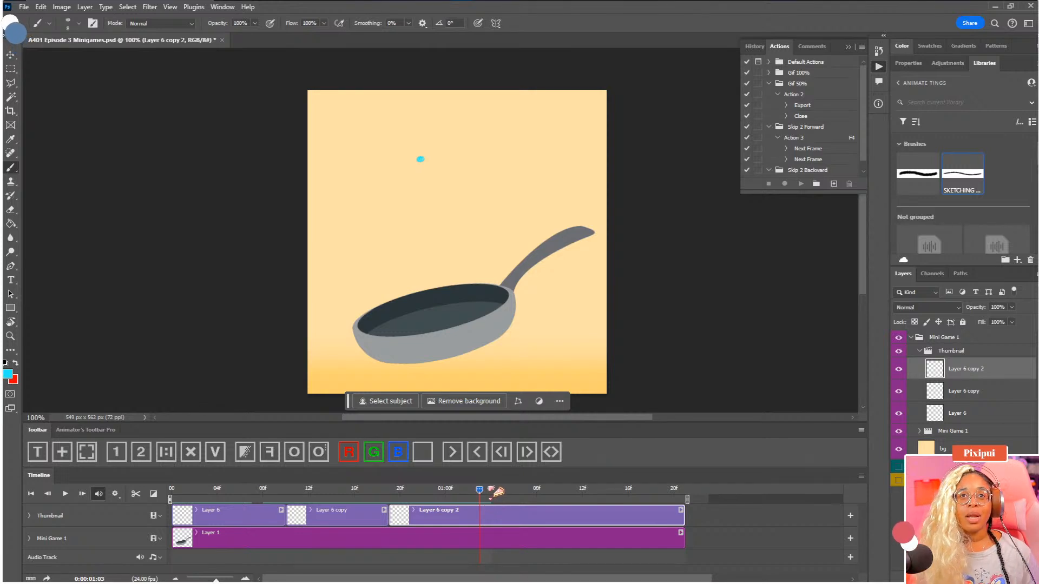
click(500, 488)
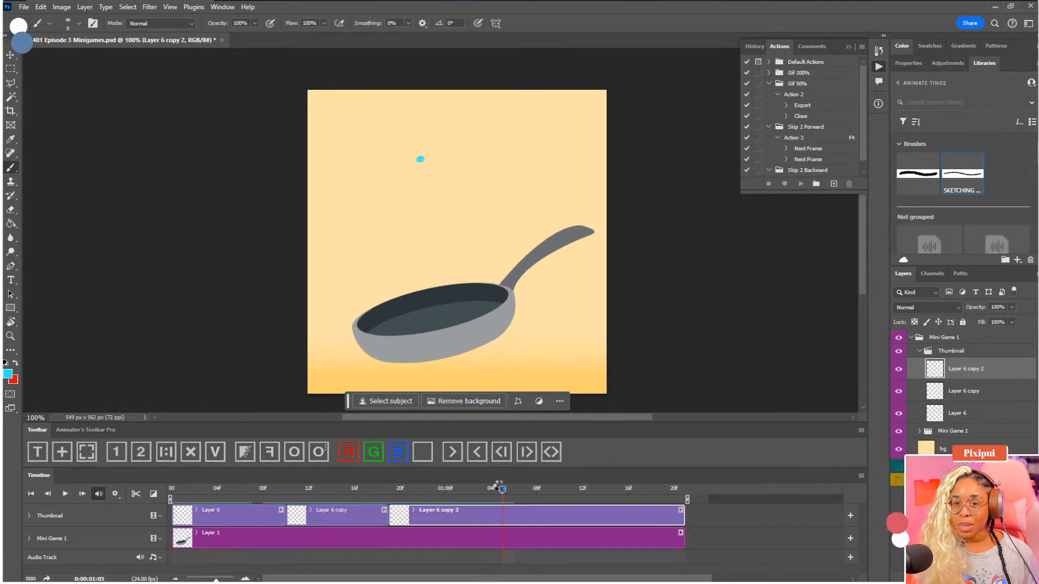
drag(498, 483, 492, 484)
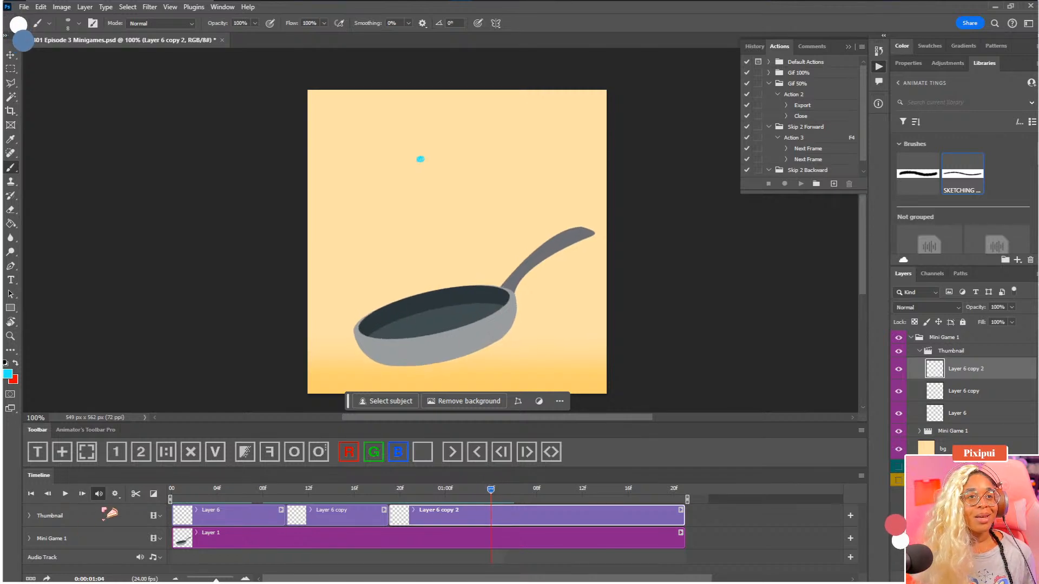
click(135, 493)
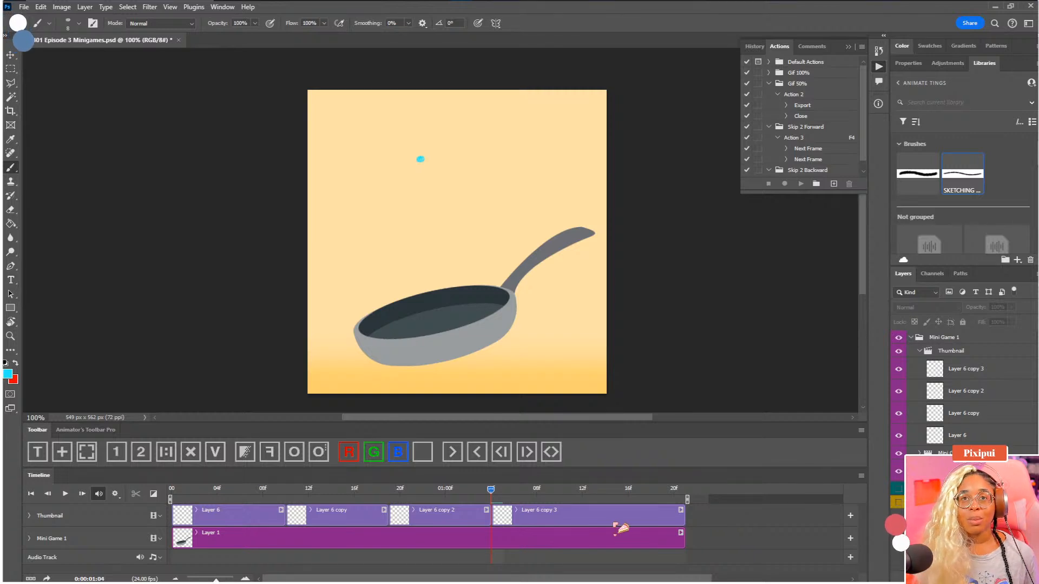
click(615, 524)
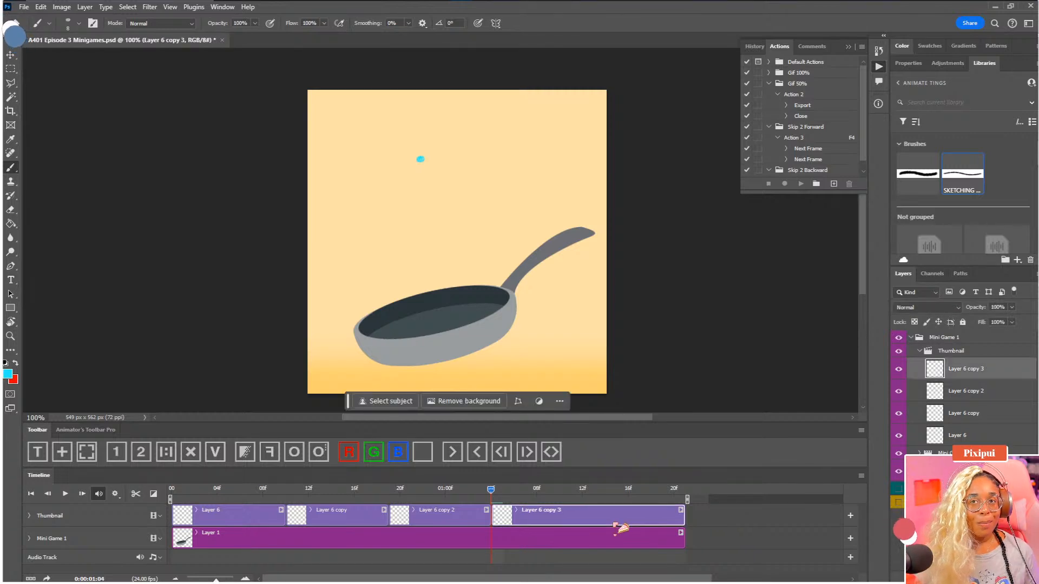
Rename Layer 6 as K1 and Layer 6 copy as K2
click(959, 436)
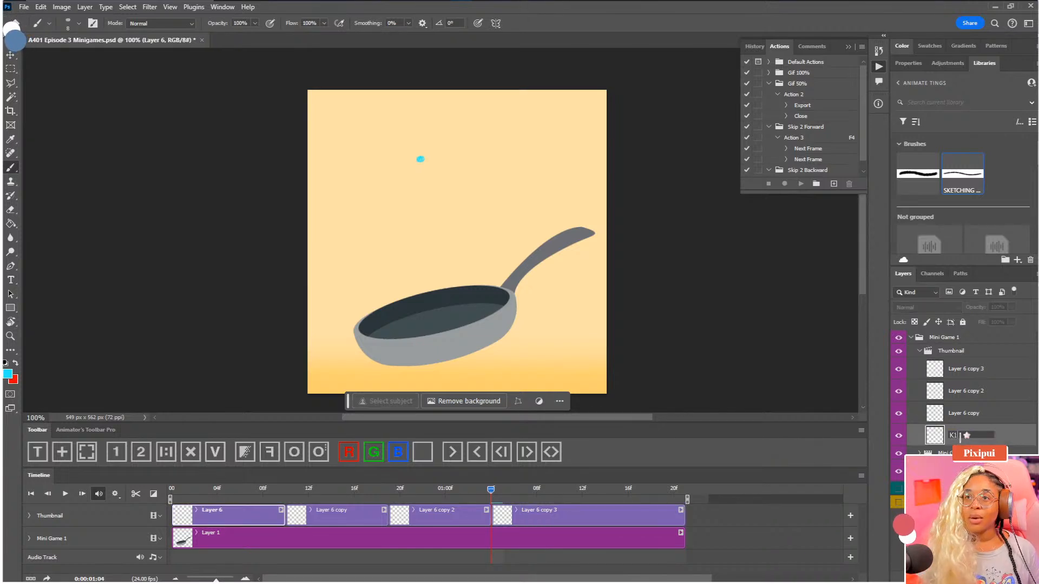
click(968, 414)
double_click(968, 414)
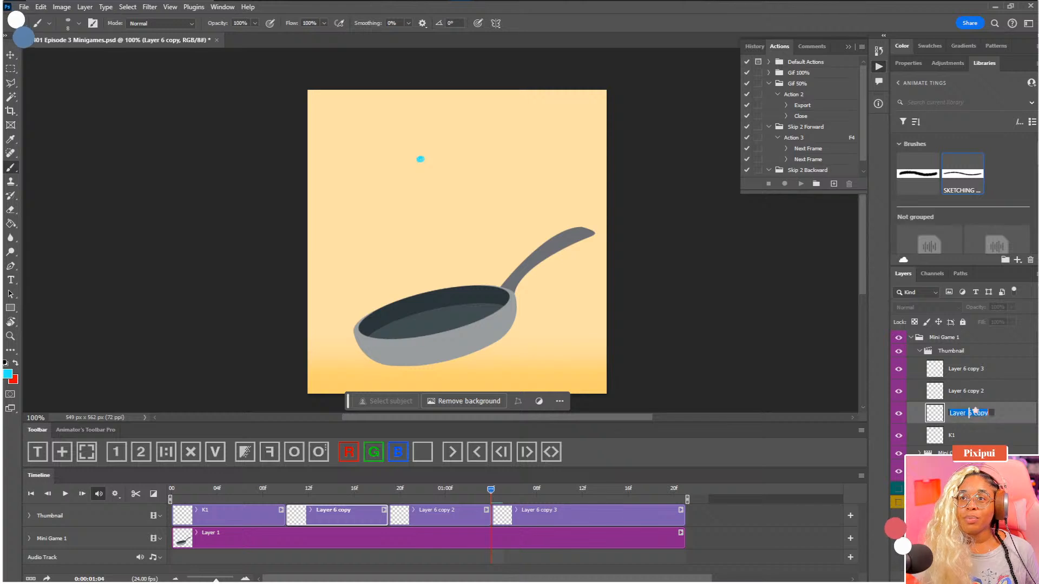
text(K1)
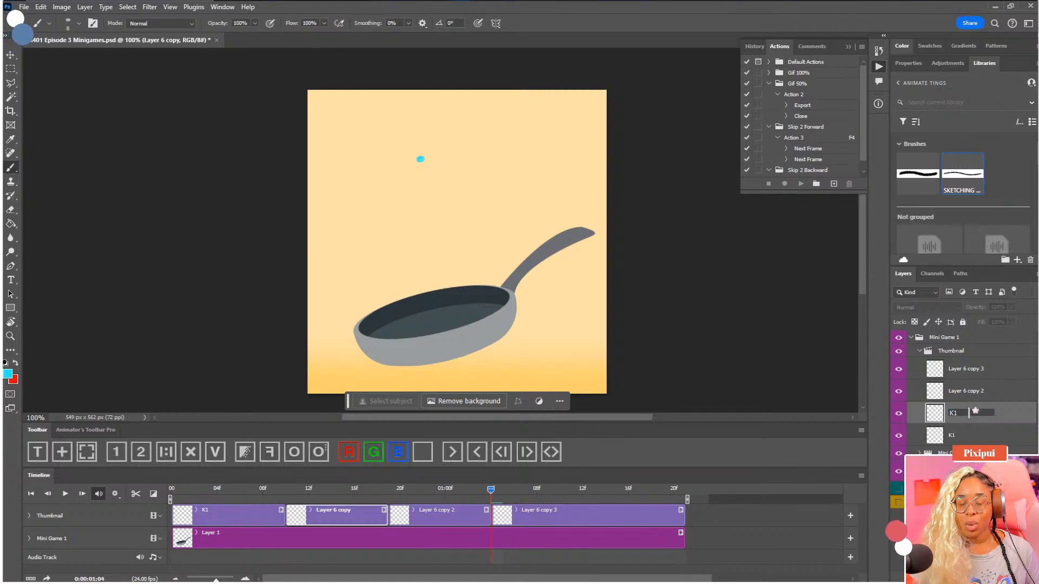
key(BackSpace)
text(2)
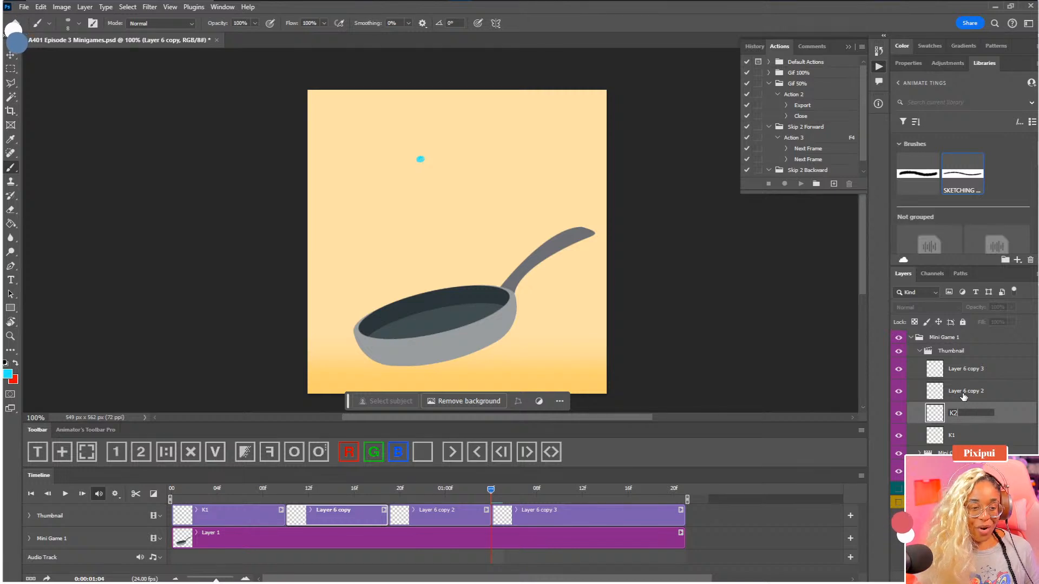
Rename Layer 6 copy 2 as K3 and Layer 6 copy 3 as K4
click(963, 394)
double_click(964, 391)
text(K1)
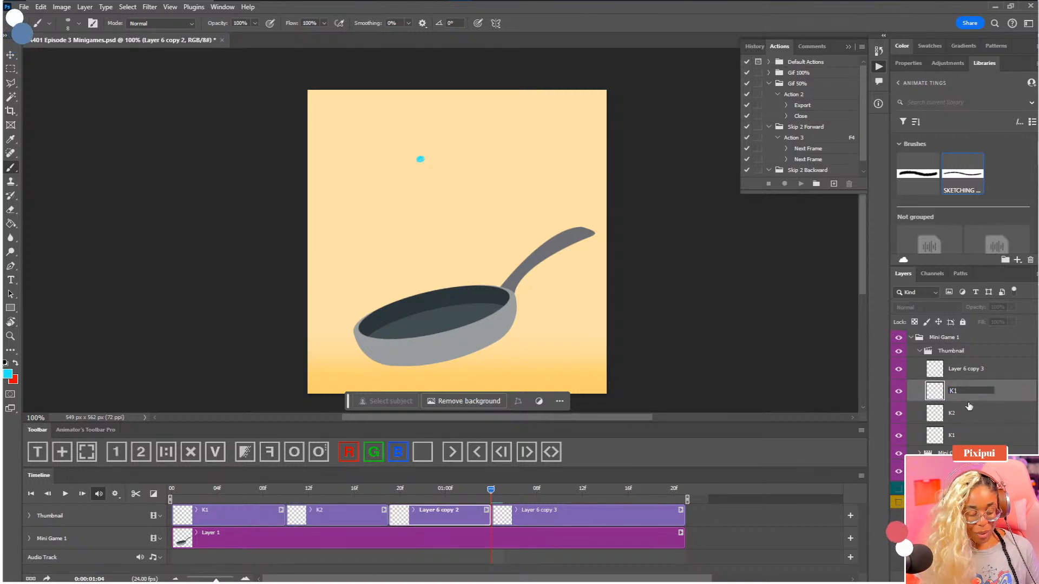
click(974, 369)
double_click(973, 368)
text(K1)
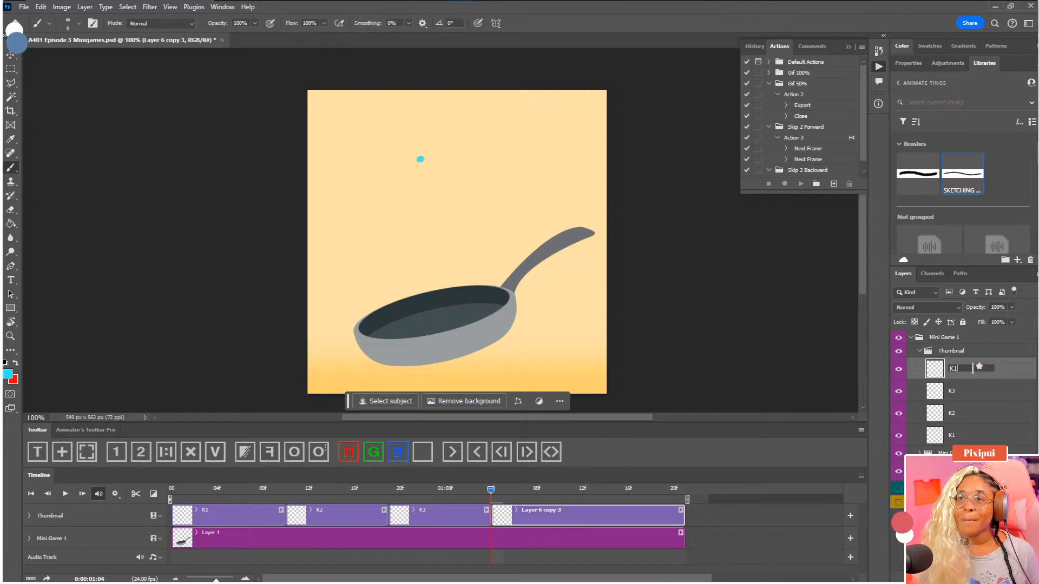
key(Return)
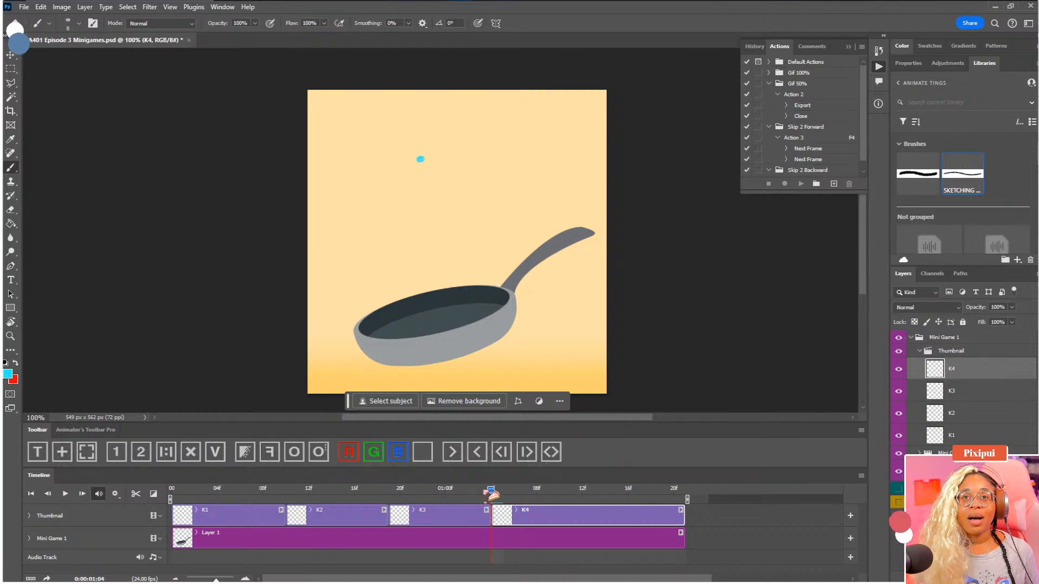
Clear the old cyan dot from K4 and paint a new one in the middle of the lowered pan
click(700, 524)
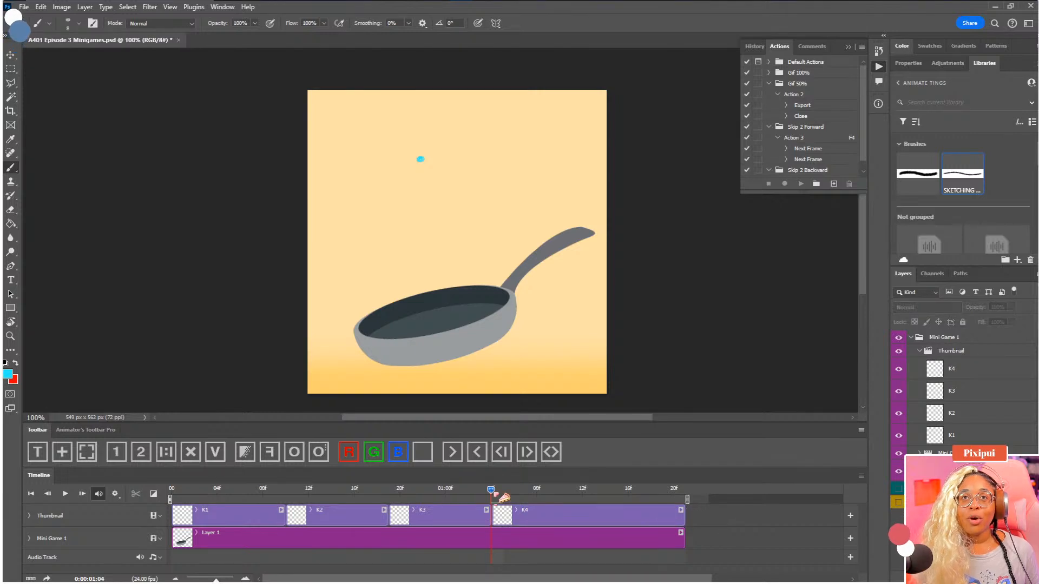
click(507, 517)
key(e)
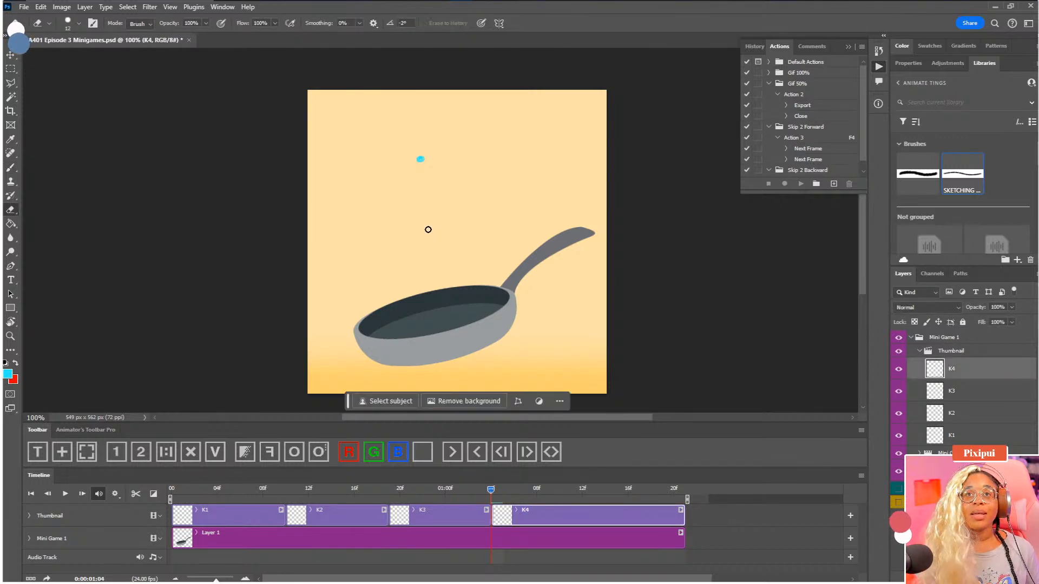
click(245, 452)
key(b)
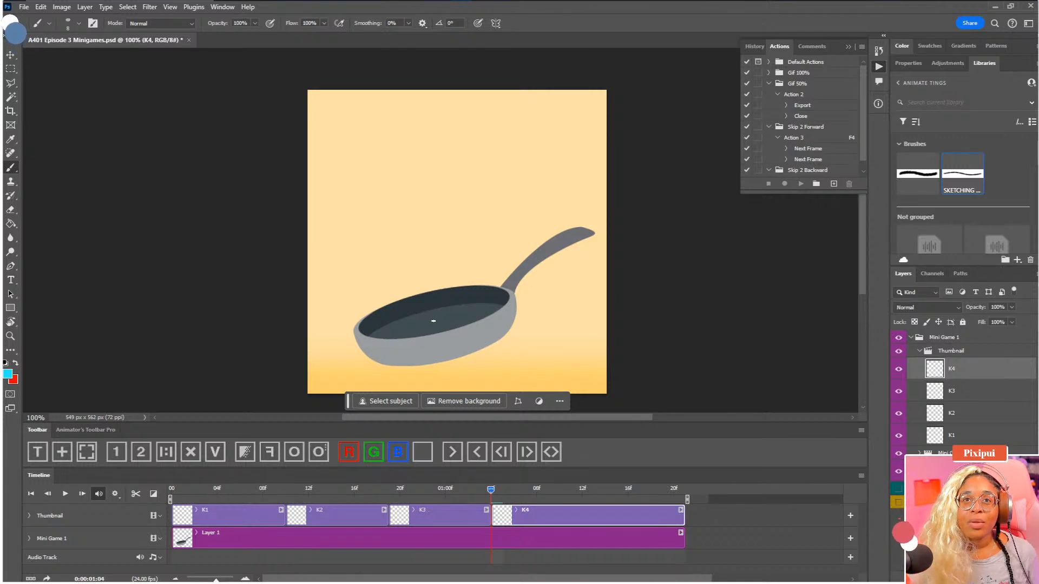
click(431, 322)
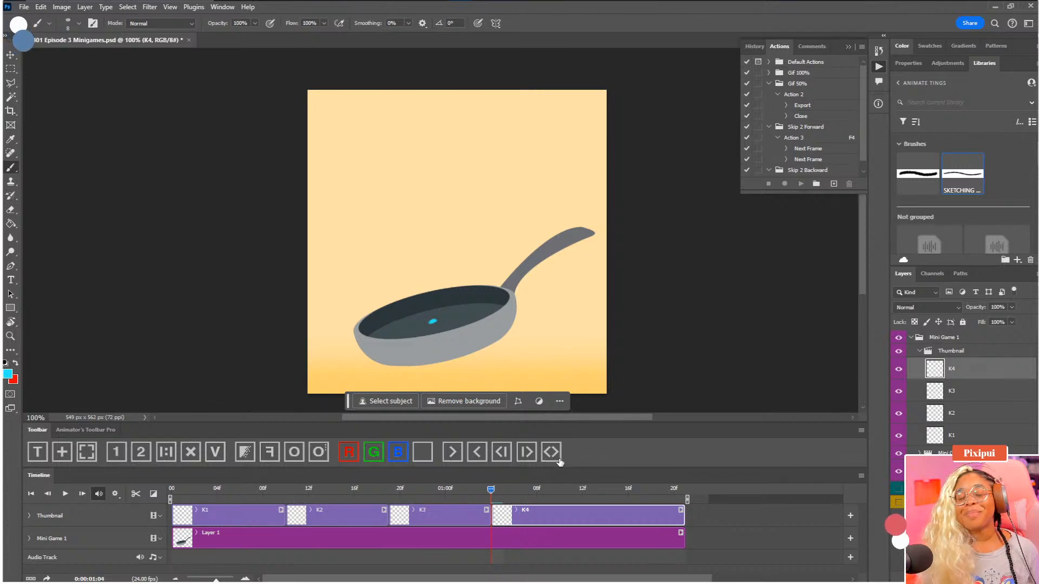
Split the K4 clip at 0:00:01:11, where the pan is back at its starting position, and delete the trailing piece
drag(535, 489, 571, 491)
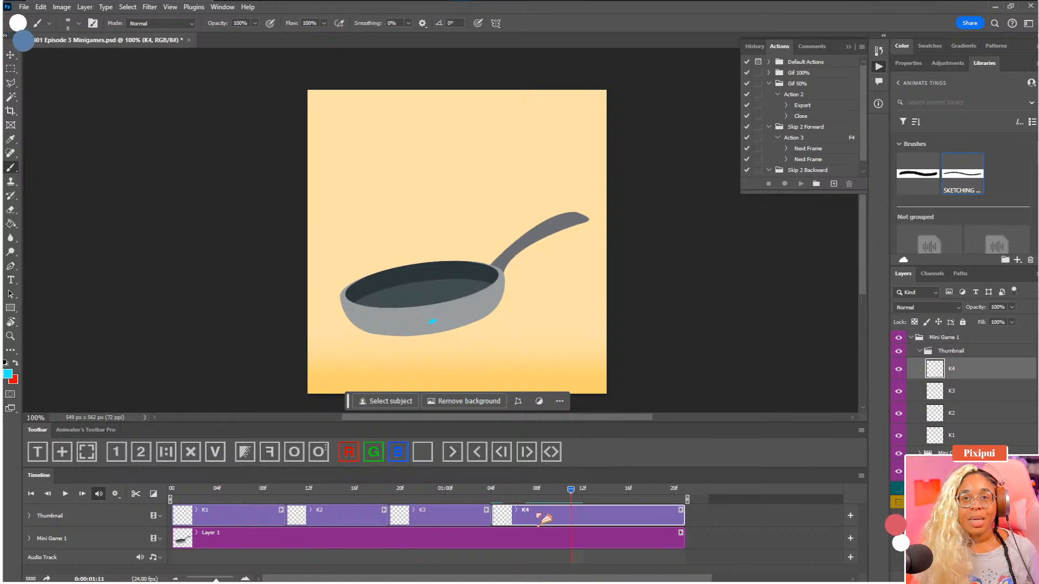
click(136, 493)
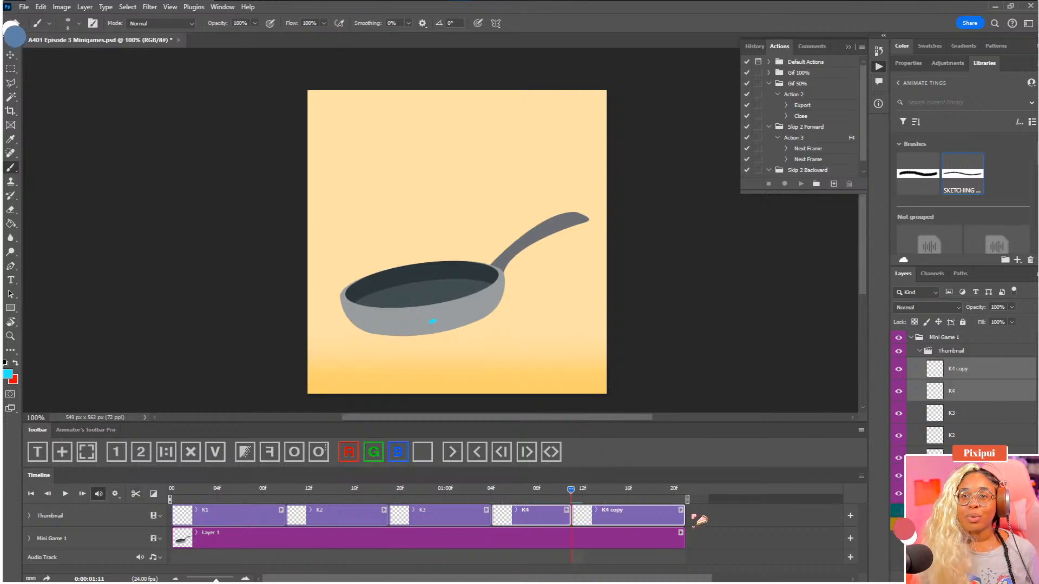
click(643, 521)
key(Delete)
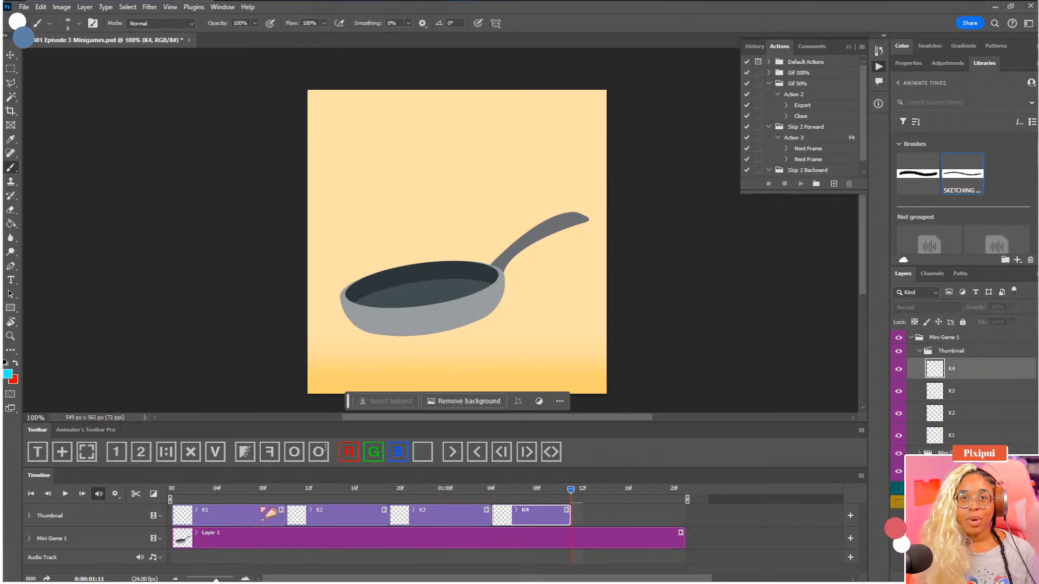
Duplicate the K1 clip to the end of the Thumbnail group, following K4, and rename the copy K5
click(225, 519)
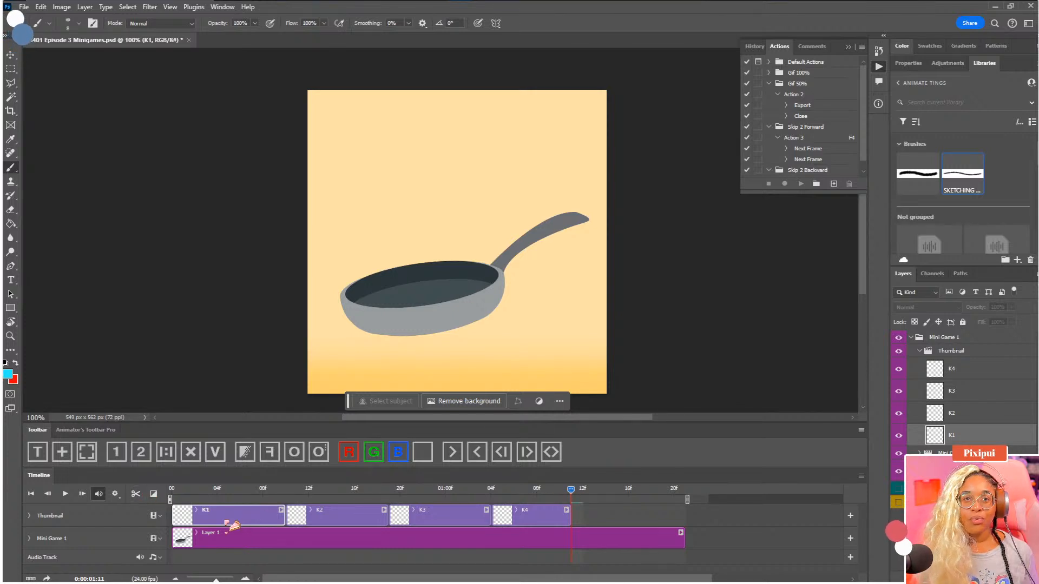
click(165, 451)
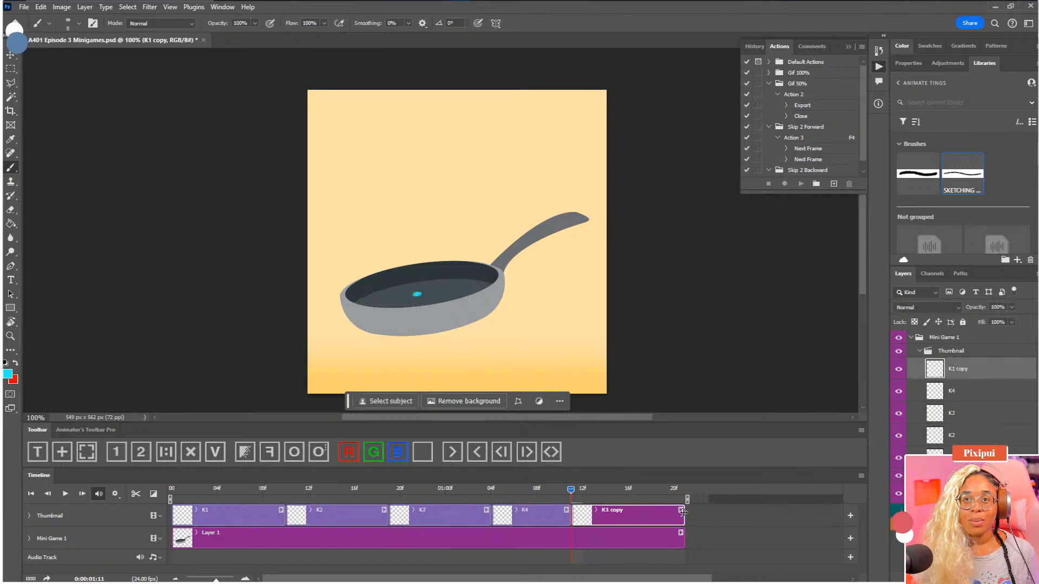
double_click(968, 369)
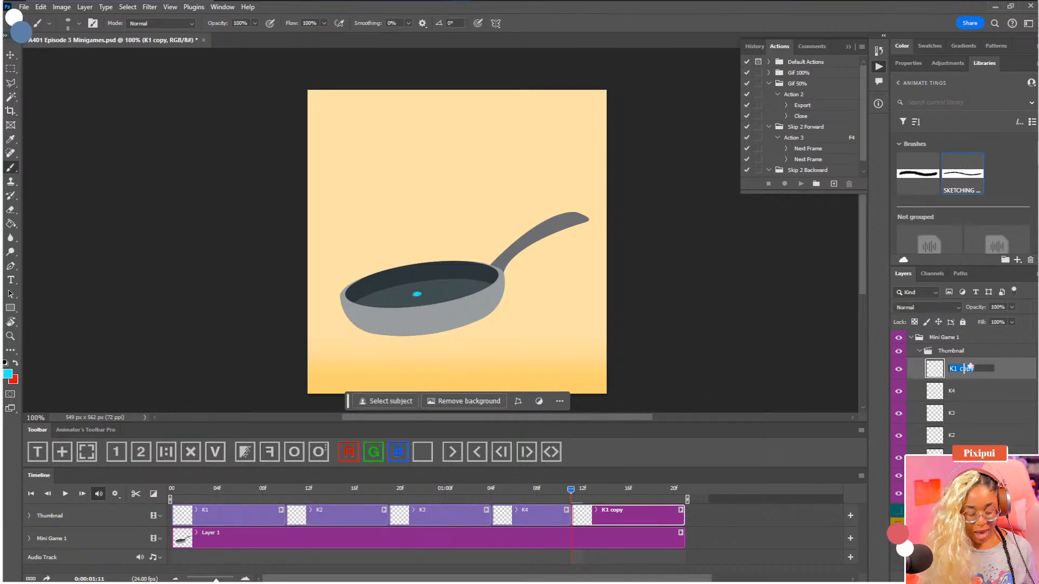
text(K5)
key(Return)
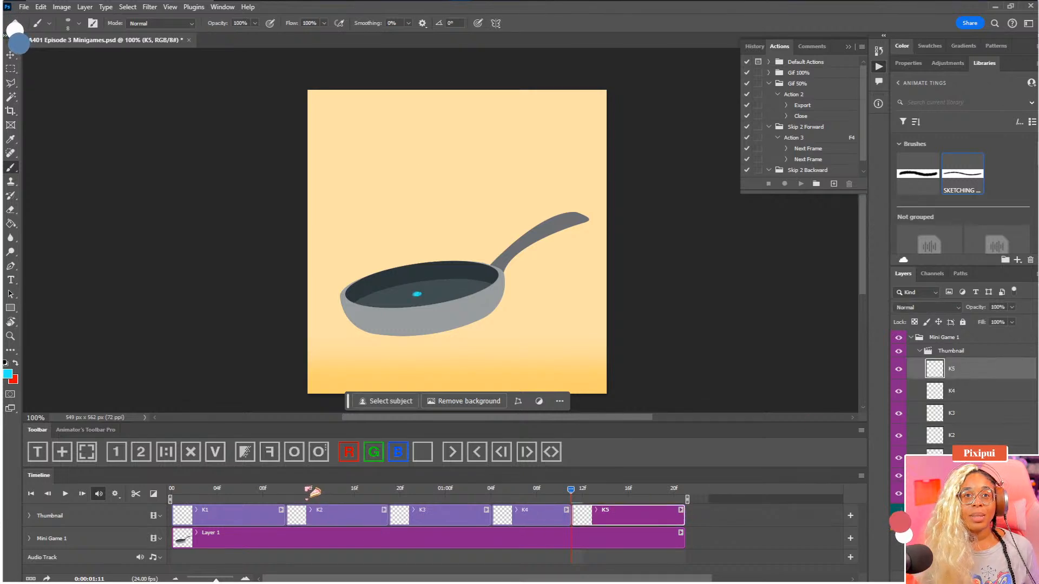
Play the animation and check the dot's position against the pan at the start of each key clip through K5
key(space)
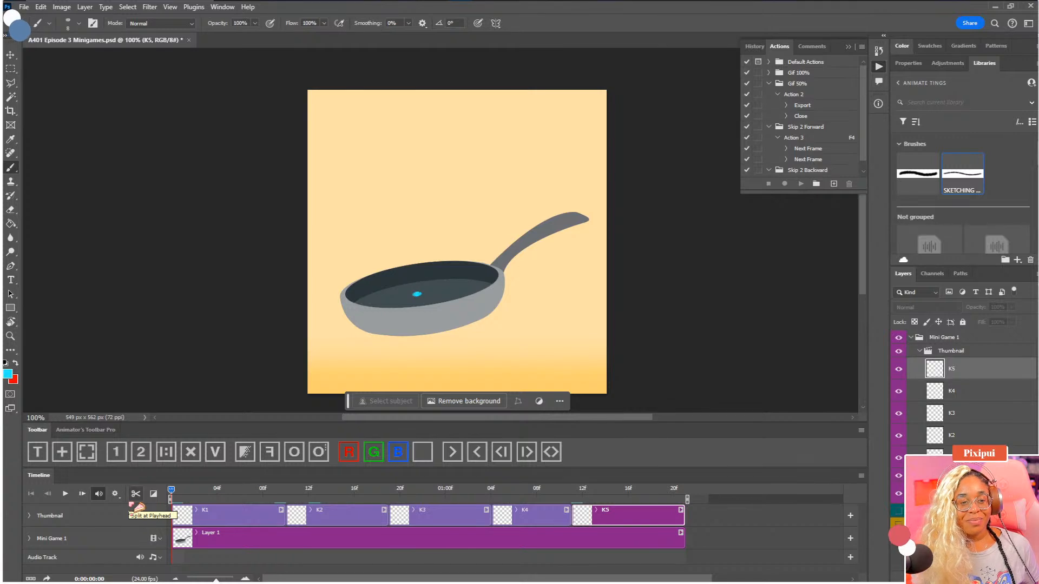
key(space)
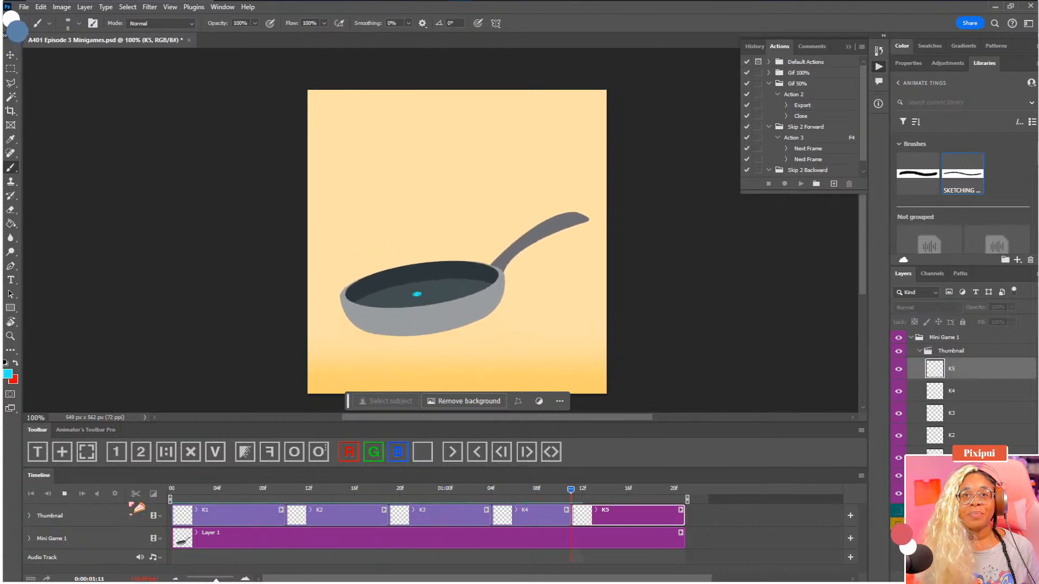
key(space)
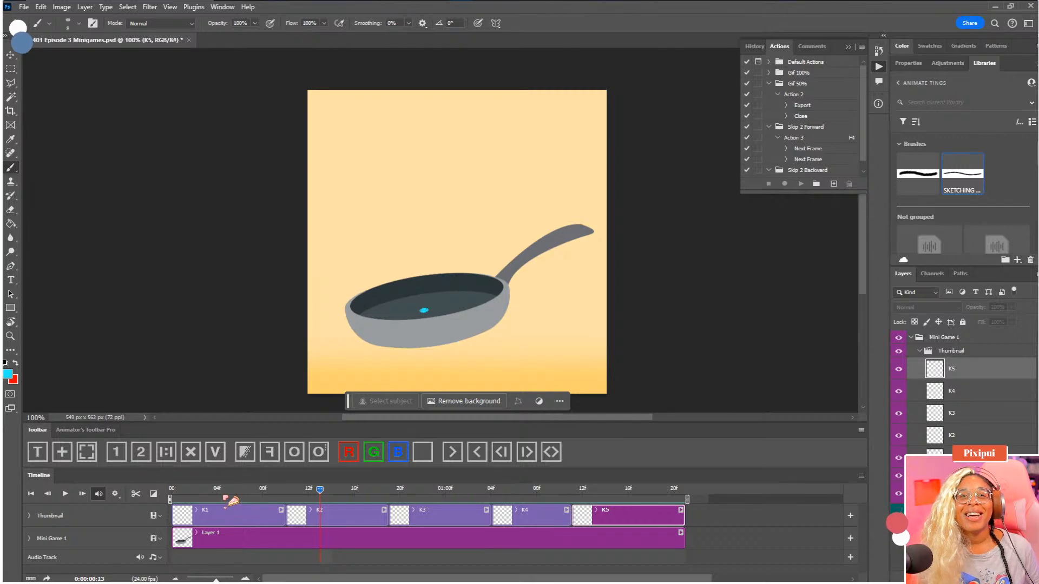
drag(185, 493, 207, 492)
click(178, 493)
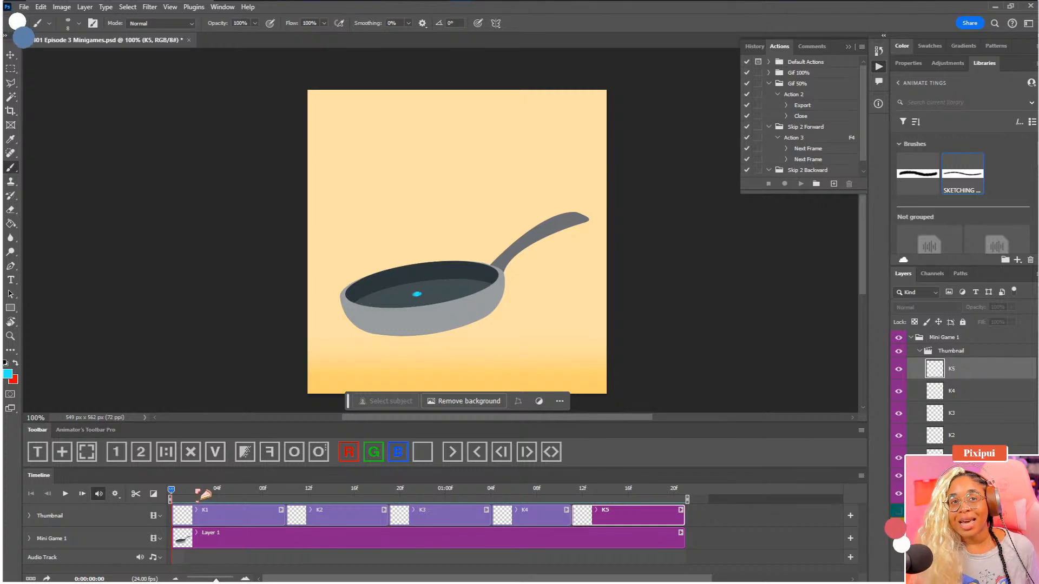
key(space)
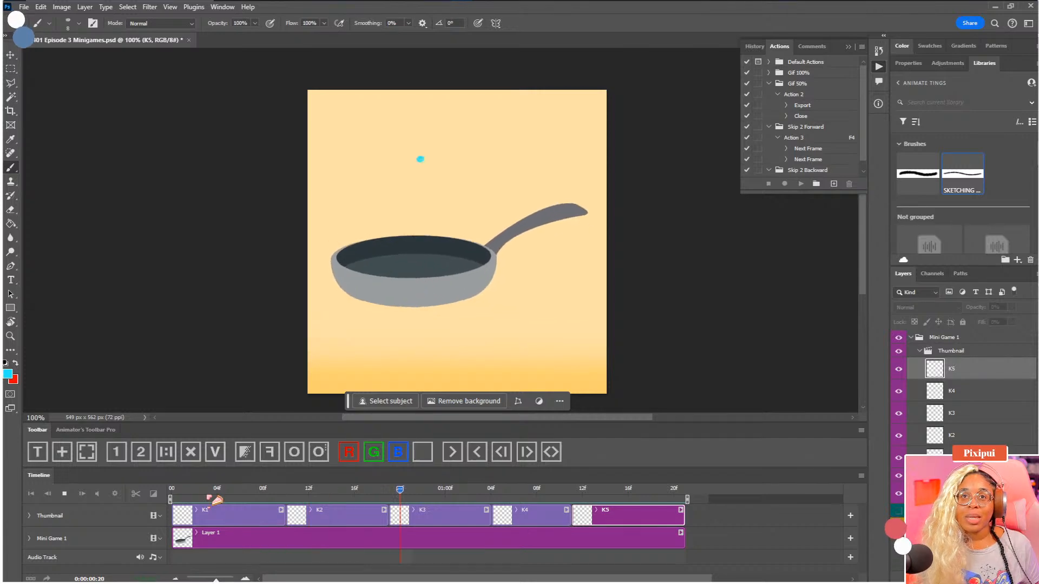
key(space)
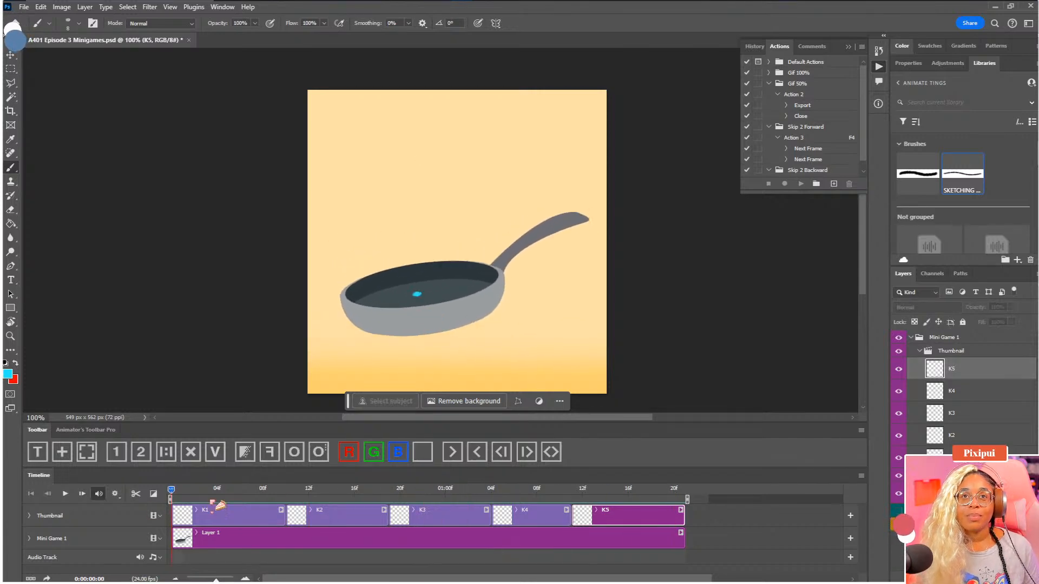
click(287, 494)
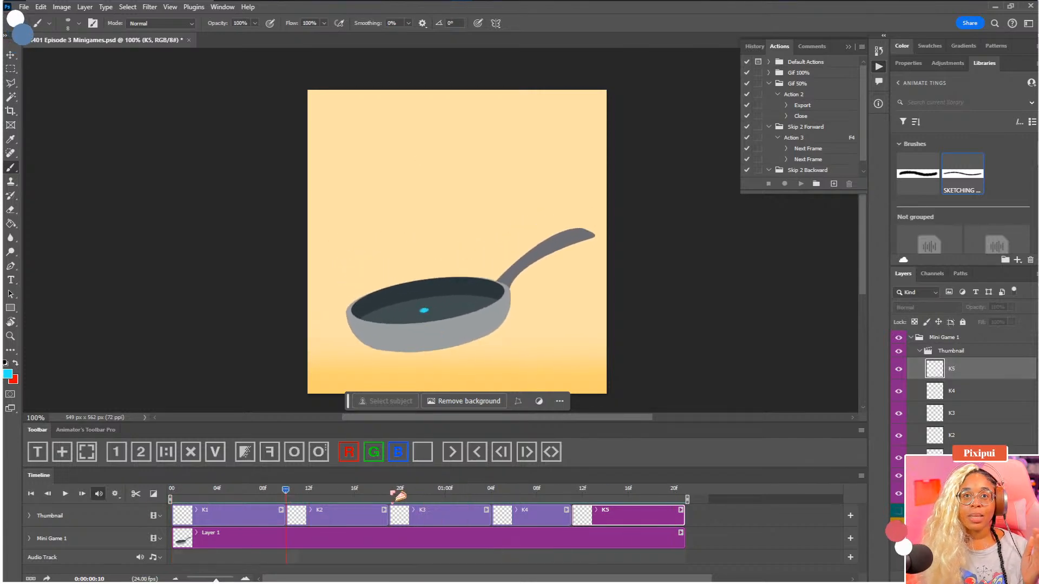
click(388, 494)
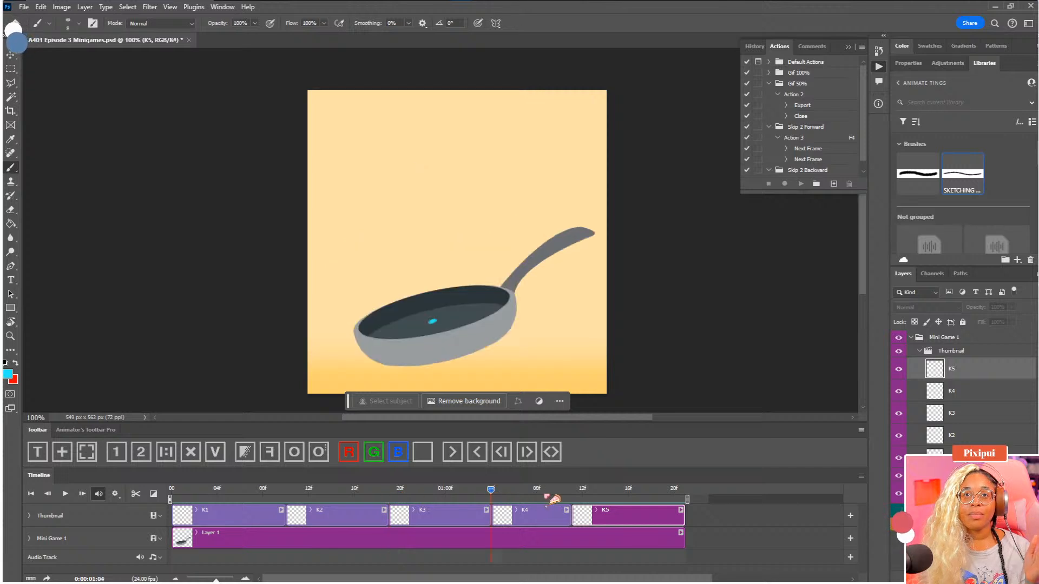
click(571, 493)
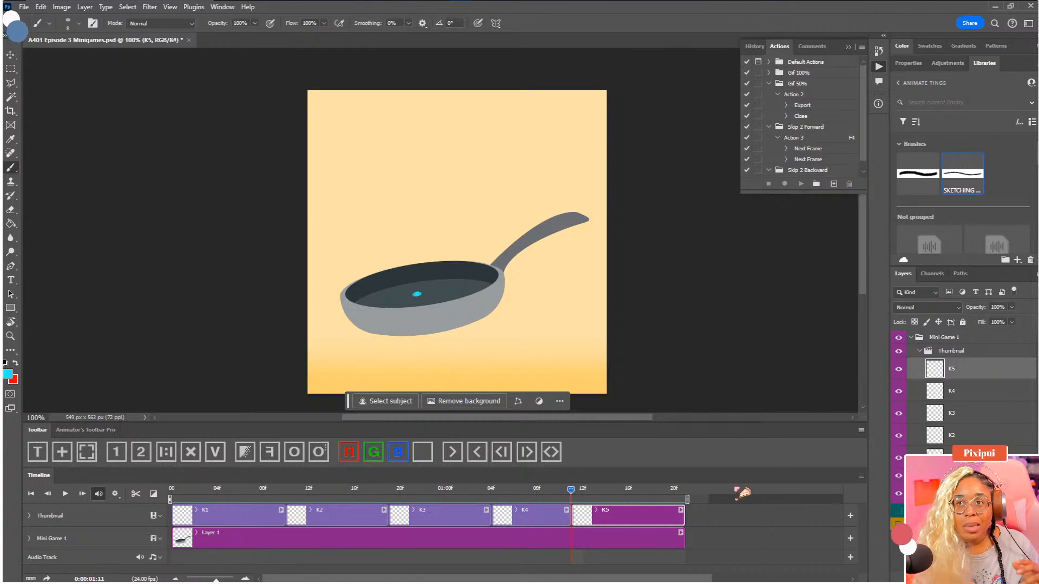
Split the K1 clip at 0:00:00:05 and rename its second part B1
click(950, 458)
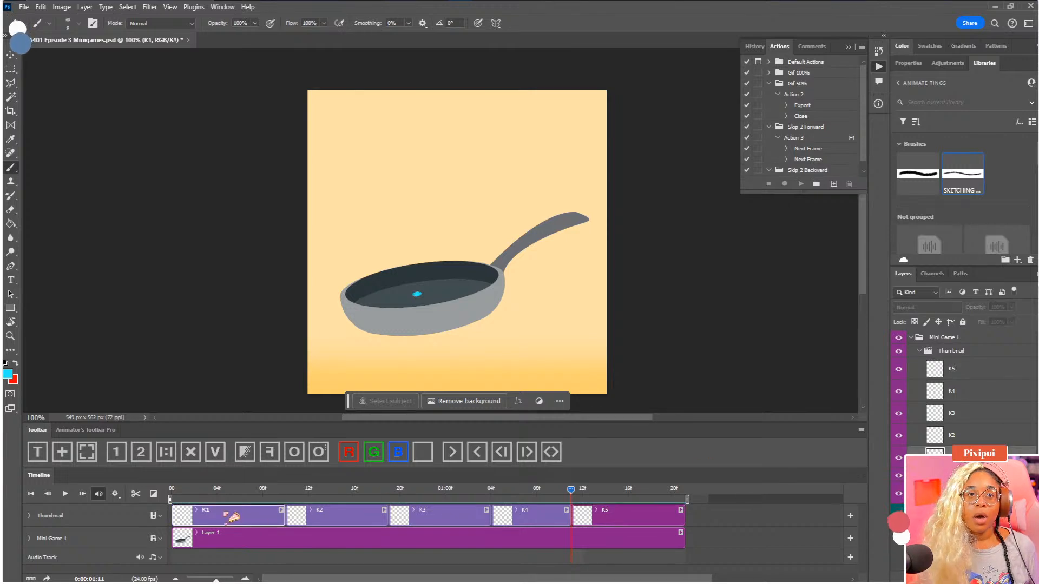
click(184, 489)
drag(193, 495, 238, 500)
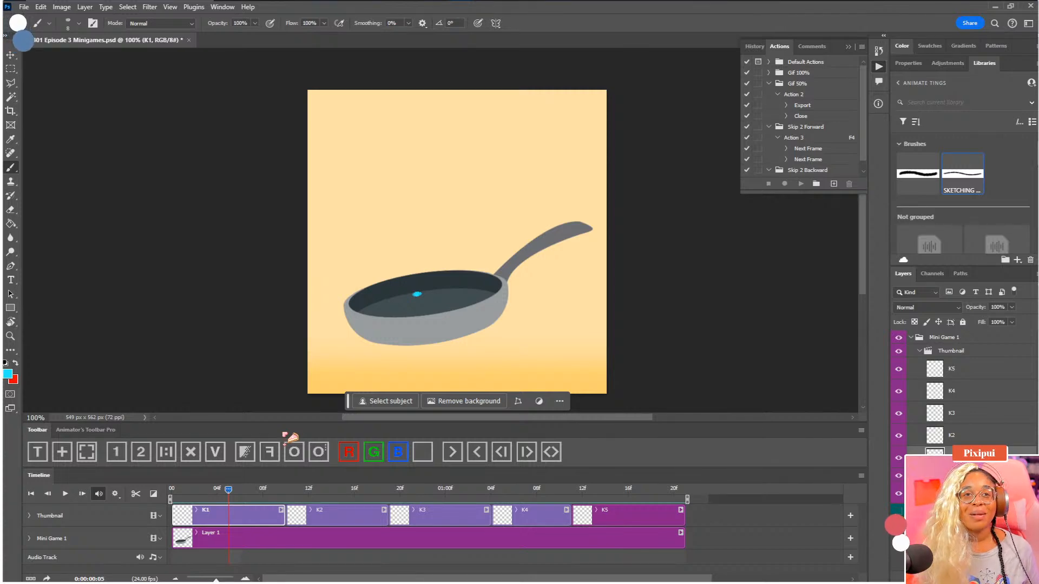
click(136, 494)
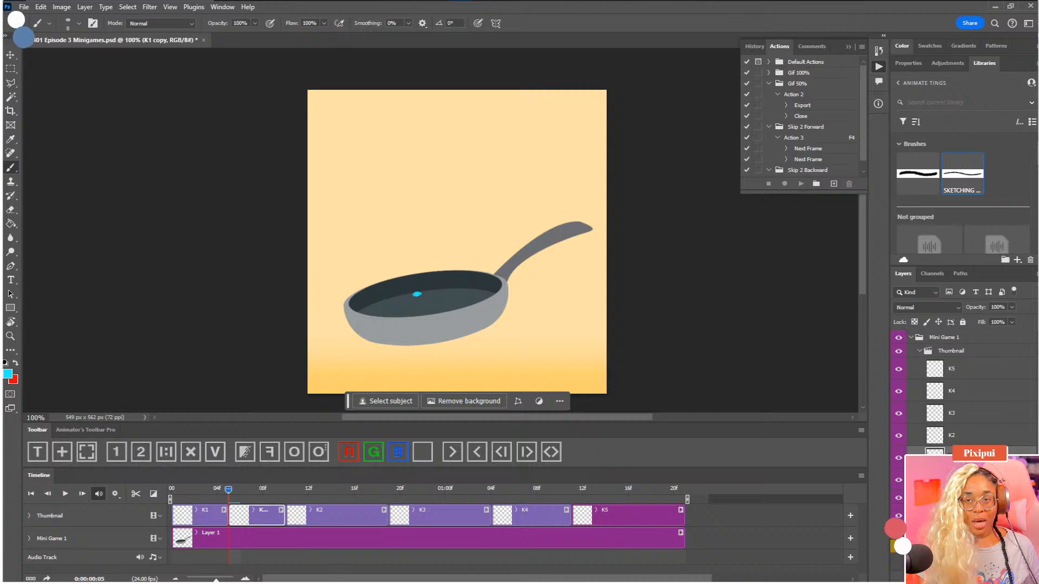
text(B1)
key(Return)
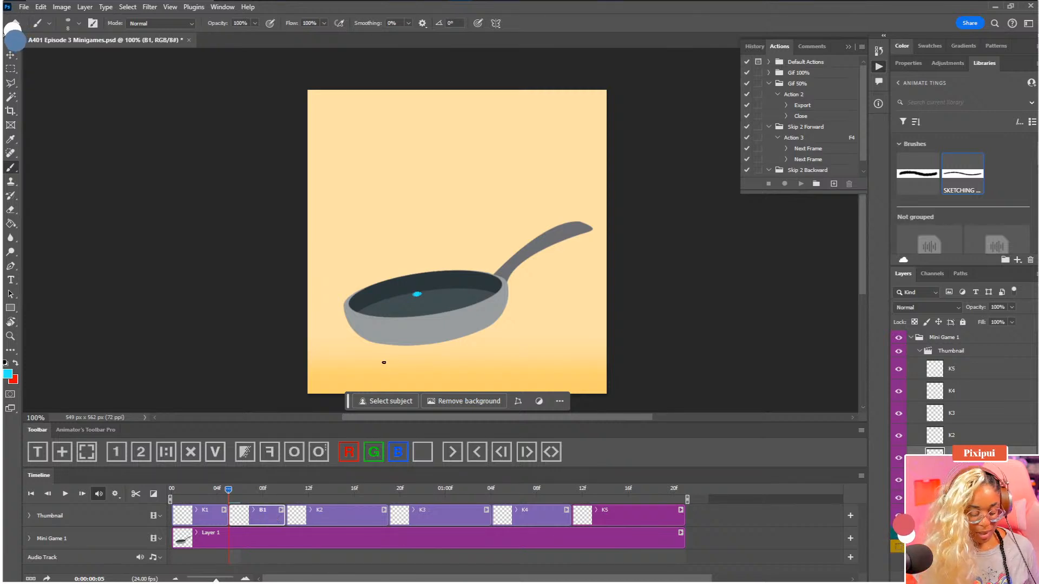
Nudge the B1 dot slightly down and right to the middle of the pan, and turn on onion skins for a closer look
key(v)
key(Down)
key(Right)
key(Down)
key(Right)
key(Down)
key(Right)
key(Down)
key(Right)
key(Down)
key(Right)
key(Down)
key(Right)
key(Down)
key(Right)
key(Down)
key(Right)
key(Down)
key(Right)
key(Down)
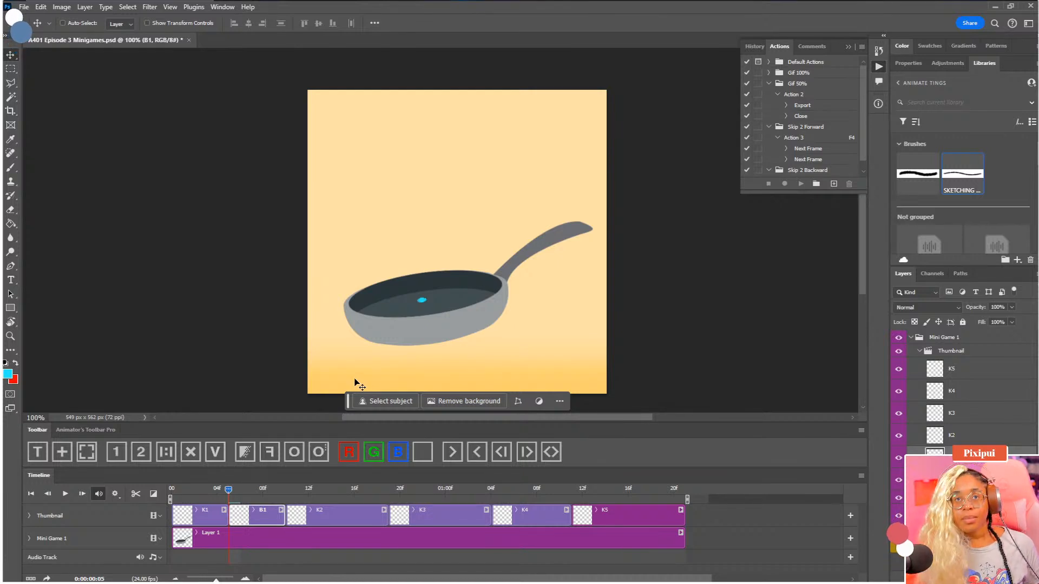
click(297, 456)
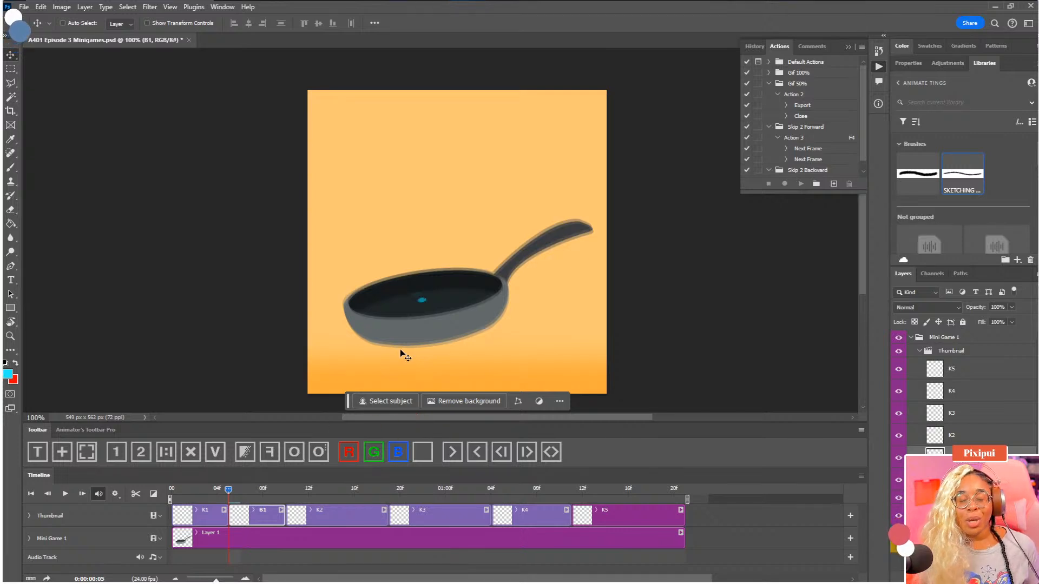
key(ctrl+plus)
drag(404, 330, 450, 246)
Enable the timeline shortcut keys and test the Skip 2 Forward and Skip 2 Backward actions from 0:00:00:05
click(768, 84)
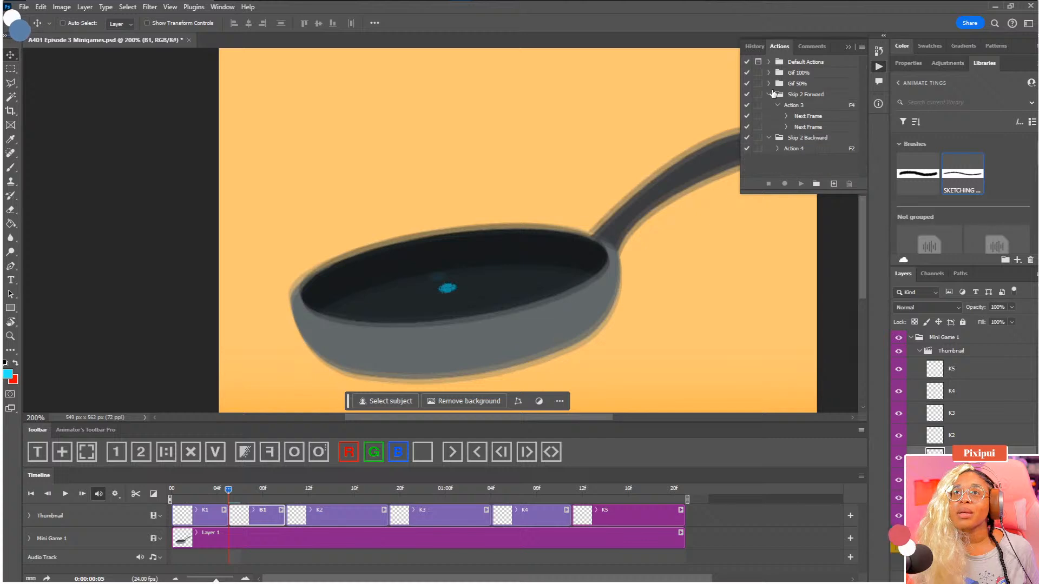
click(768, 94)
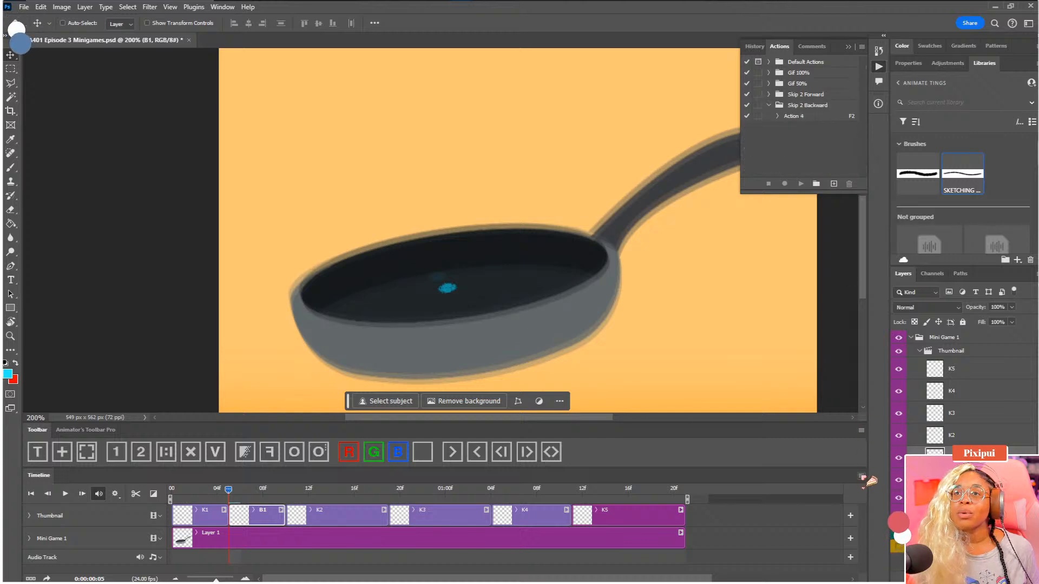
click(861, 475)
click(919, 362)
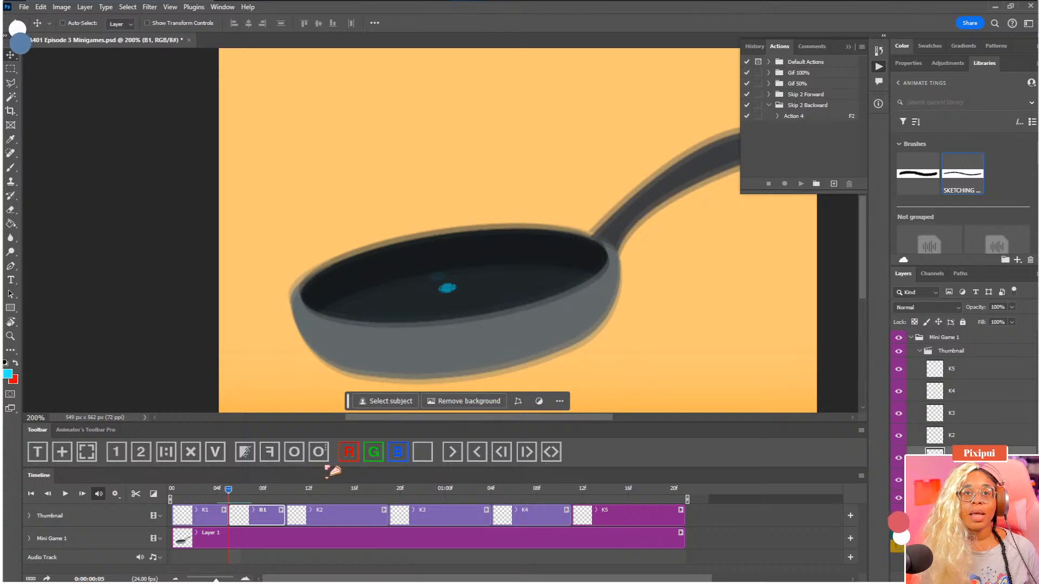
key(F4)
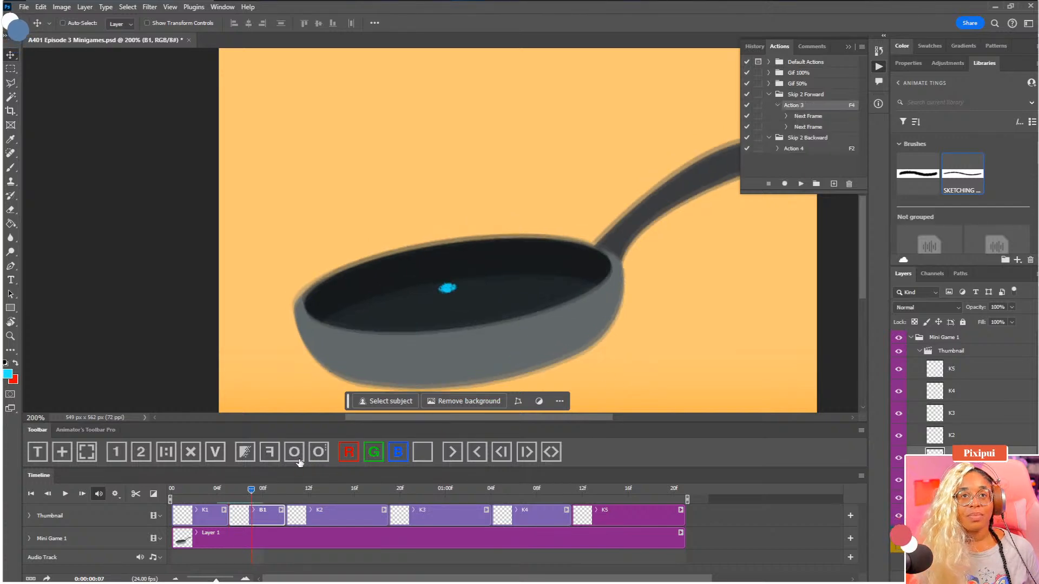
key(F2)
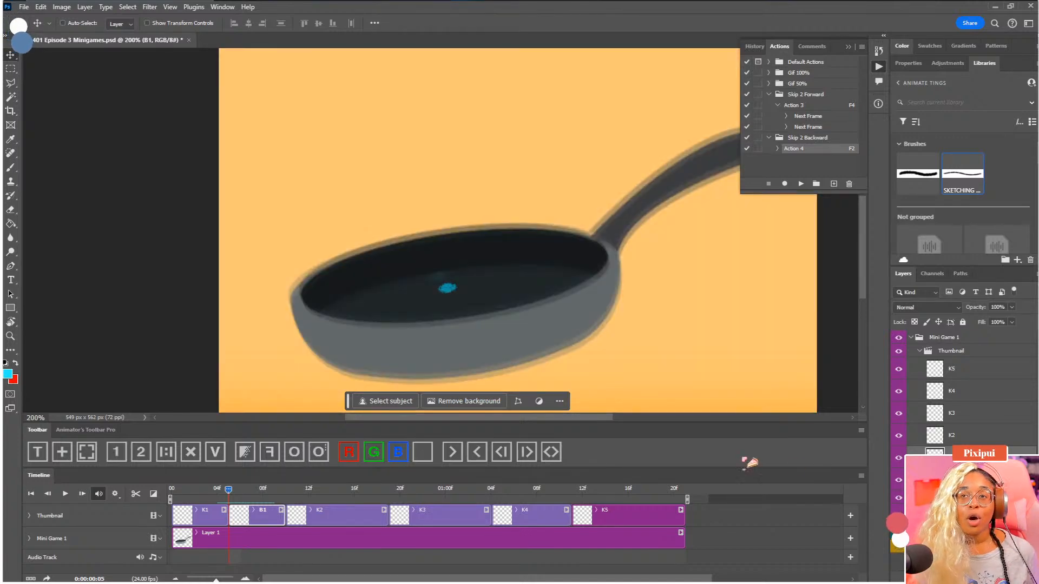
Set the onion skin blend mode to Normal
click(862, 477)
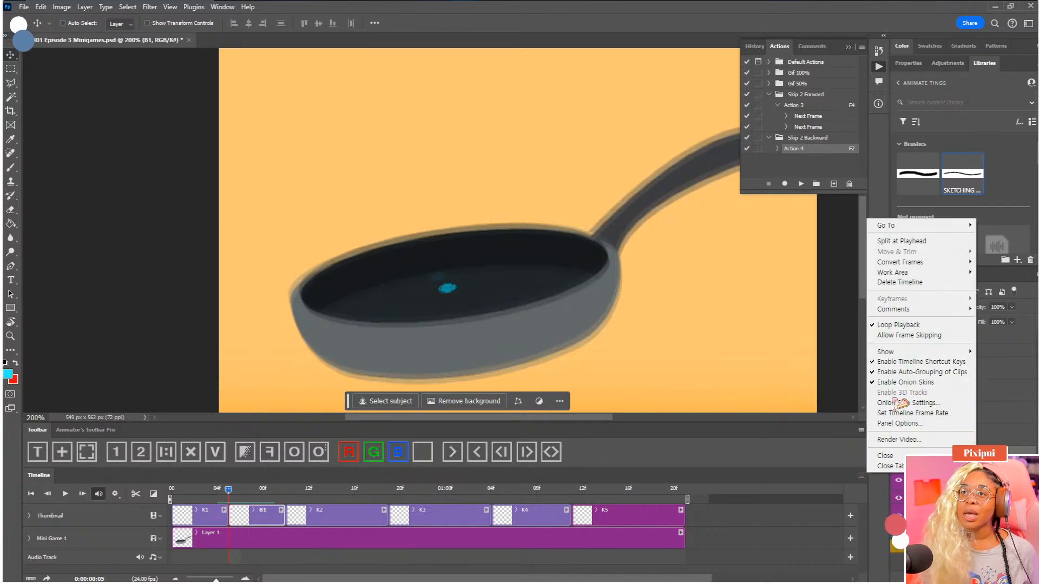
click(318, 457)
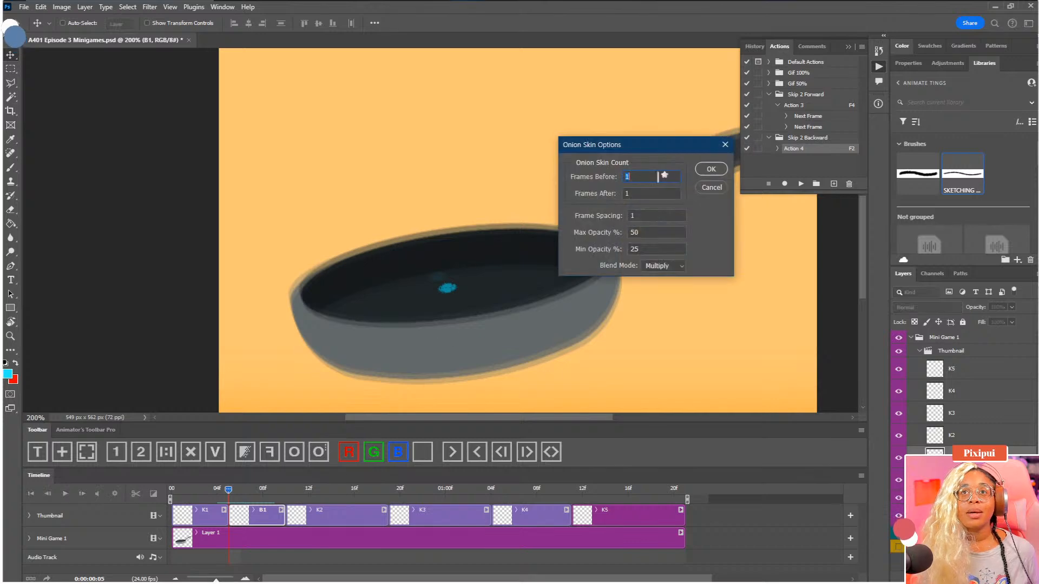
click(675, 268)
click(672, 276)
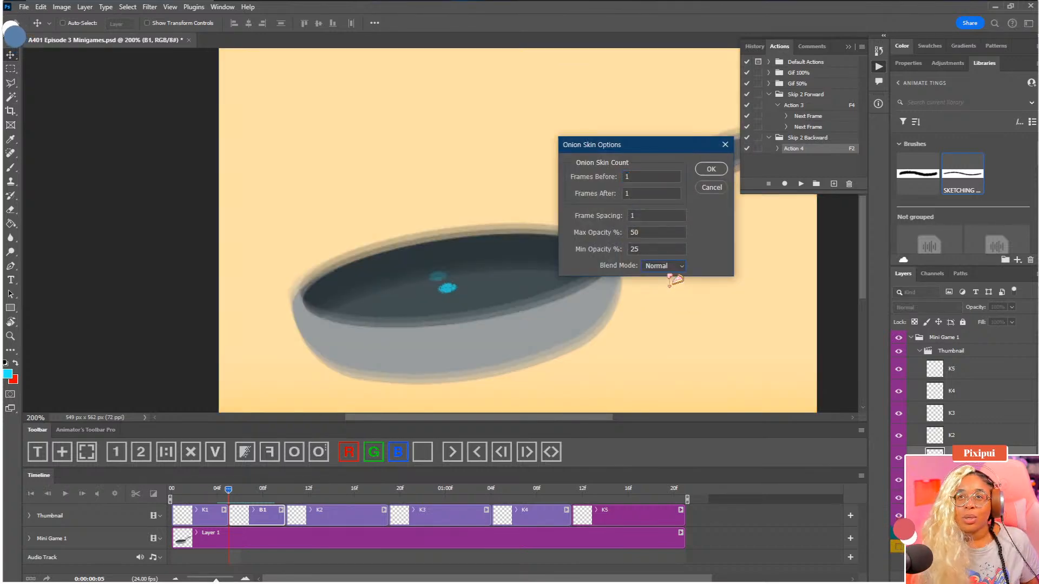
click(715, 169)
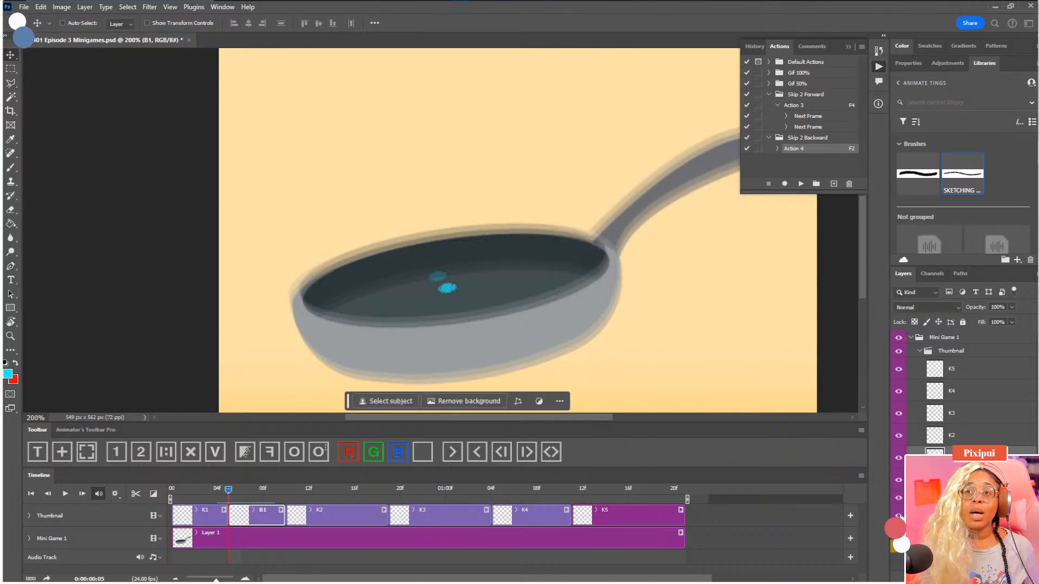
Examine B1's onion skins with the background hidden and shown again, and compare the frames around 0:00:00:05
click(898, 542)
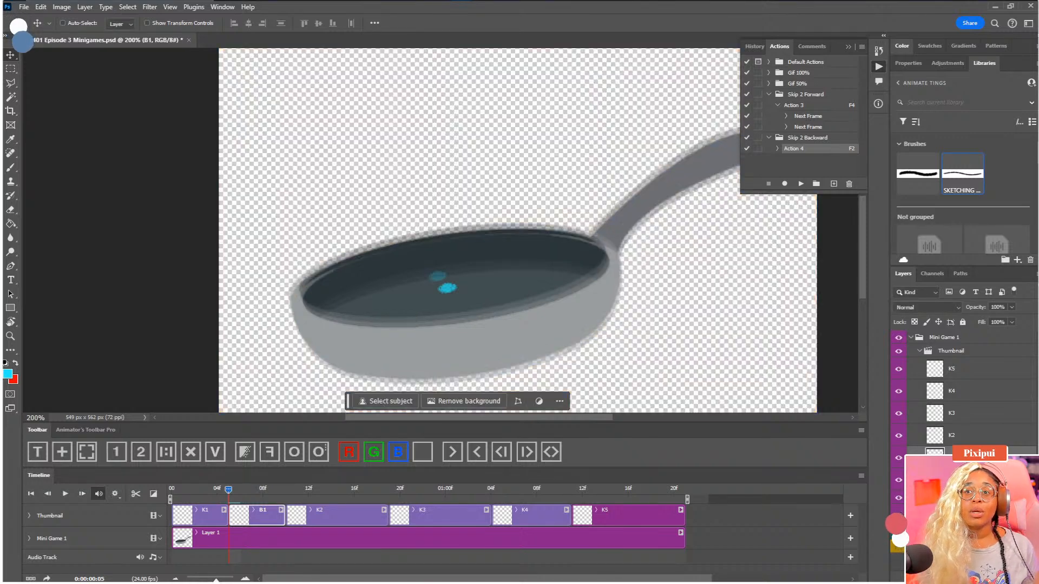
click(901, 533)
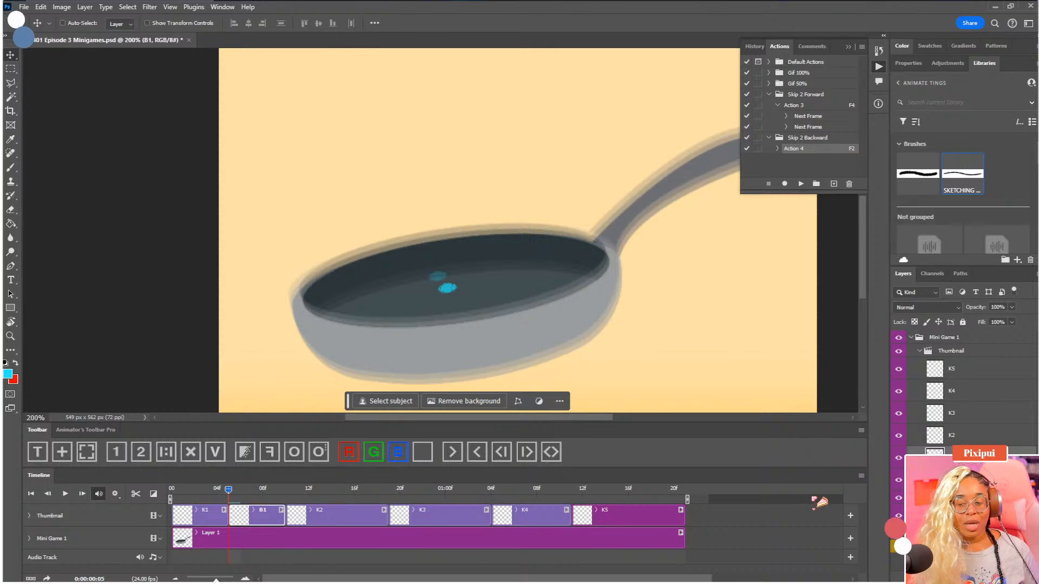
click(218, 499)
click(243, 496)
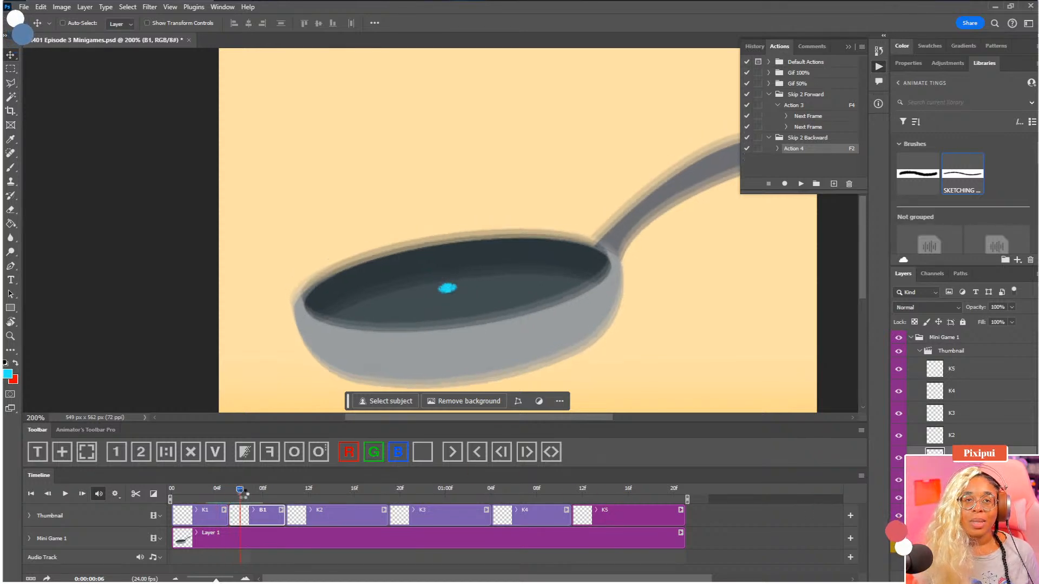
click(228, 498)
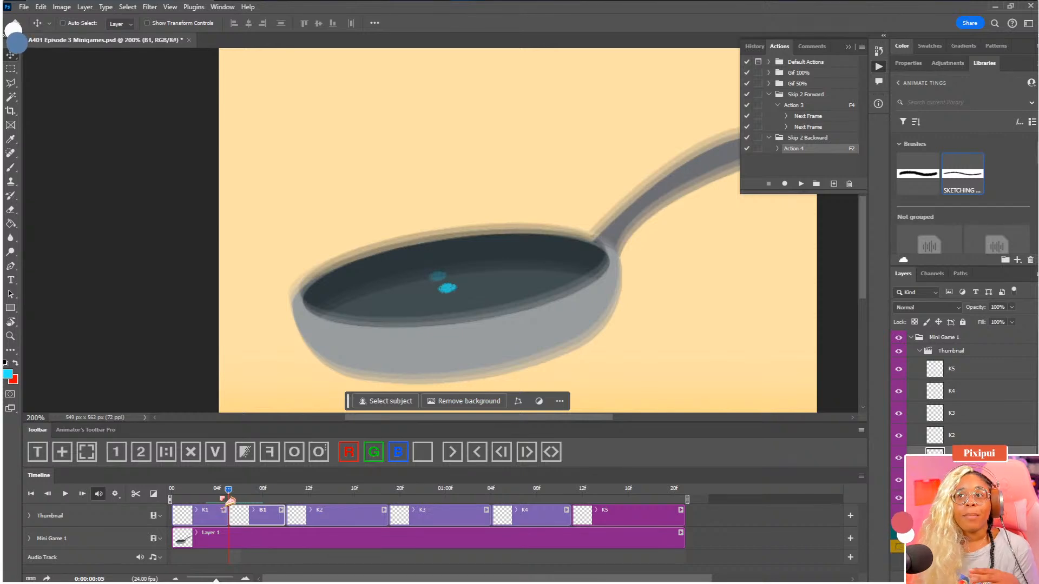
Mark the key clips K1, K2, K3, K4 and K5 in red with a red colour overlay
click(212, 518)
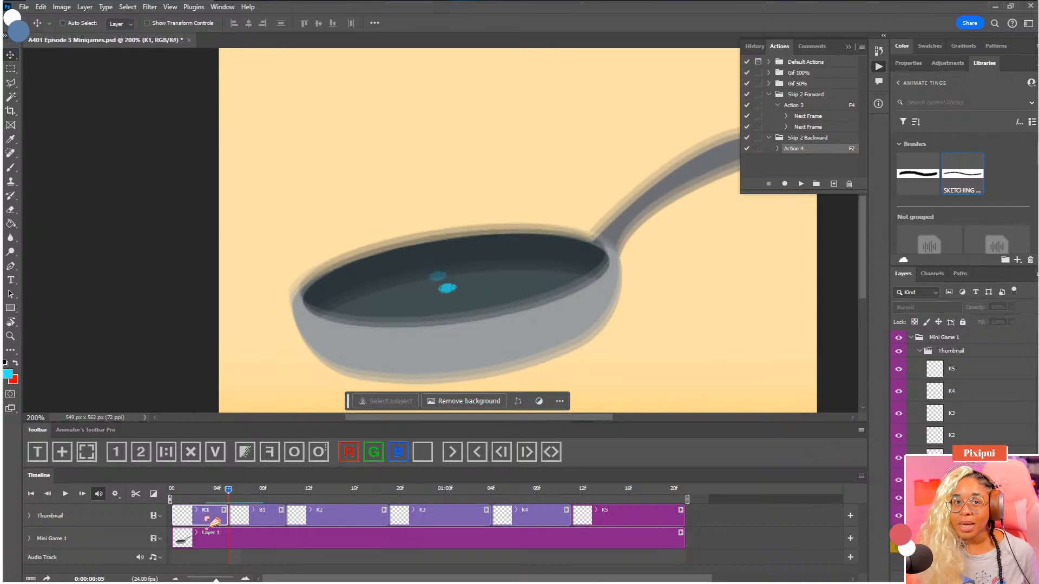
click(349, 451)
click(349, 452)
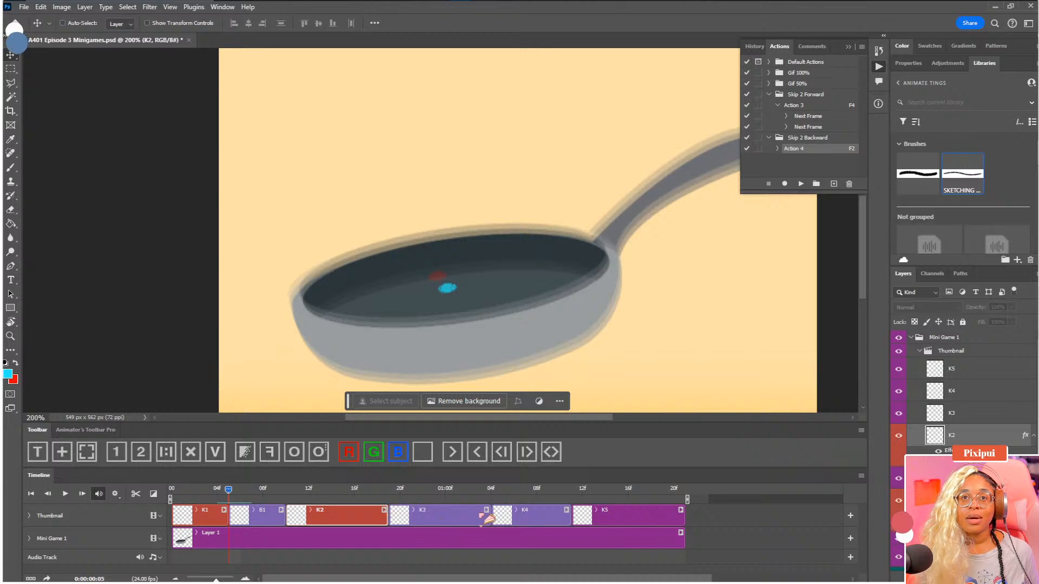
click(351, 458)
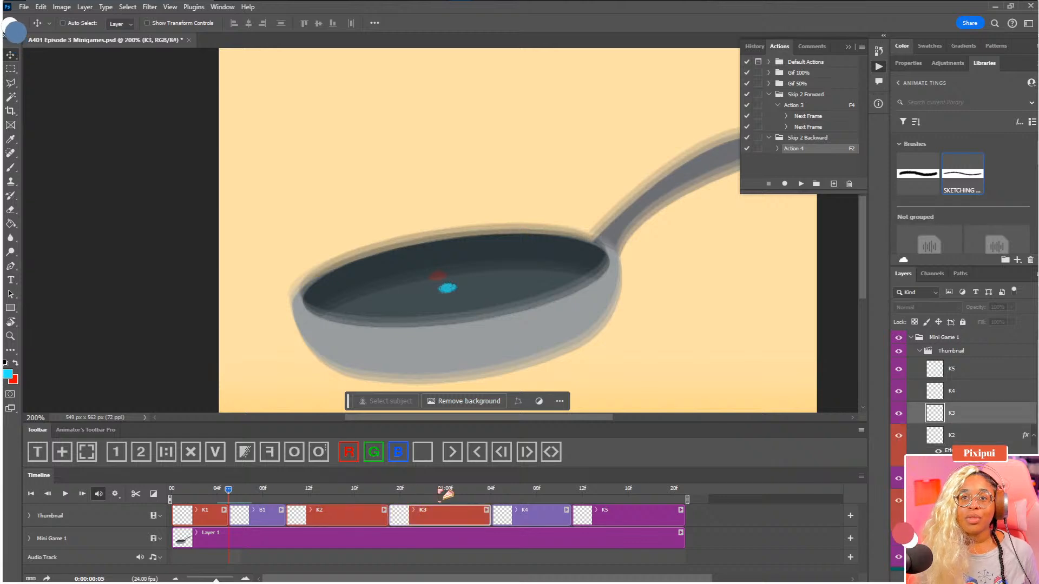
click(351, 459)
click(349, 454)
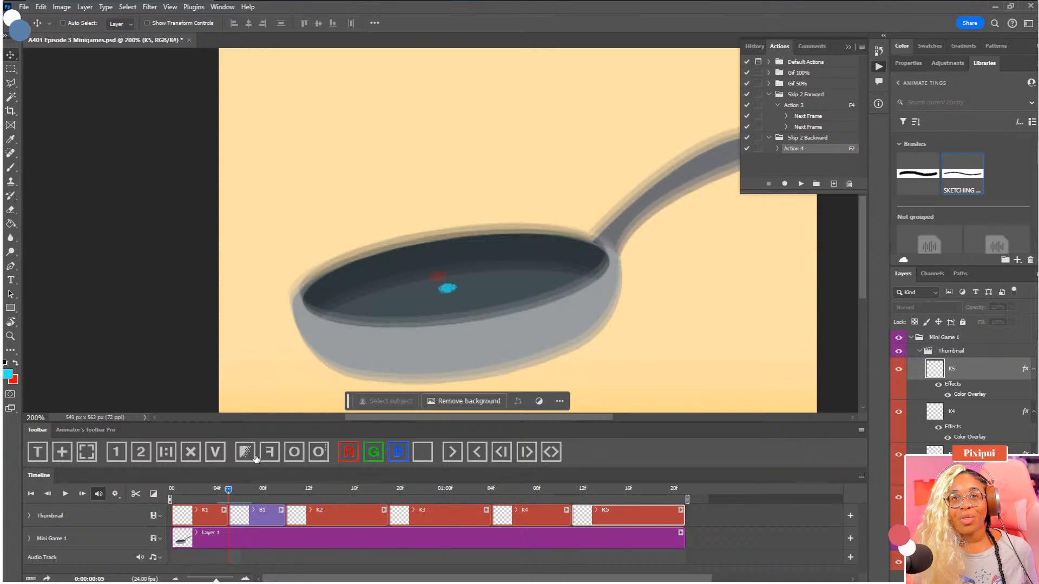
Turn off onion skins, view the canvas at 100%, and split the K2 clip at 0:00:00:15
click(186, 490)
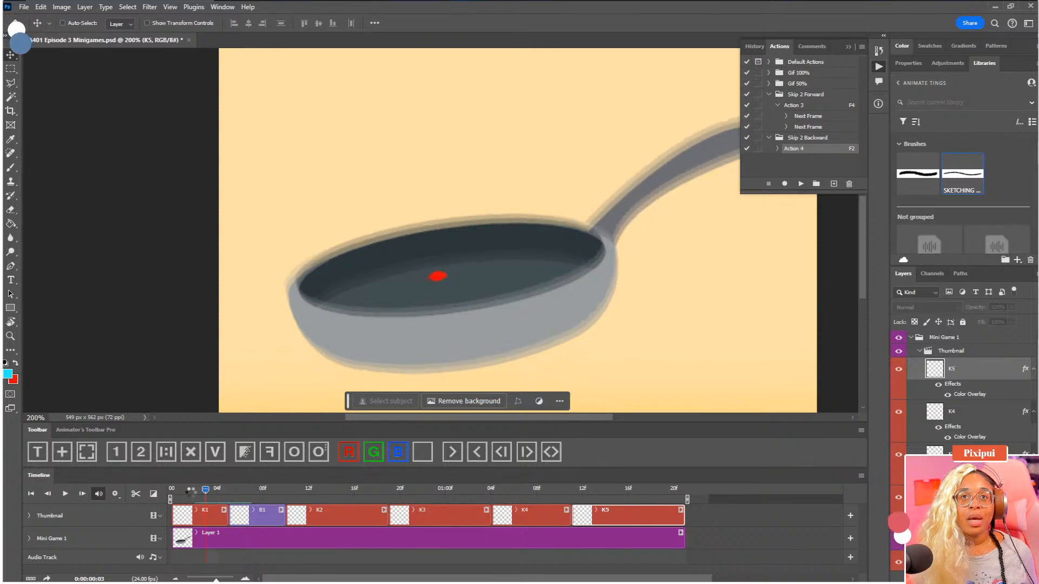
drag(190, 493, 346, 502)
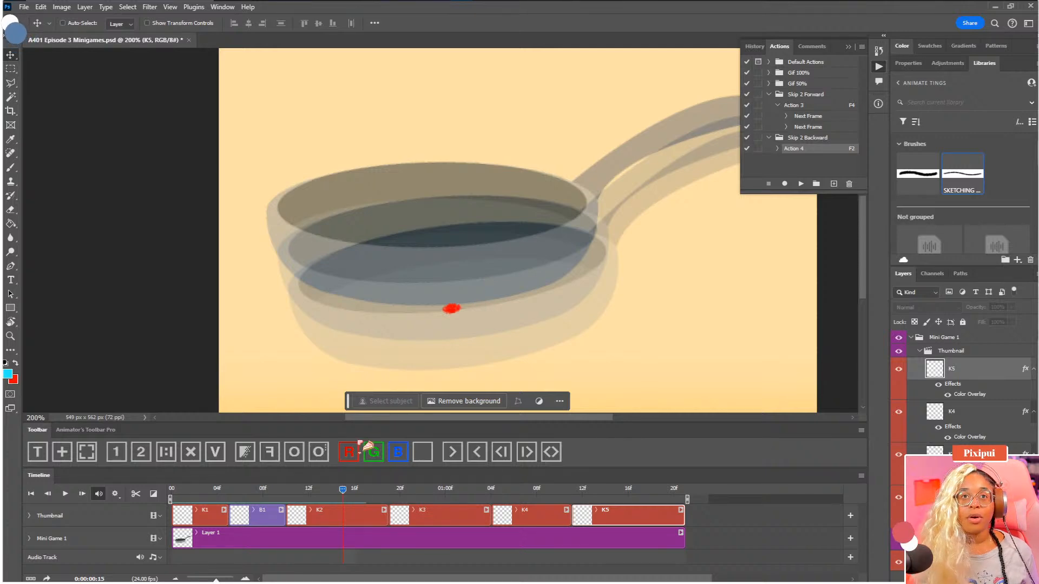
click(295, 456)
key(ctrl+1)
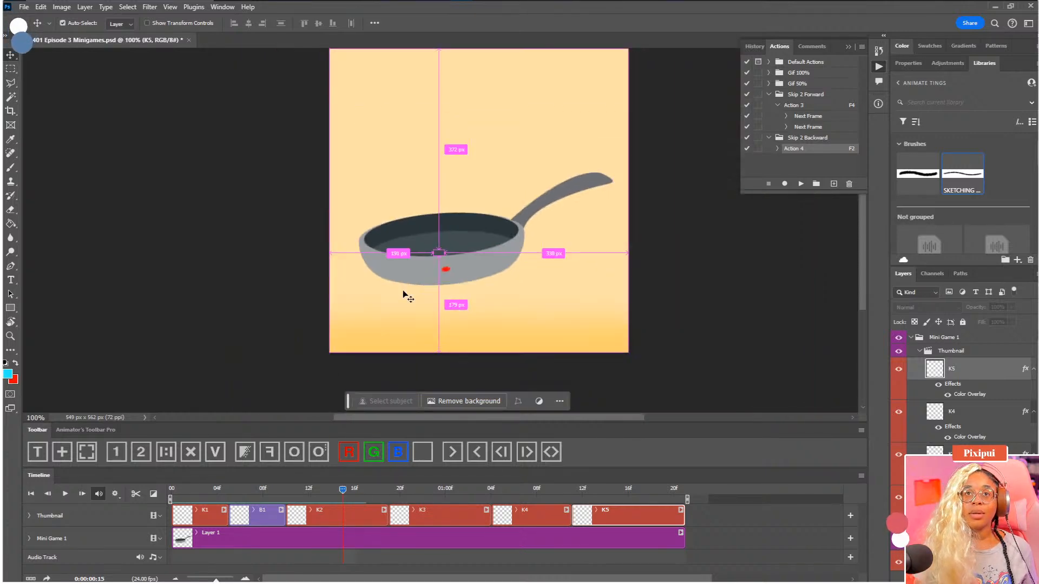
drag(403, 291, 388, 334)
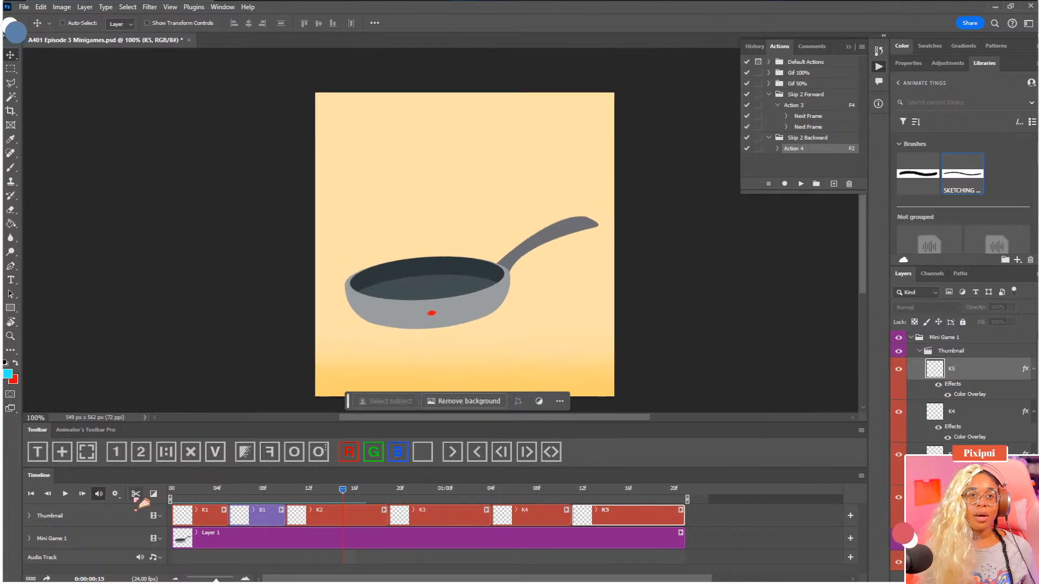
click(346, 522)
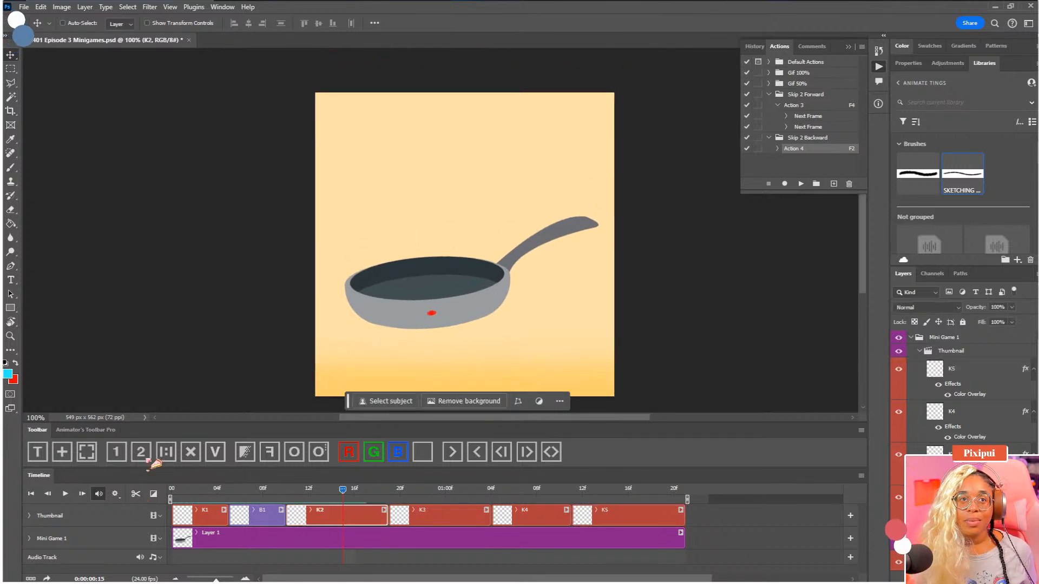
click(136, 493)
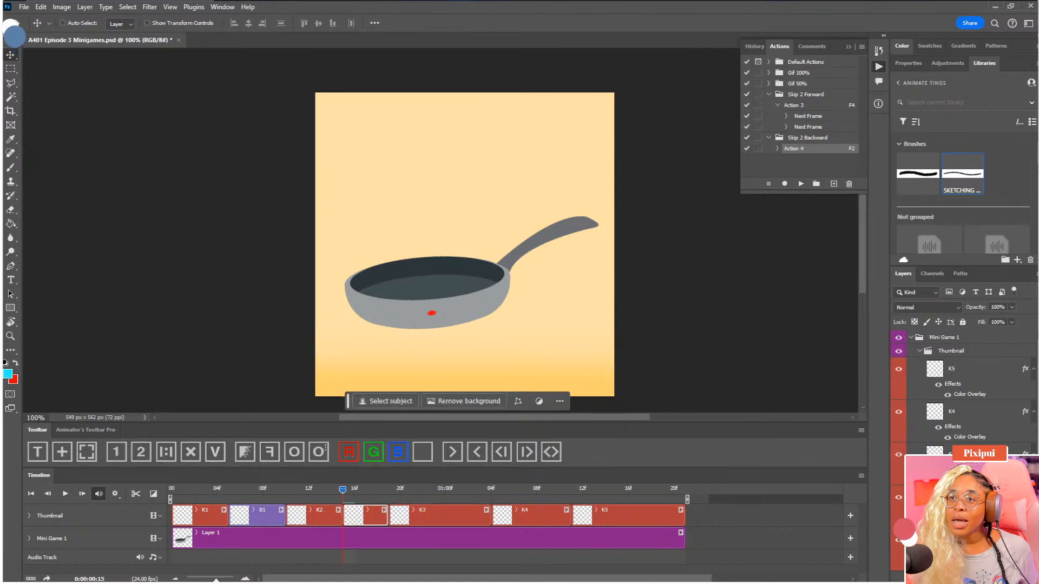
Clear the red marking from K2's second half, name it B1, and move its dot up into the pan
click(425, 457)
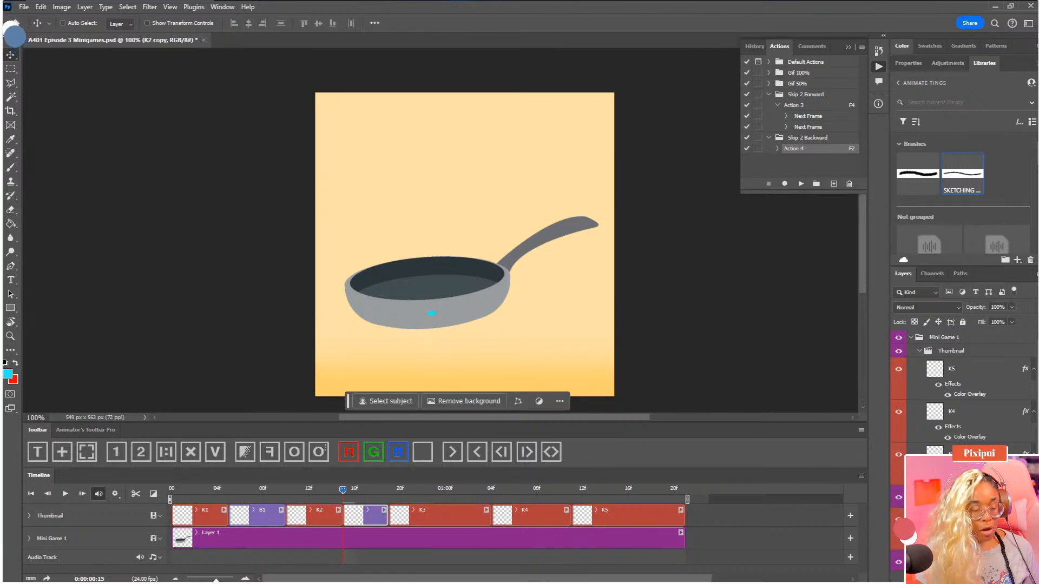
key(Return)
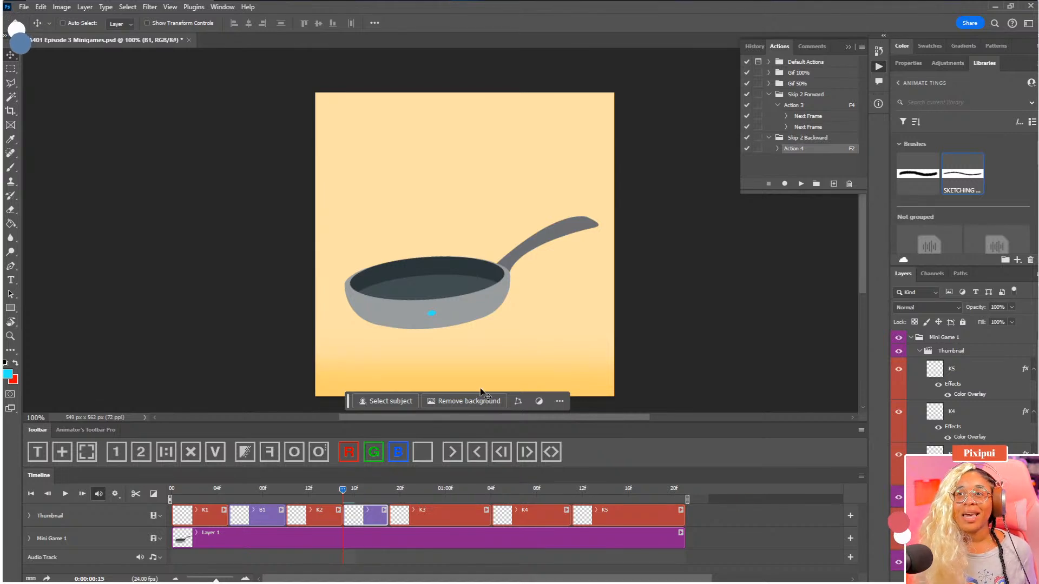
drag(437, 317, 426, 288)
Split the K3 clip at 0:00:01:00 and select its second half
click(199, 495)
drag(204, 496, 450, 497)
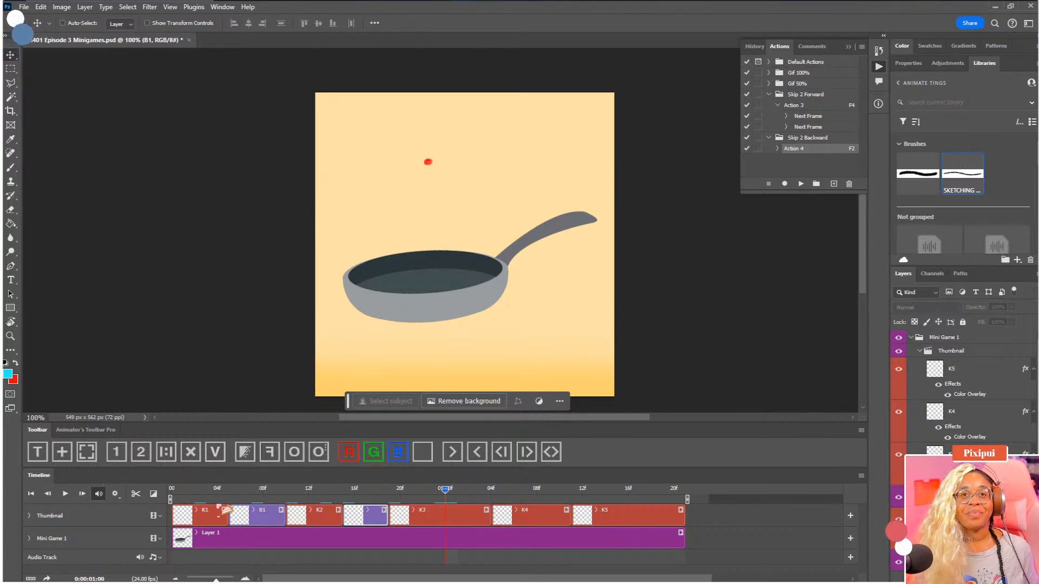
click(449, 522)
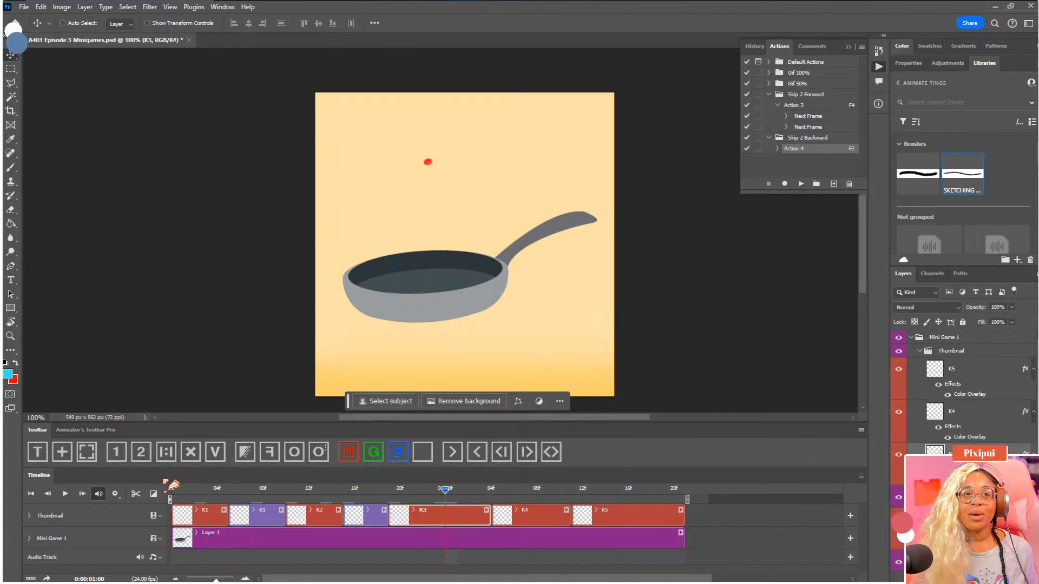
click(136, 493)
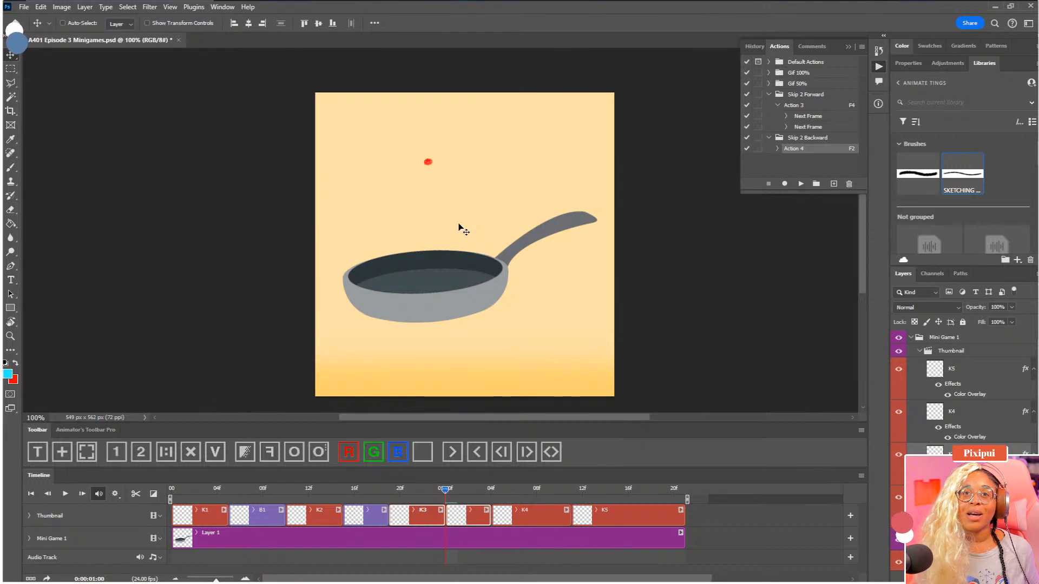
click(731, 523)
click(465, 523)
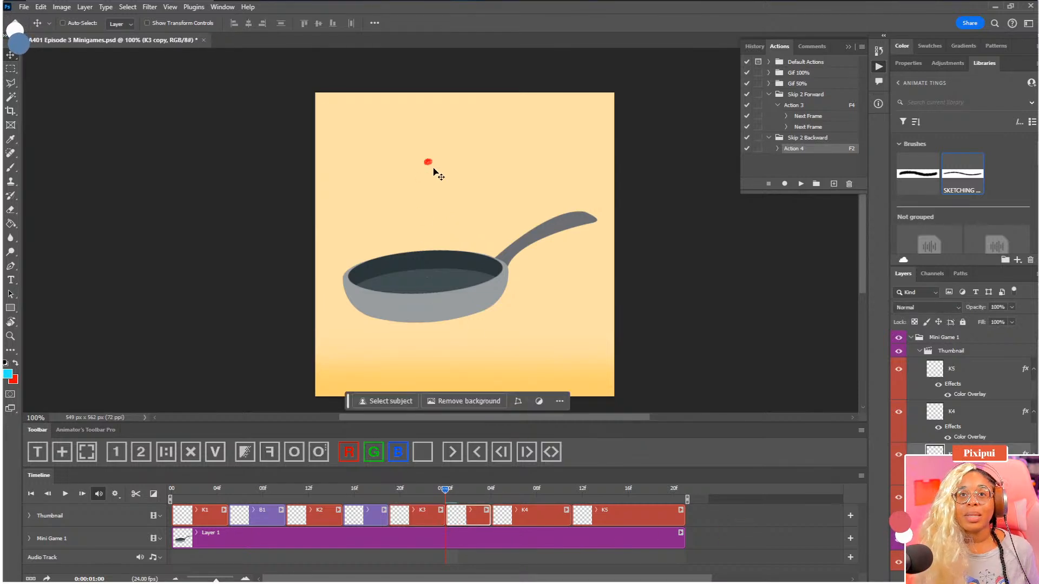
Clear the red marking from K3's second half, rename it B1, and make room for the full layer list
click(398, 452)
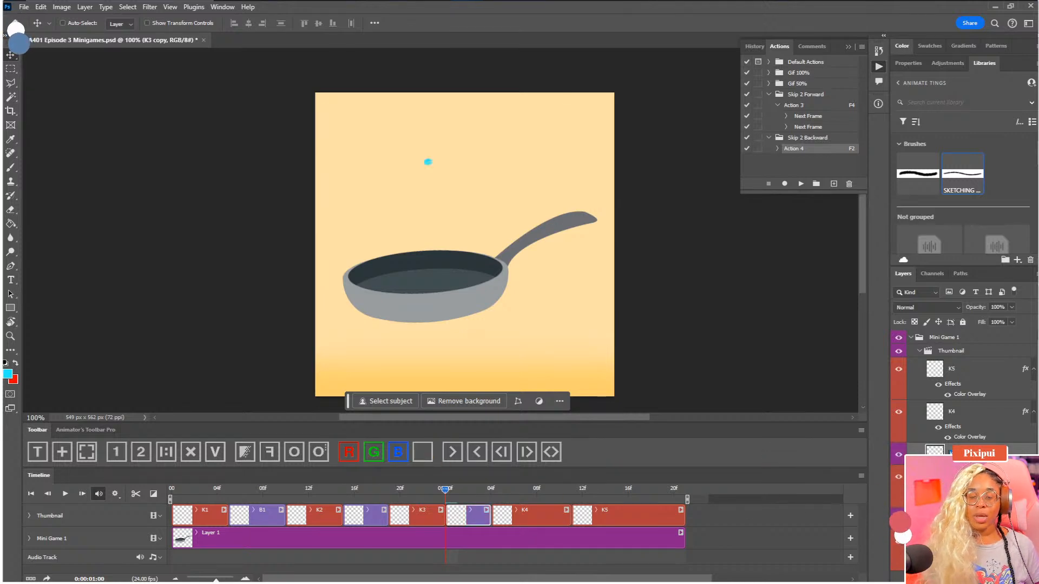
key(Return)
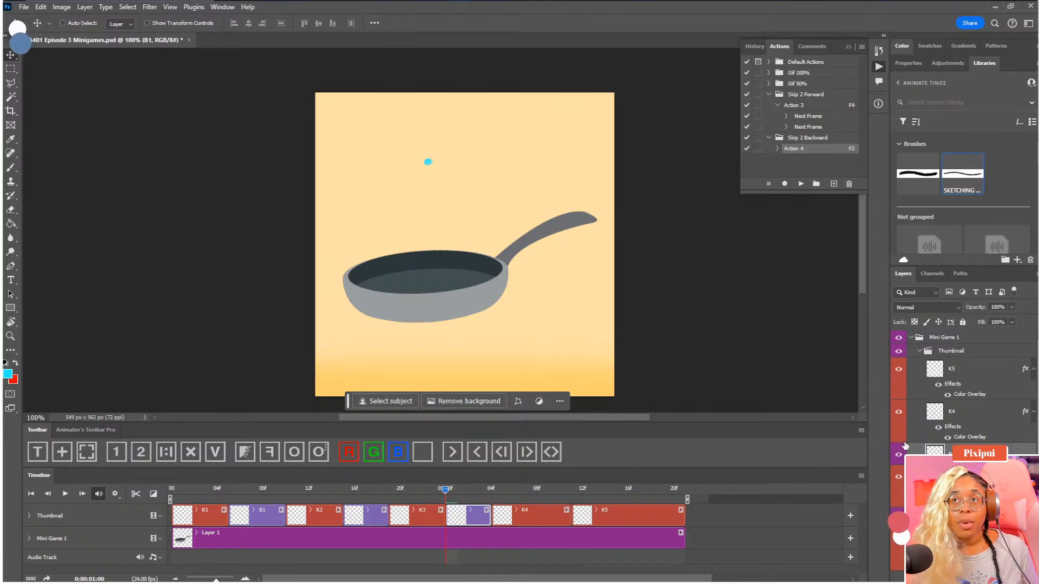
double_click(990, 65)
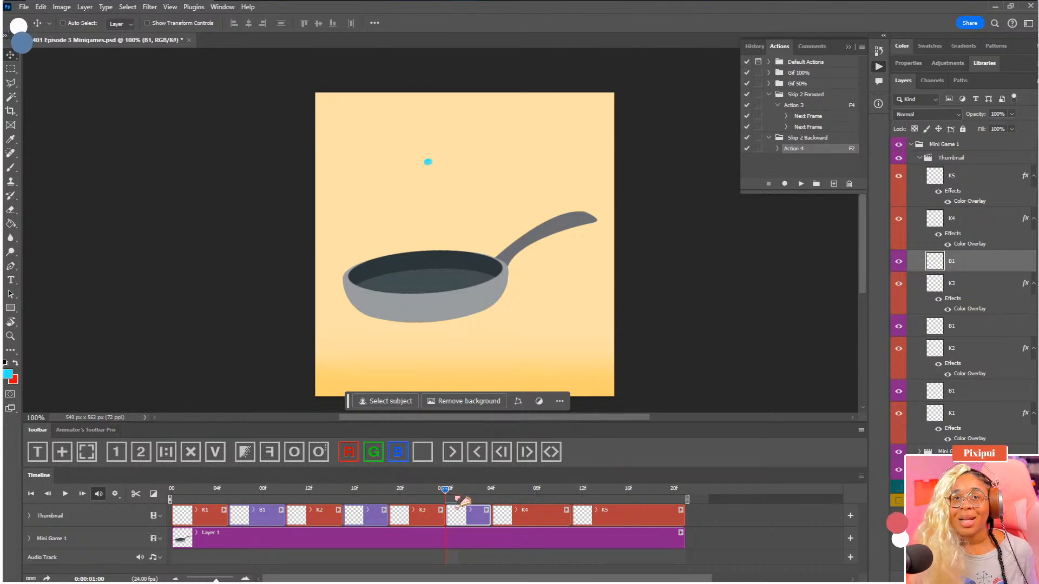
Lower the dot of the B1 clip after K3 to a point between the K3 peak and the pan
click(233, 489)
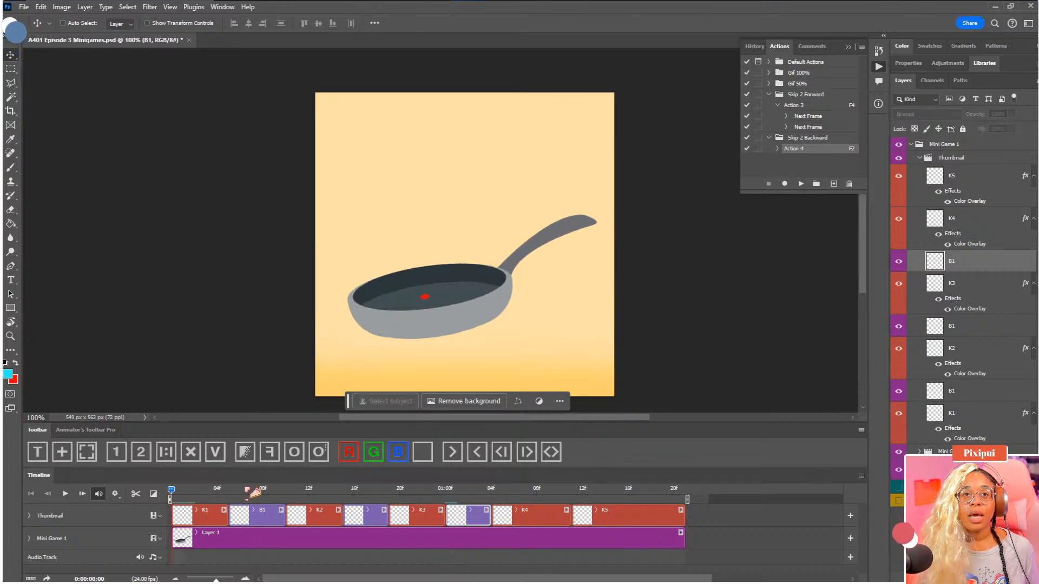
drag(233, 487, 472, 498)
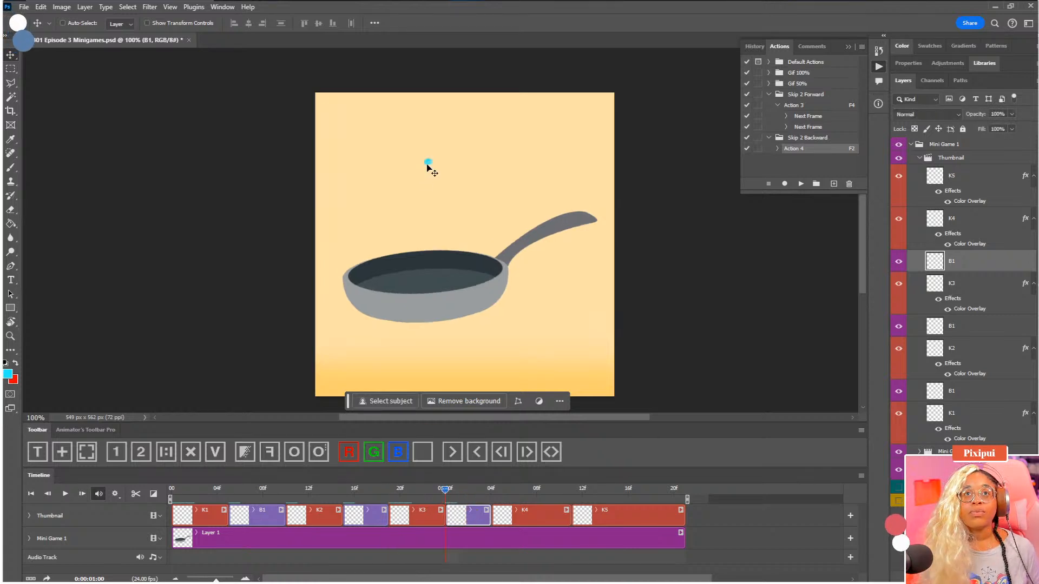
drag(430, 169, 433, 212)
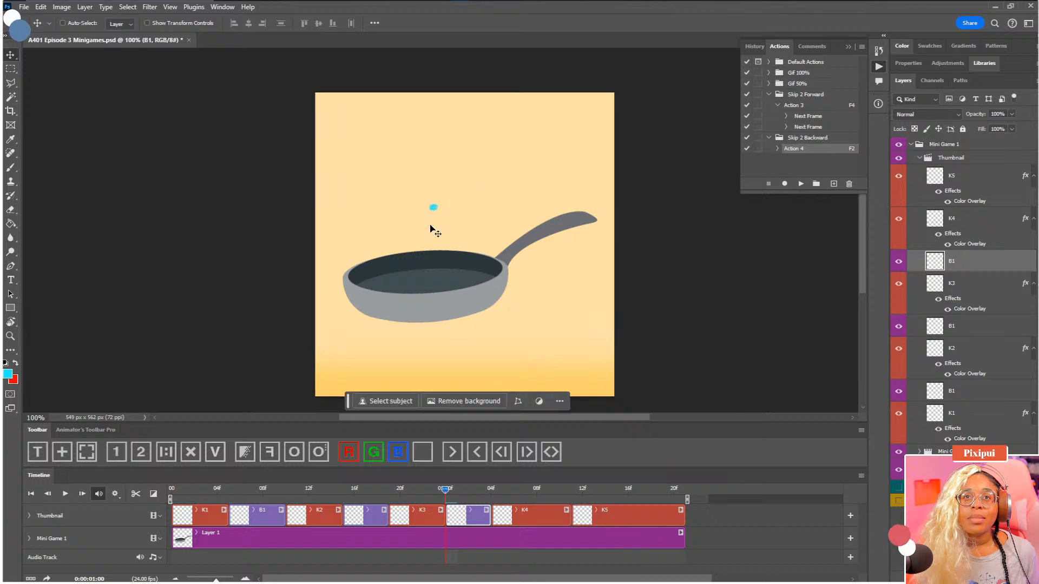
Check the lowered dot against neighbouring frames from 0:00:01:00 to 0:00:01:03 with onion skins, and turn them off again
click(294, 452)
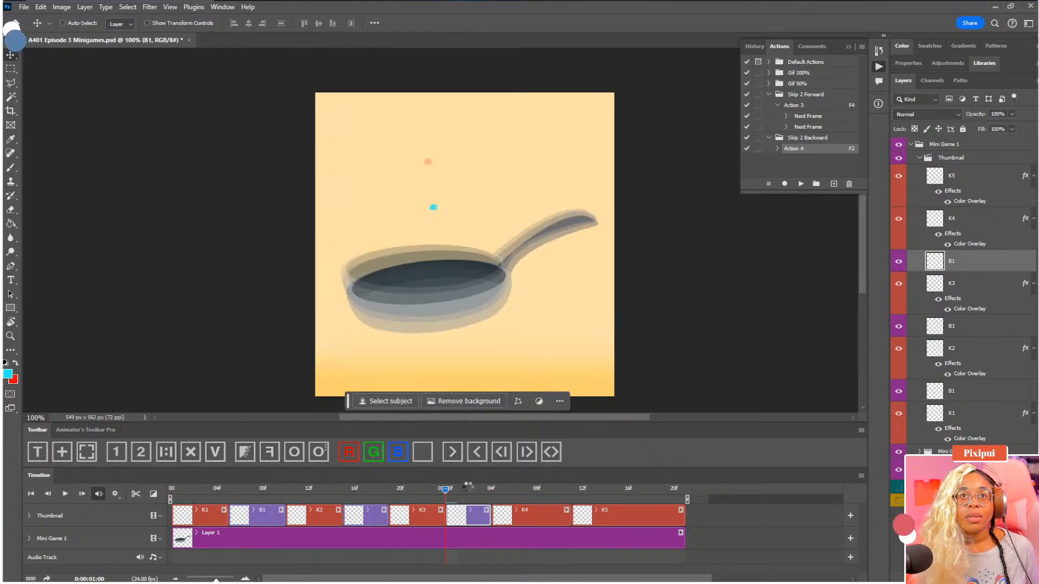
key(F4)
click(484, 488)
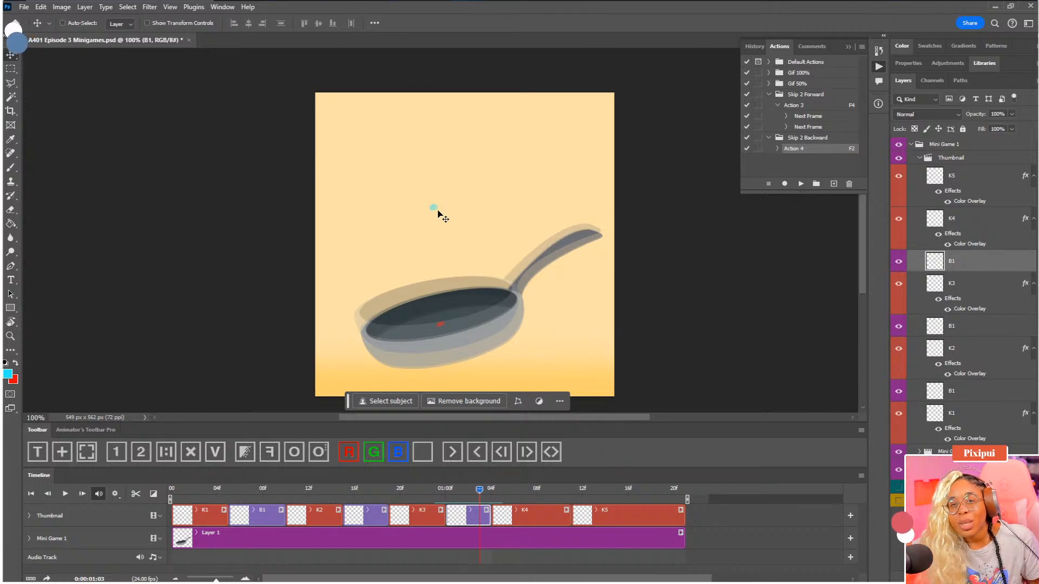
click(314, 459)
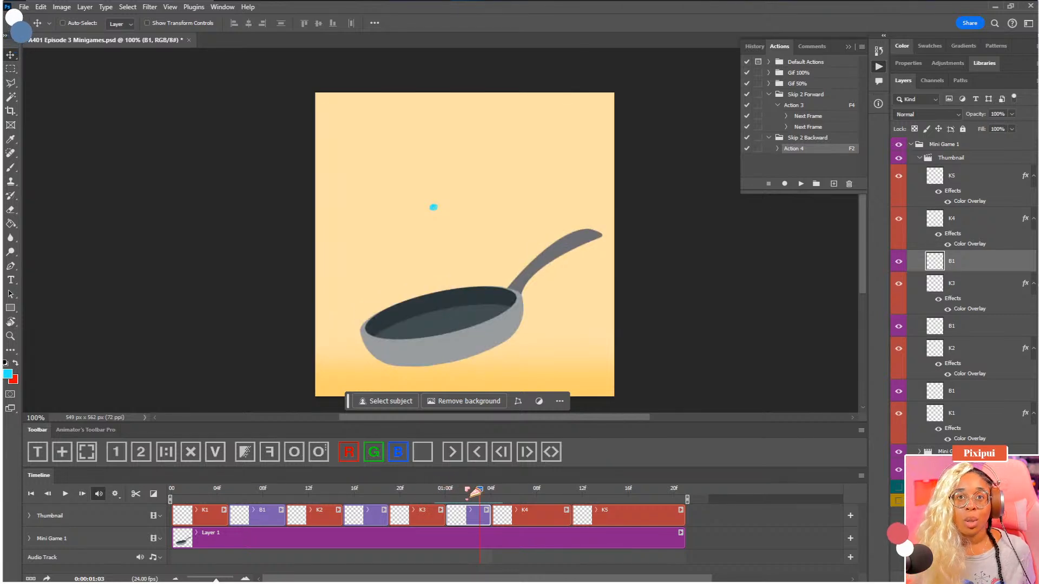
drag(479, 489, 432, 495)
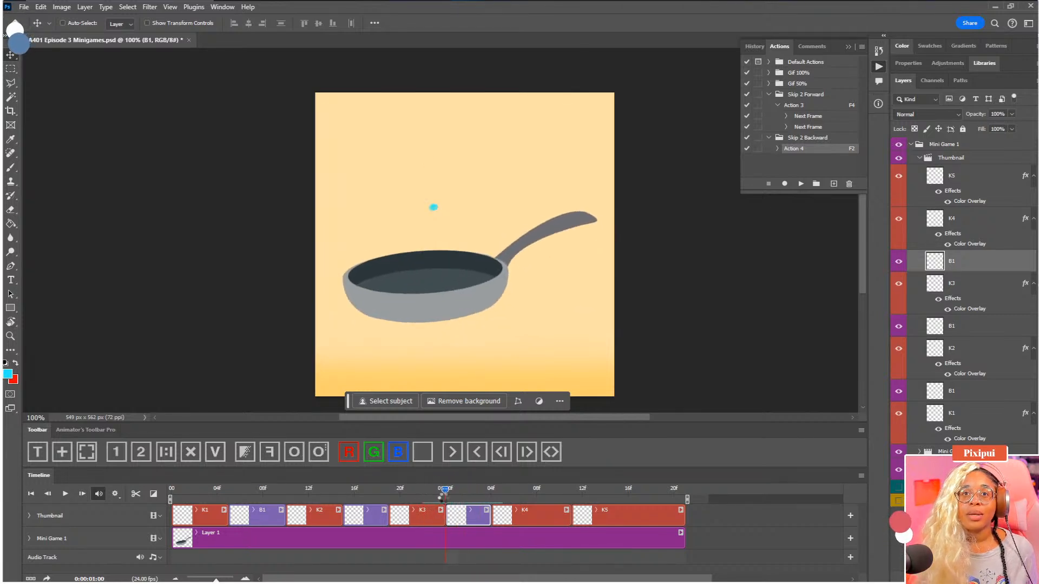
Split the K4 clip at 0:00:01:08
click(491, 494)
drag(526, 496, 537, 490)
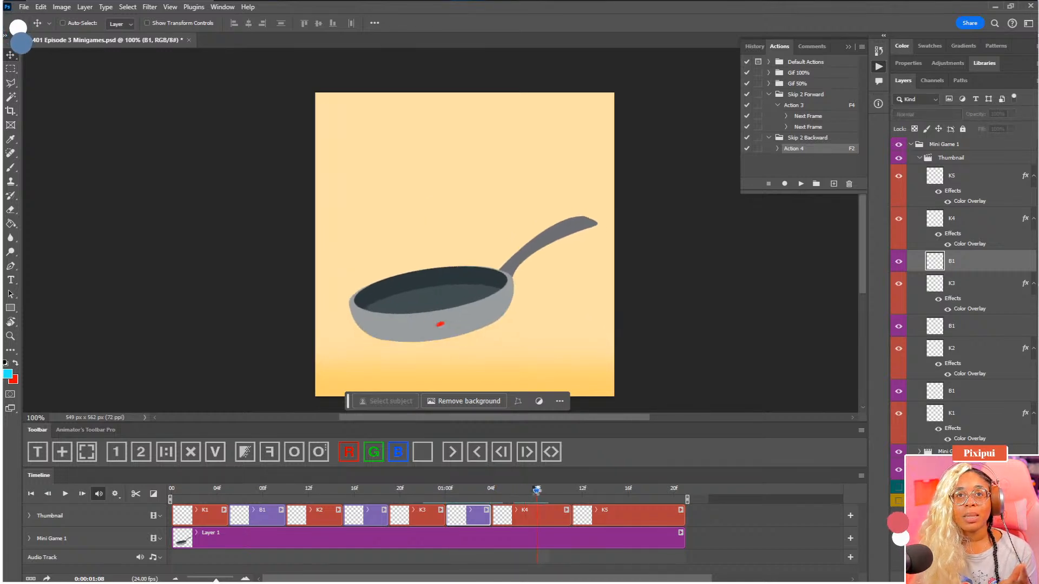
click(546, 523)
click(135, 494)
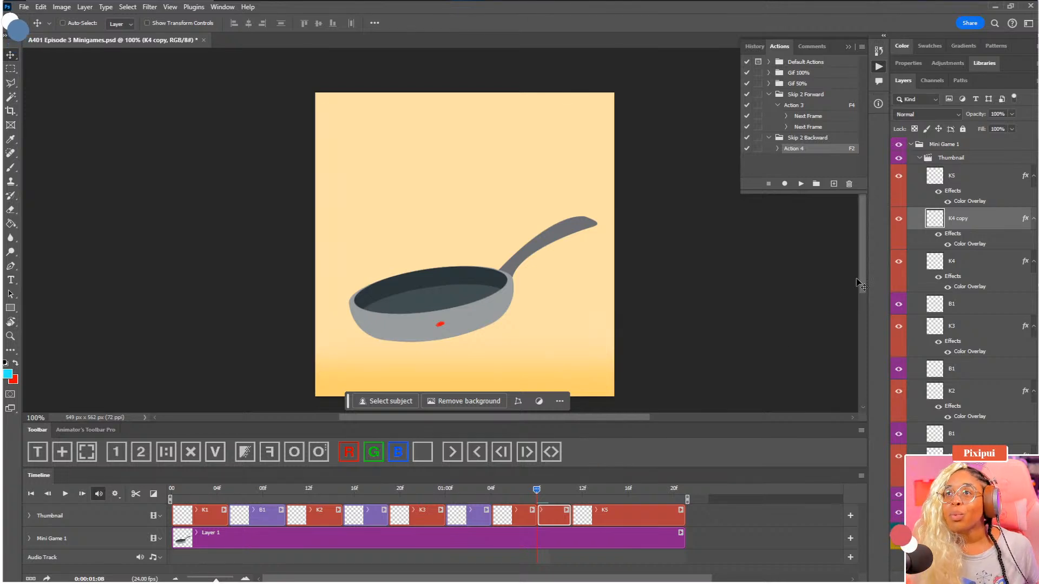
Clear the red marking from K4's second half, rename it B1, and move its dot up to the middle of the pan
click(417, 458)
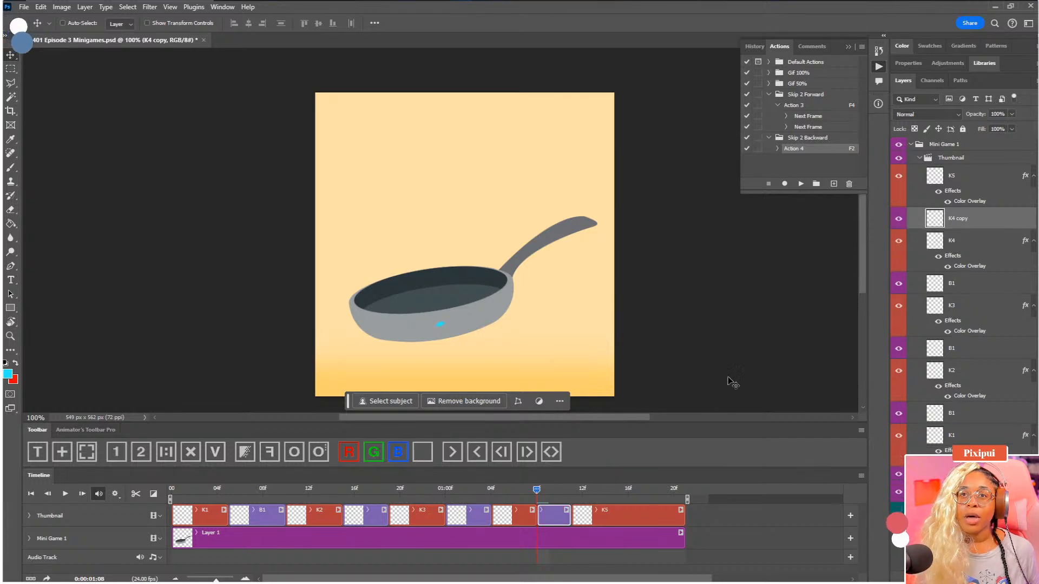
double_click(959, 220)
text(B1)
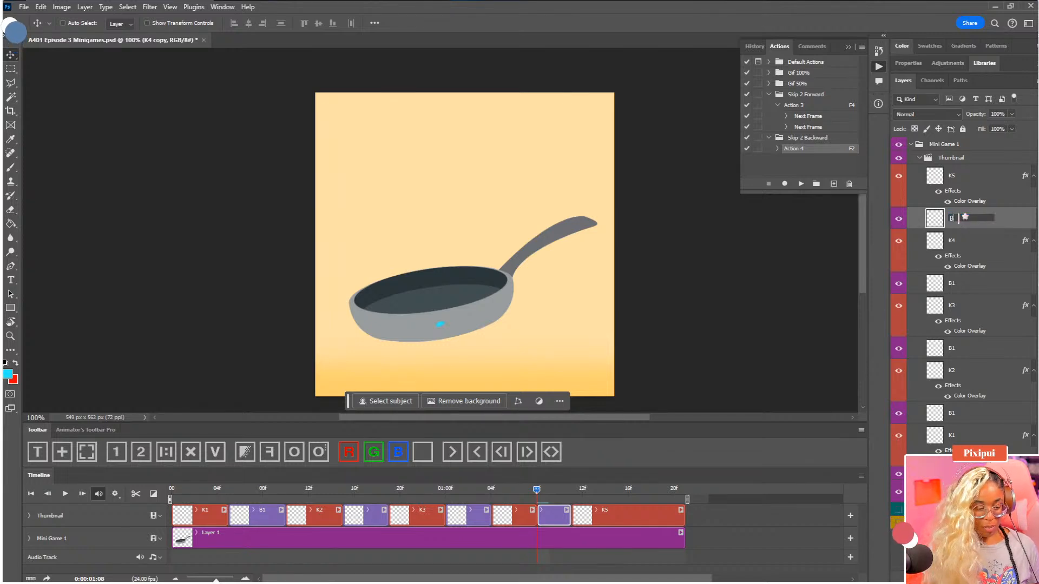
key(Return)
drag(452, 332, 436, 313)
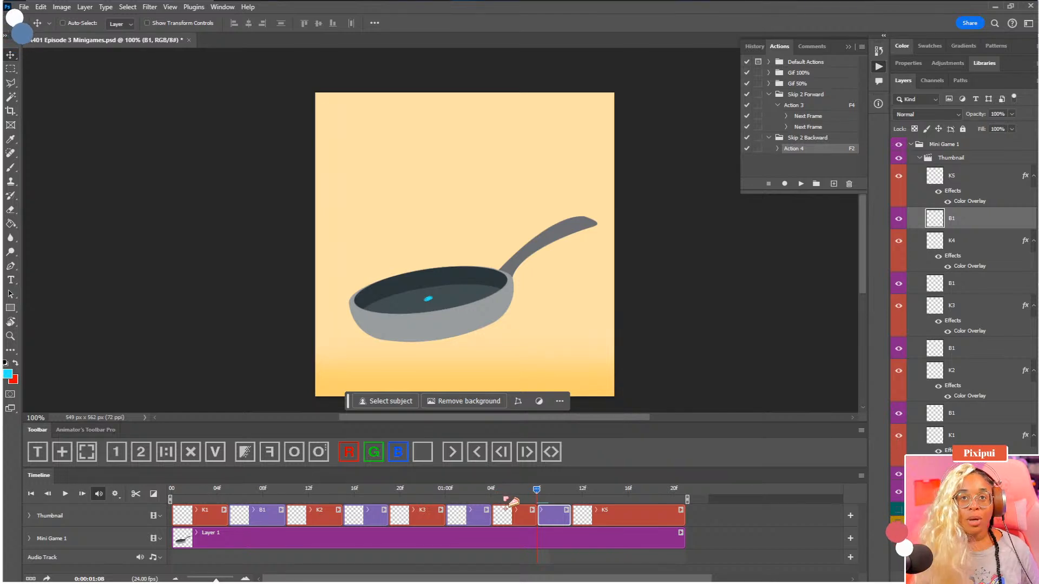
Compare the dot's position in the frames between 0:00:01:04 and 0:00:01:08
key(F2)
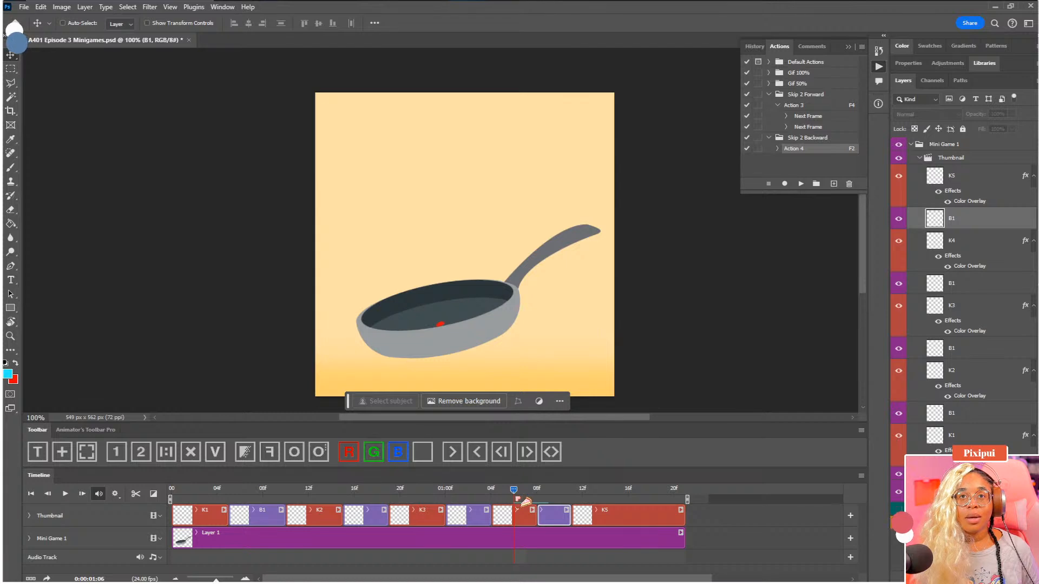
key(F2)
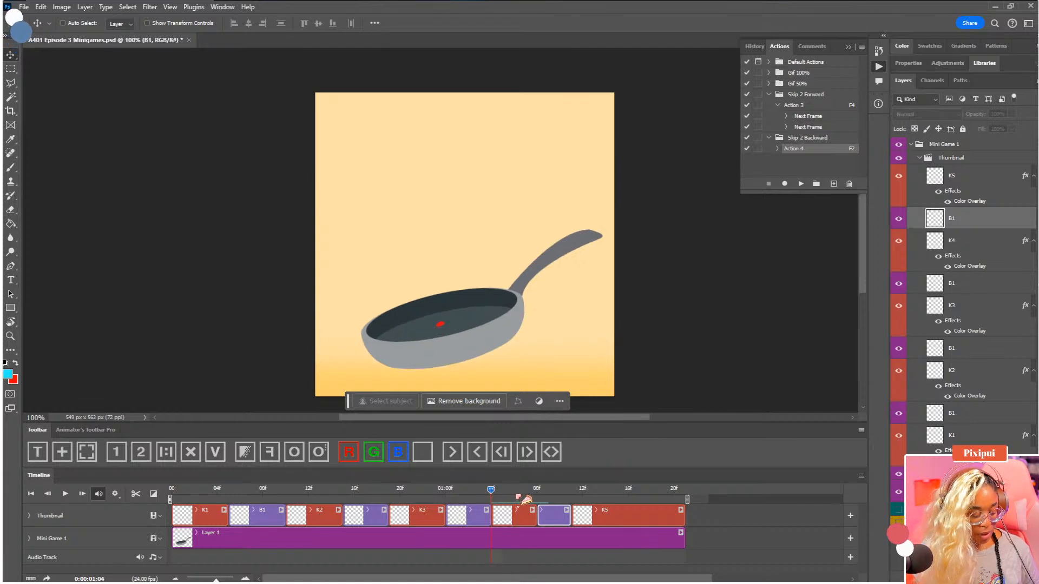
click(535, 497)
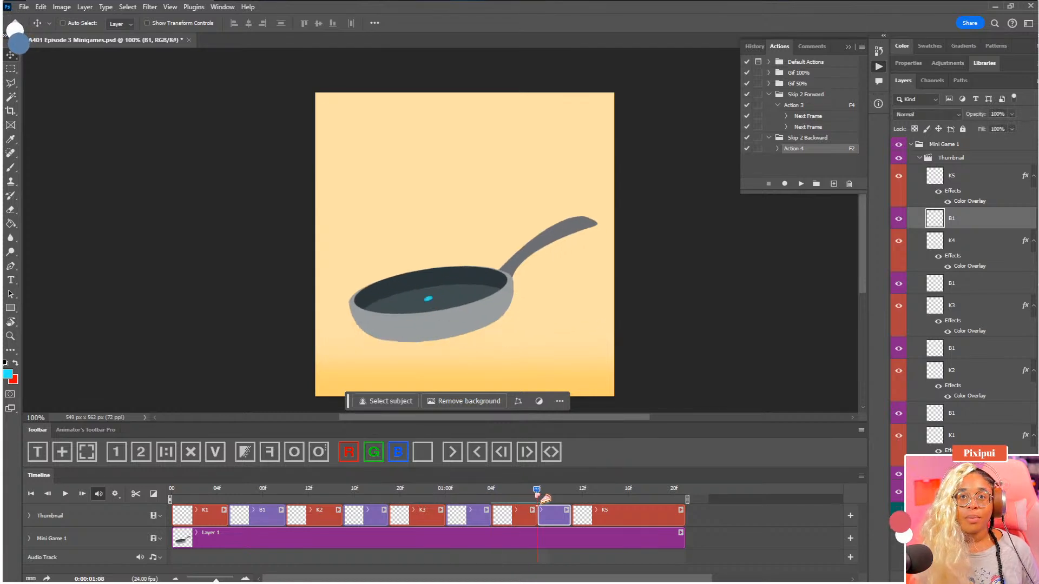
key(F2)
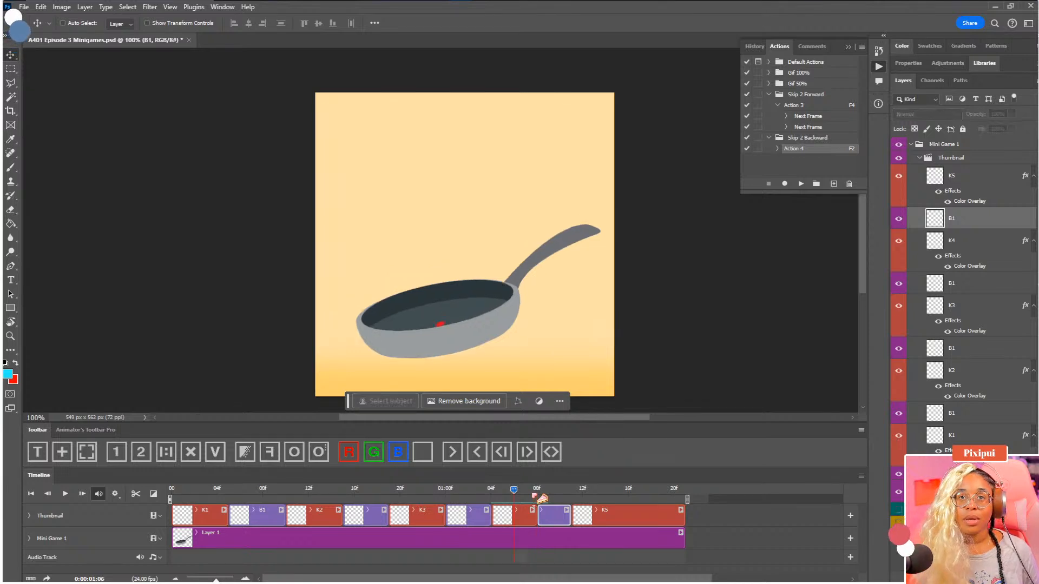
Check the dot's position against the pan from 0:00:01:06 through the last B1 clip and into K5
drag(532, 496, 531, 495)
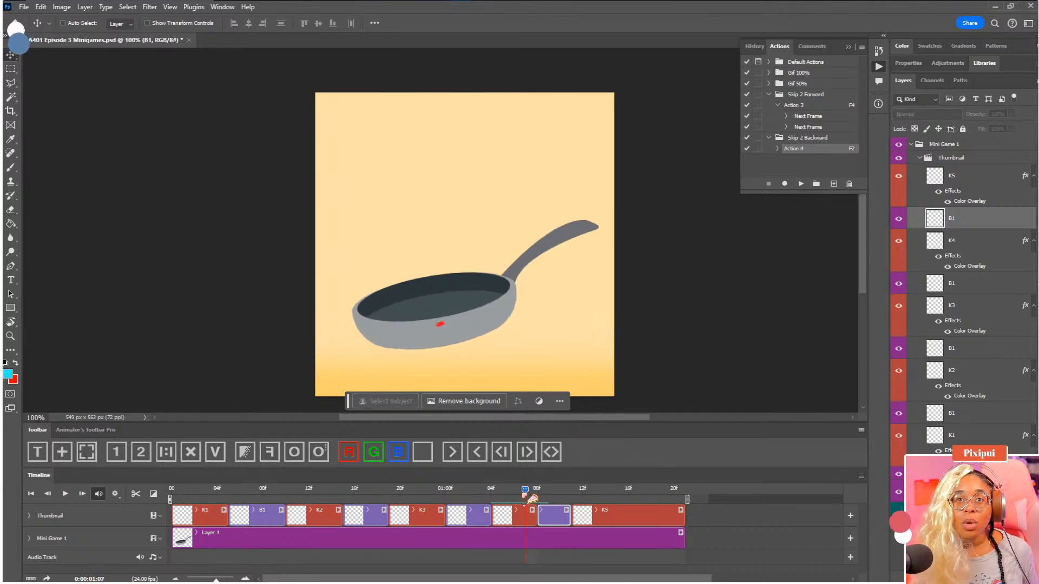
key(Left)
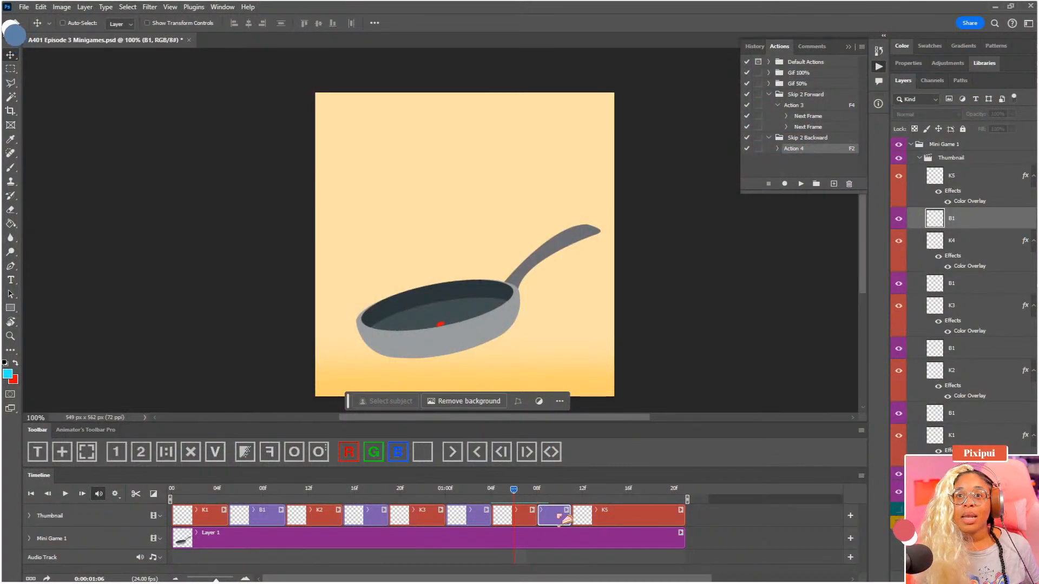
key(F4)
click(571, 490)
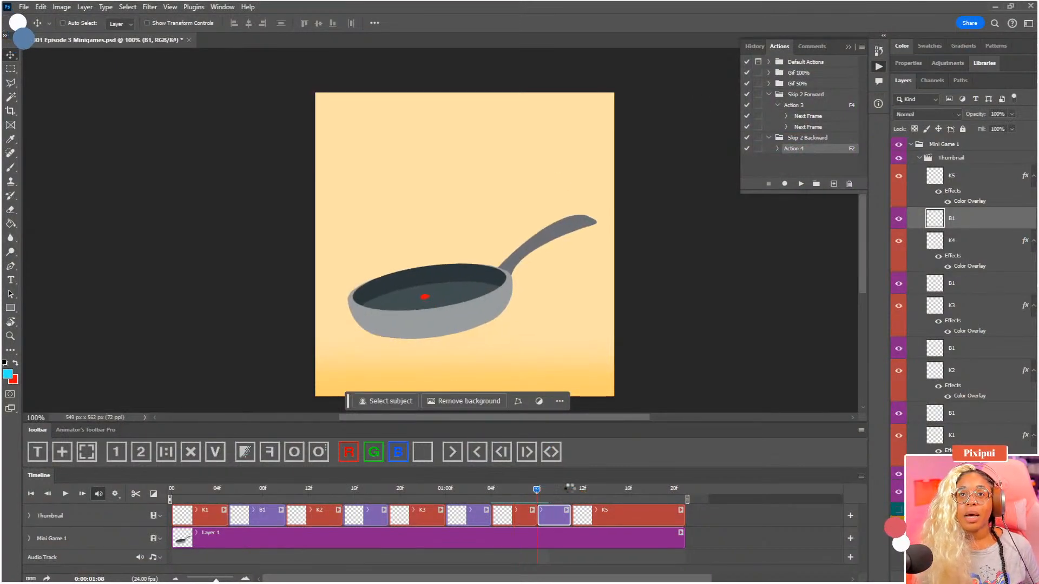
click(605, 490)
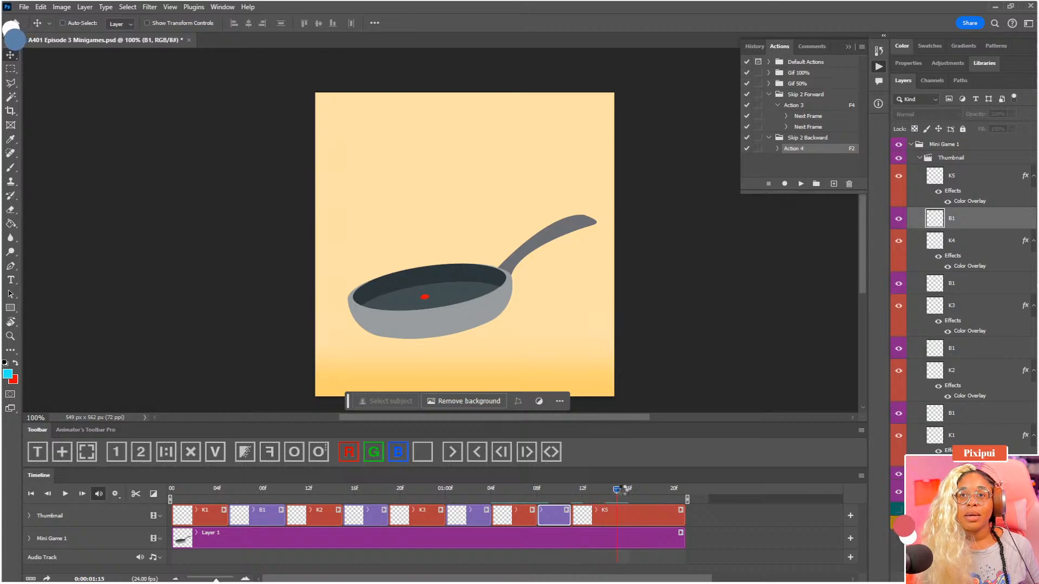
Review the dot's motion from the start of the animation, stopping at the first frame of each key and breakdown clip
drag(605, 491, 116, 494)
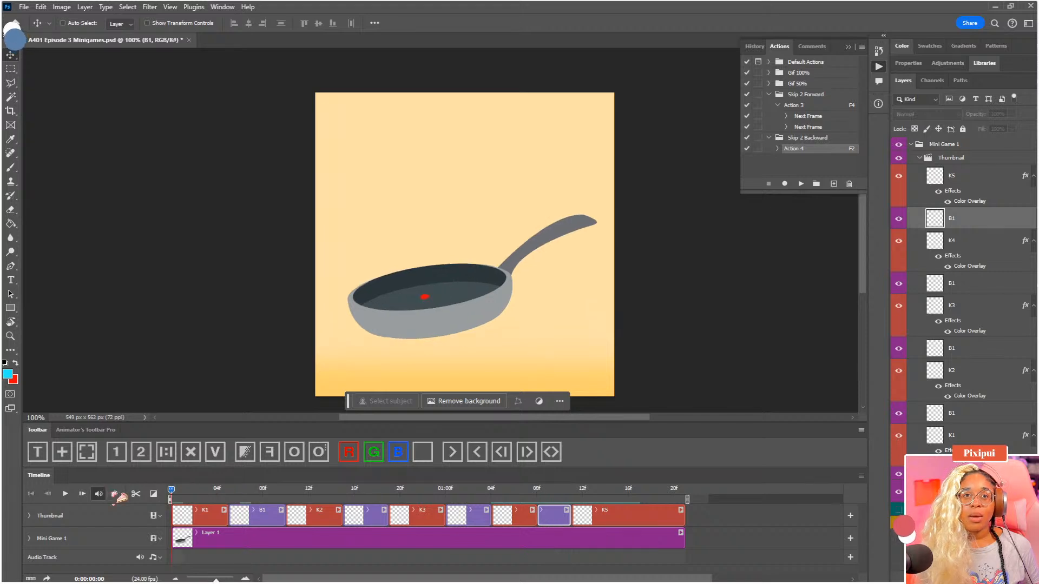
click(228, 491)
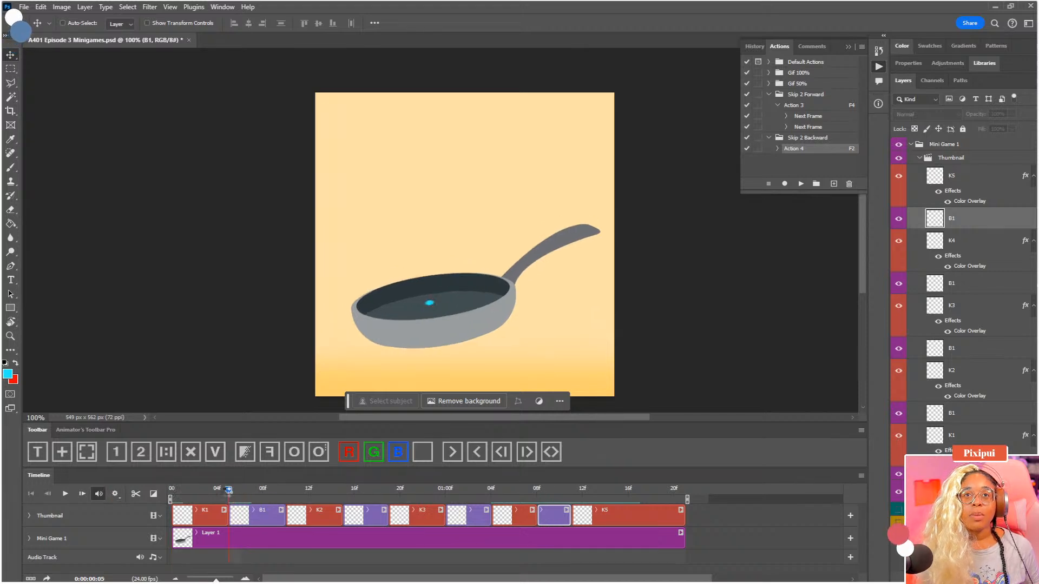
click(287, 492)
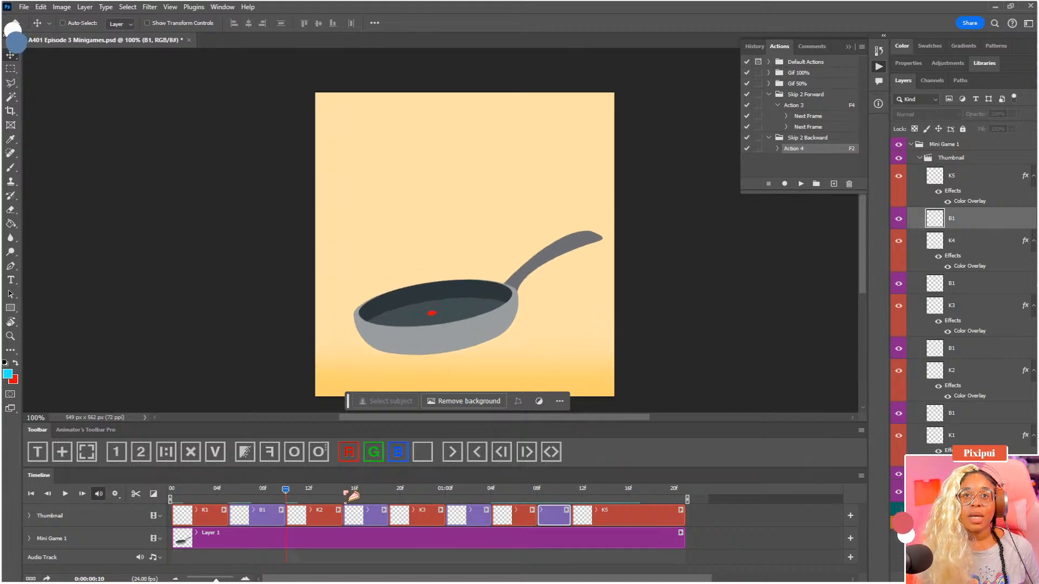
click(355, 494)
click(389, 494)
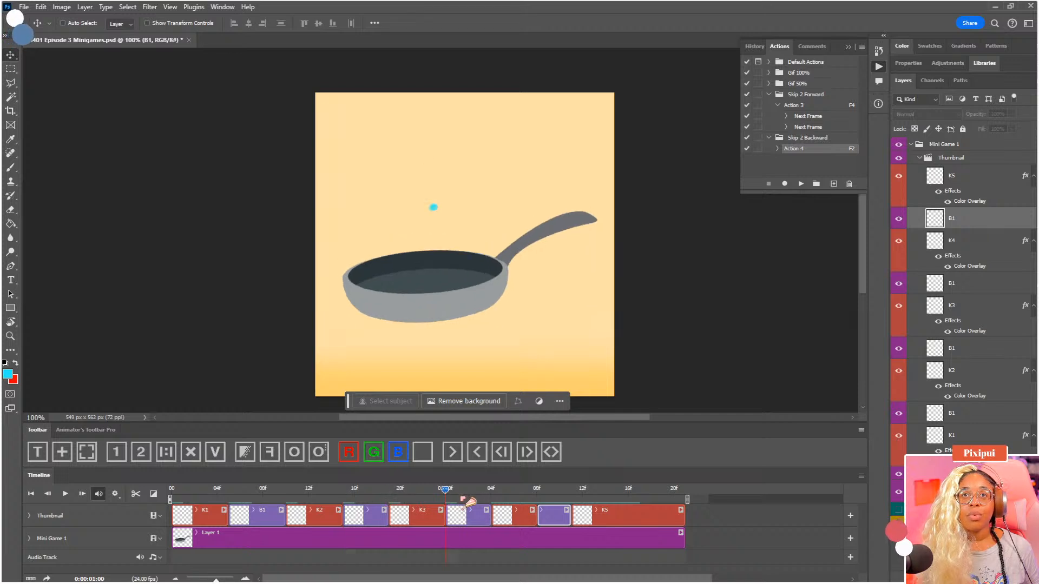
click(491, 494)
click(536, 495)
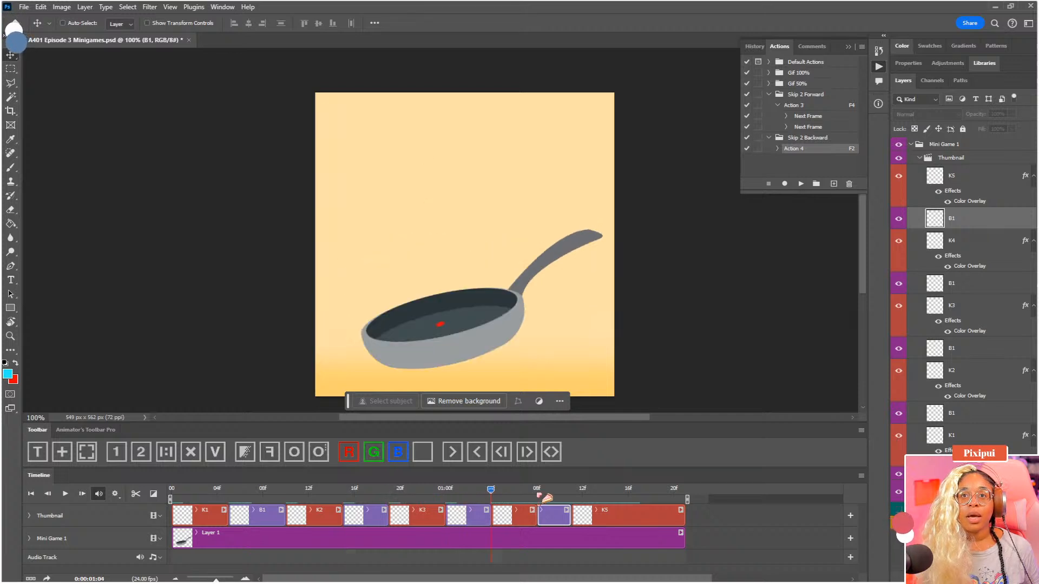
click(572, 495)
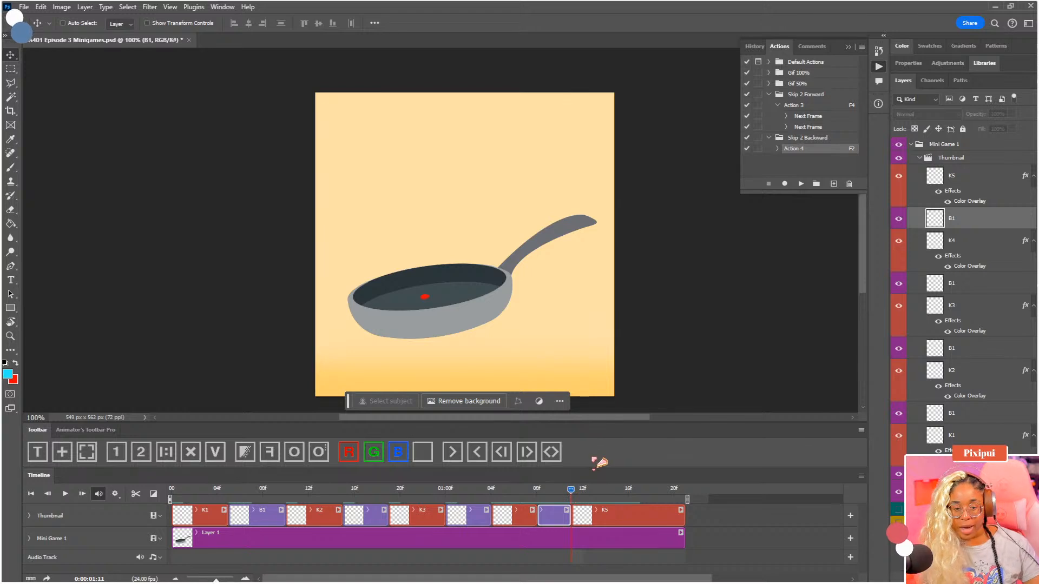
Deselect the last B1 clip, return the playhead to 0:00:00:00, and save the document
click(715, 519)
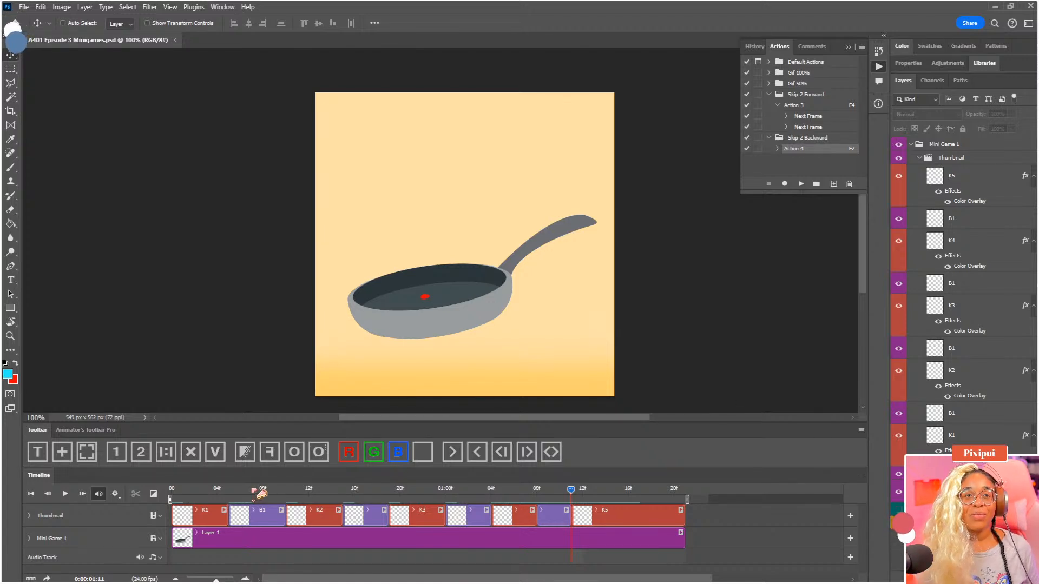
click(235, 492)
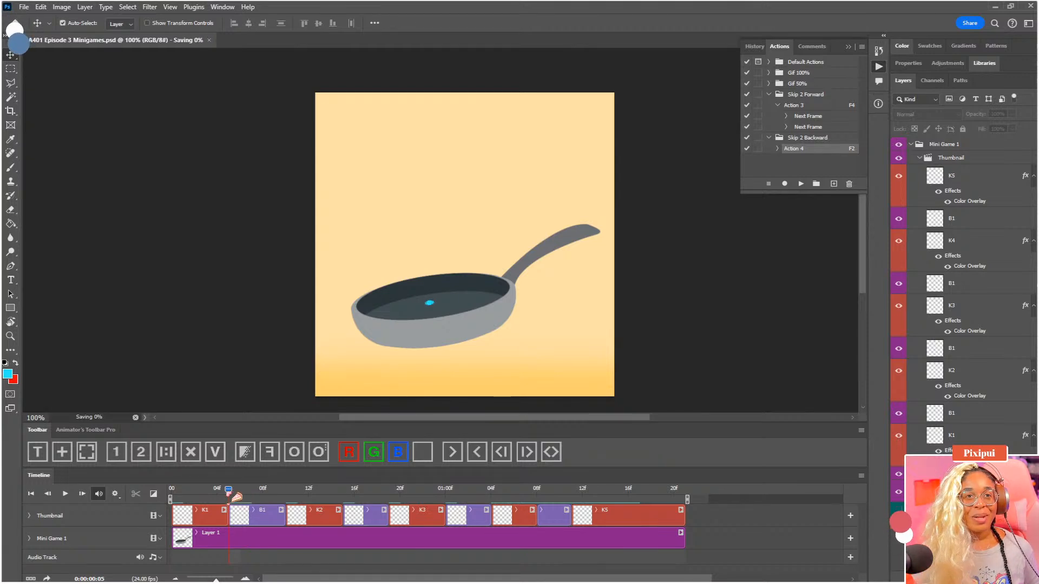
drag(227, 494, 177, 495)
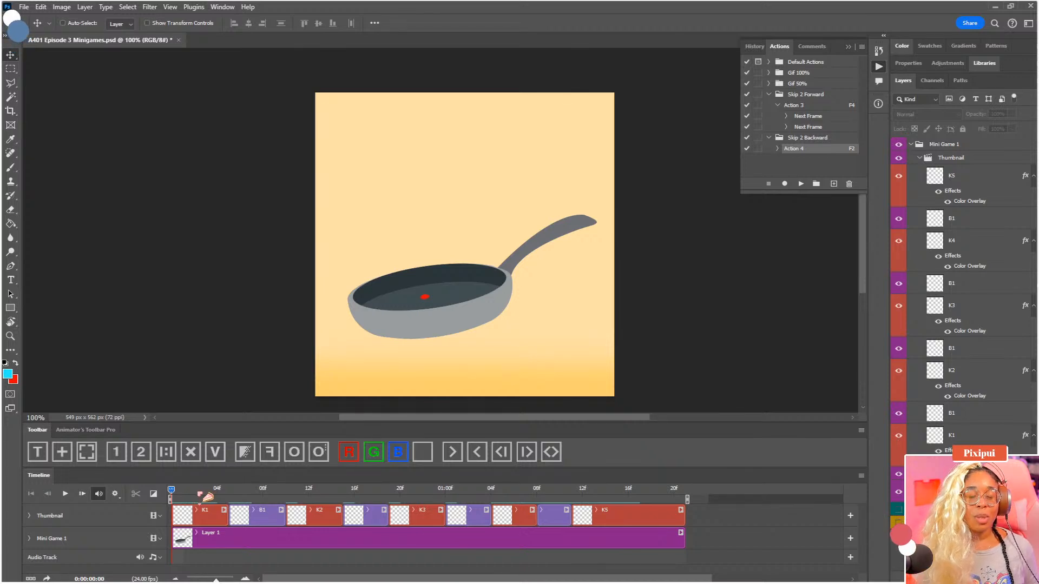
key(ctrl+s)
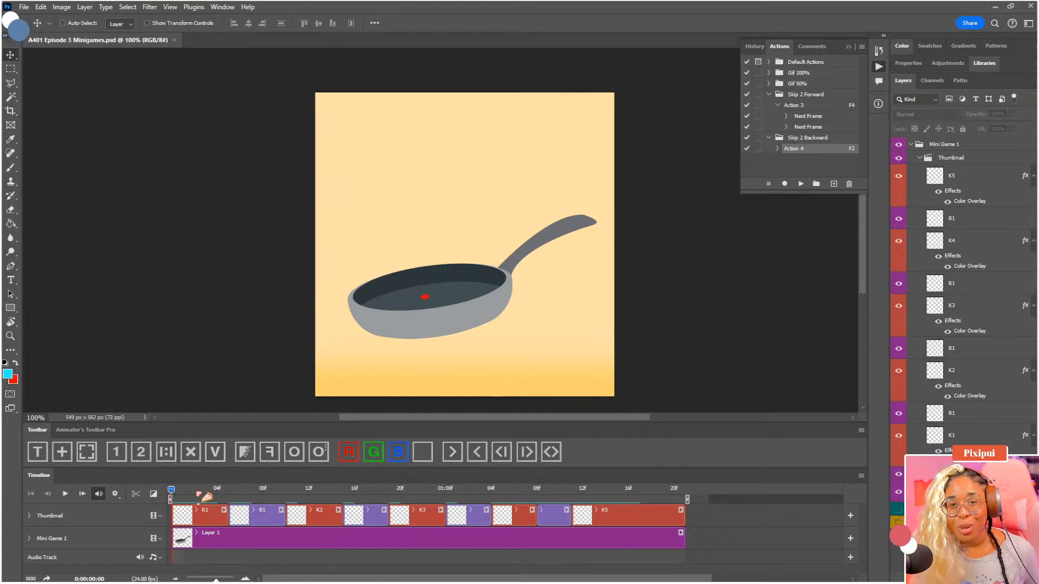
Split the K1 clip at 0:00:00:03
drag(180, 494, 211, 505)
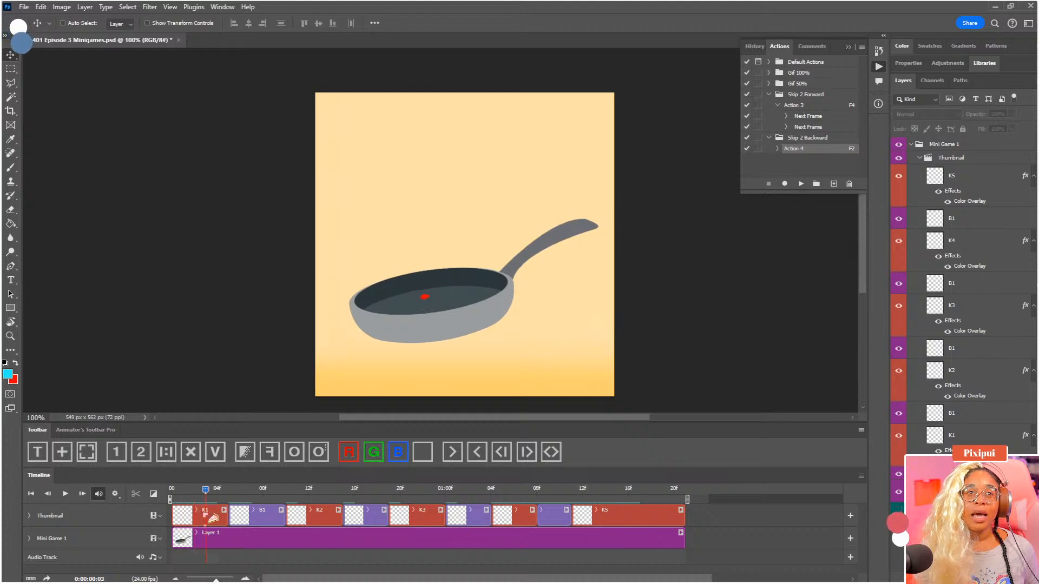
click(212, 517)
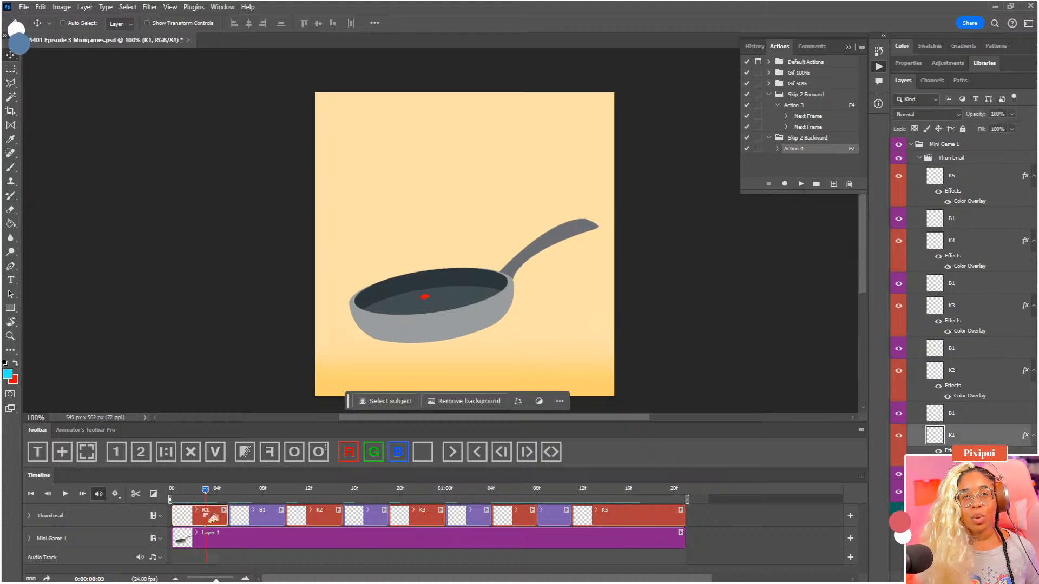
click(136, 494)
Mark K1's second half green and rename it B2
click(382, 455)
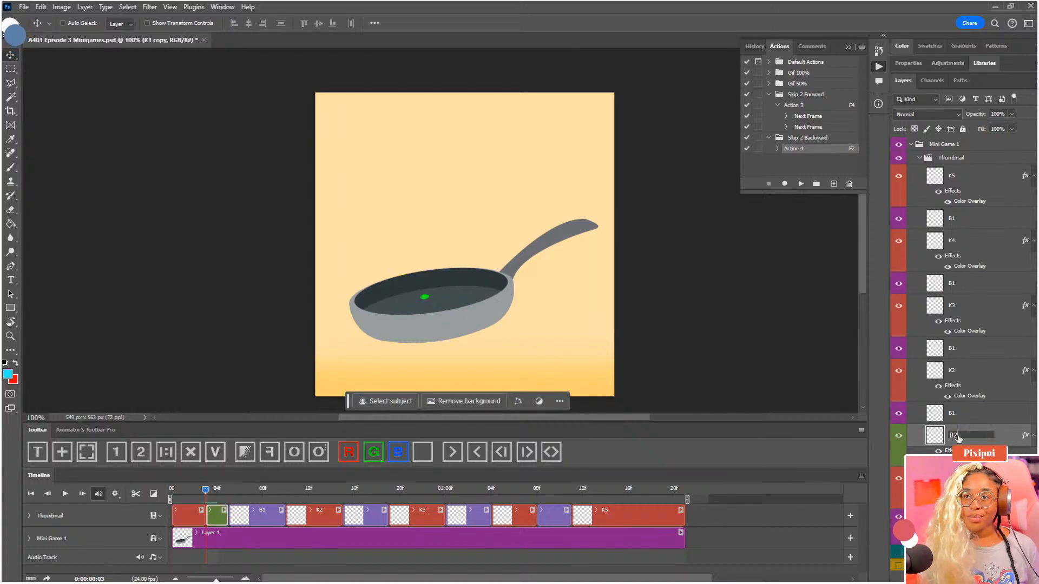
click(958, 438)
text(B2)
key(Return)
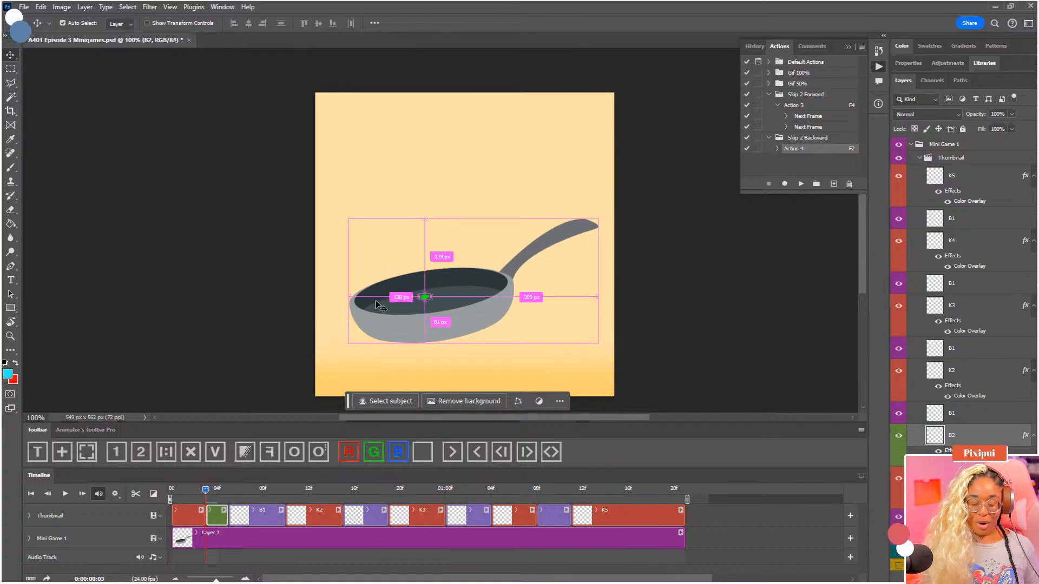
key(ctrl+plus)
drag(398, 298, 434, 190)
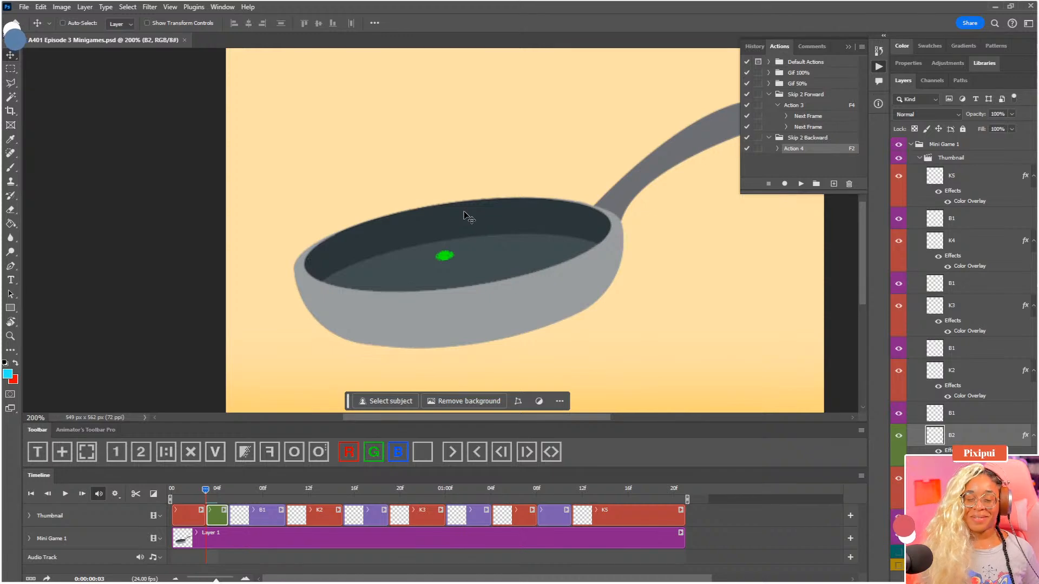
mouse_move(508, 6)
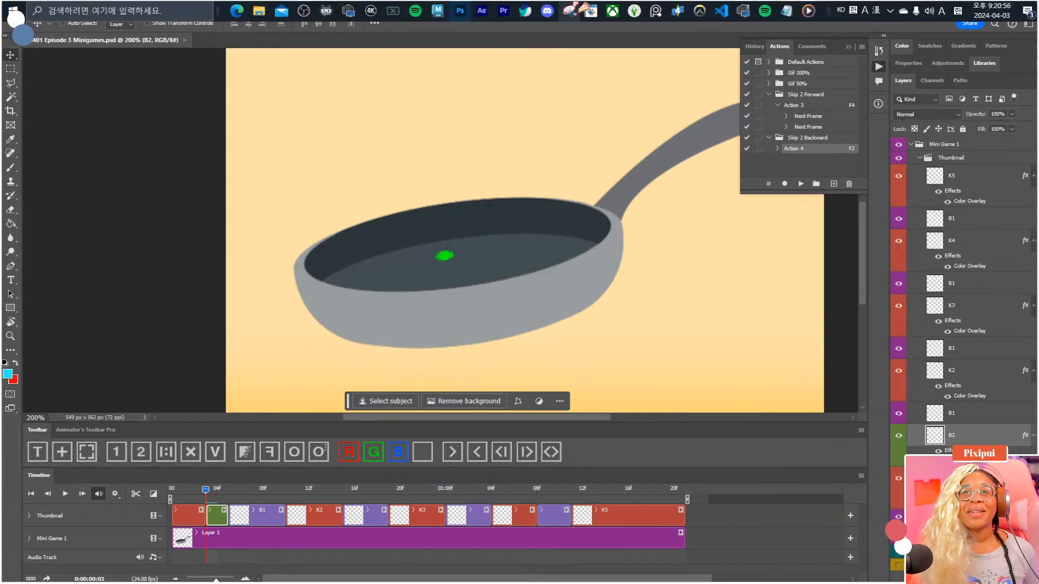
click(575, 10)
click(357, 262)
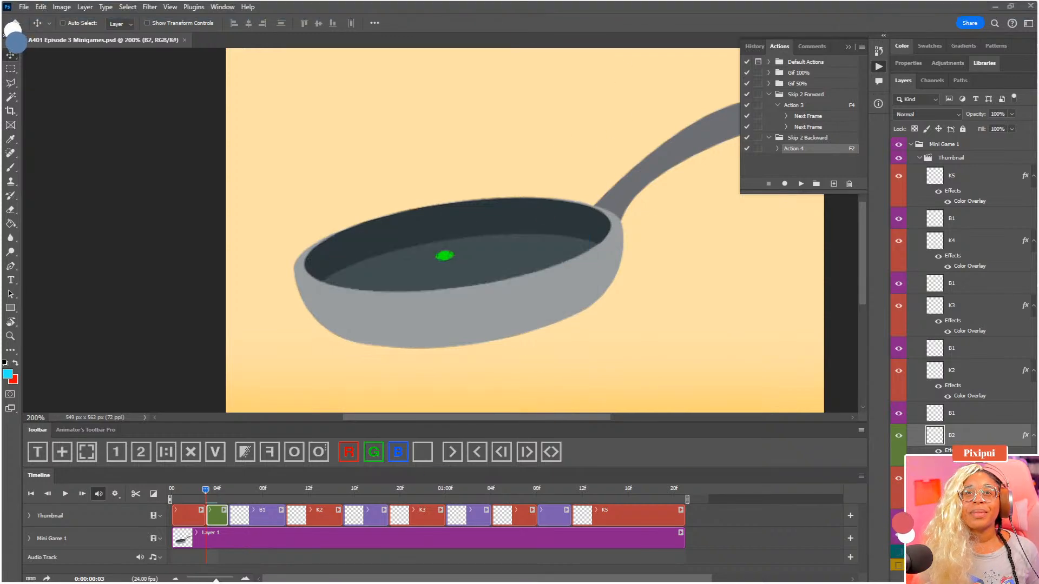
drag(188, 489, 210, 494)
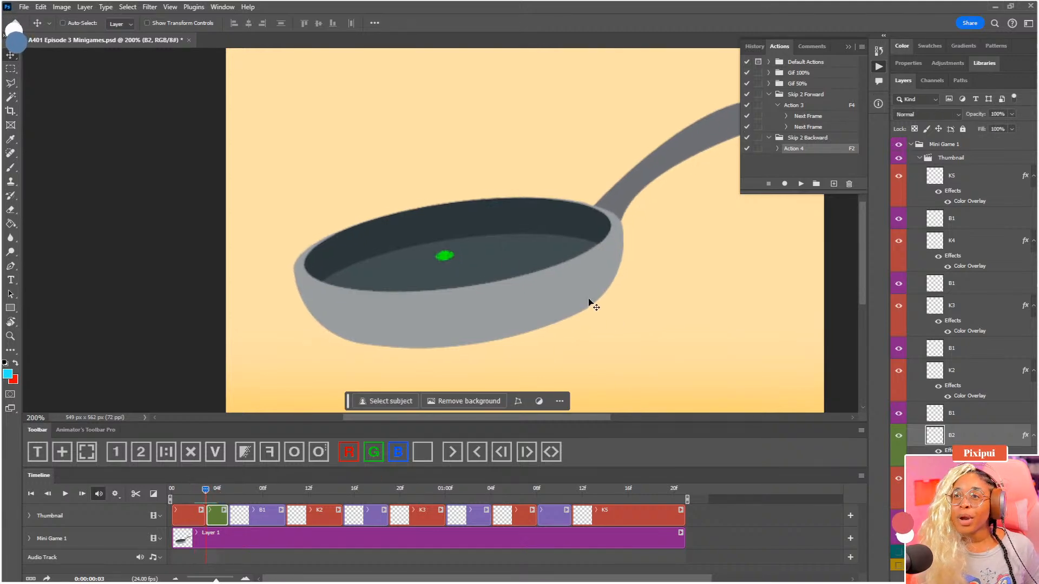
Turn on onion skins and move B2's green dot slightly down toward the B1 dot at 0:00:00:04
drag(504, 265, 519, 262)
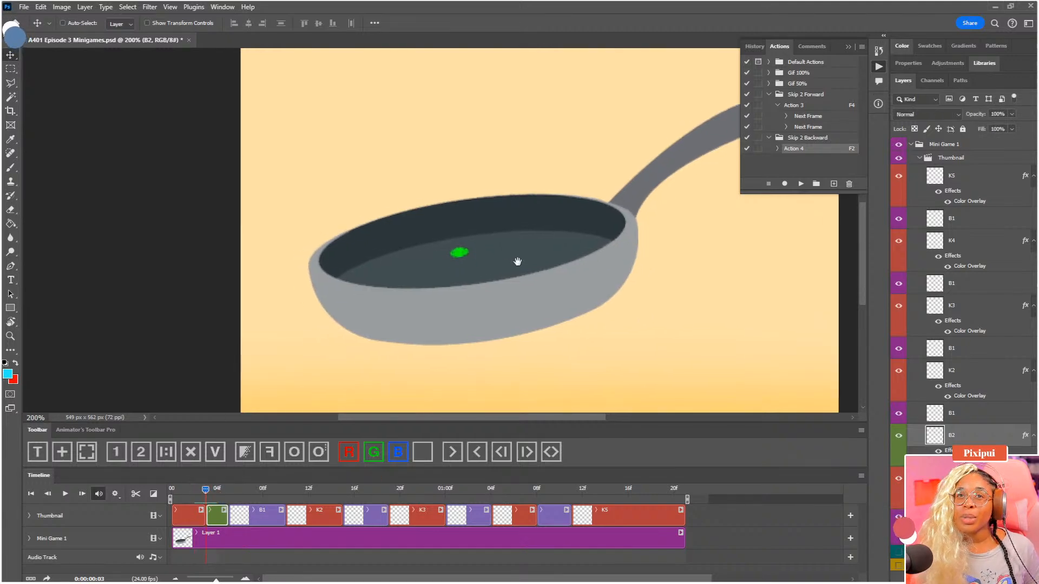
click(294, 451)
key(ctrl+plus)
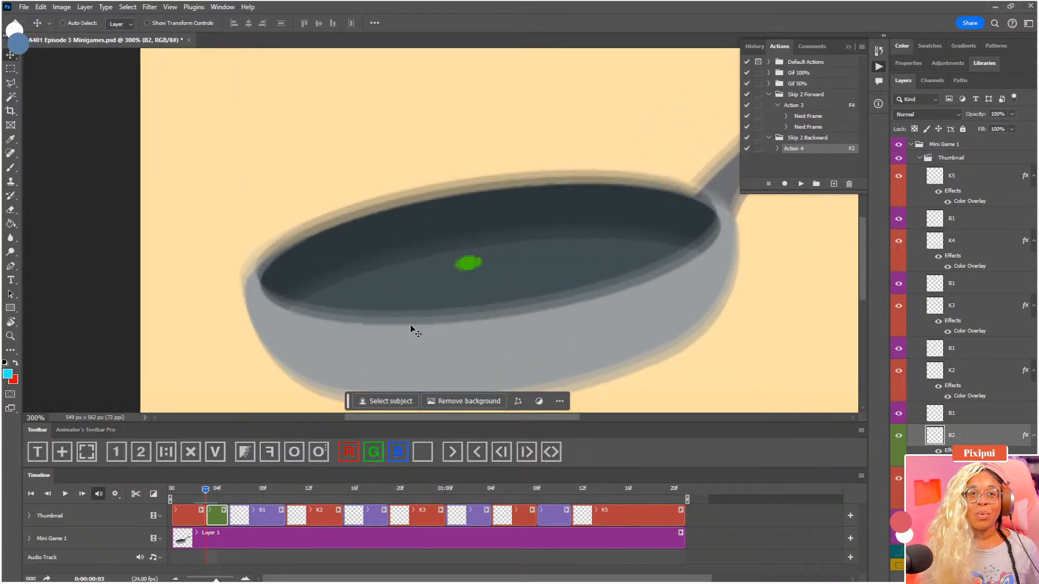
click(221, 495)
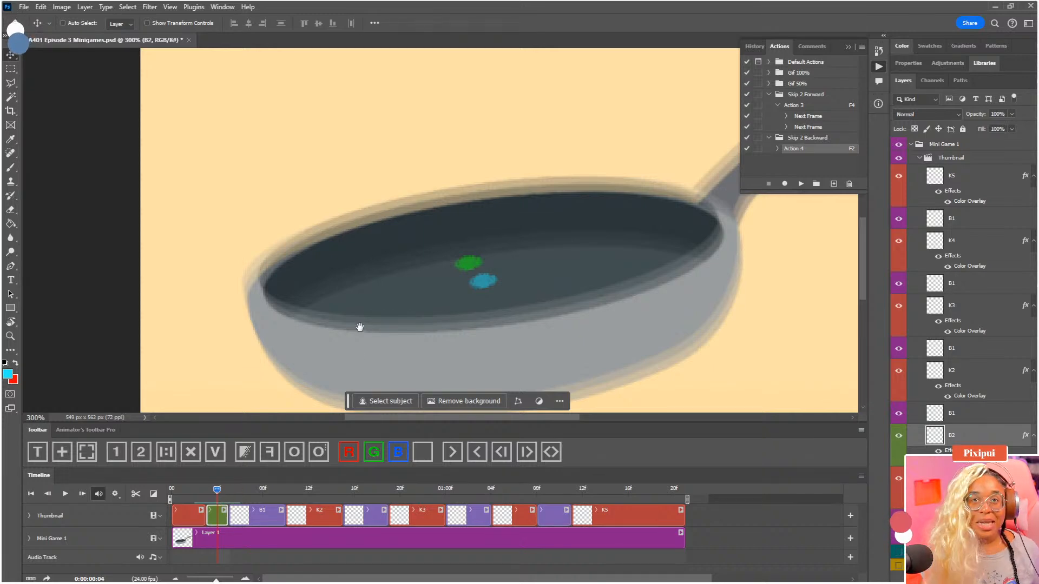
drag(358, 325, 363, 304)
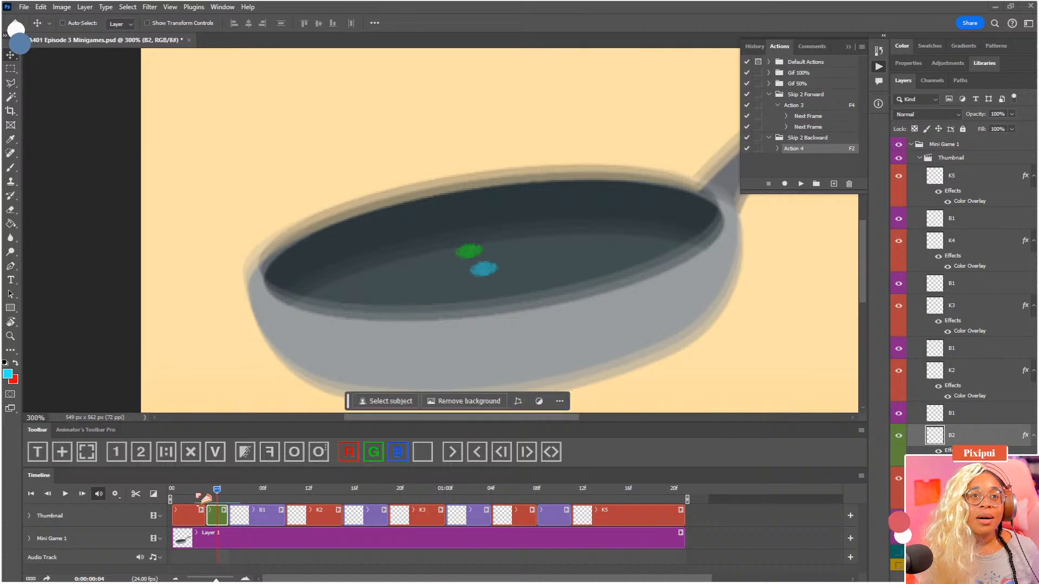
click(195, 495)
key(F4)
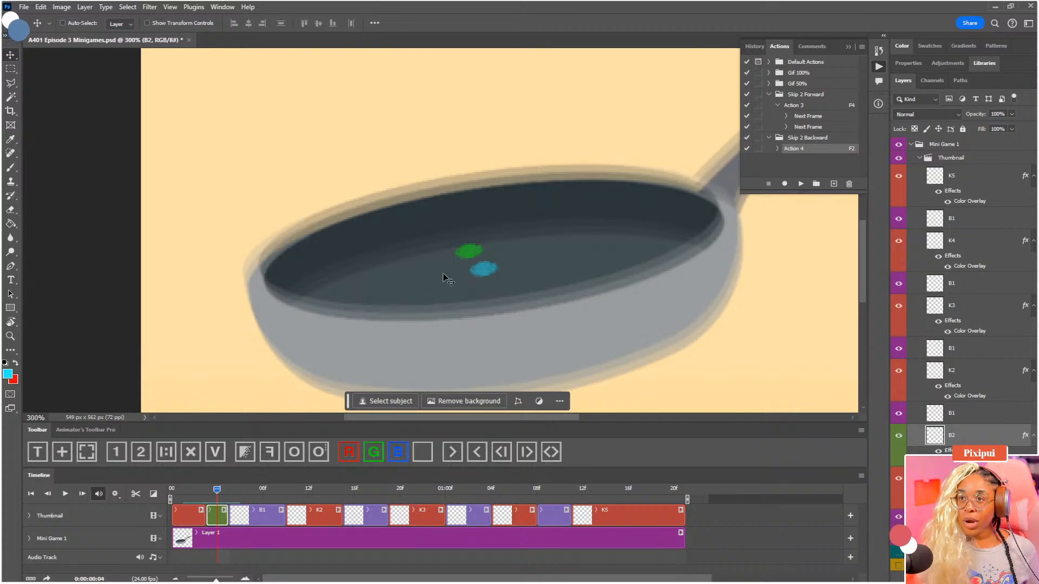
drag(475, 254, 478, 263)
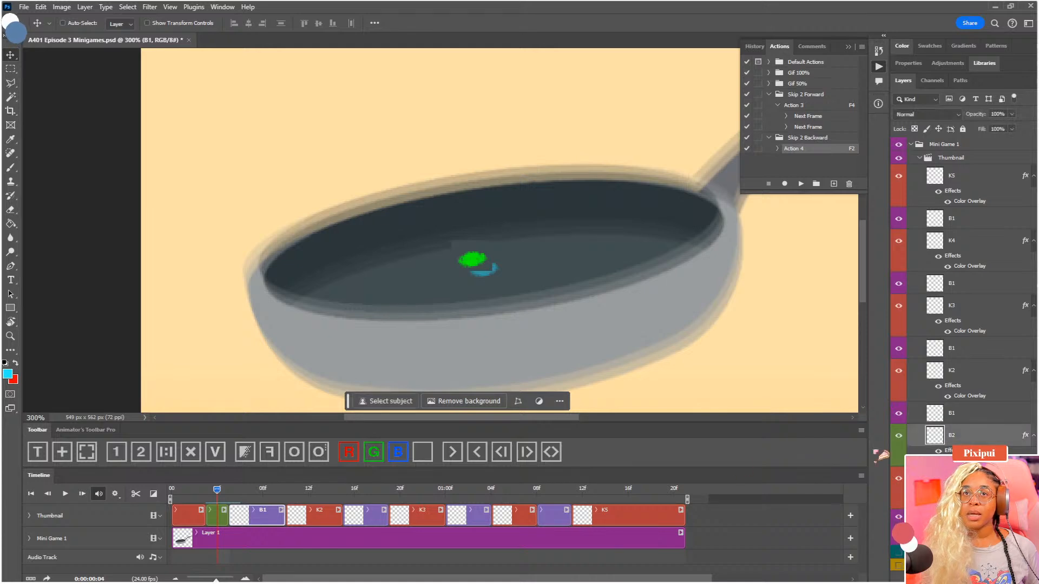
drag(218, 491, 219, 491)
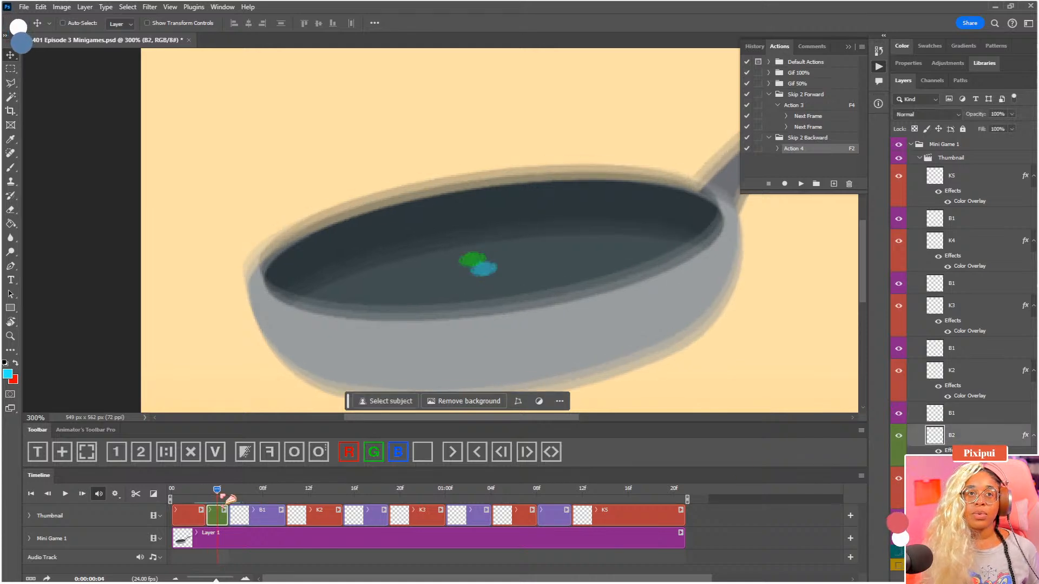
Set the onion skins to 2 frames before and 1 frame after, and hide the frying pan layer
click(319, 456)
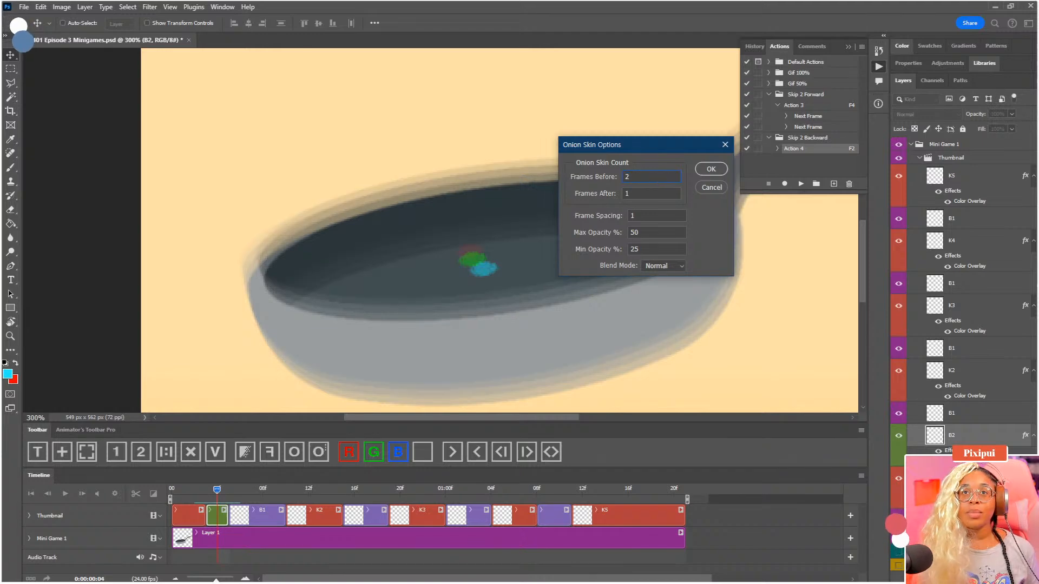
click(708, 169)
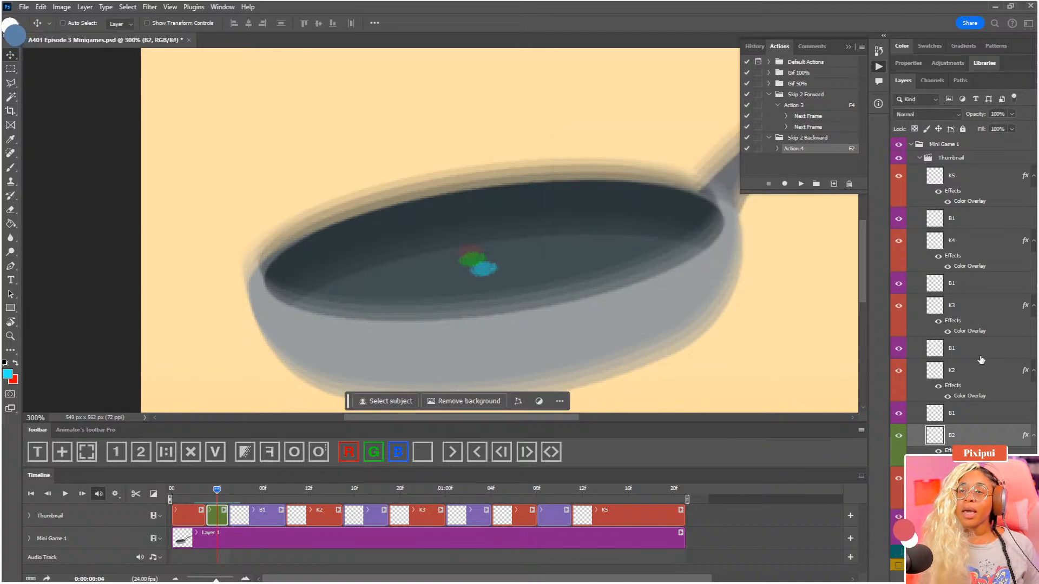
scroll(973, 401, down, 1)
click(898, 526)
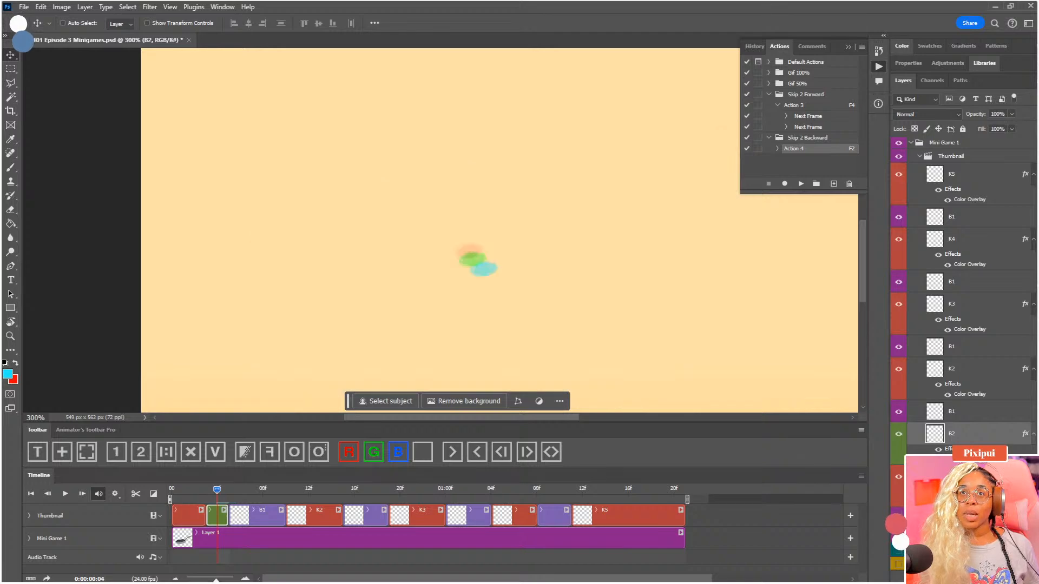
Nudge B2's dot closer to the B1 dot at 0:00:00:04 and check it against the frame at 0:00:00:05
key(ctrl+plus)
key(ctrl+plus)
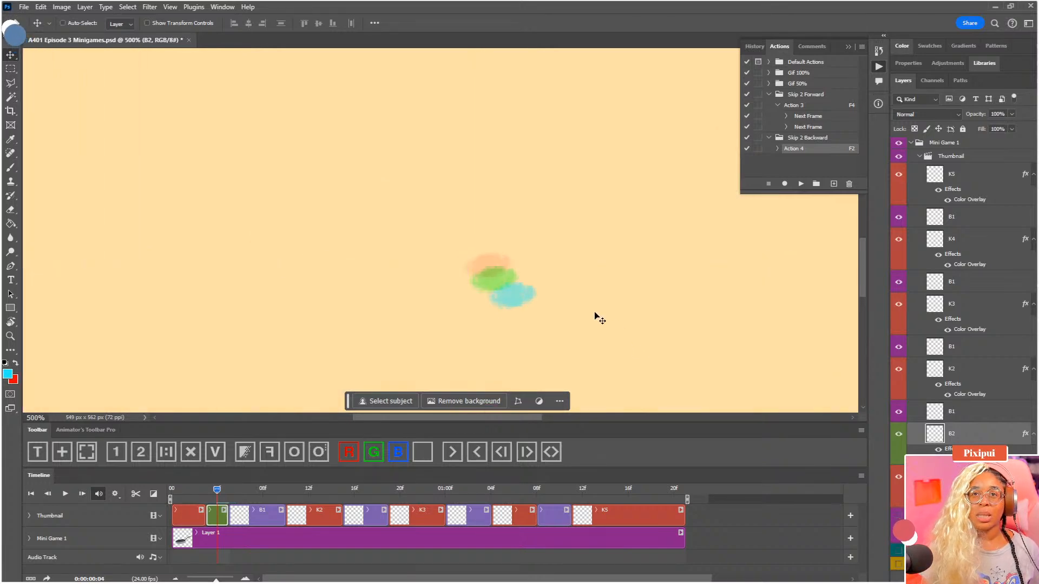
drag(560, 292, 521, 262)
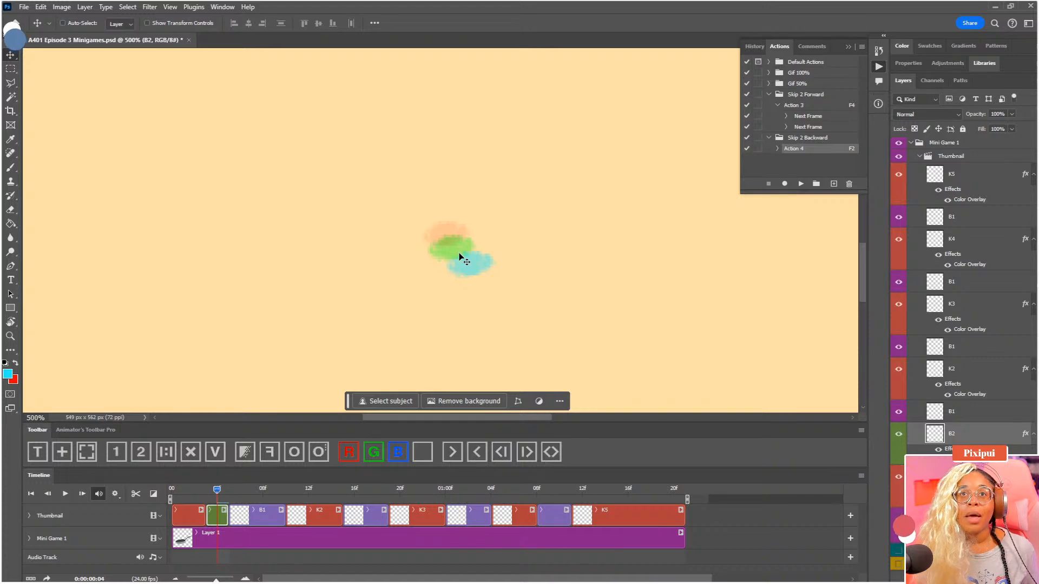
drag(463, 259, 465, 268)
key(Right)
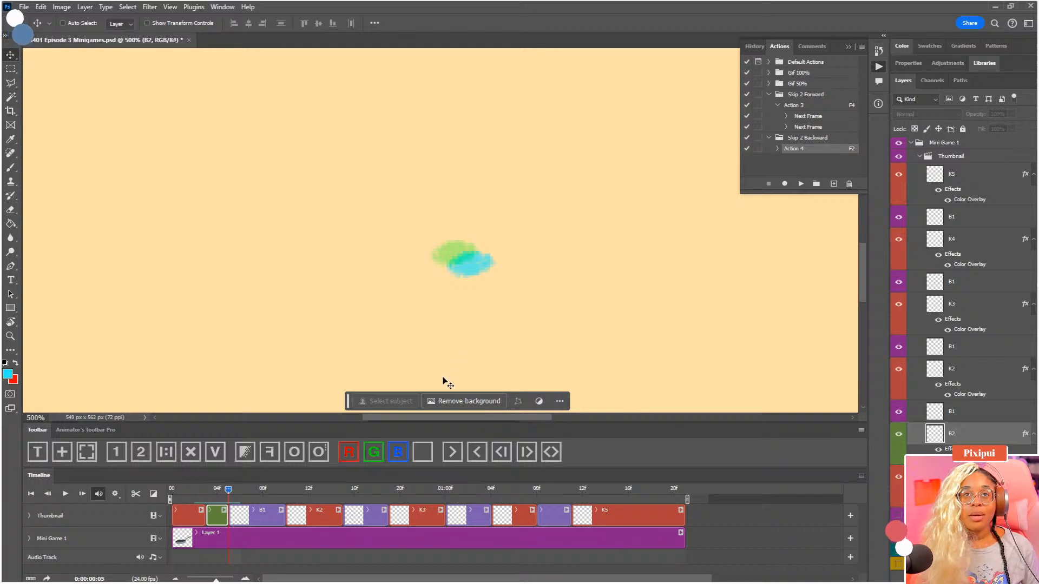
Turn off the timeline shortcut keys and nudge B2's green dot down toward the blue B1 dot so the two overlap more
key(Right)
key(Left)
key(Left)
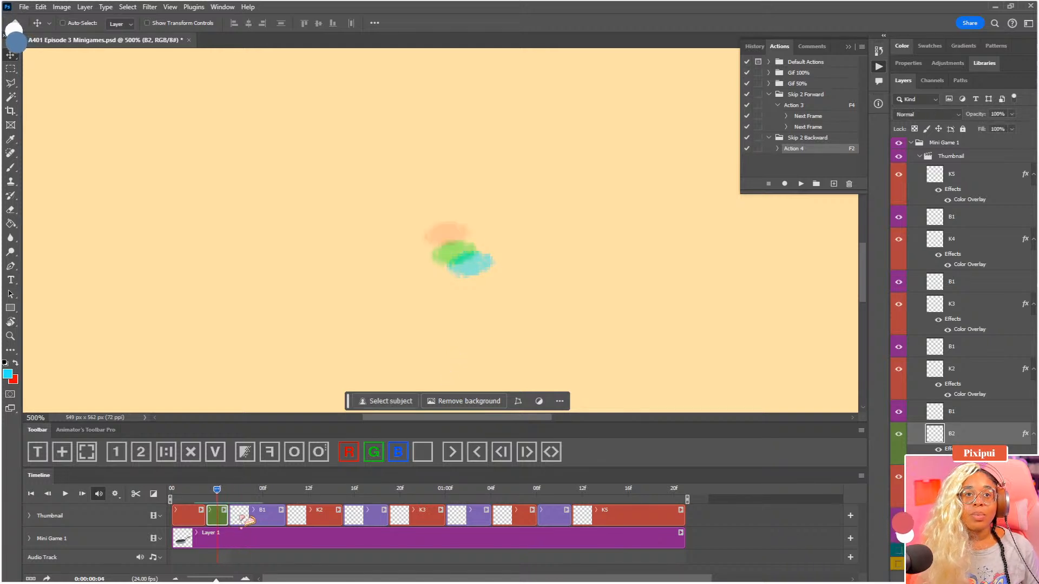
drag(854, 478, 857, 479)
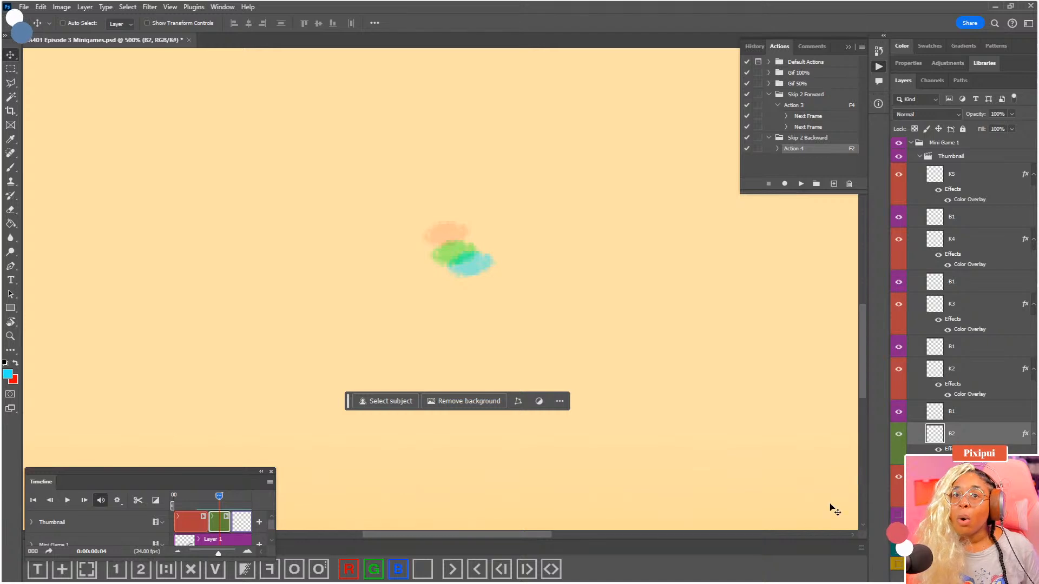
drag(44, 481, 62, 577)
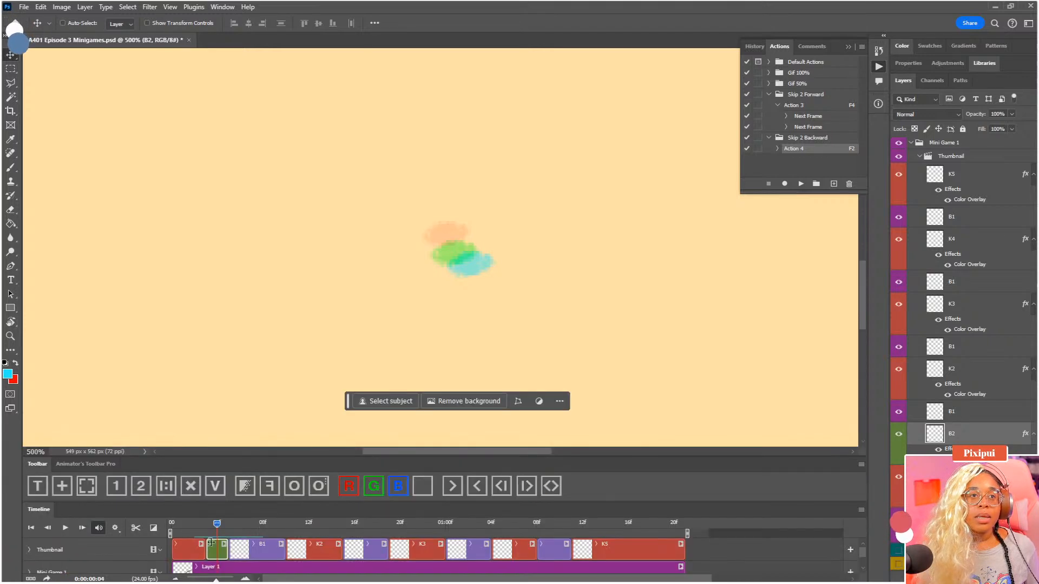
click(862, 511)
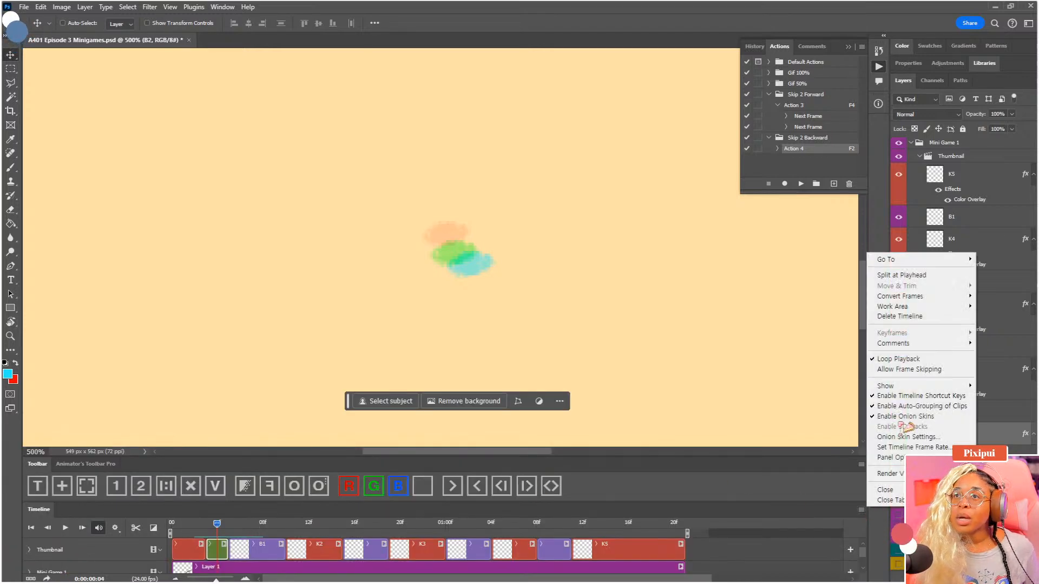
click(914, 398)
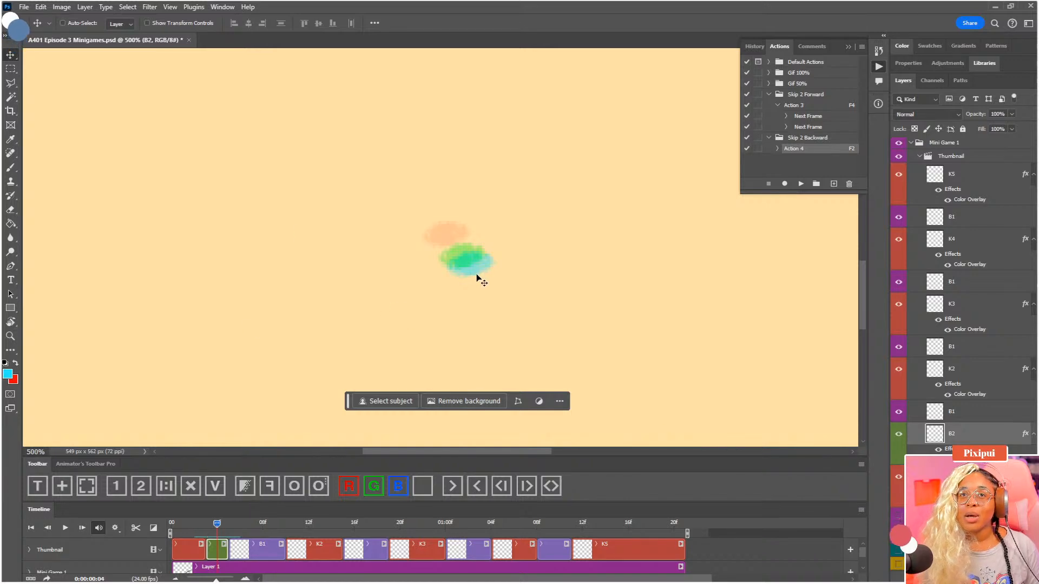
Brush vertical green spacing marks below B2's dot, try an in-between mark at different distances, and undo all the marks
key(ctrl+minus)
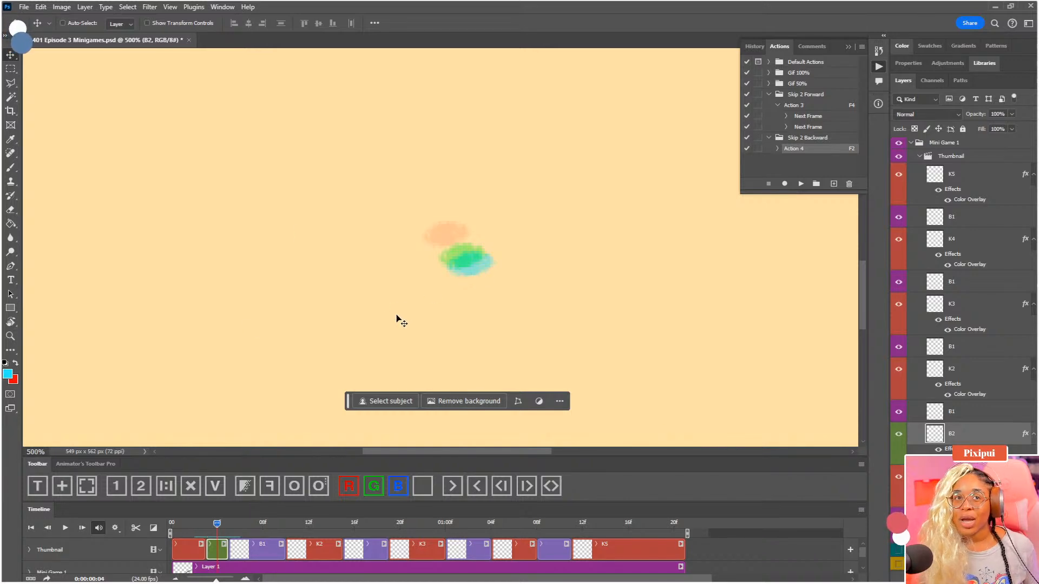
key(ctrl+minus)
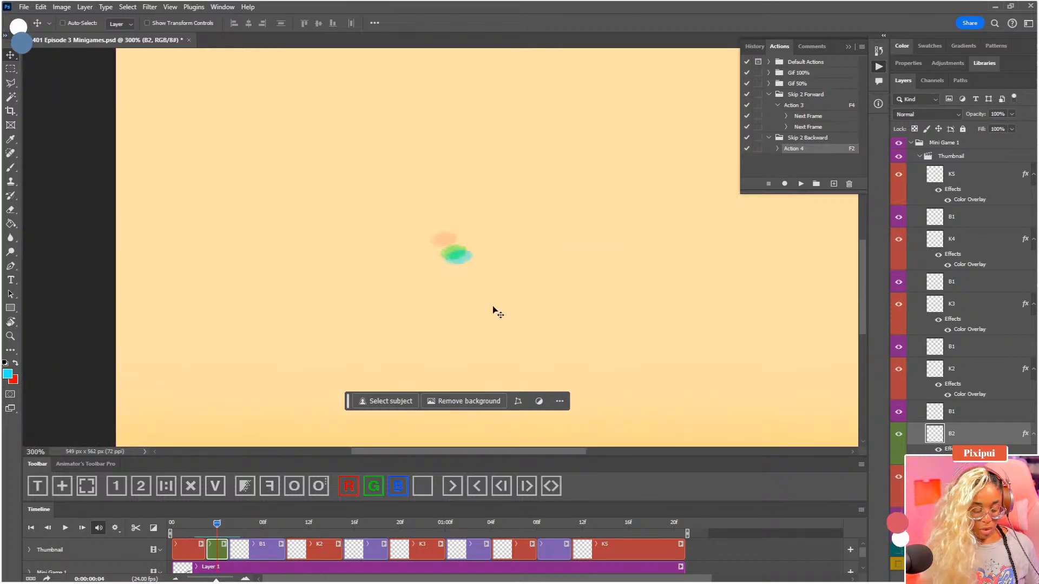
key(b)
drag(418, 319, 417, 343)
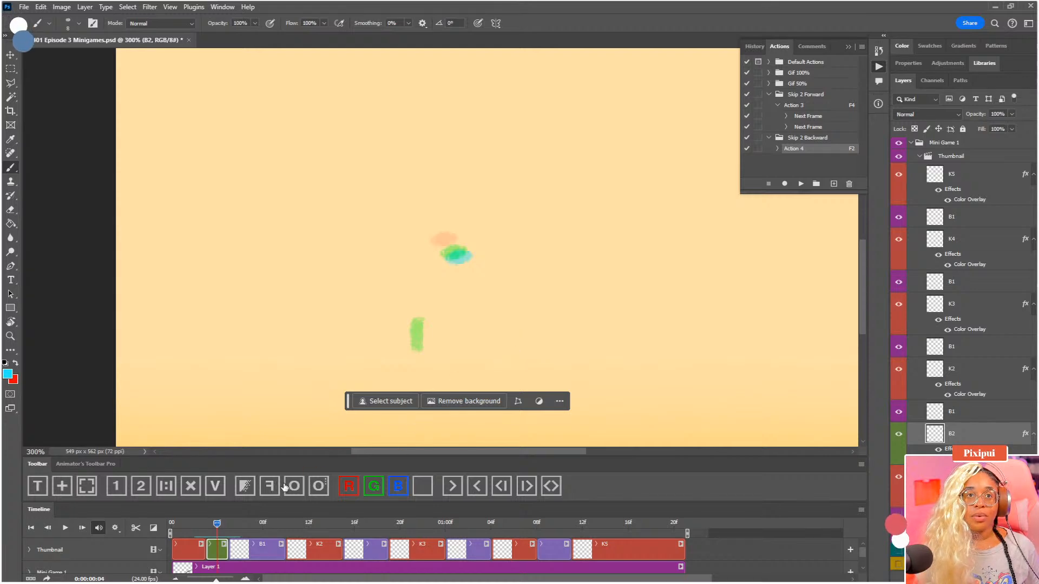
drag(612, 322, 615, 342)
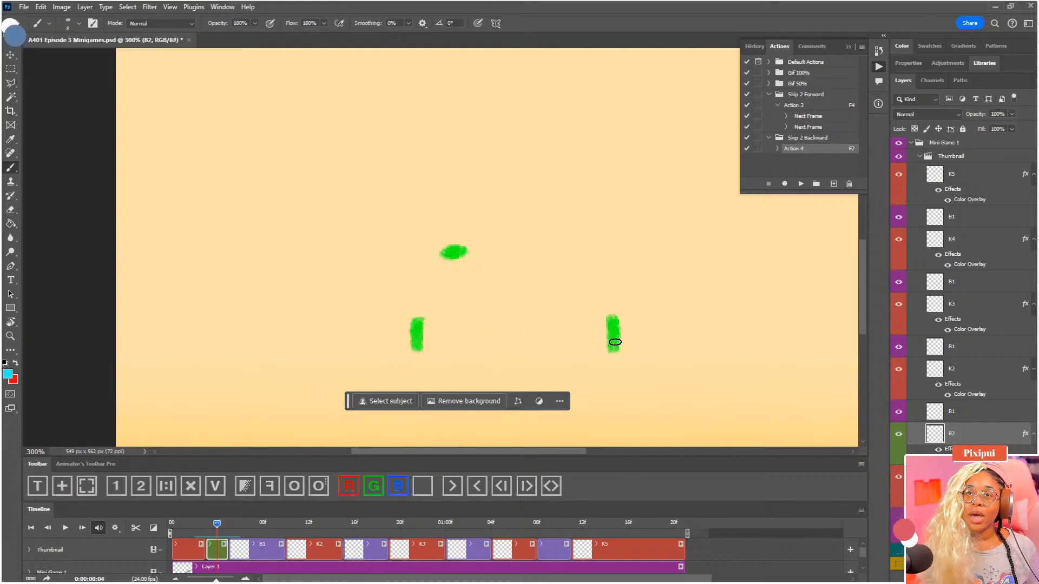
drag(506, 321, 508, 343)
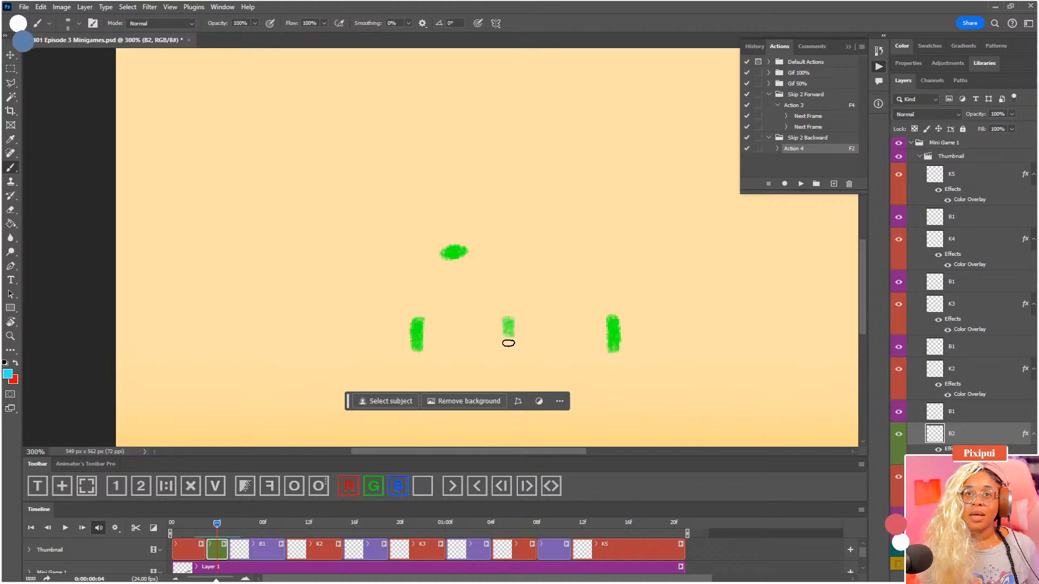
key(ctrl+z)
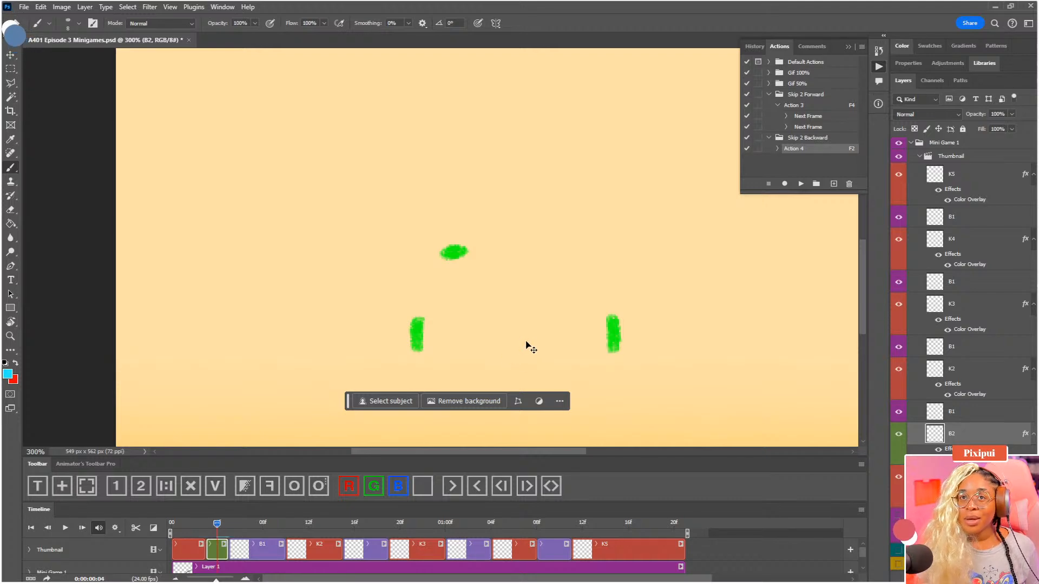
mouse_move(510, 323)
mouse_down()
mouse_move(511, 351)
mouse_move(540, 309)
mouse_move(550, 326)
mouse_up()
key(ctrl+z)
key(ctrl+shift+z)
key(ctrl+z)
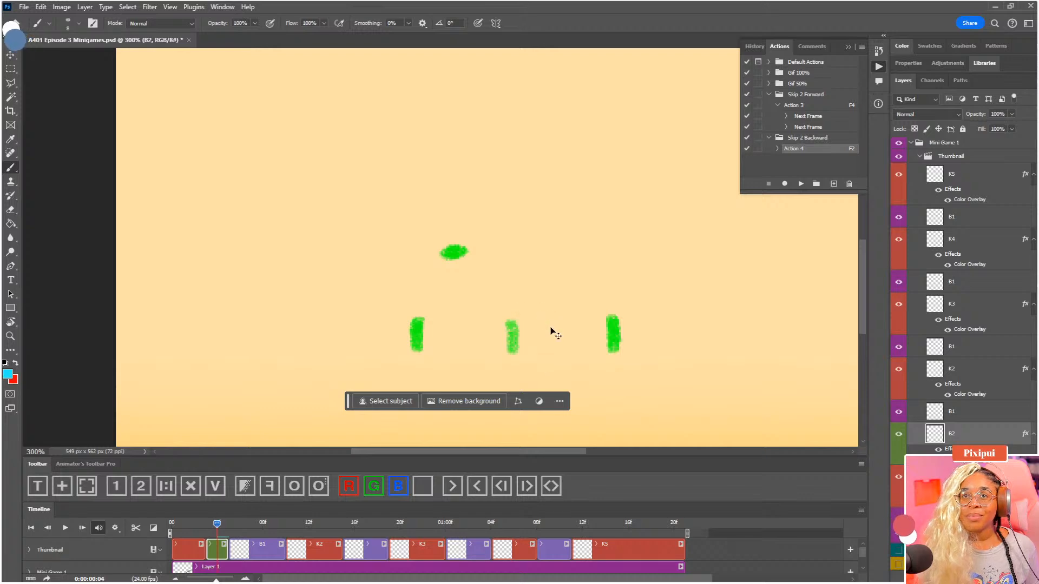
key(ctrl+z)
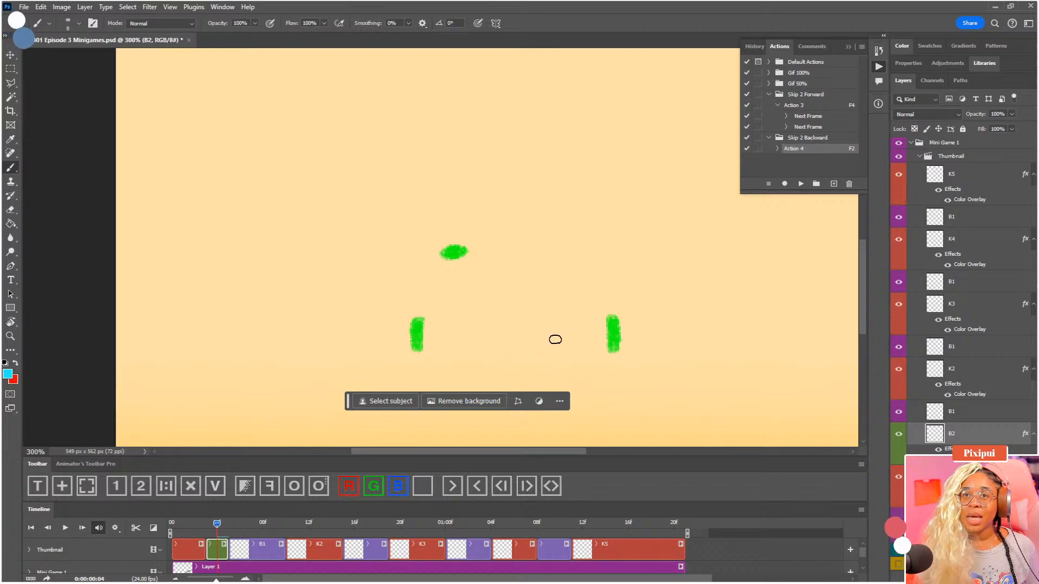
drag(555, 314, 554, 353)
key(ctrl+z)
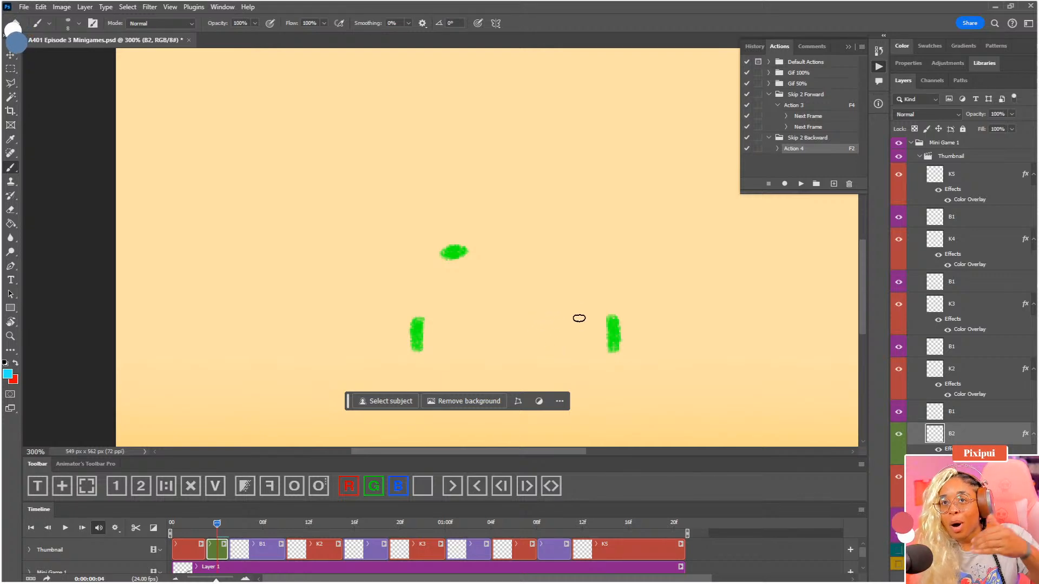
key(ctrl+z)
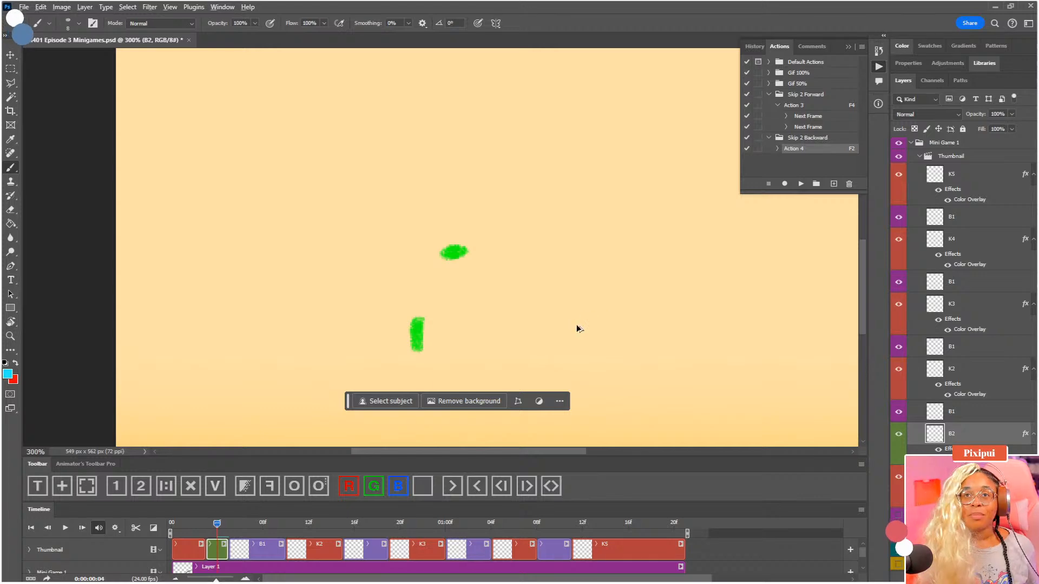
key(ctrl+z)
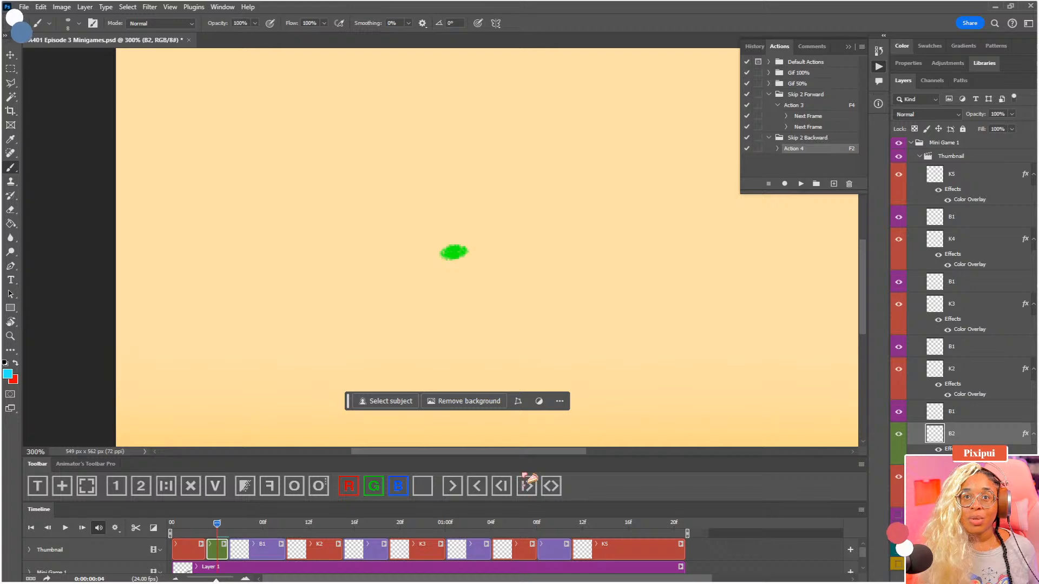
Enlarge the timeline area, show the frying pan again, and scrub from 0:00:00:02 to 0:00:00:05 to compare the dots against the pan
drag(524, 457, 522, 439)
drag(505, 503, 499, 472)
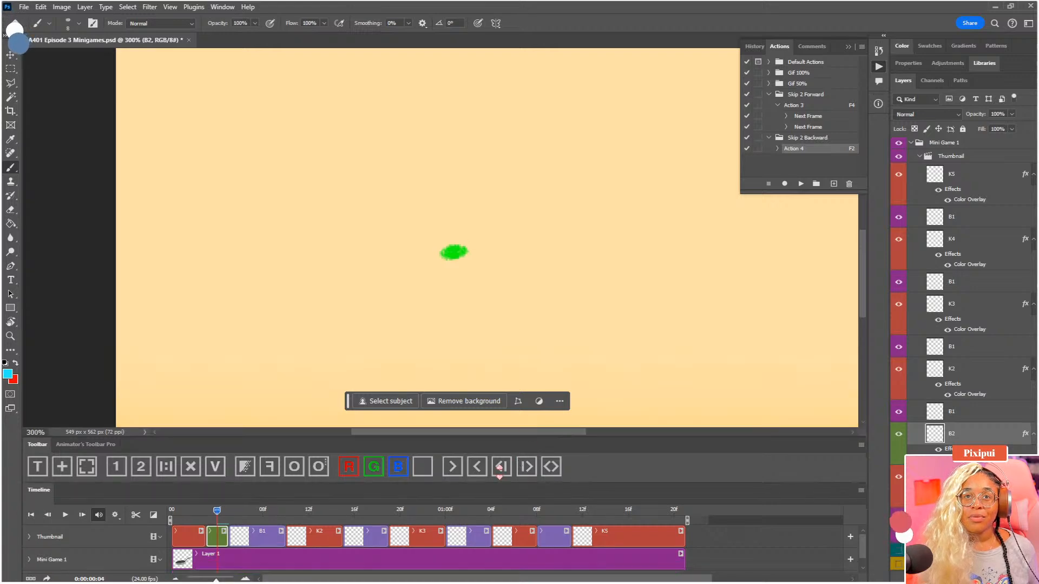
drag(349, 402, 353, 412)
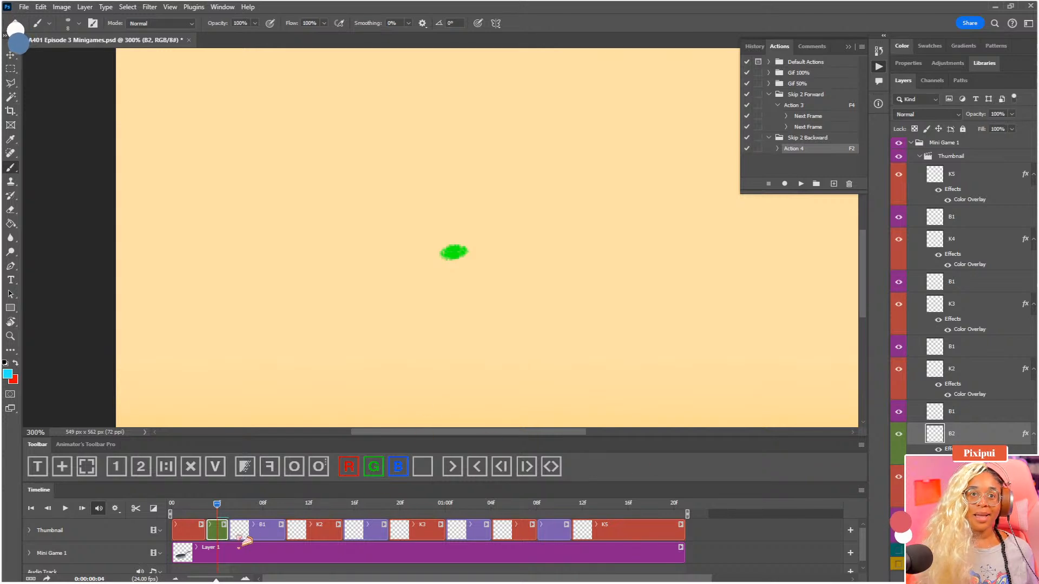
drag(217, 506, 195, 508)
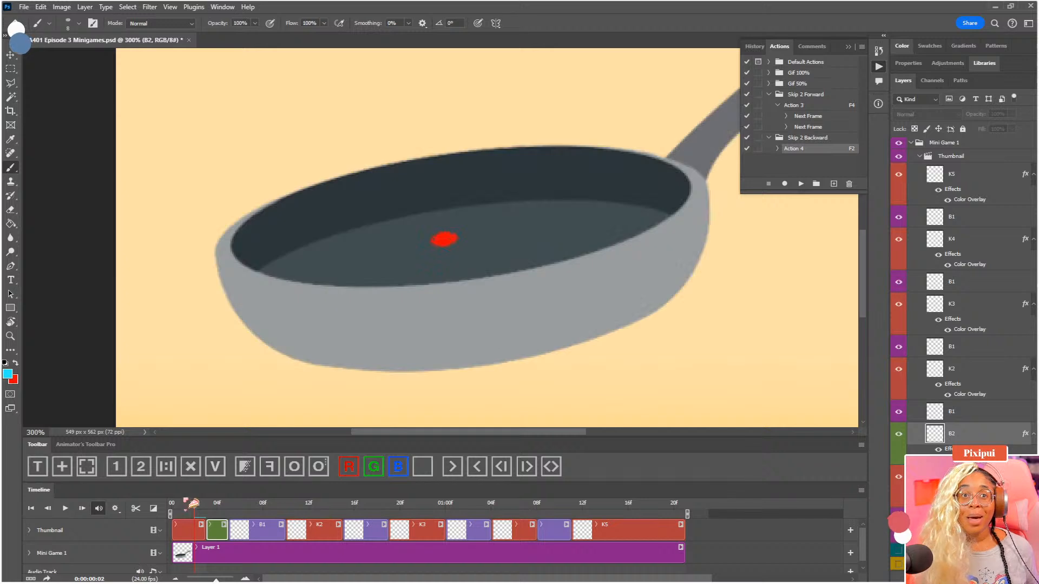
drag(194, 504, 210, 507)
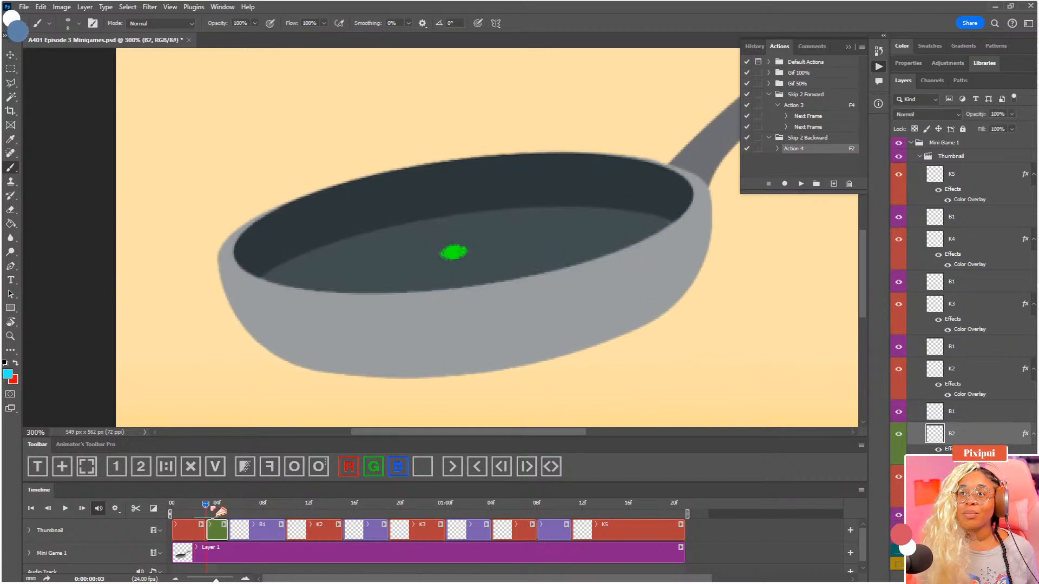
click(231, 509)
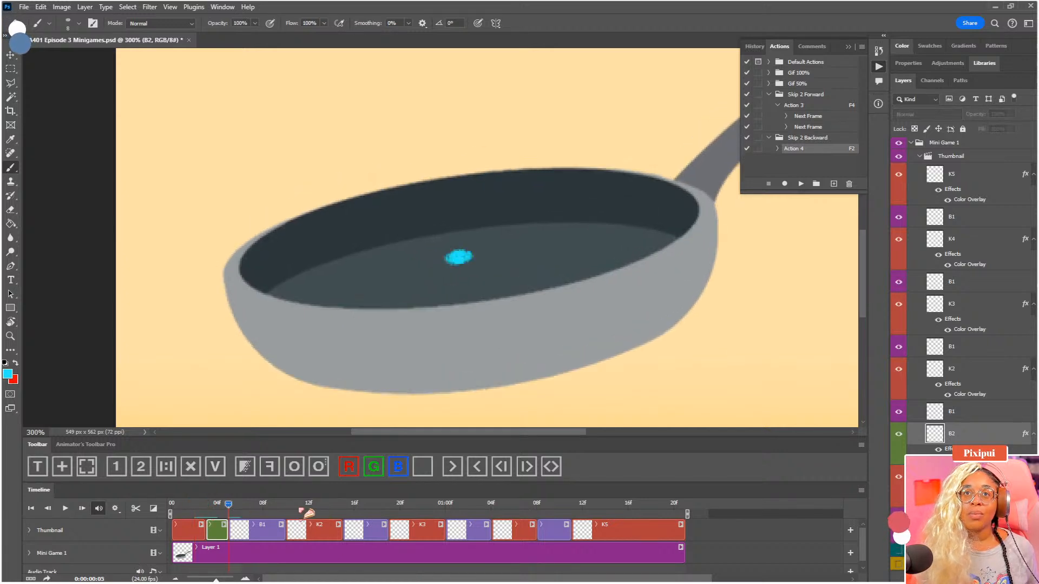
click(226, 510)
drag(226, 511, 273, 521)
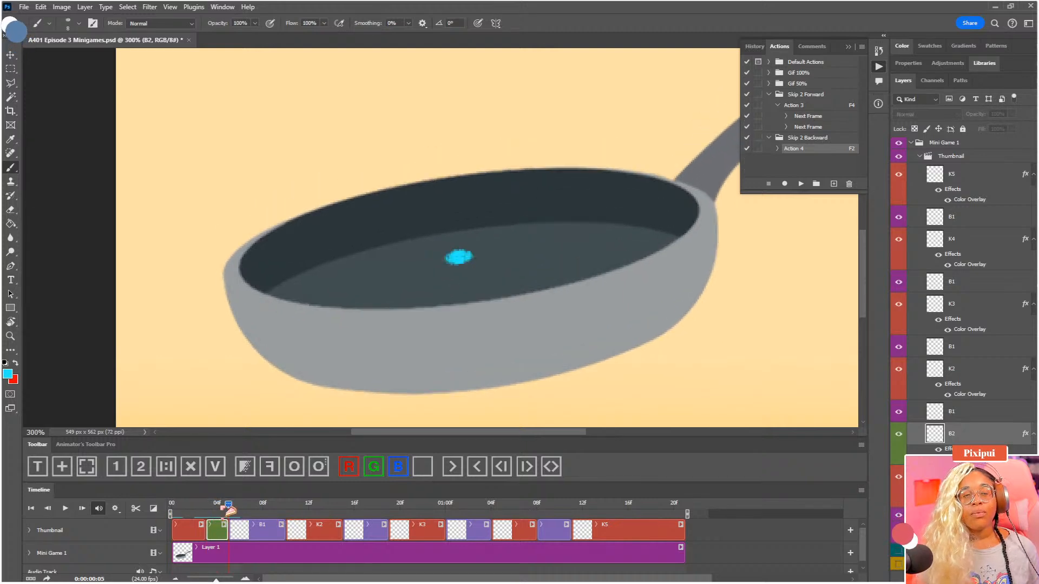
Nudge the blue B1 dot slightly lower in the pan at 0:00:00:05, return to the first frame, and save the file
click(264, 524)
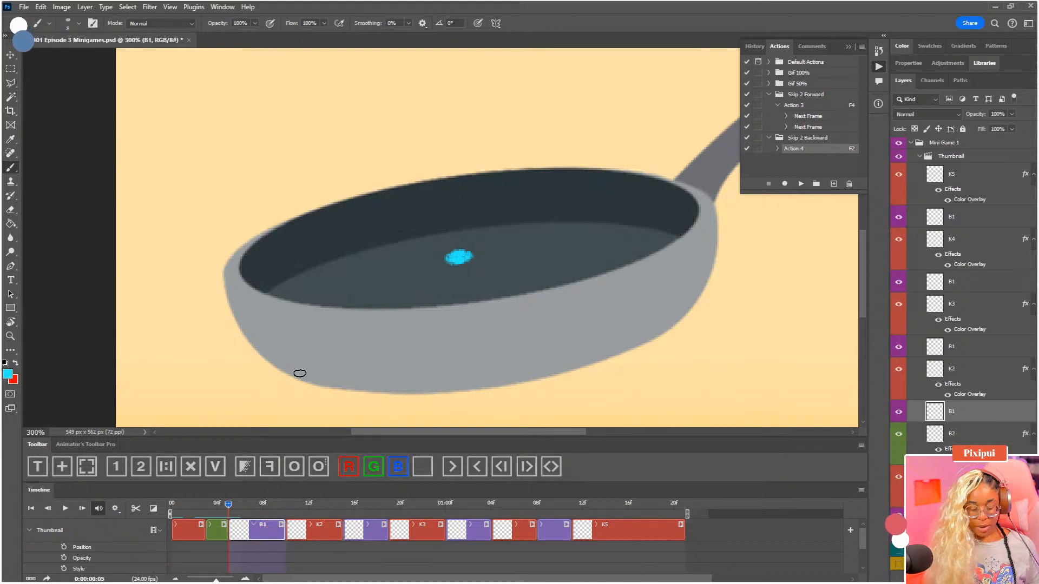
key(v)
drag(300, 373, 301, 378)
key(Left)
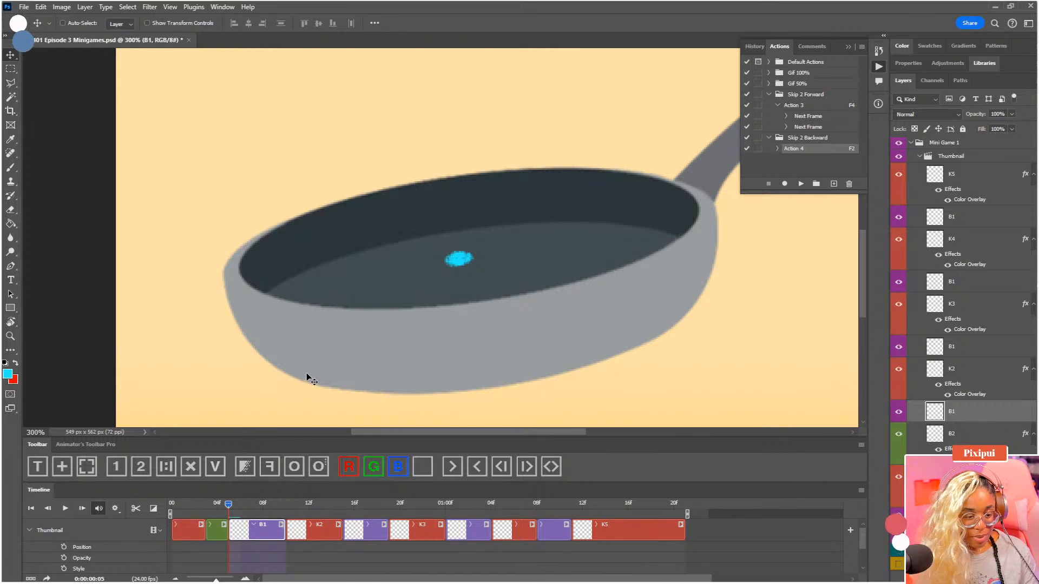
click(30, 531)
drag(228, 508, 170, 510)
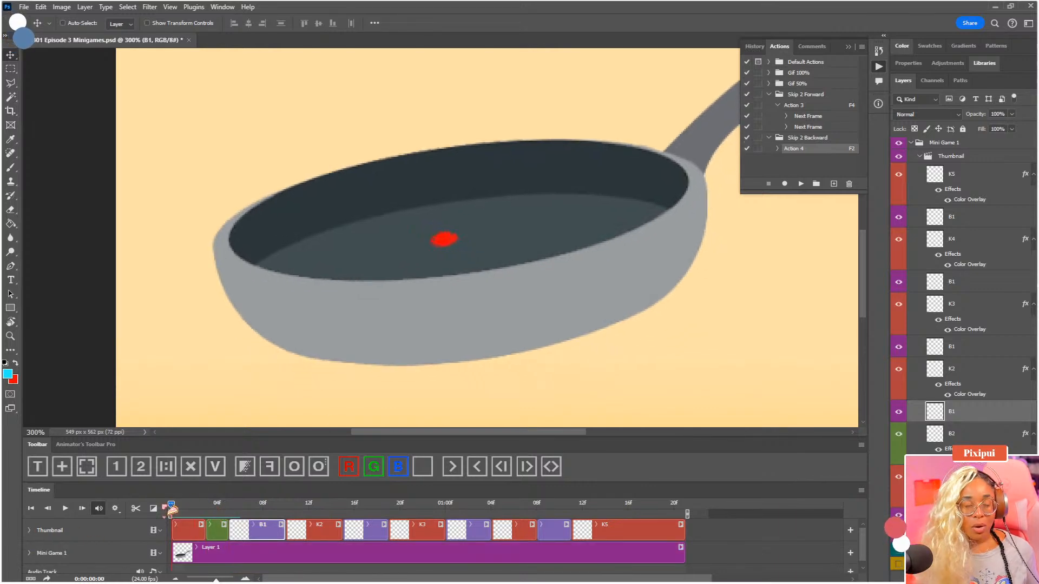
key(ctrl+s)
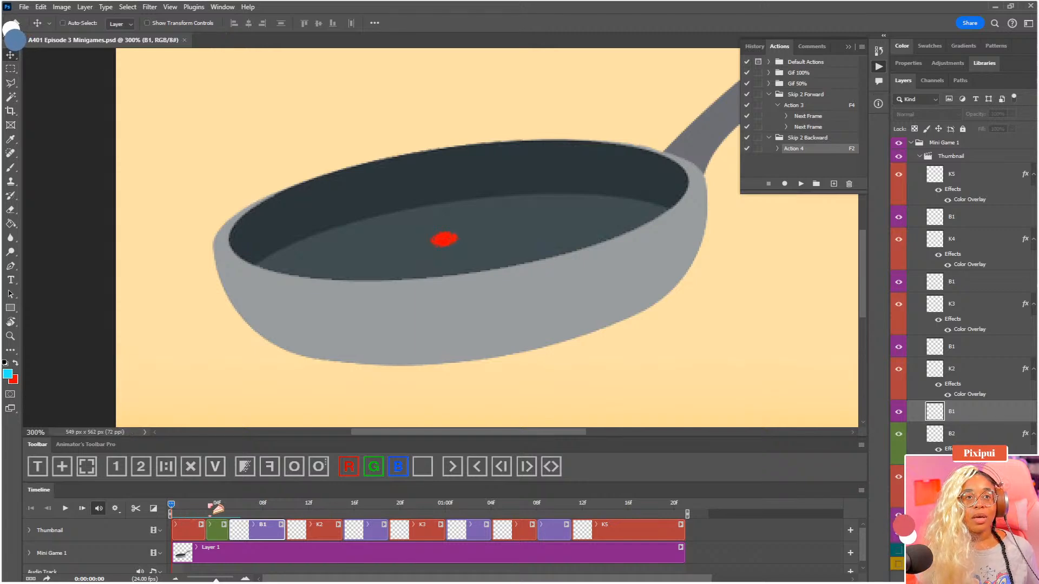
Flip back and forth between the K1, B2 and B1 drawings to examine how the dot moves with the pan
key(space)
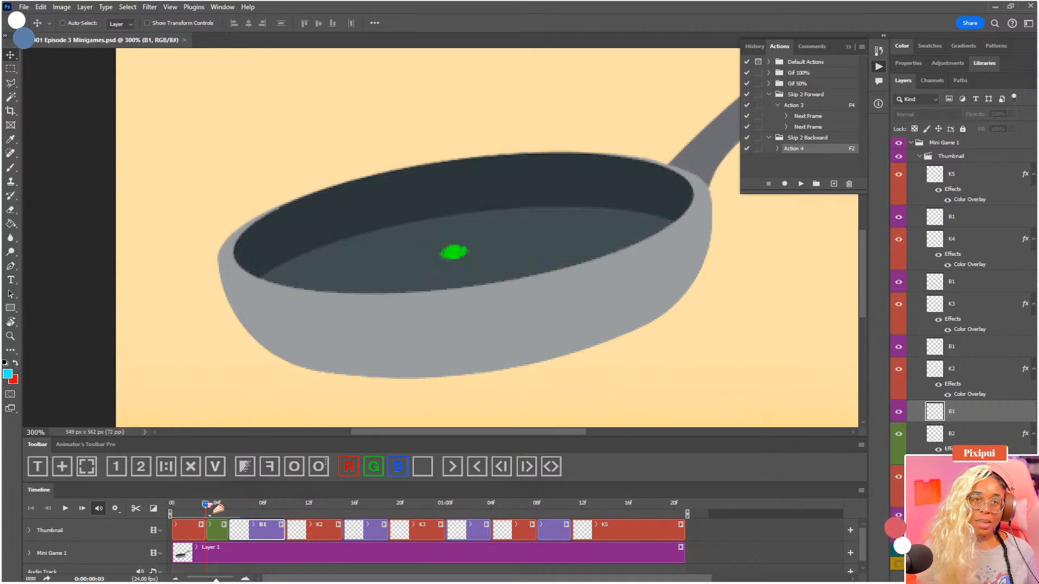
key(F4)
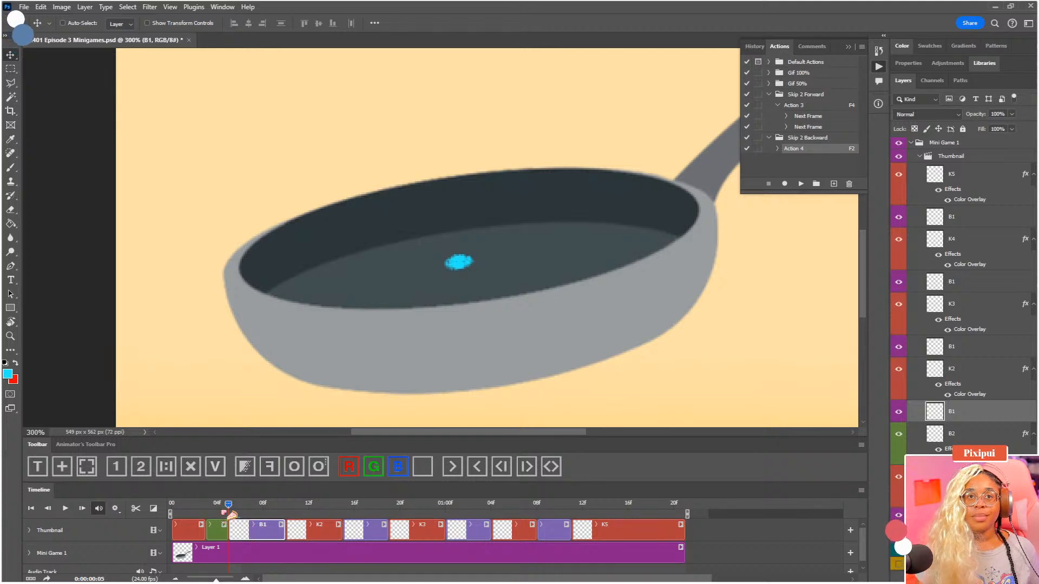
key(F2)
key(F4)
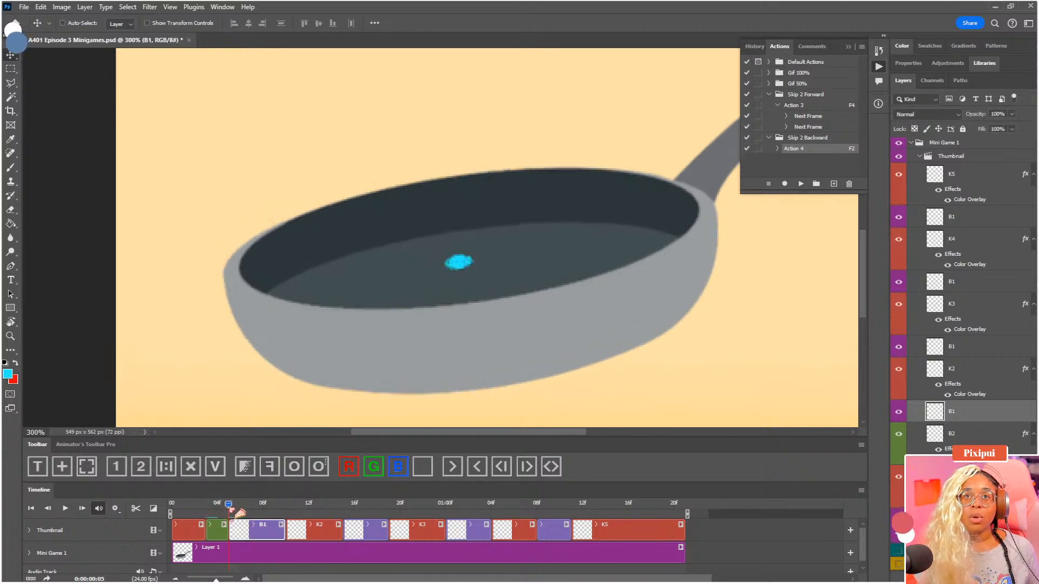
key(F2)
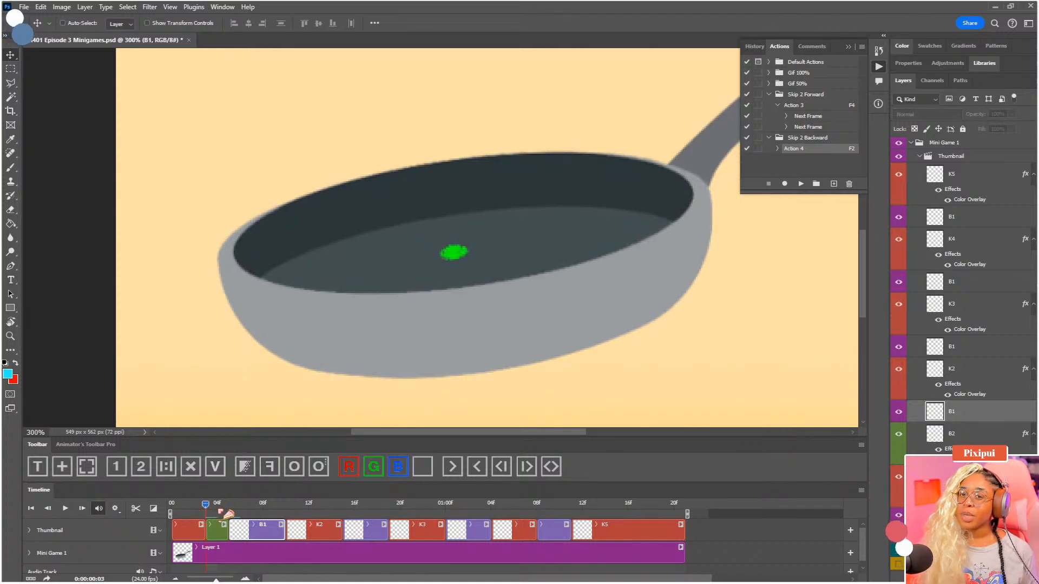
key(F4)
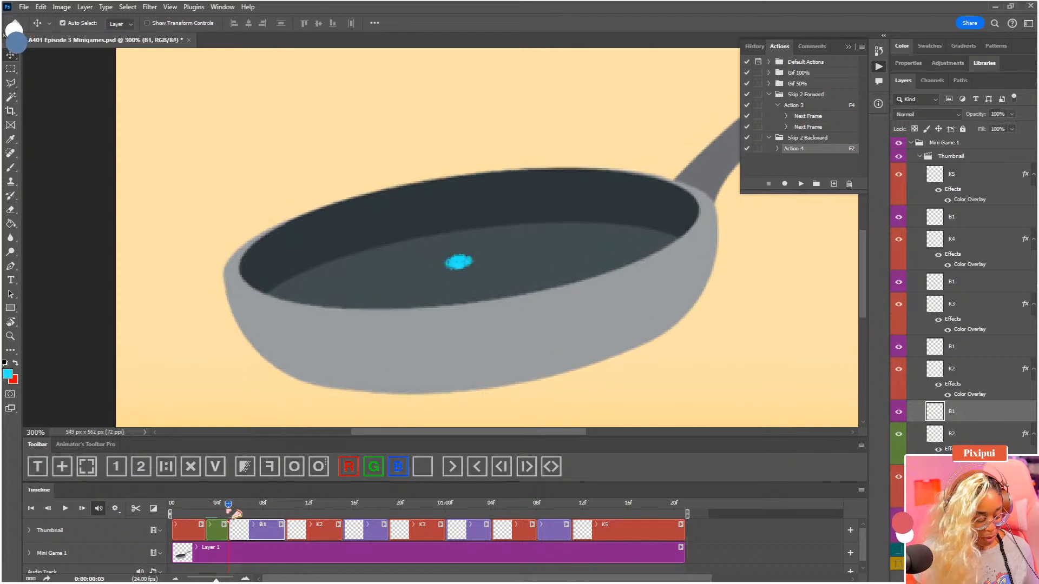
key(F2)
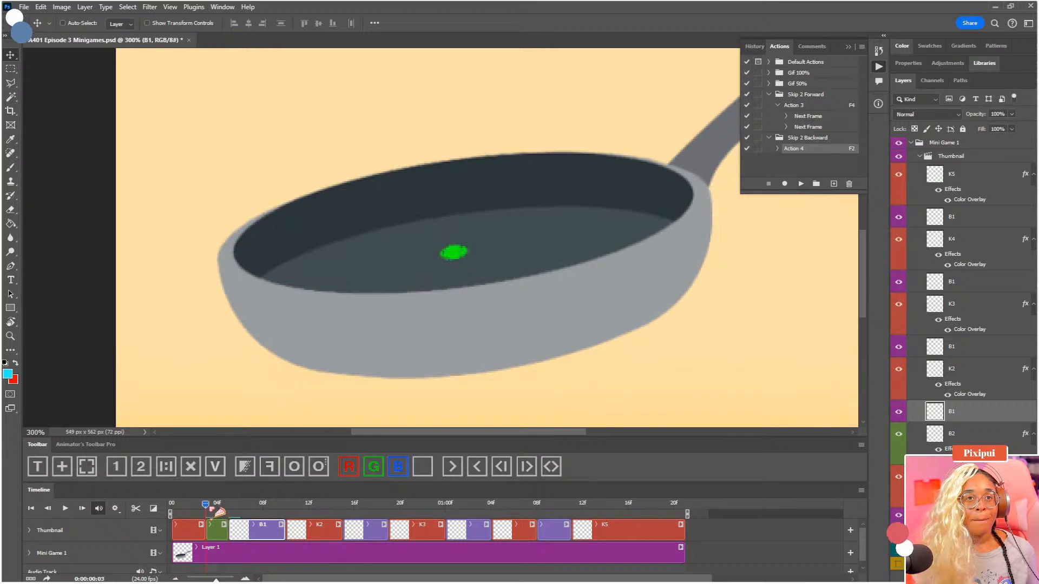
key(F2)
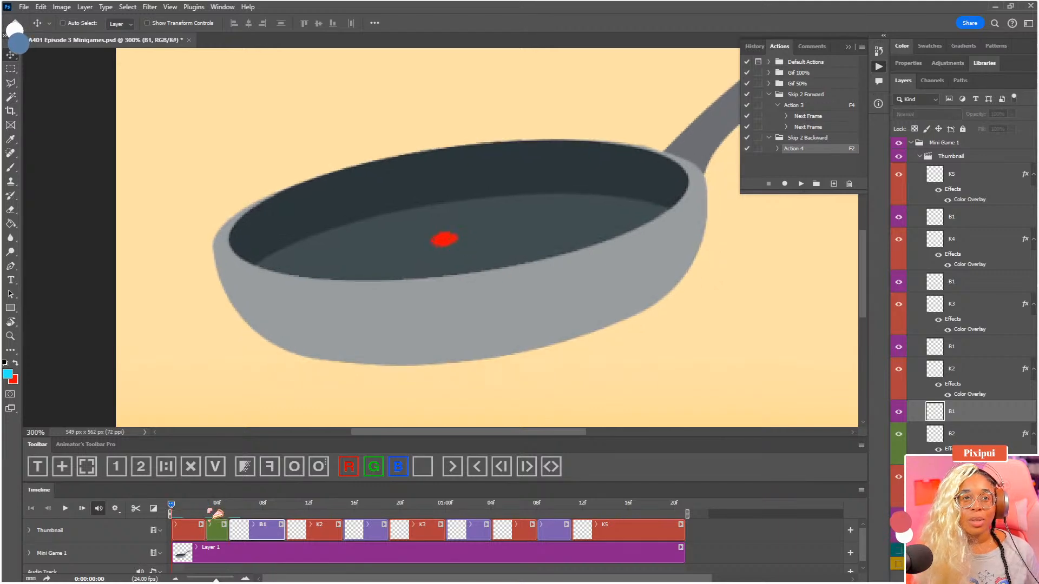
key(F4)
key(F4)
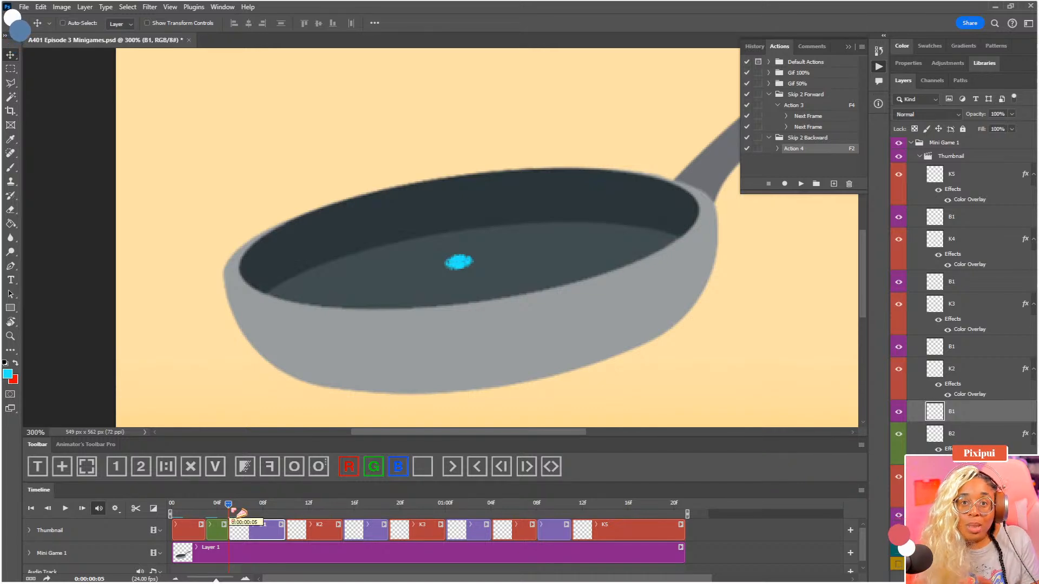
key(F2)
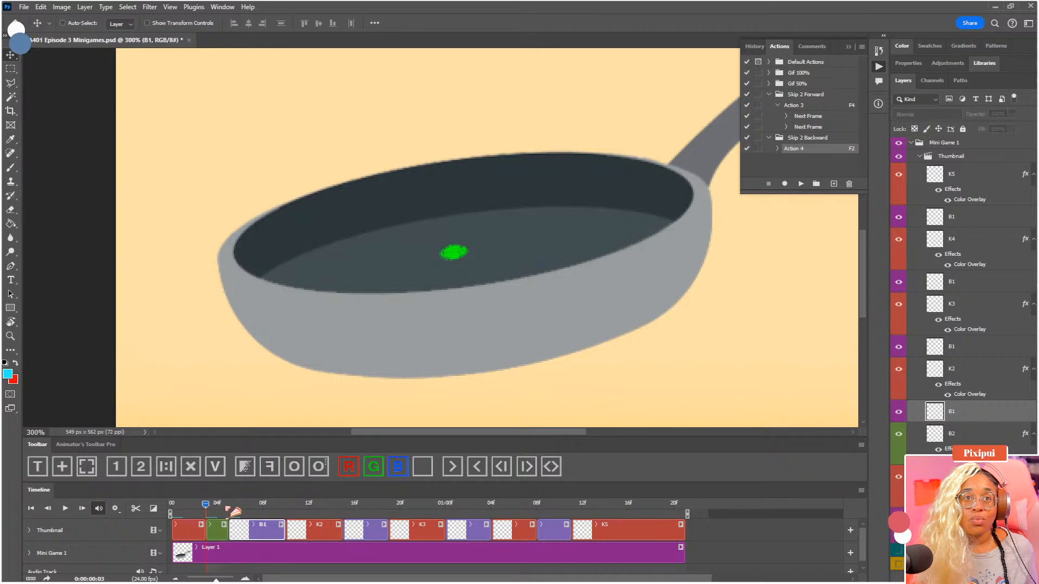
Split the red K2 clip on the Thumbnail track at 0:00:00:13
key(F4)
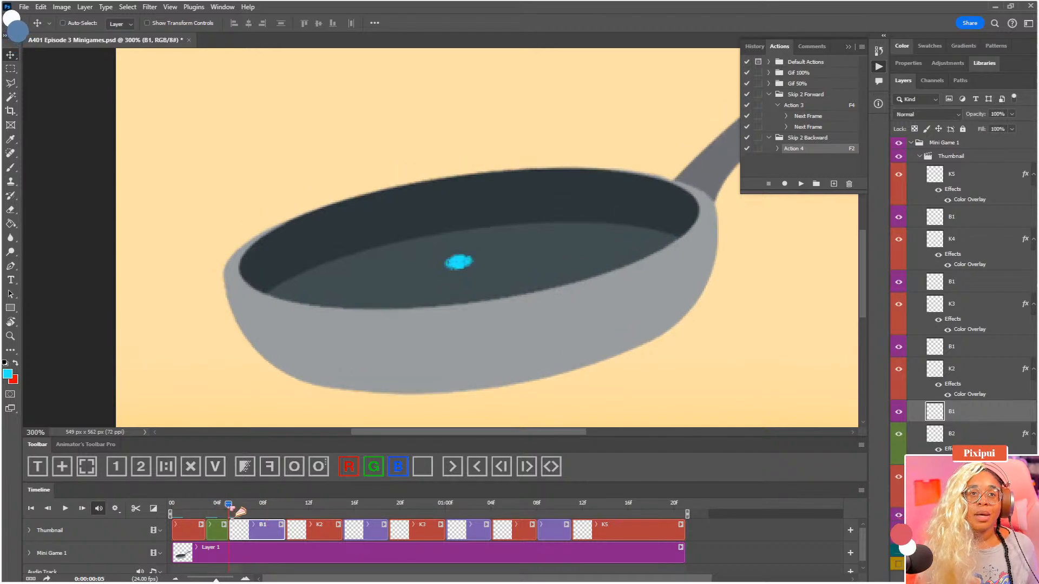
key(F2)
drag(206, 505, 319, 505)
key(F4)
click(325, 531)
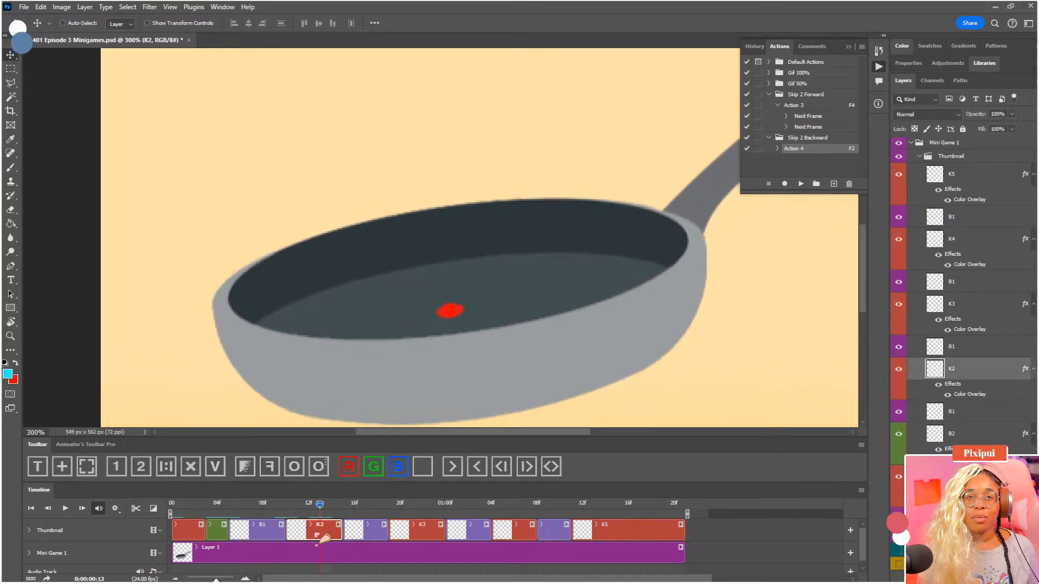
click(135, 508)
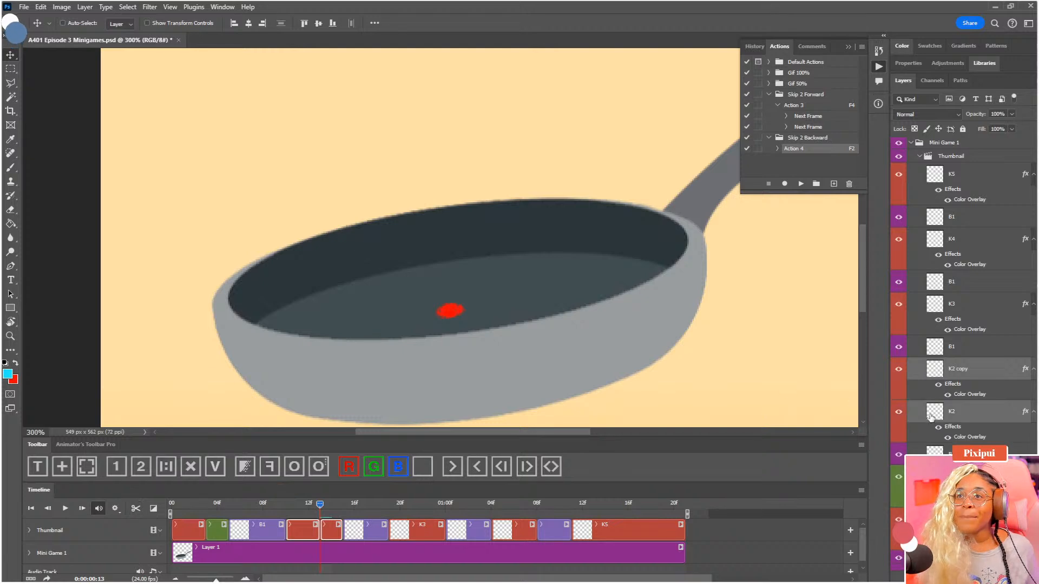
Mark the second half of the split K2 clip as a green breakdown and rename its layer B2
click(968, 375)
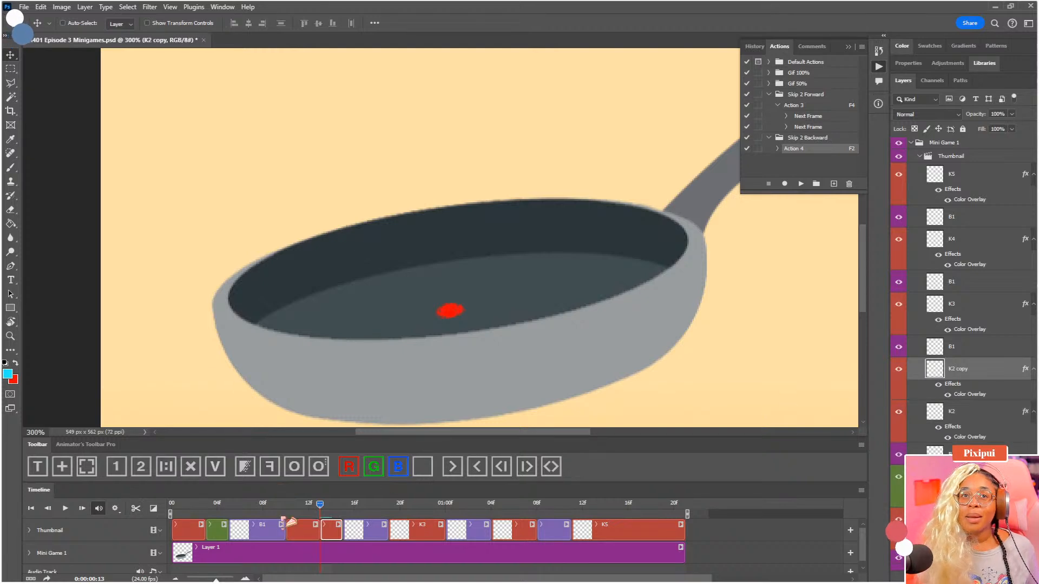
click(376, 472)
double_click(956, 370)
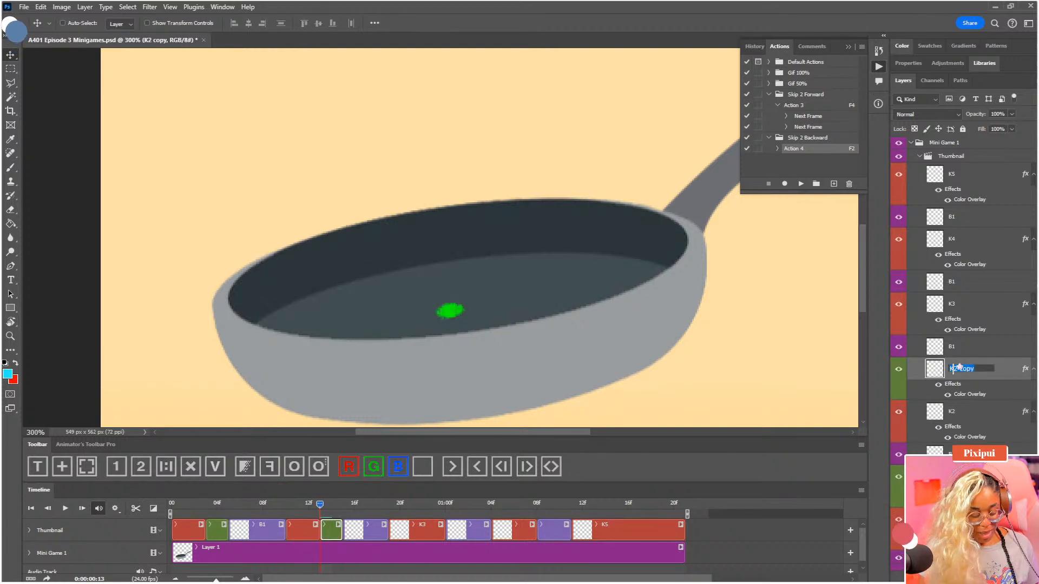
key(Return)
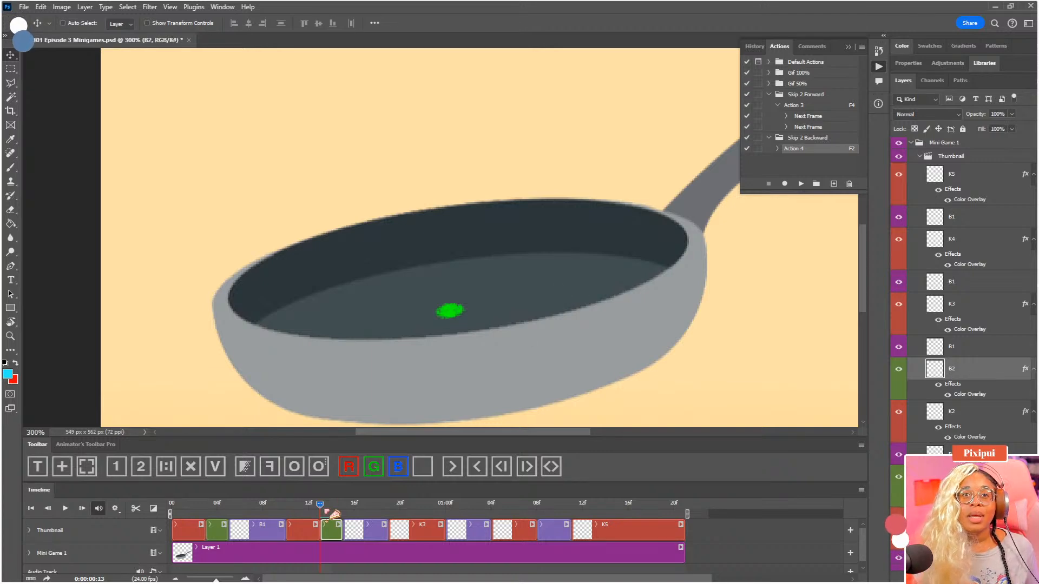
Flip between the red K2, green B2 and blue B1 drawings to compare the dot's position in the moving pan
click(287, 507)
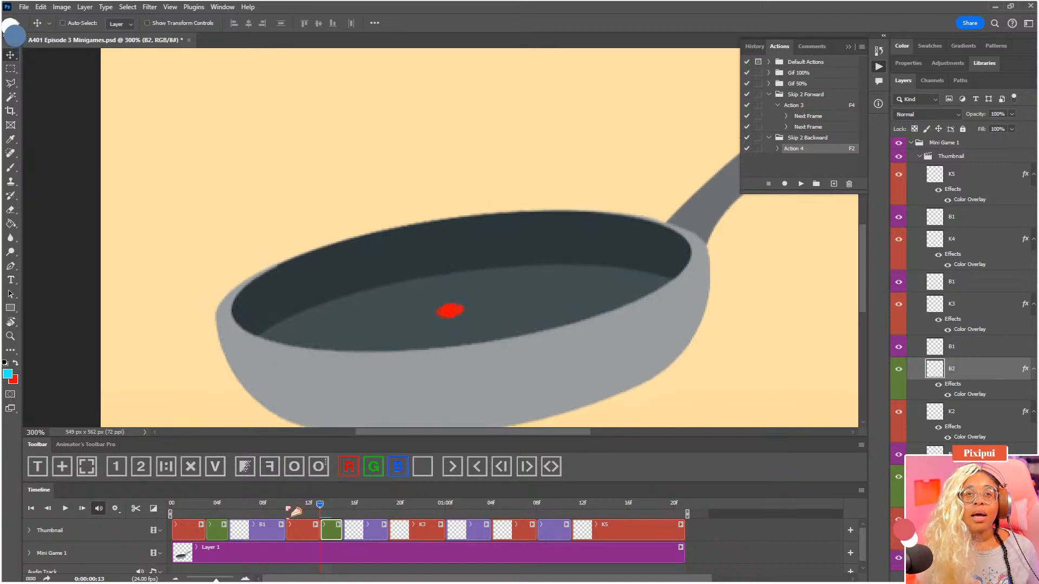
key(F4)
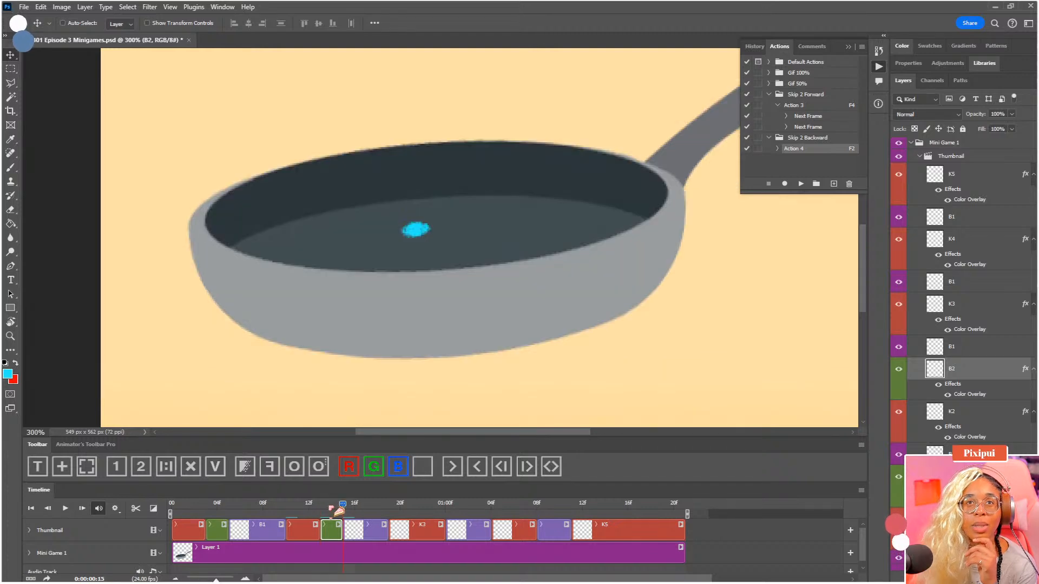
key(F2)
click(286, 506)
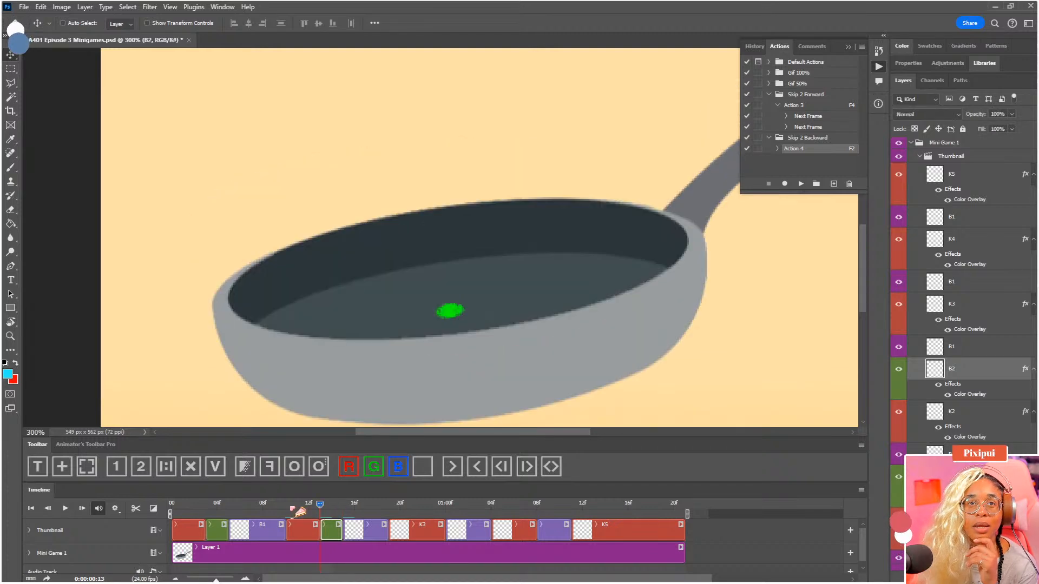
click(321, 507)
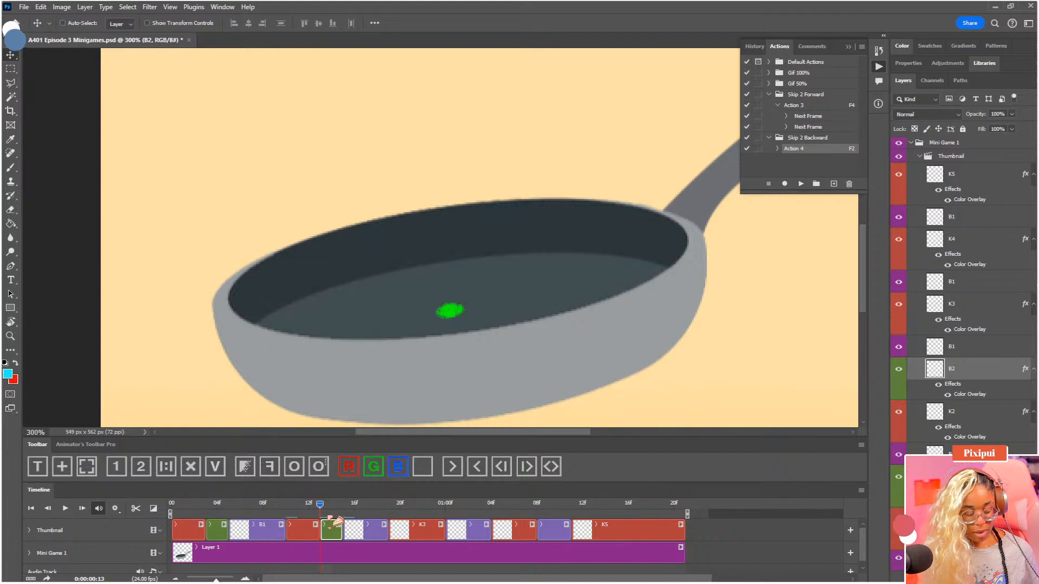
key(F2)
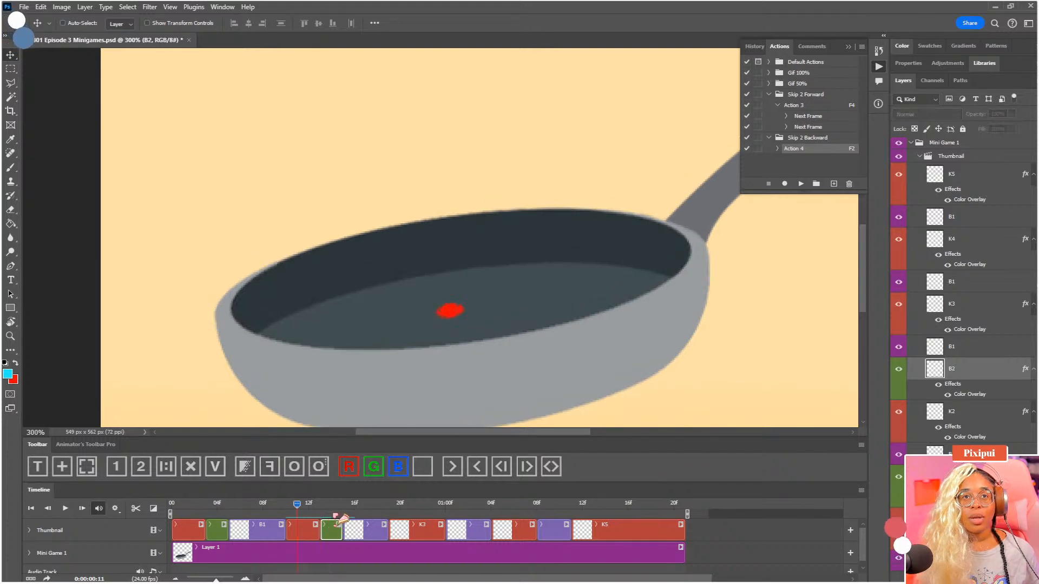
key(F4)
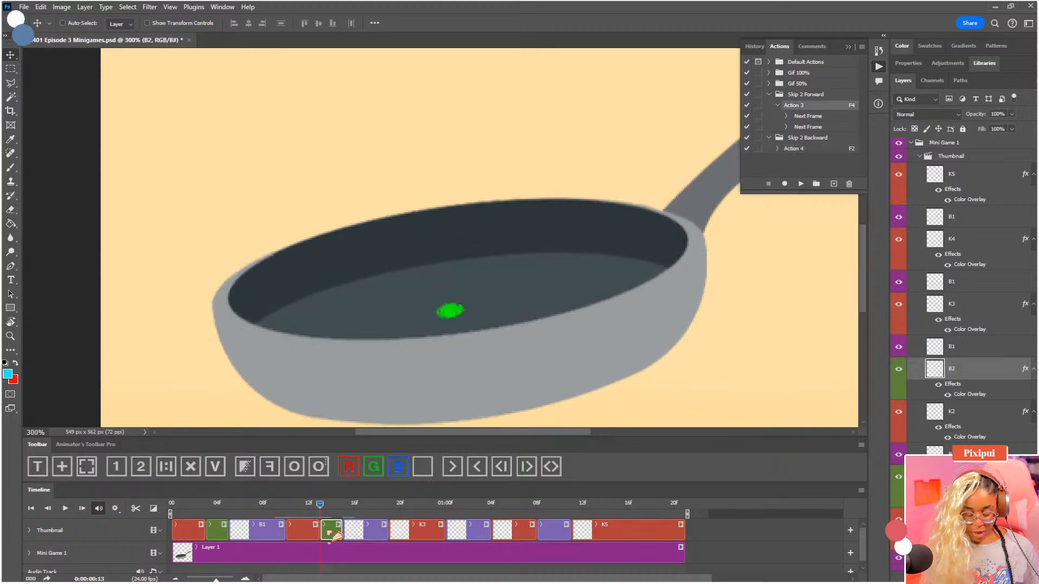
Nudge the green B2 dot at 0:00:00:13 slightly up and left in the pan, and check it against K2 and B1
drag(457, 297, 455, 296)
click(285, 505)
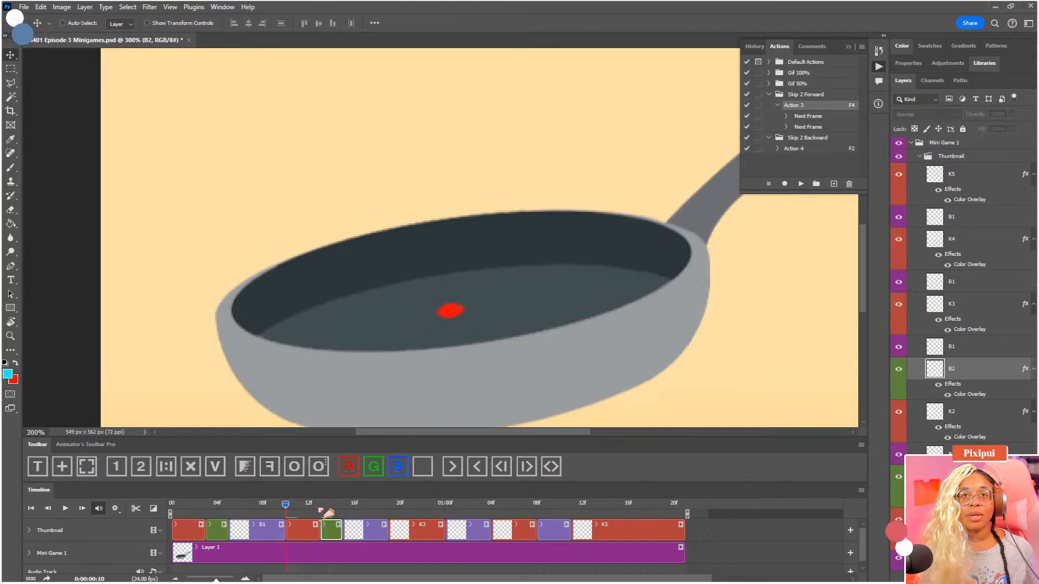
click(319, 508)
click(343, 508)
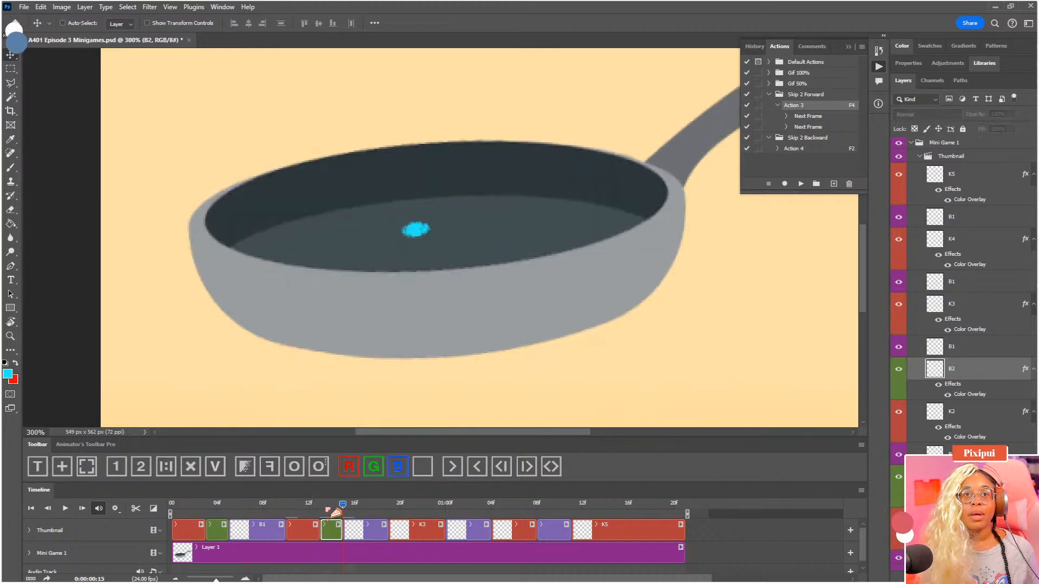
Flip between 0:00:00:15 and 0:00:00:19 to examine the jump from the blue B1 dot to the red K3 dot above the pan
key(ctrl+minus)
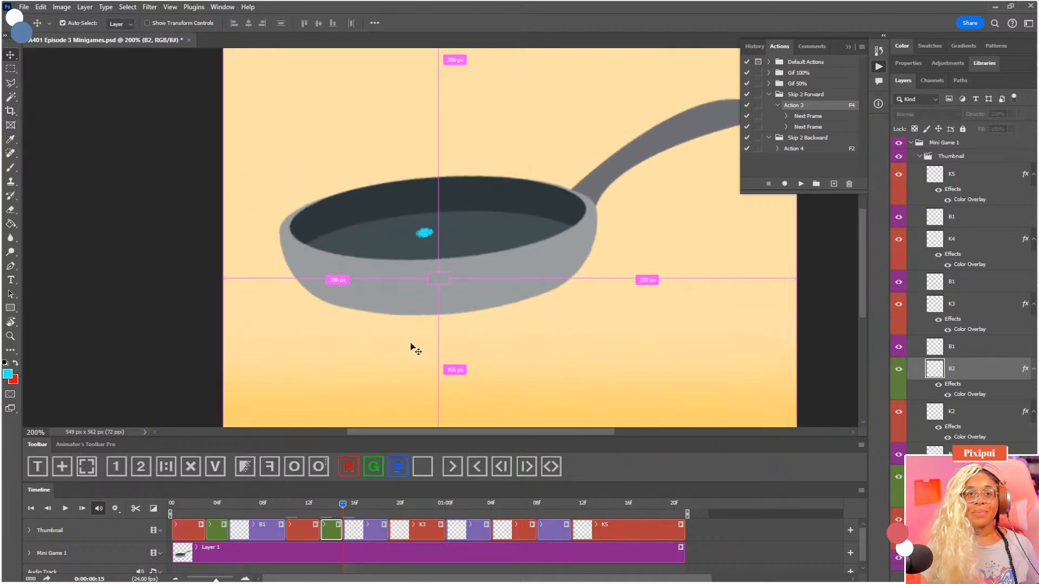
key(ctrl+minus)
click(389, 507)
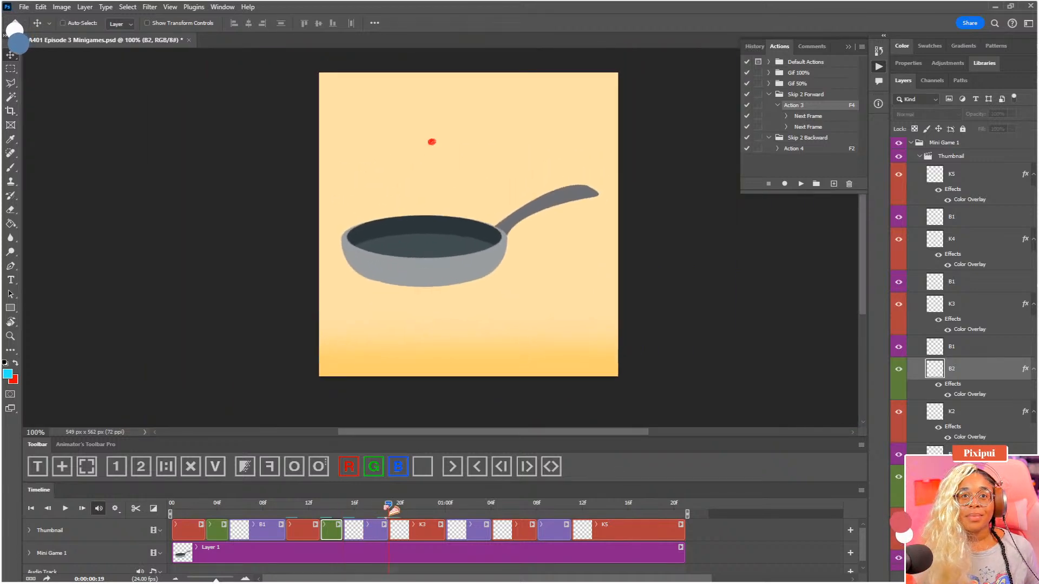
drag(392, 508, 342, 505)
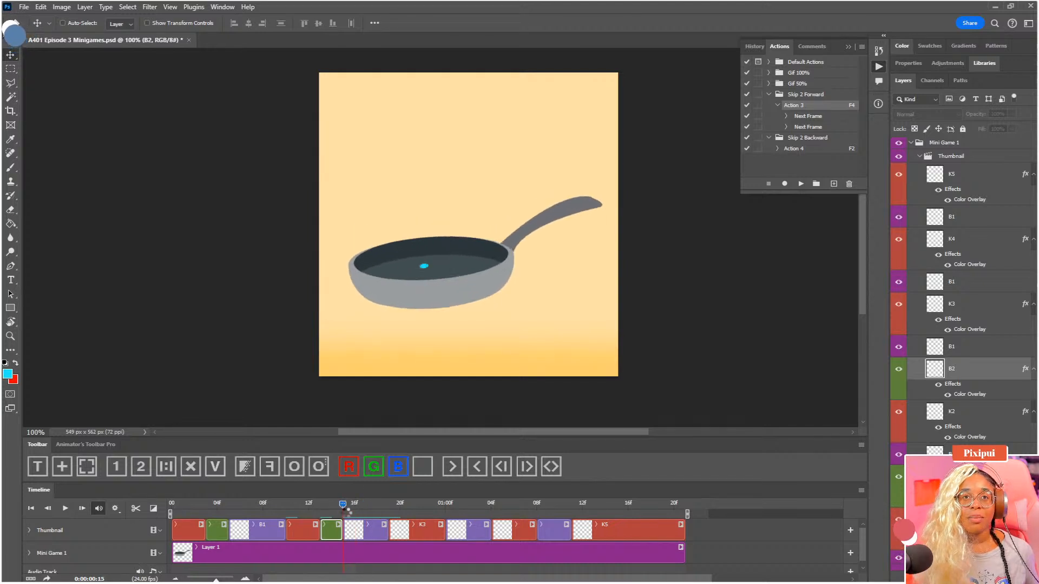
click(390, 506)
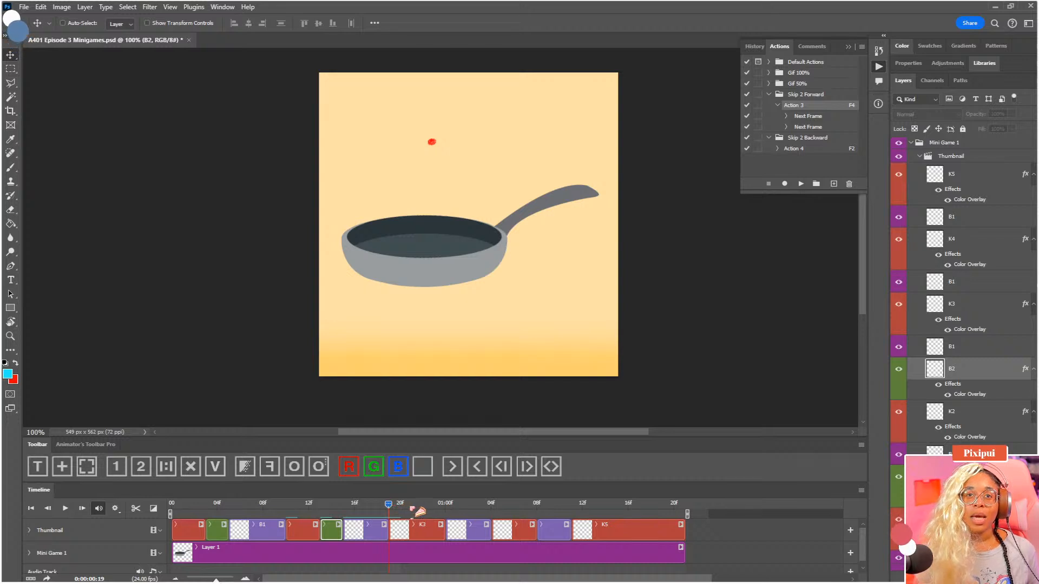
click(345, 506)
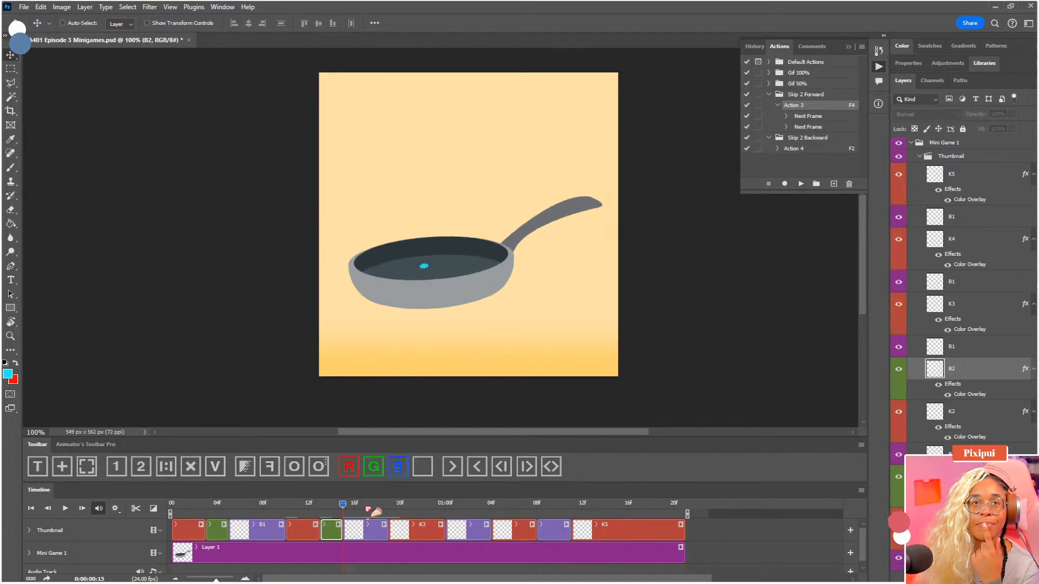
click(389, 506)
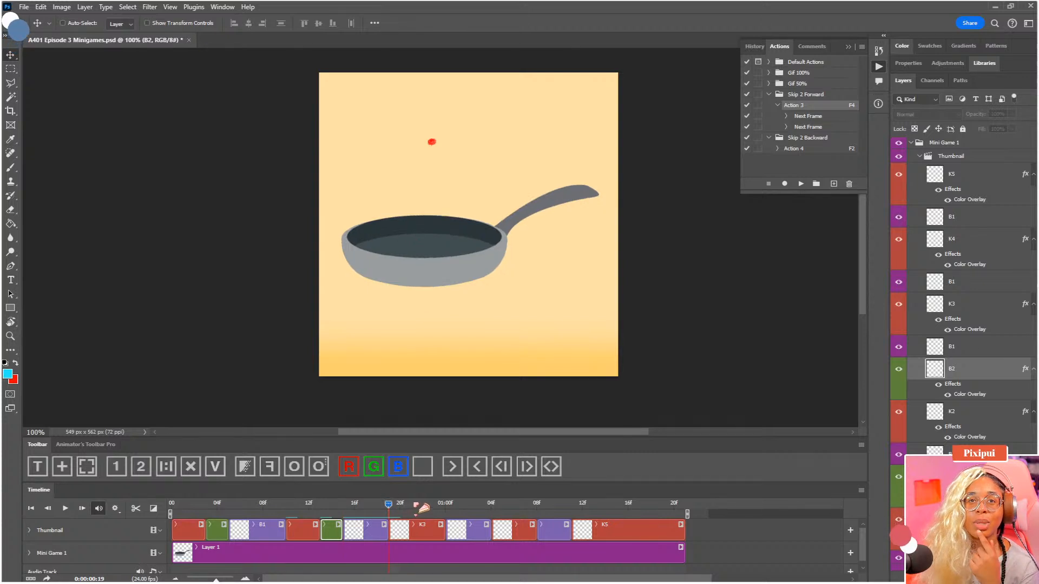
click(377, 509)
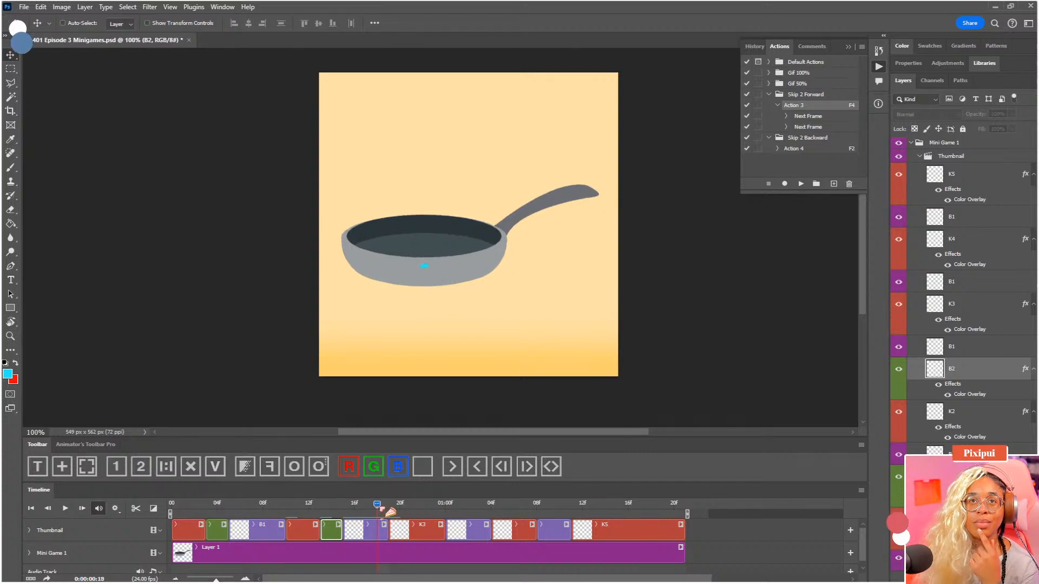
click(347, 507)
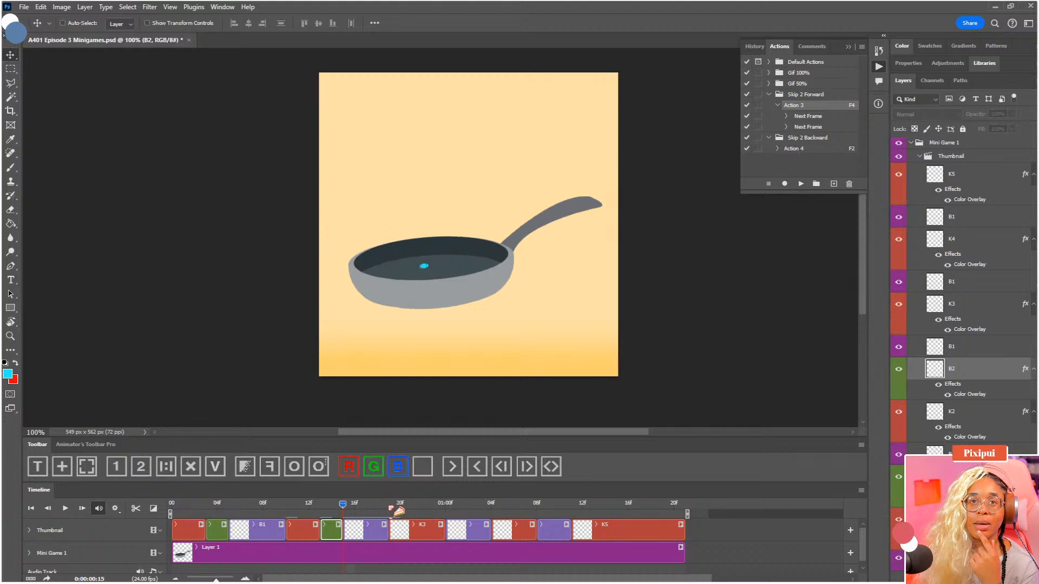
click(389, 507)
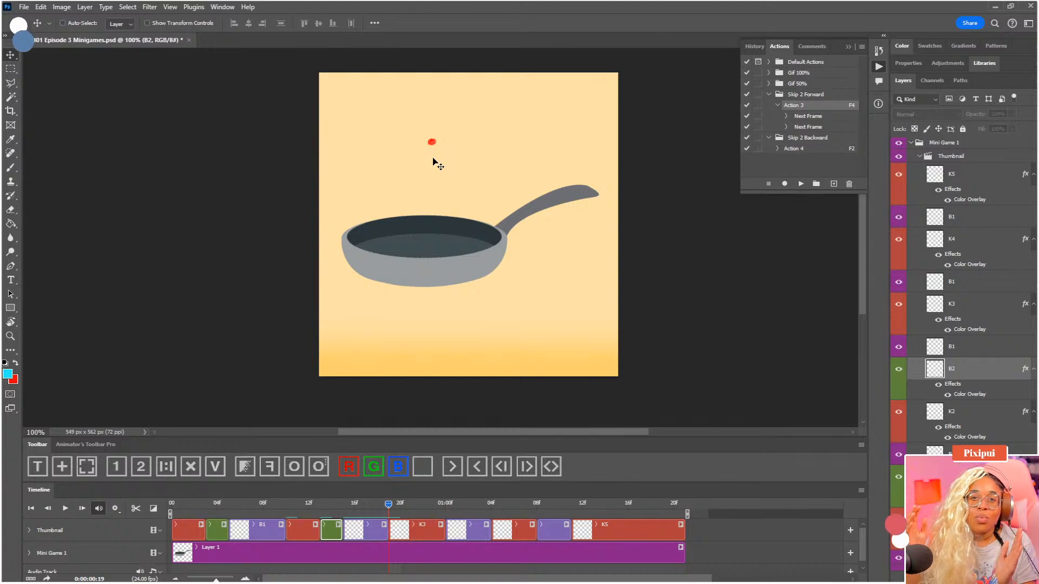
Split the red K3 clip on the Thumbnail track at 0:00:00:21
click(401, 509)
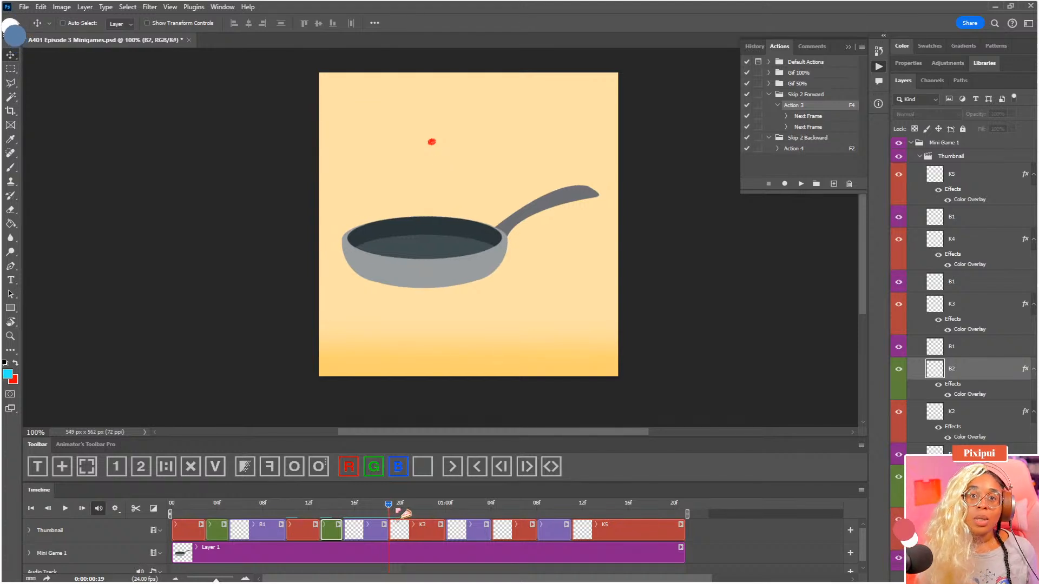
click(411, 509)
click(418, 527)
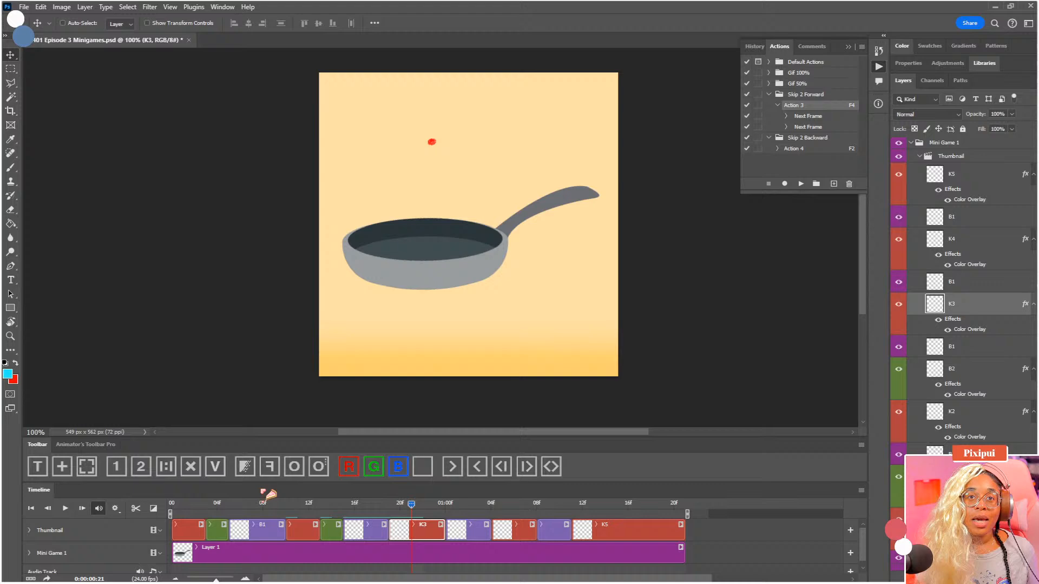
click(136, 509)
Mark the first half of the split K3 clip as a green breakdown and rename its layer B2
click(395, 535)
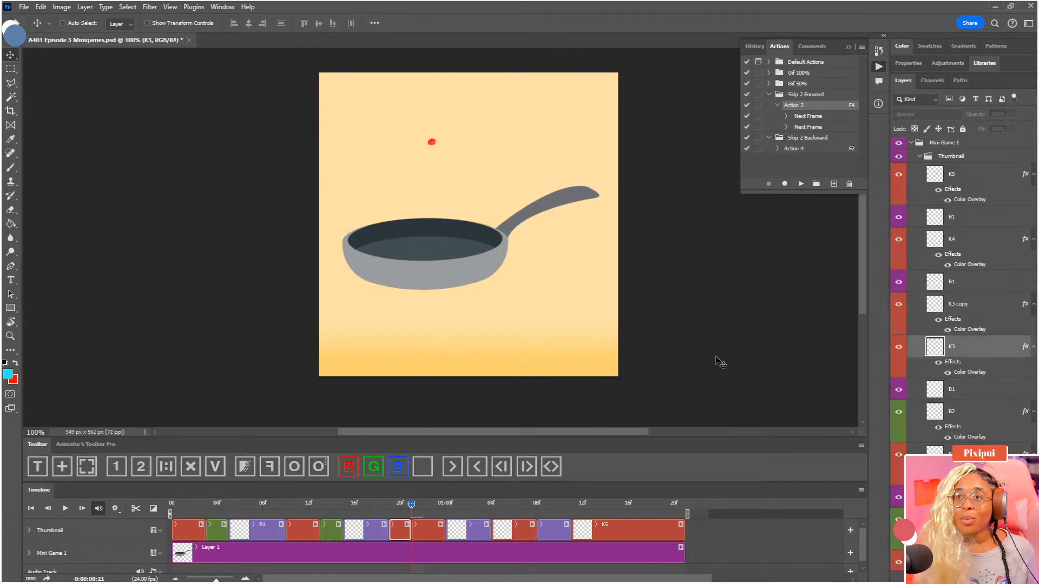
click(376, 470)
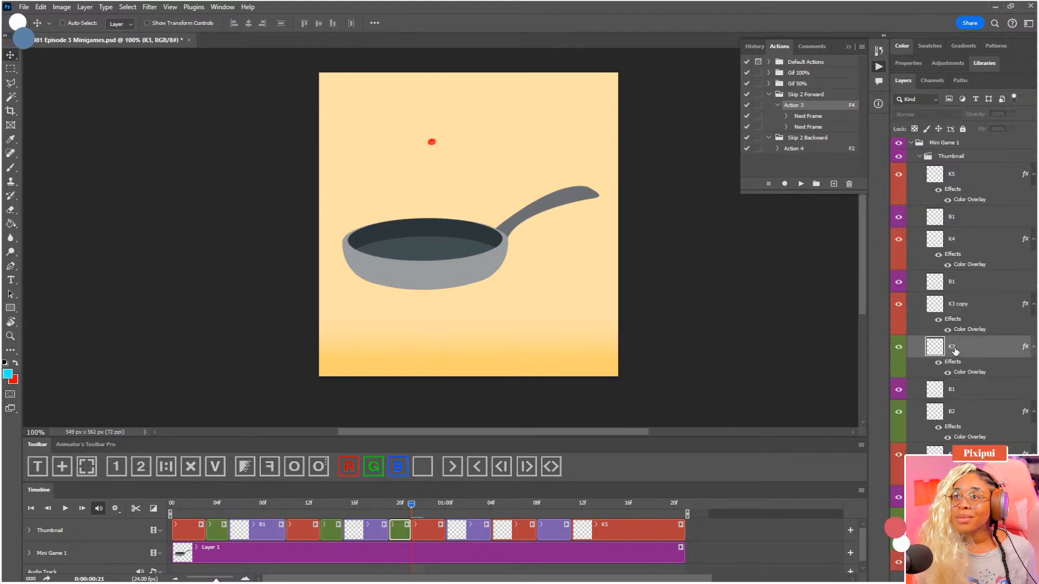
double_click(953, 348)
key(Return)
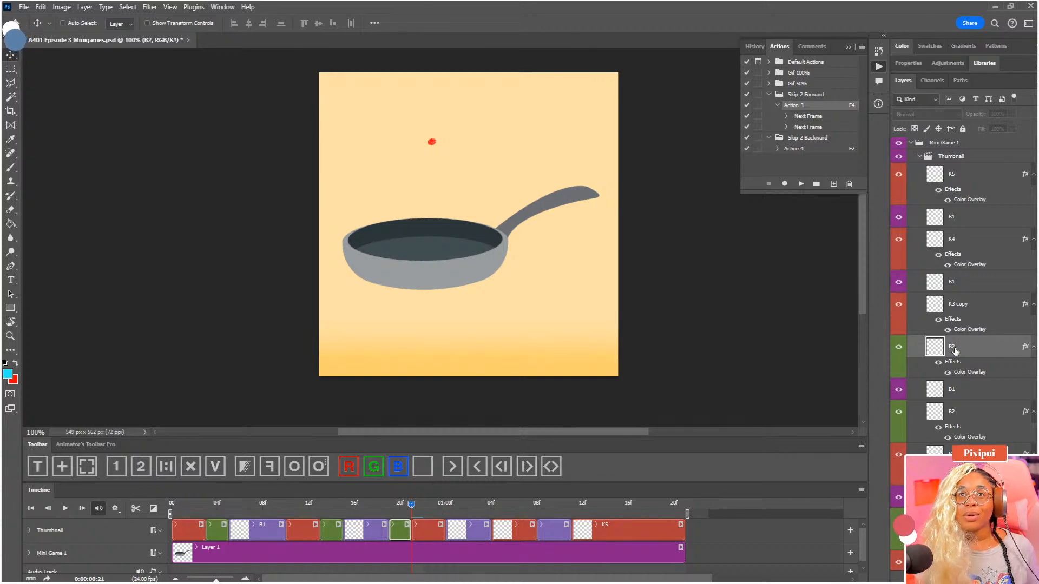
Move the new green B2 dot down and left of the red K3 dot's position above the pan
drag(474, 246, 498, 276)
key(ctrl+plus)
key(ctrl+plus)
key(ctrl+plus)
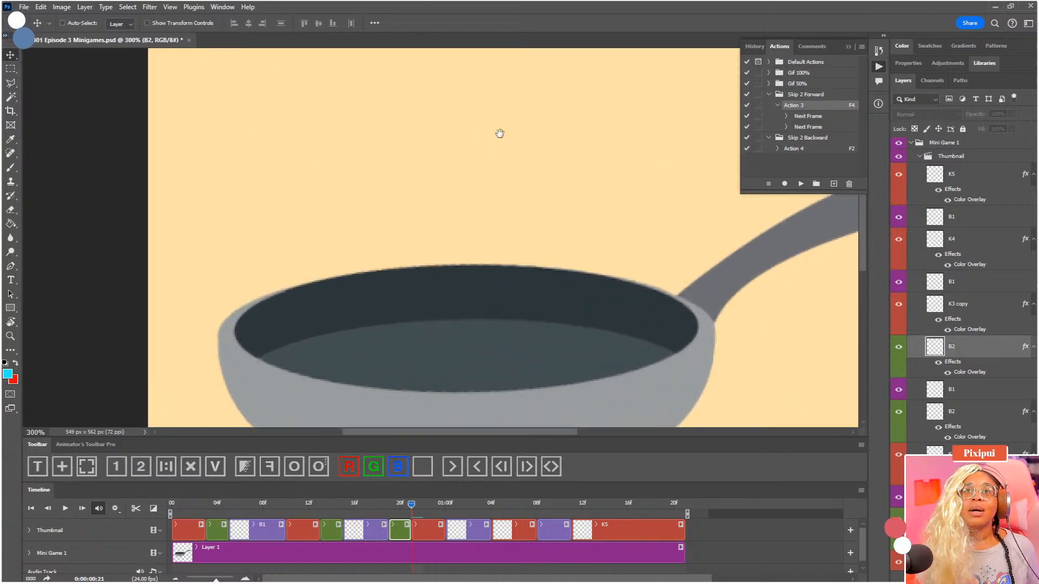
drag(498, 132, 456, 210)
drag(453, 163, 431, 188)
Turn on onion skins at 0:00:00:20 and nudge the green B2 dot slightly lower relative to the red key dot
drag(409, 506, 400, 504)
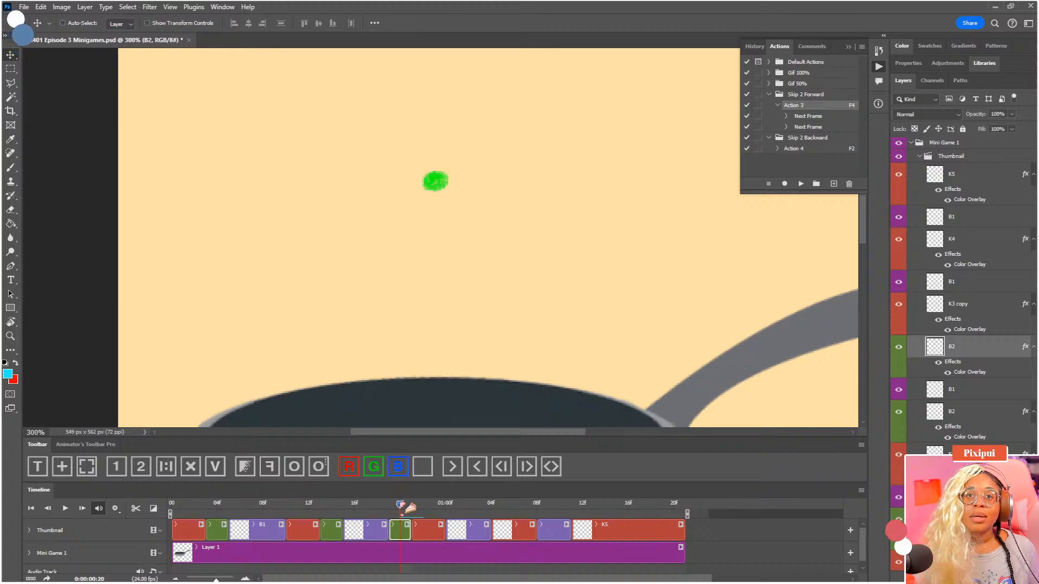
click(297, 467)
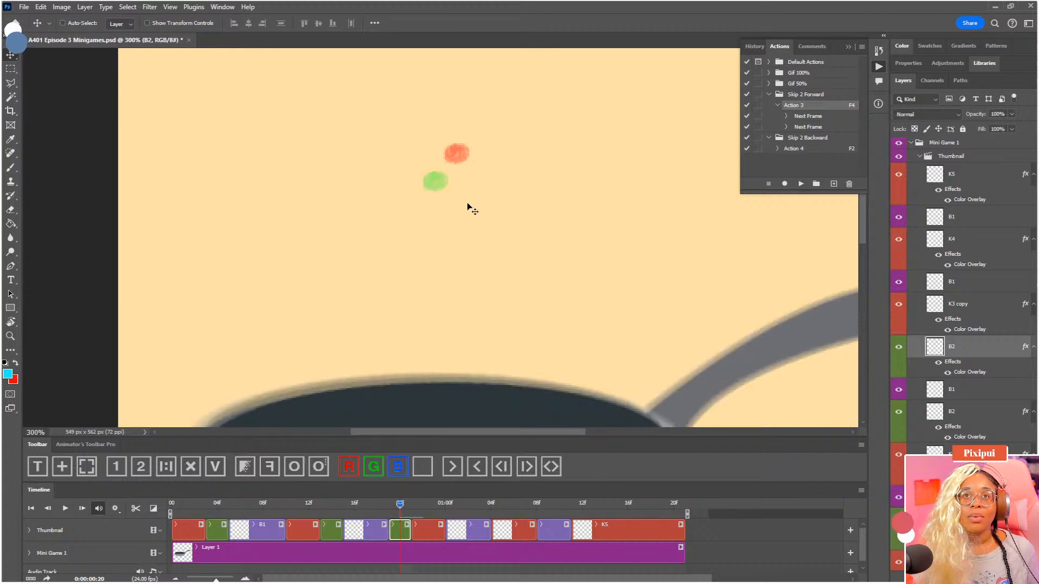
drag(441, 192, 439, 193)
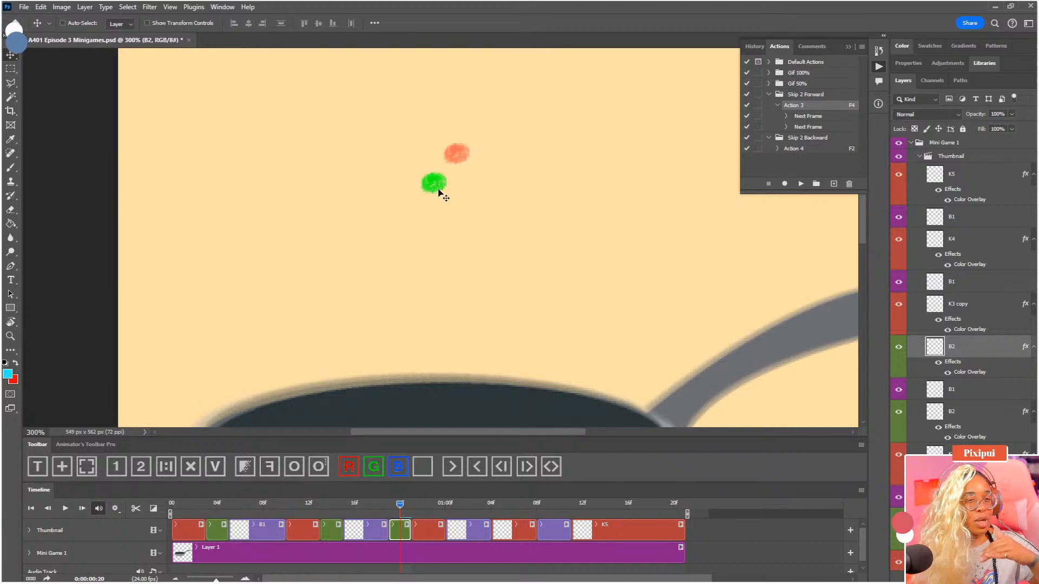
Try the green B2 dot farther left of the red key dot, undo that move, and nudge the dot slightly closer to the red one
drag(441, 180, 407, 178)
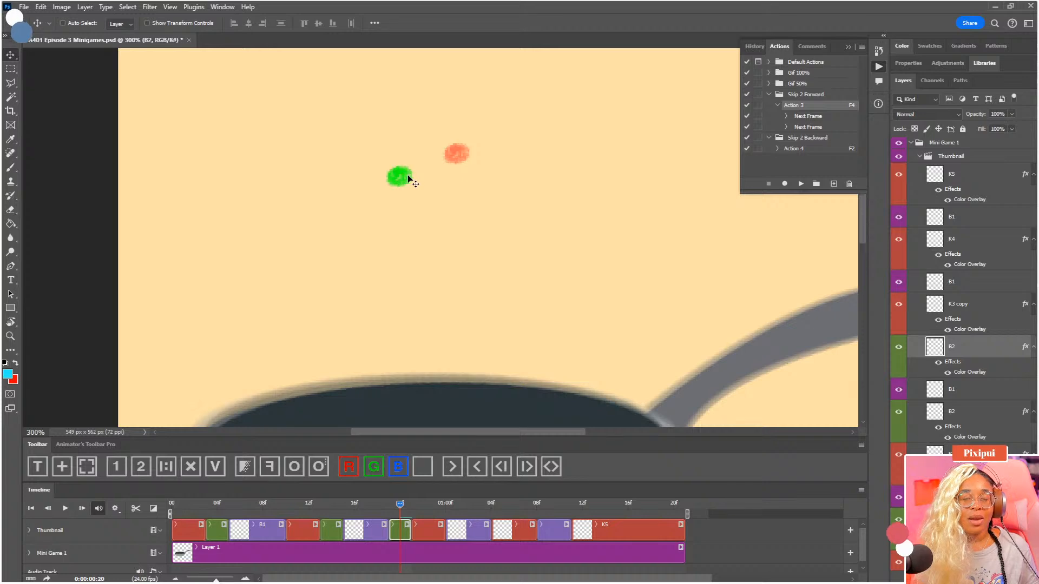
scroll(427, 225, down, 2)
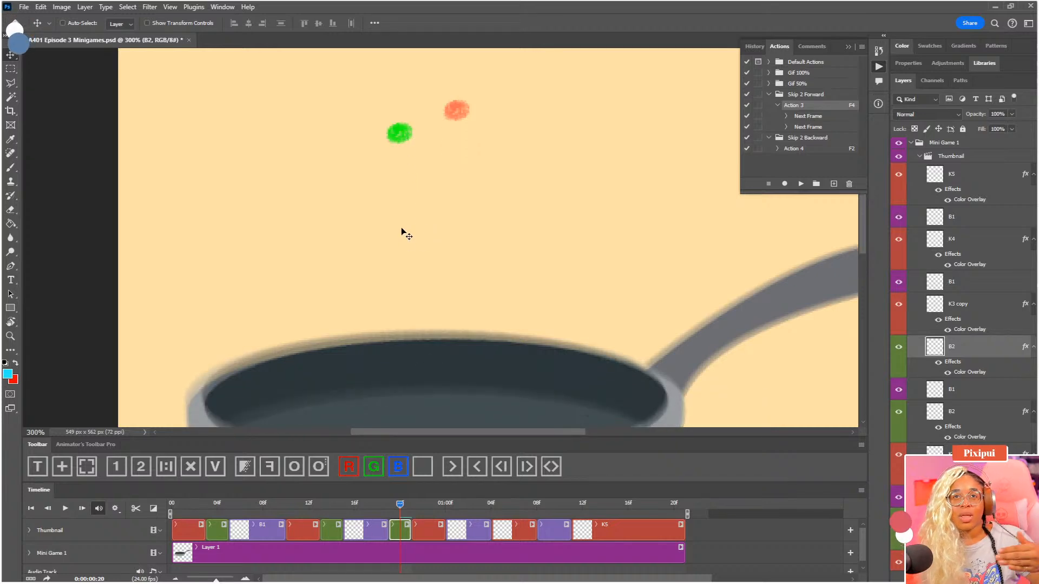
key(ctrl+z)
mouse_move(438, 153)
mouse_down()
mouse_move(441, 162)
mouse_move(441, 154)
mouse_up()
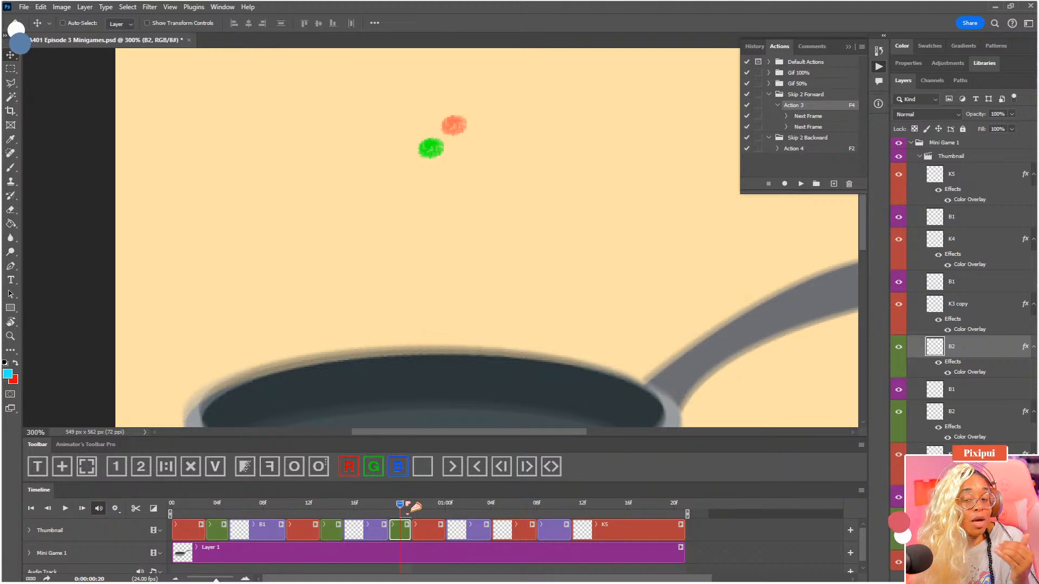
Check the spacing between the green B2 dot and the red key dot at 0:00:00:21, and turn off onion skins
drag(407, 503, 412, 506)
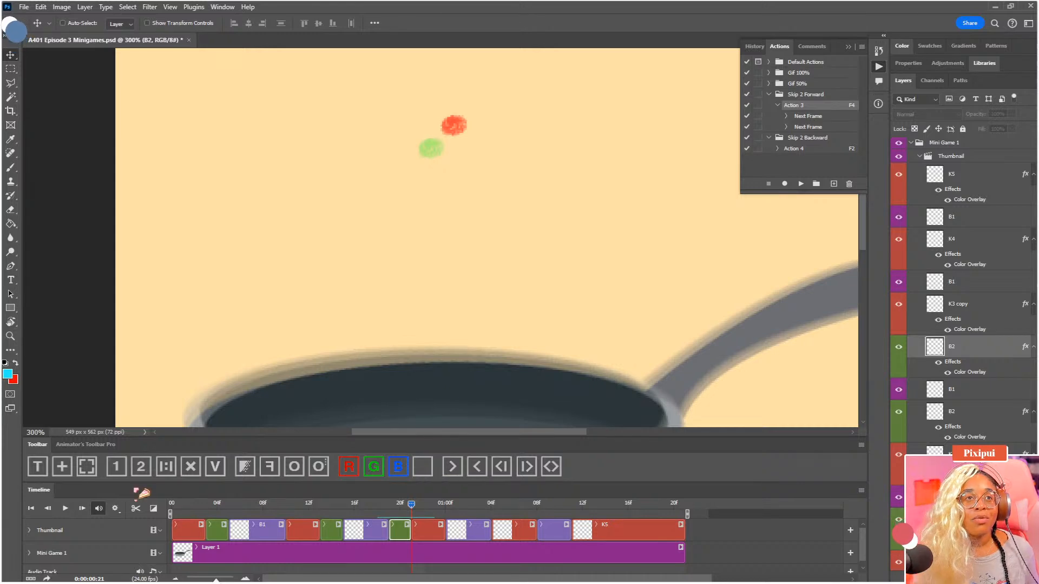
drag(400, 324, 373, 338)
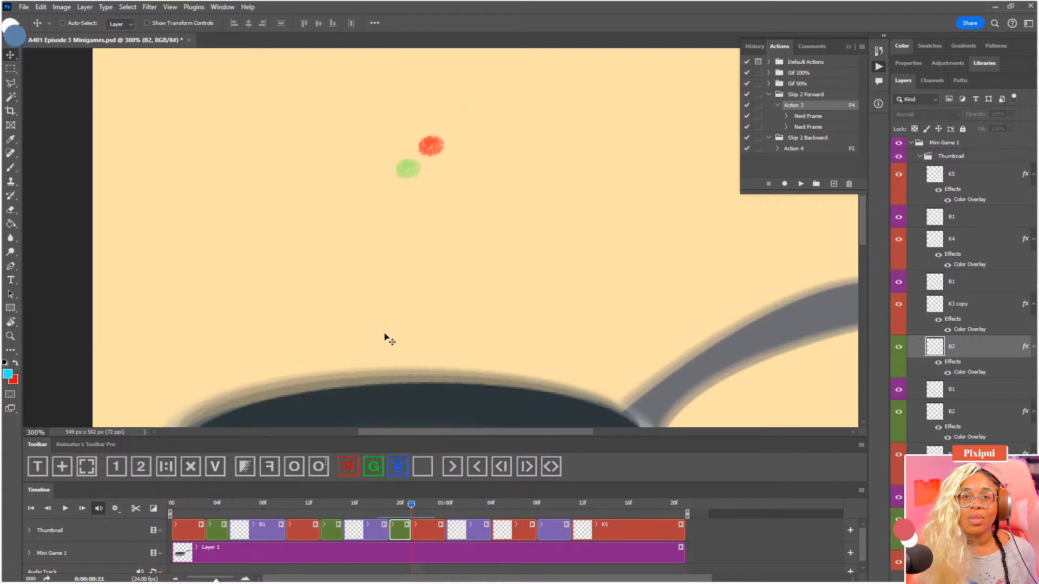
drag(423, 334, 433, 352)
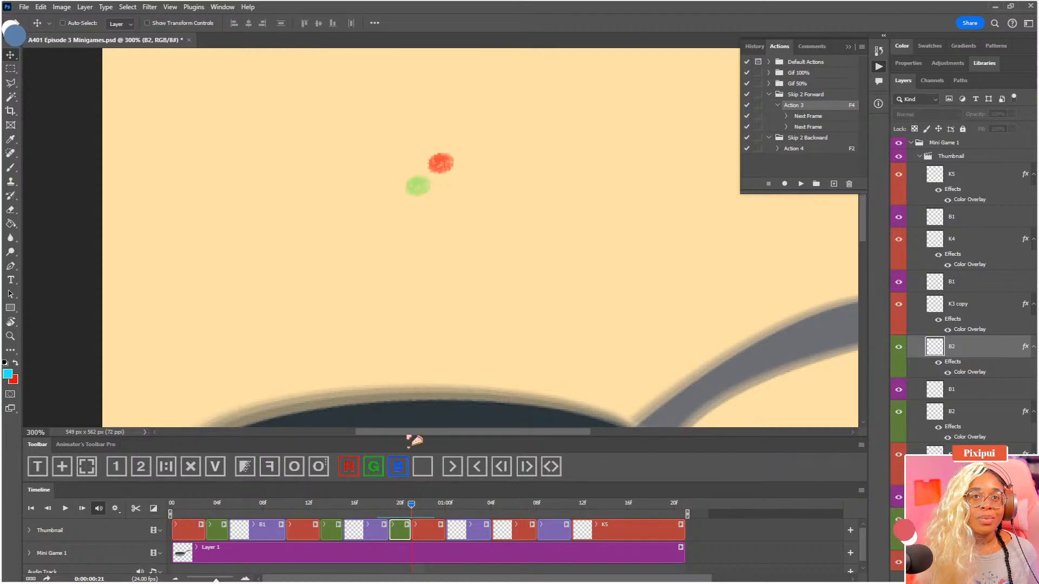
click(293, 474)
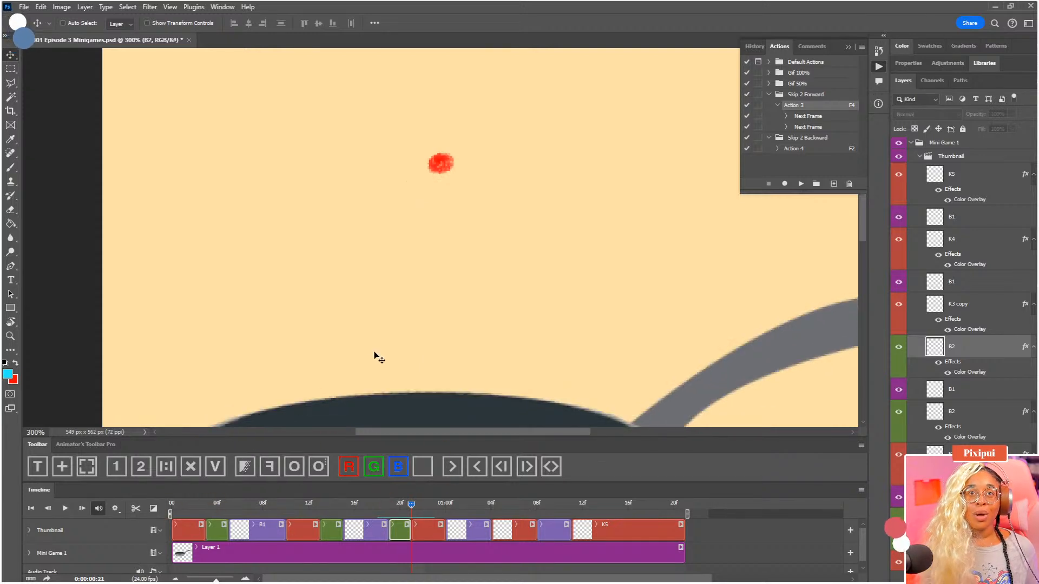
Review the dot and pan motion from the red K3 frames through the following B1 breakdown toward K4
key(ctrl+minus)
mouse_move(414, 505)
mouse_down()
mouse_move(478, 508)
mouse_move(468, 510)
mouse_up()
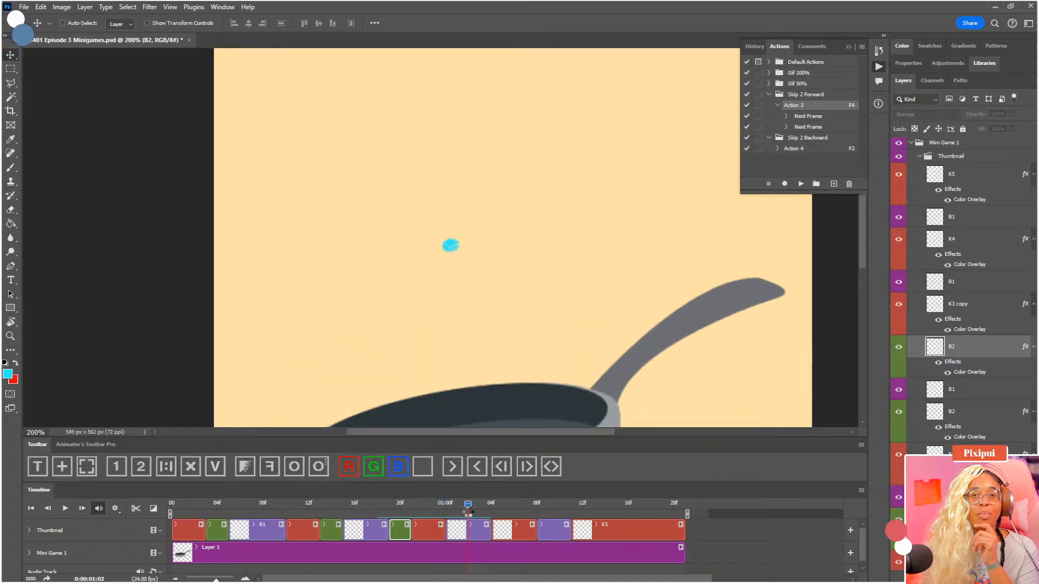
click(448, 510)
key(F2)
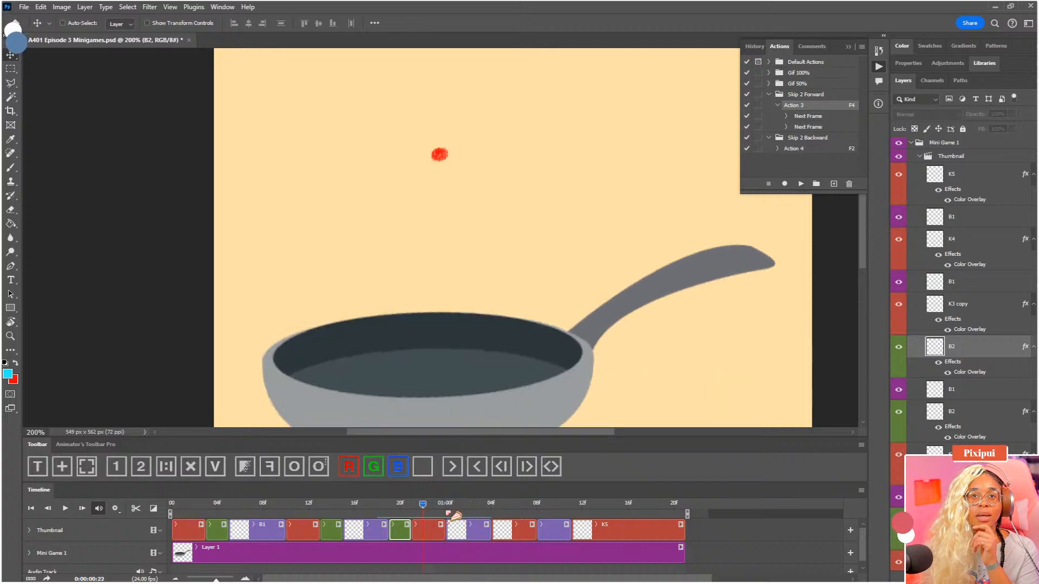
key(F4)
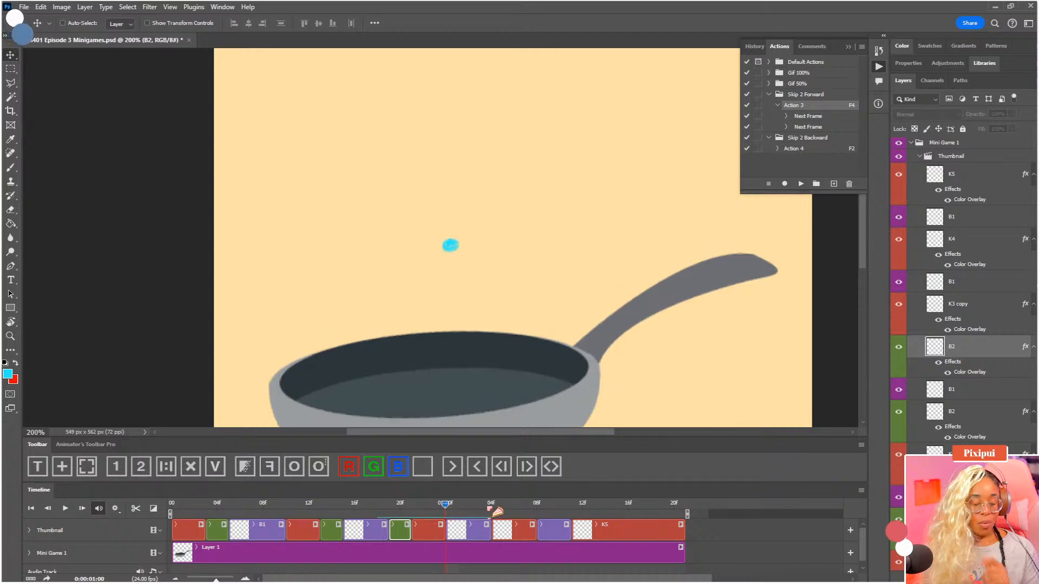
click(493, 509)
Split the B1 clip before K4 at 0:00:01:02 and mark its second half as a green breakdown
click(470, 509)
drag(461, 286, 455, 219)
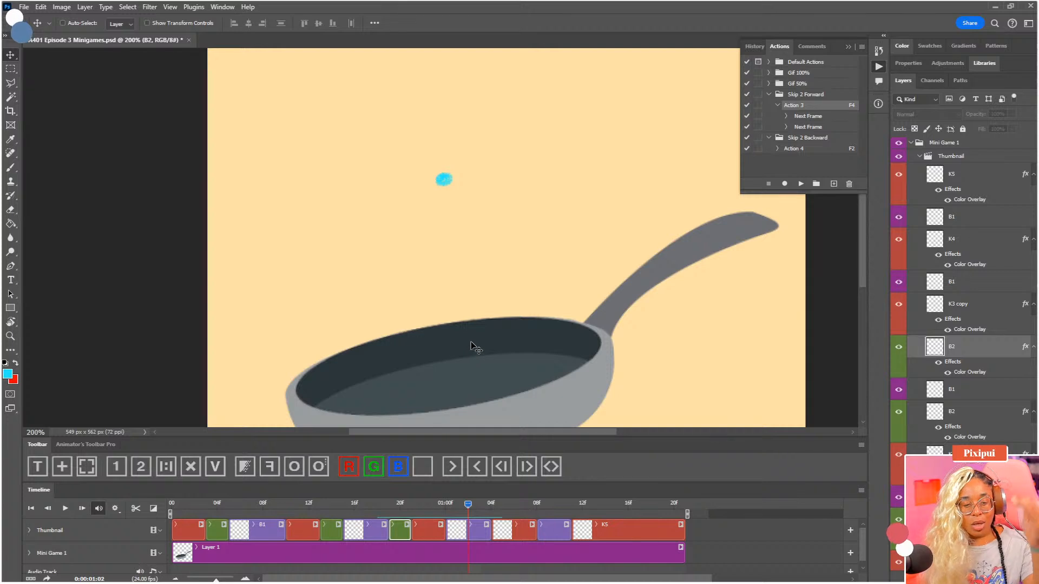
click(471, 530)
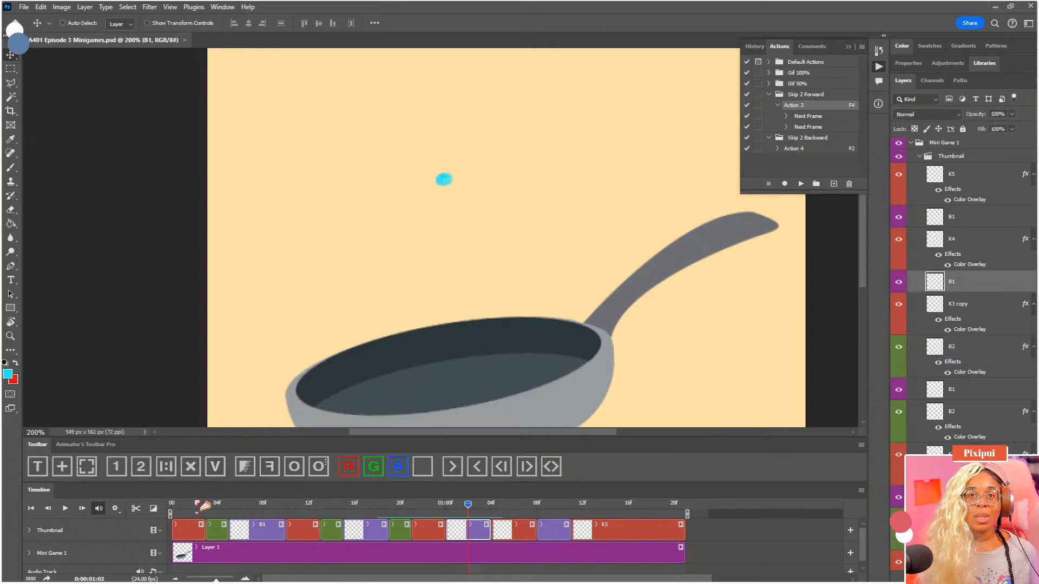
click(136, 508)
click(957, 281)
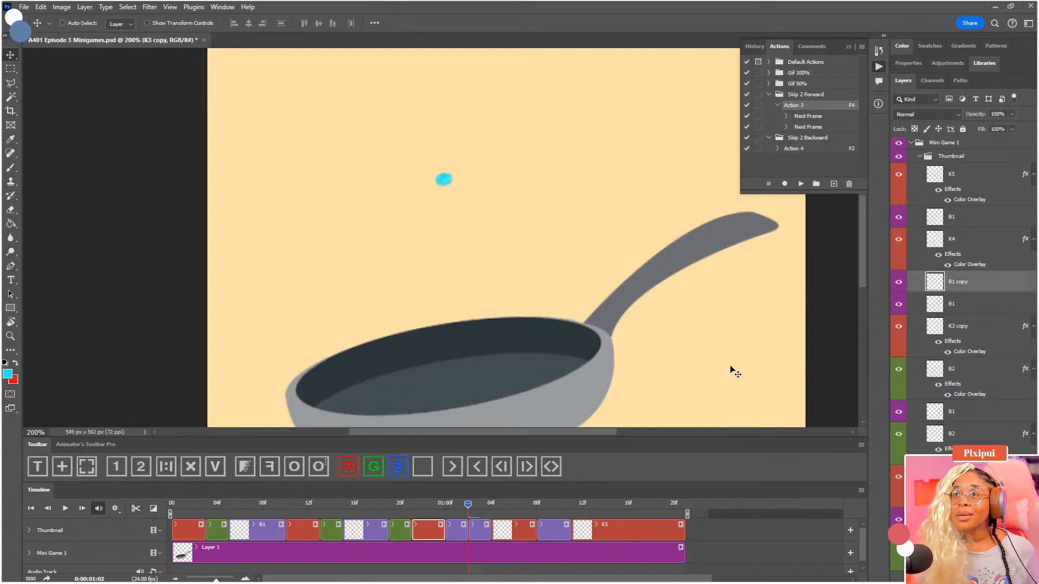
click(373, 467)
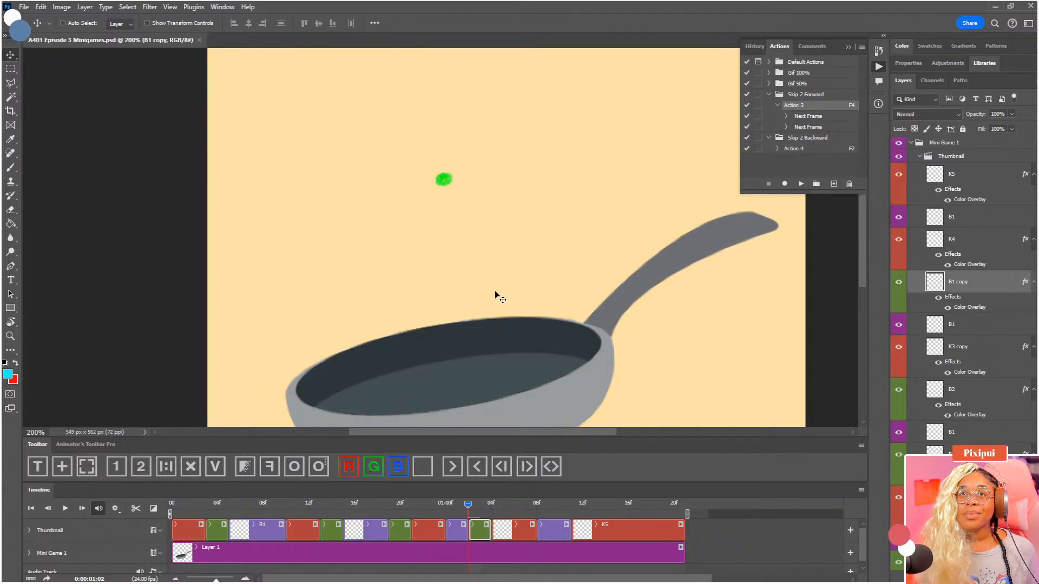
Rename the green B1 copy layer as B2
drag(487, 279, 487, 285)
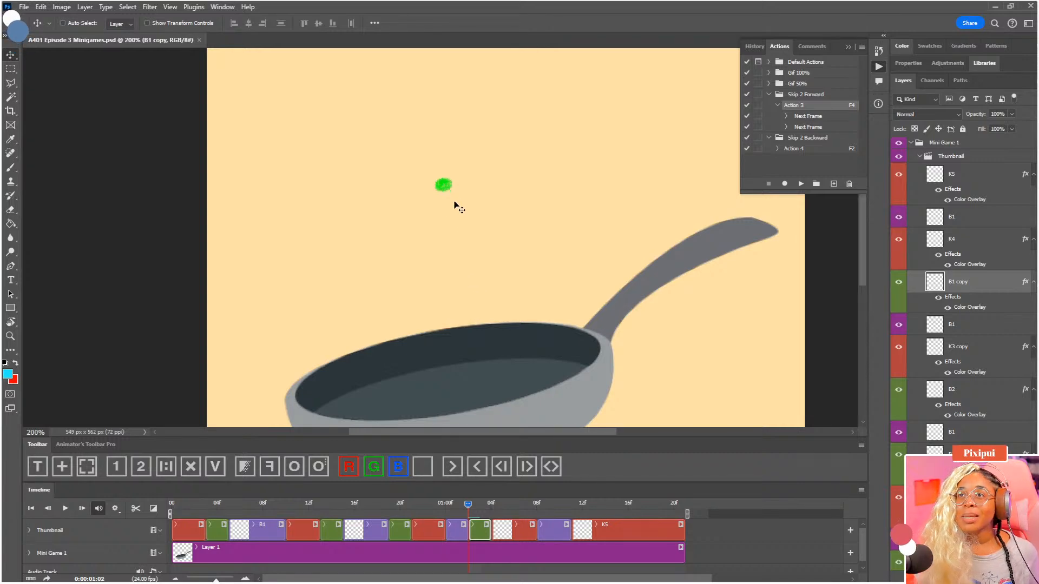
double_click(956, 283)
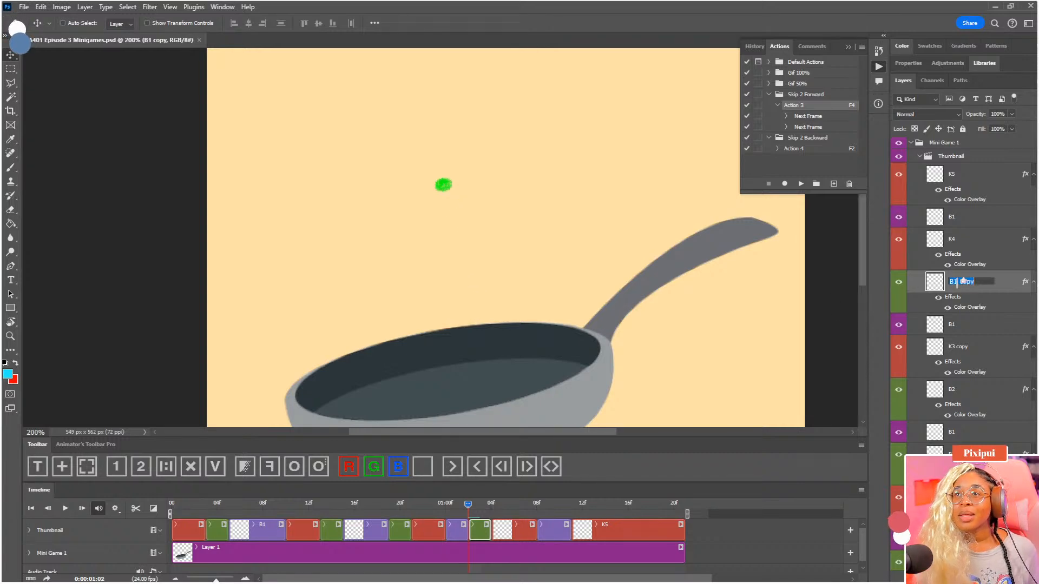
text(B)
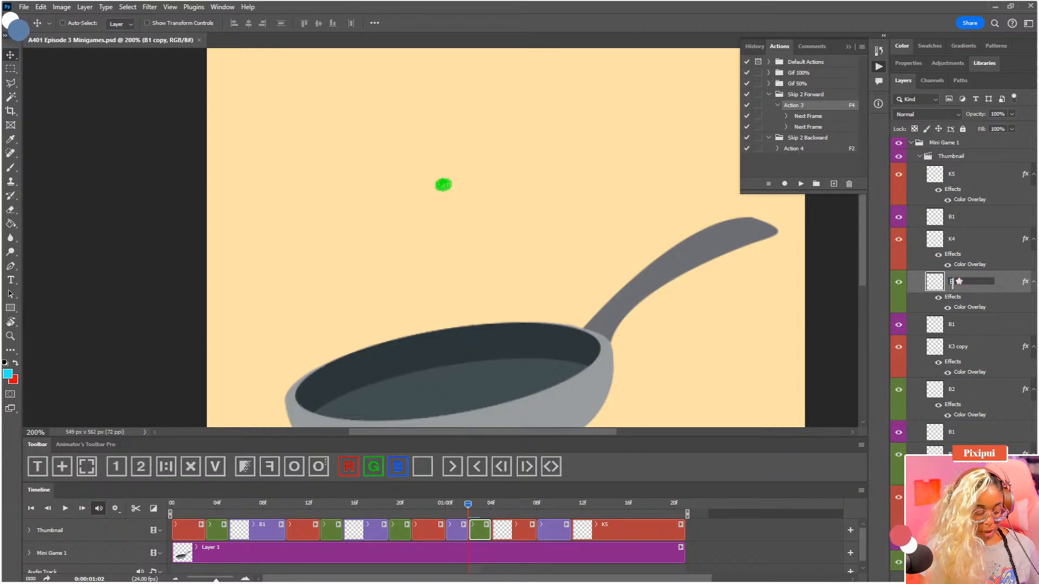
text(2)
key(Return)
Using onion skins, move the green B2 dot down into the pan just above the red K4 dot, and turn onion skins off
drag(436, 212, 459, 288)
click(294, 471)
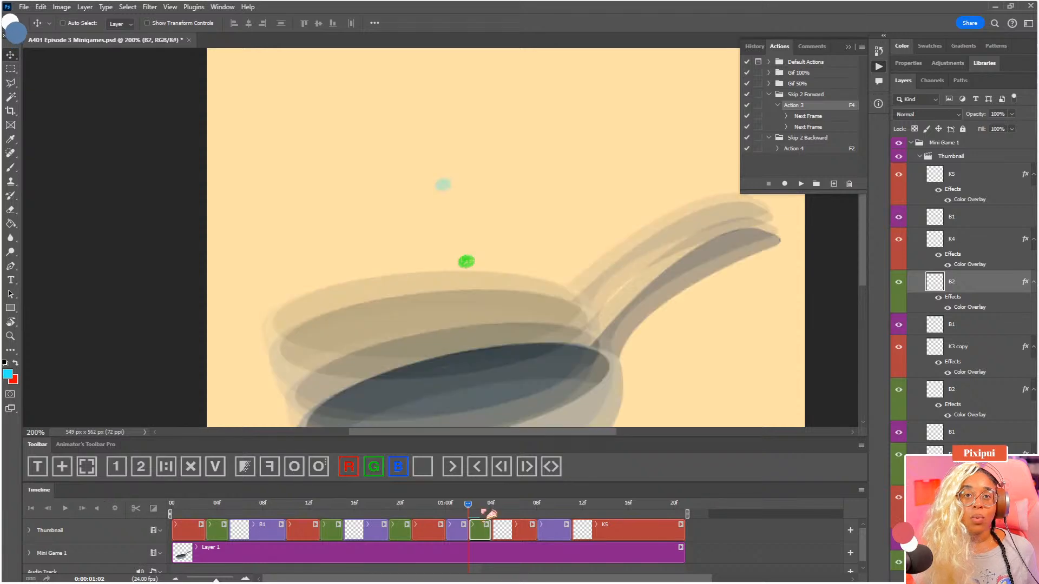
click(485, 511)
drag(483, 296, 473, 357)
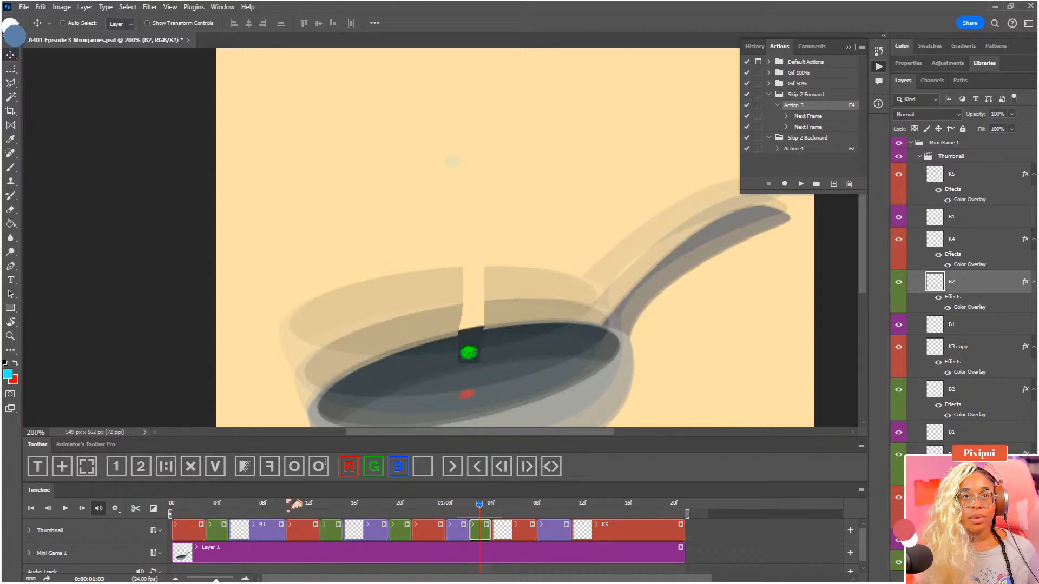
click(294, 474)
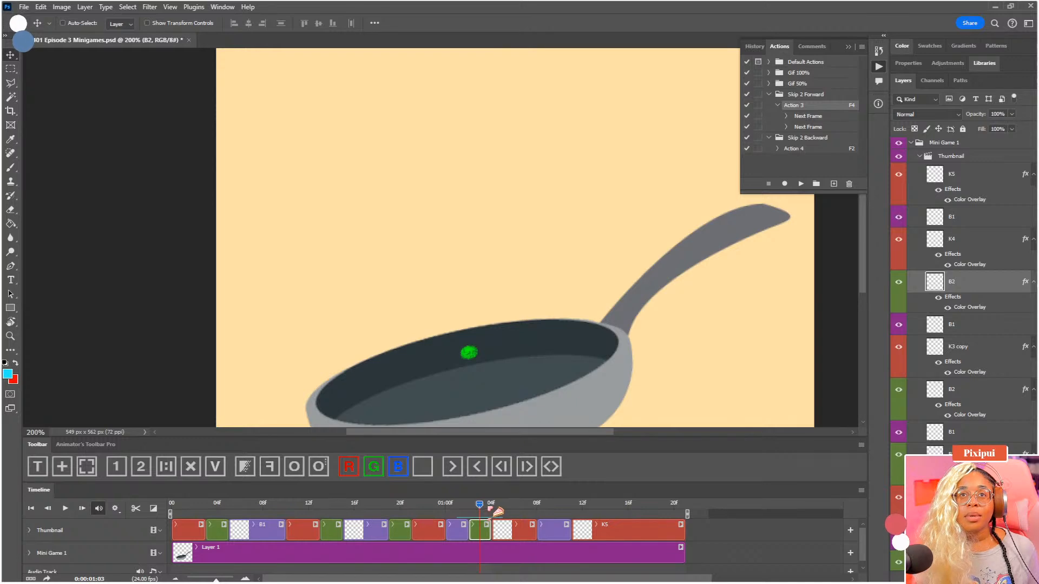
click(488, 509)
click(477, 508)
Open the keyboard shortcuts editor and find the timeline entries among the panel menu commands
click(24, 7)
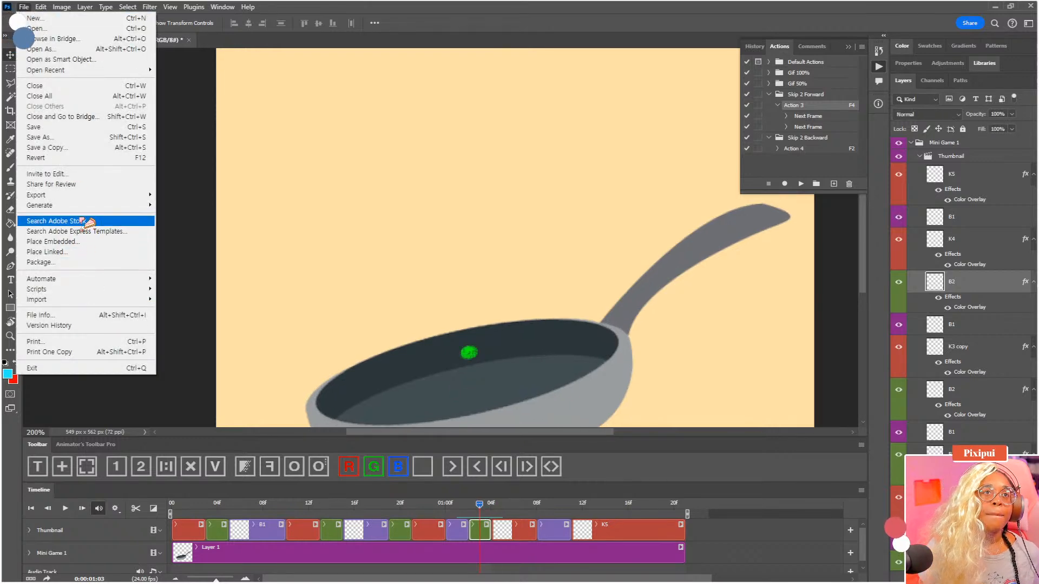
mouse_move(41, 7)
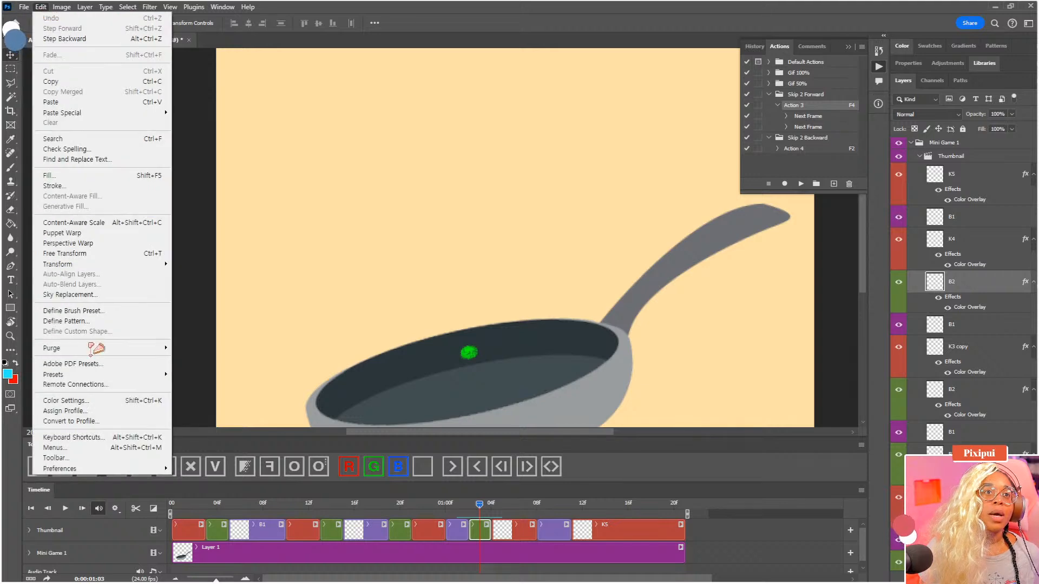
mouse_move(109, 468)
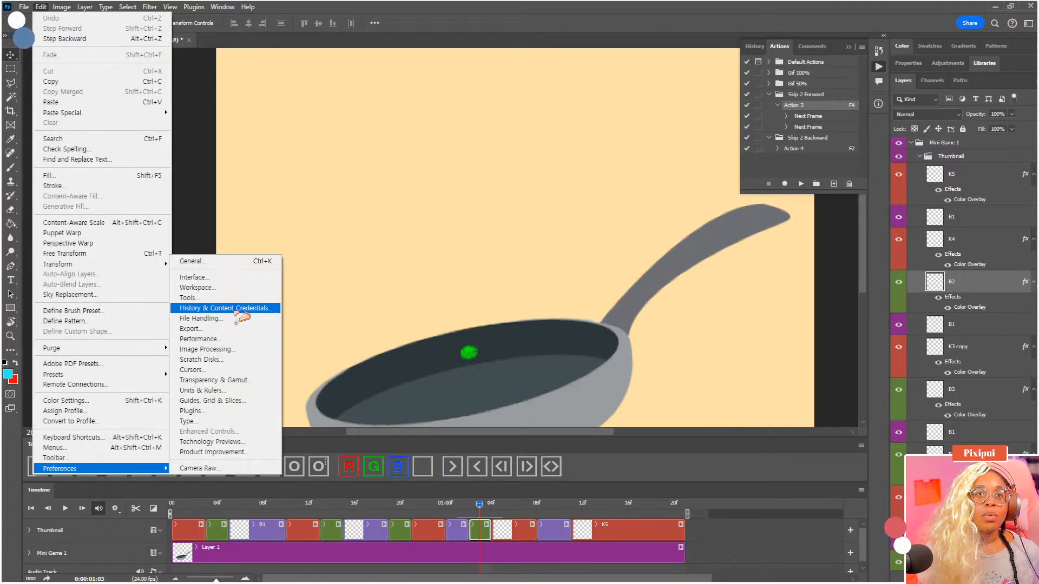
click(156, 437)
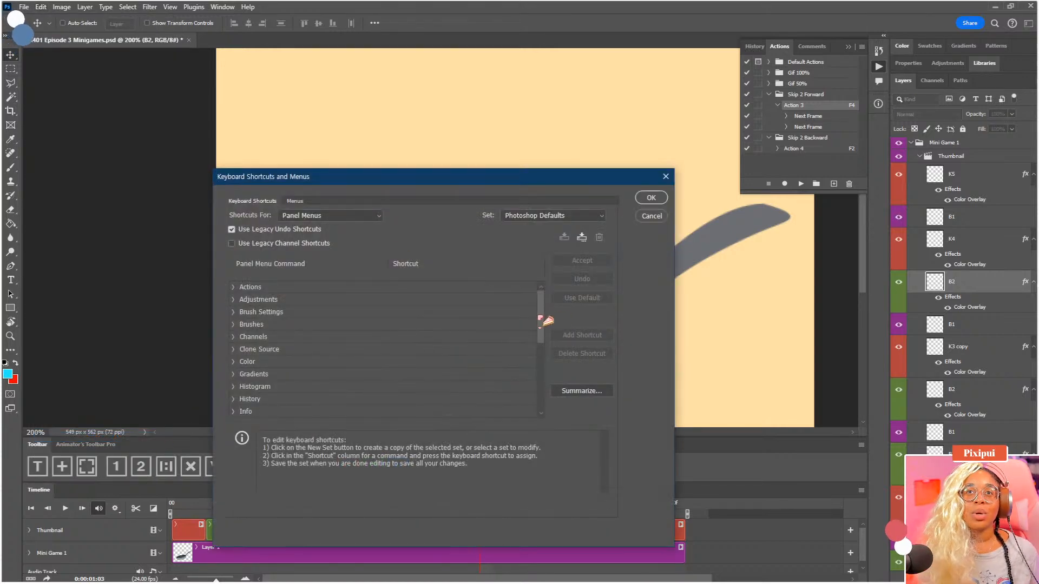
drag(541, 319, 542, 385)
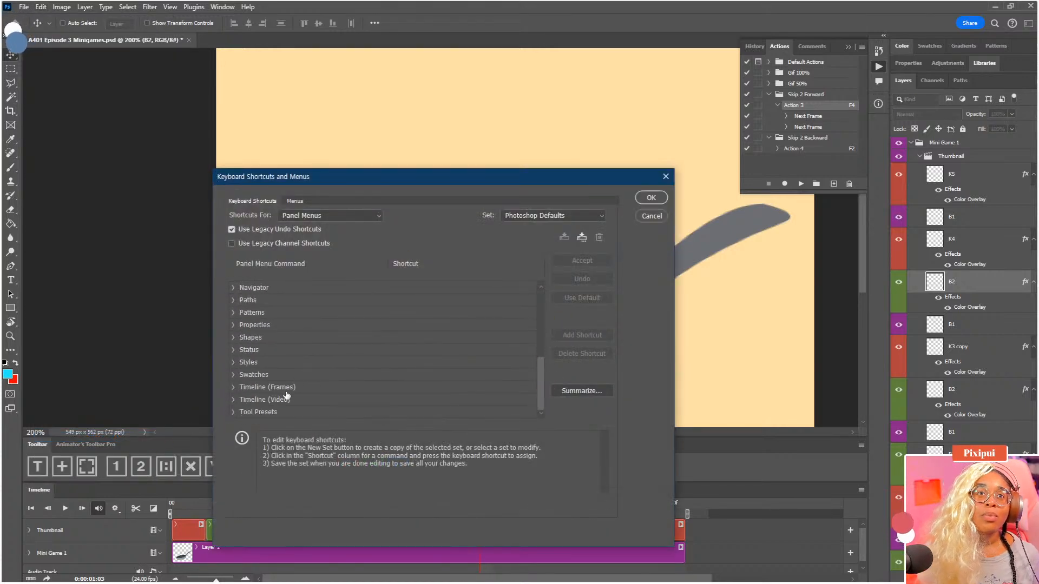
Look through the Timeline (Frames) and Timeline (Video) commands for Enable Onion Skins
click(233, 387)
scroll(325, 363, down, 3)
scroll(314, 365, down, 4)
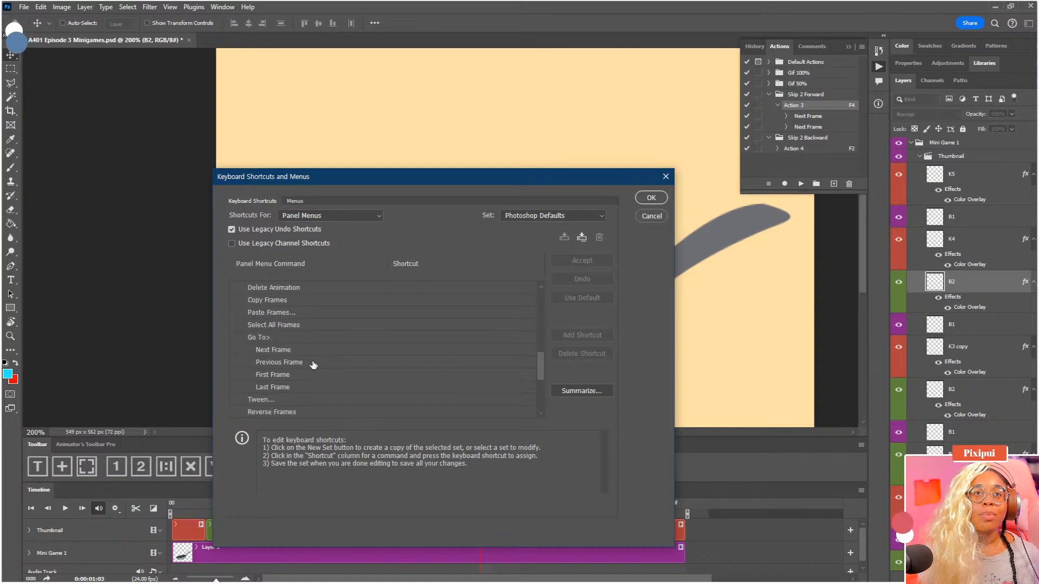
scroll(321, 365, down, 1)
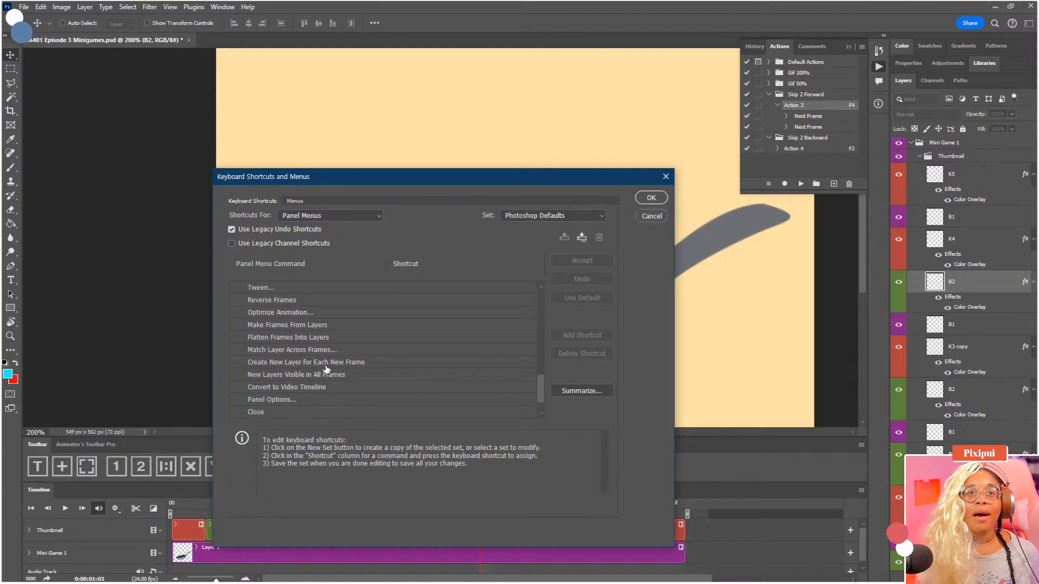
scroll(345, 362, down, 3)
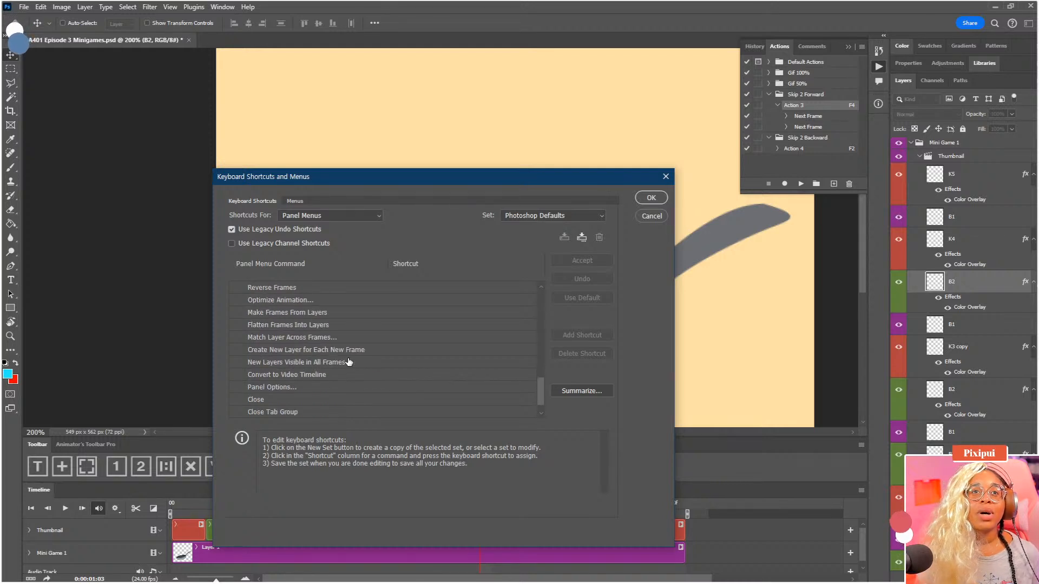
scroll(333, 371, down, 4)
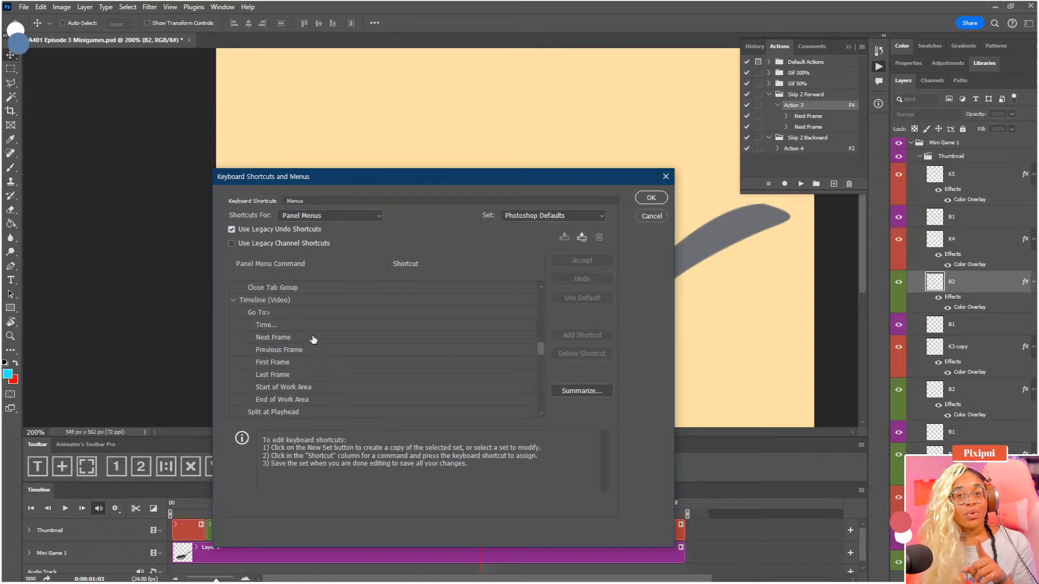
scroll(332, 340, down, 1)
scroll(327, 362, down, 5)
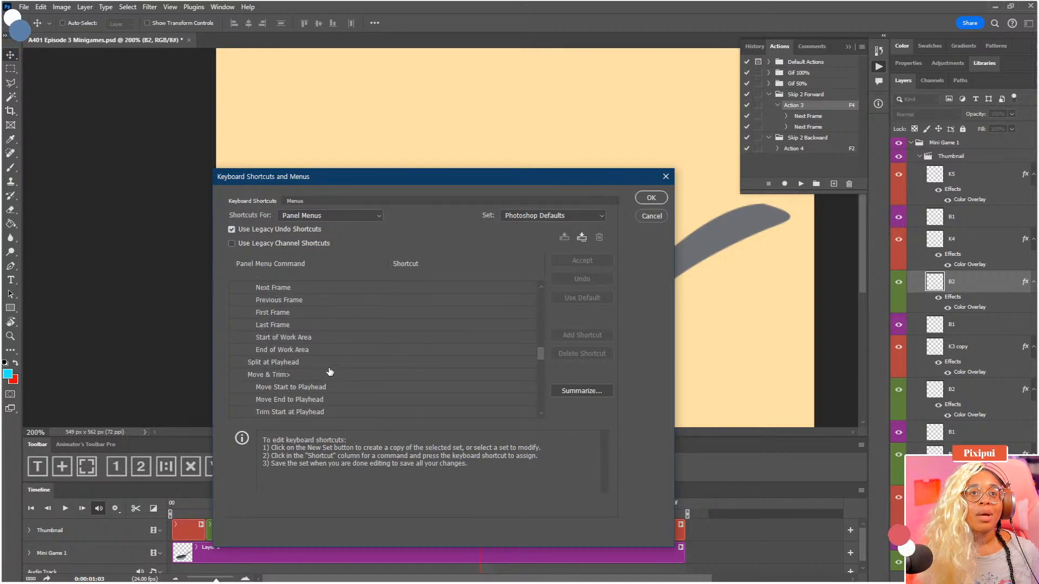
scroll(335, 372, down, 8)
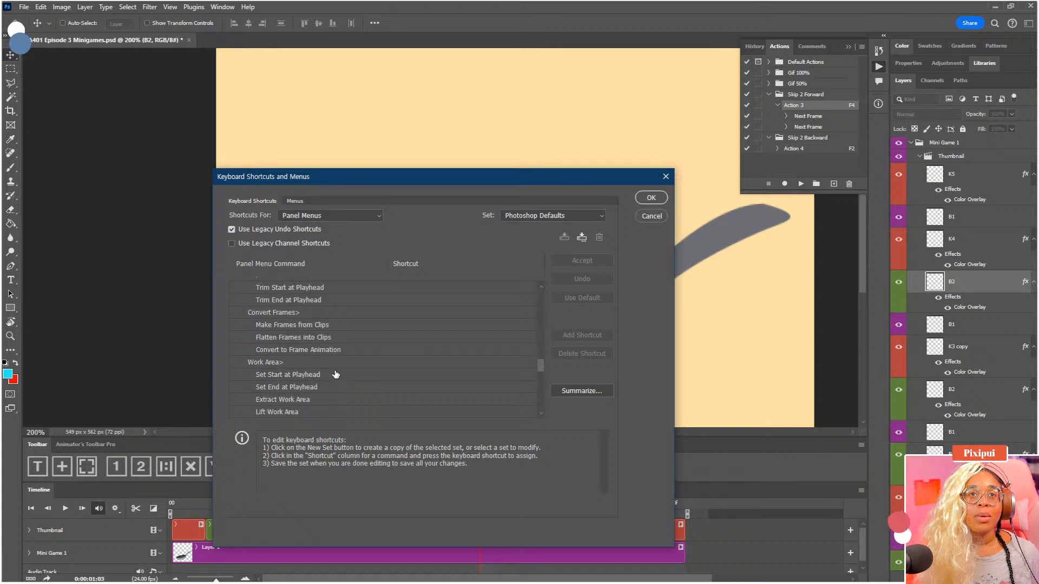
scroll(336, 372, down, 10)
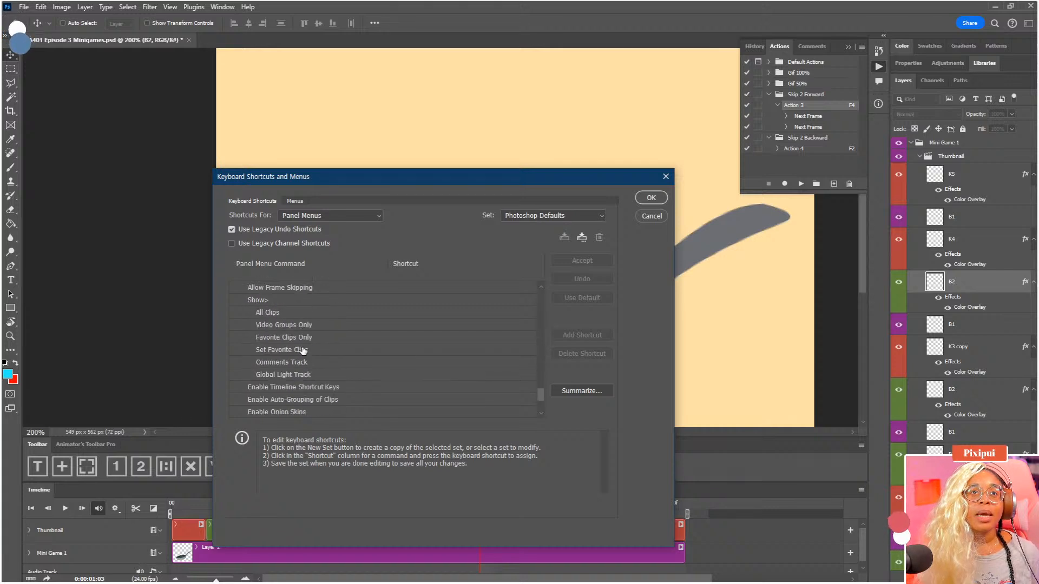
scroll(303, 351, down, 2)
Assign F3 to Enable Onion Skins in place of its existing Copy assignment, and save the shortcut changes
click(360, 375)
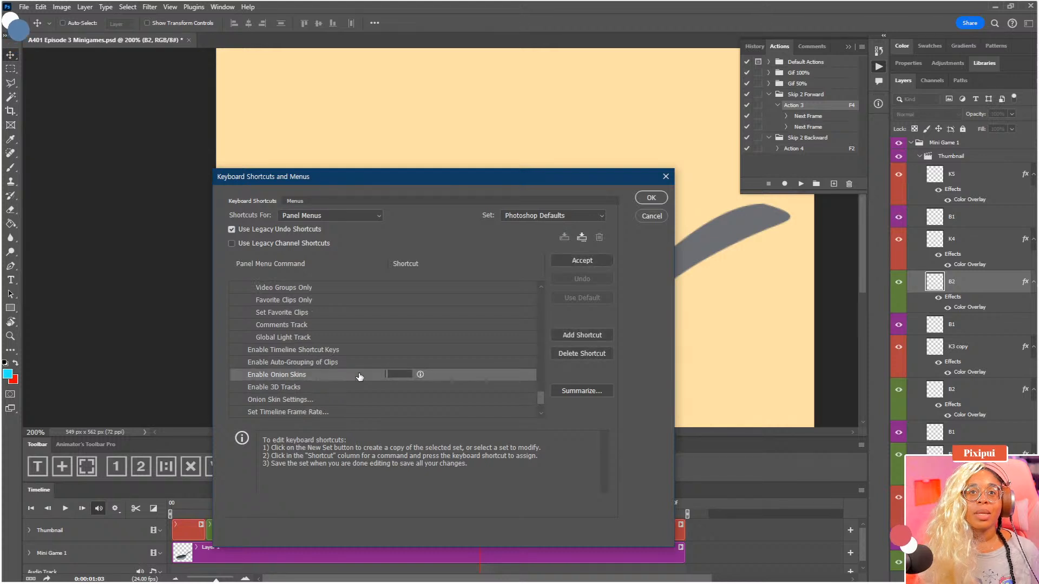
key(F3)
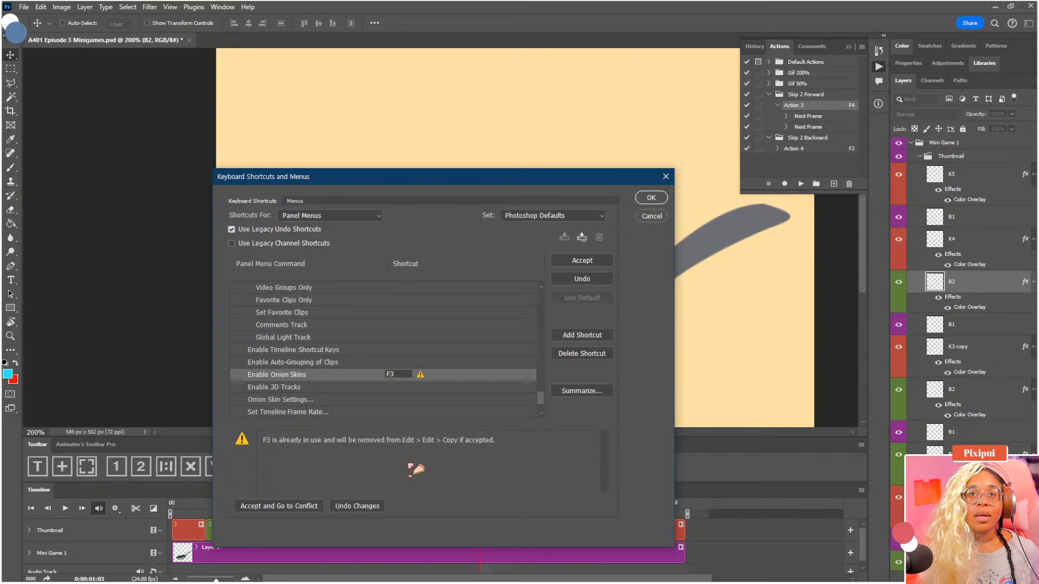
click(593, 262)
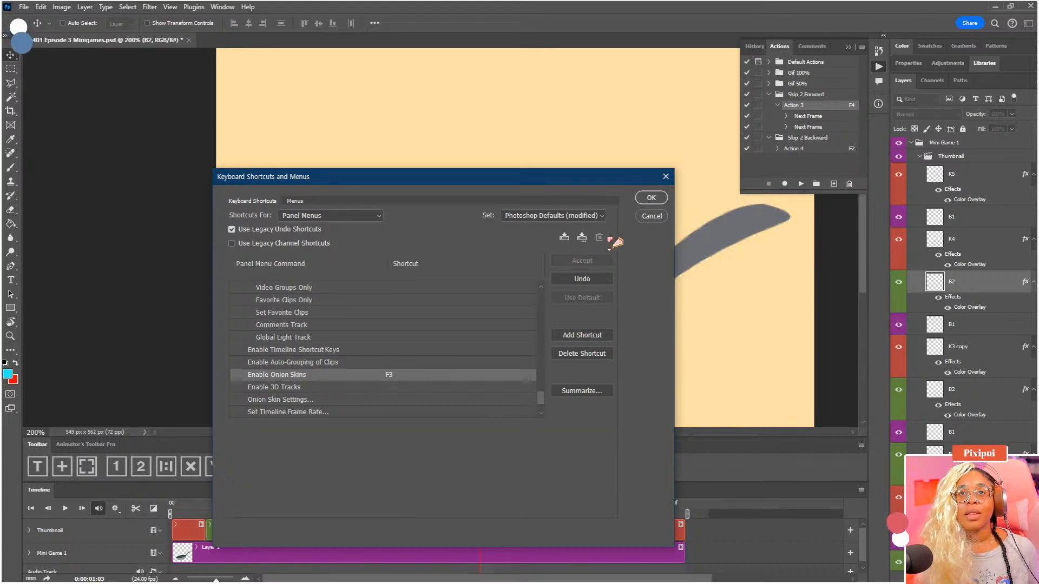
click(651, 199)
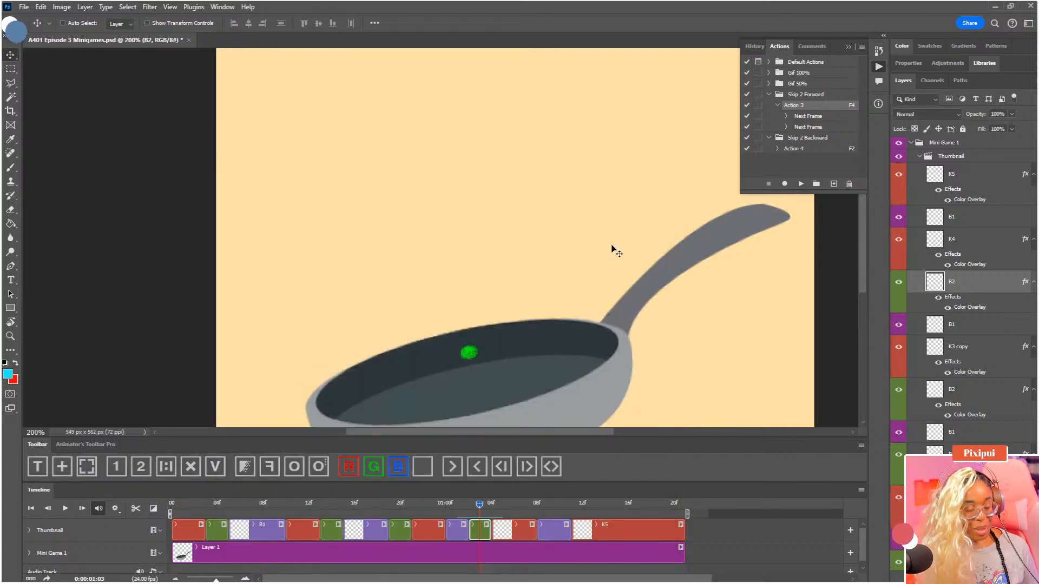
Test the new onion skin shortcut by toggling onion skins on and off at 0:00:01:03
key(F3)
key(F3)
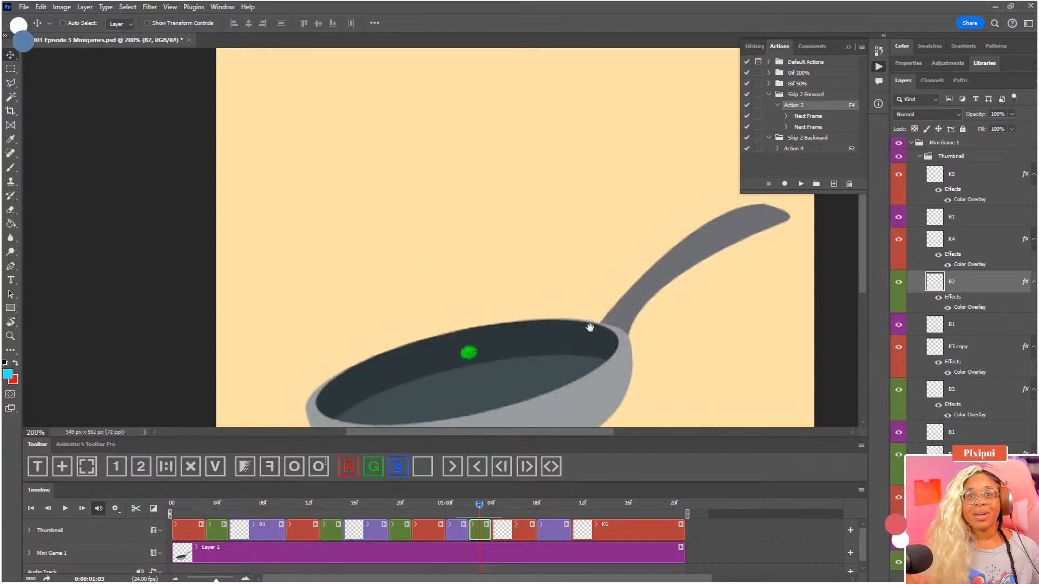
drag(570, 325, 540, 278)
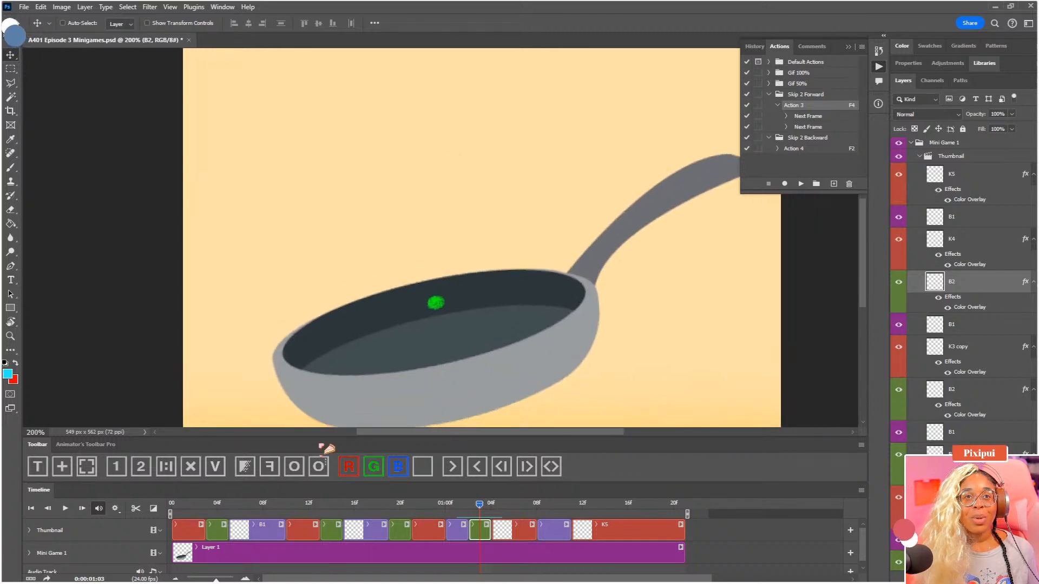
Review the dot's placement across the K4 and B1 frames up to 0:00:01:10, with onion skins off
drag(498, 340, 527, 324)
key(F3)
key(F3)
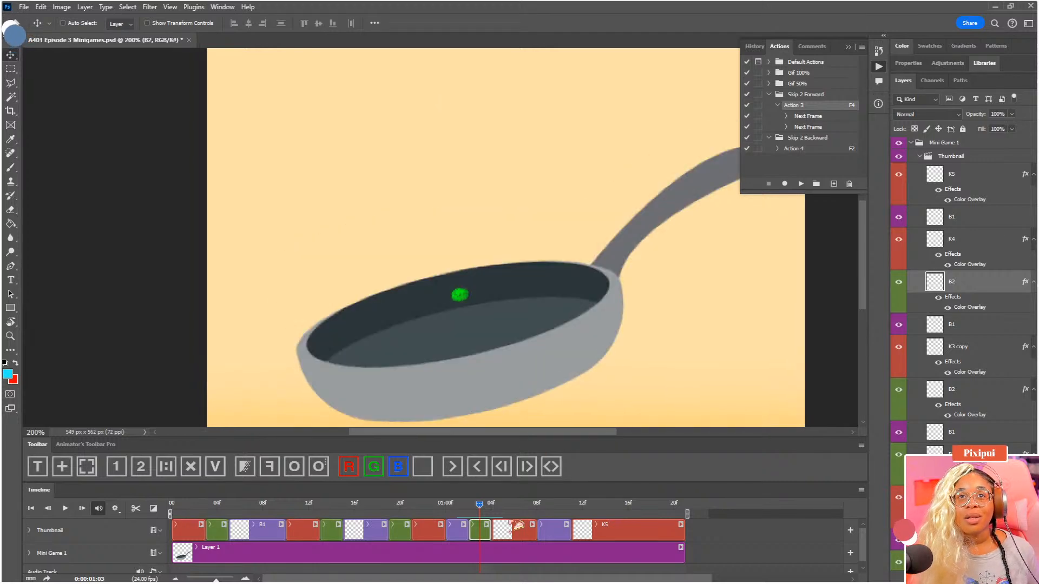
click(491, 505)
click(537, 505)
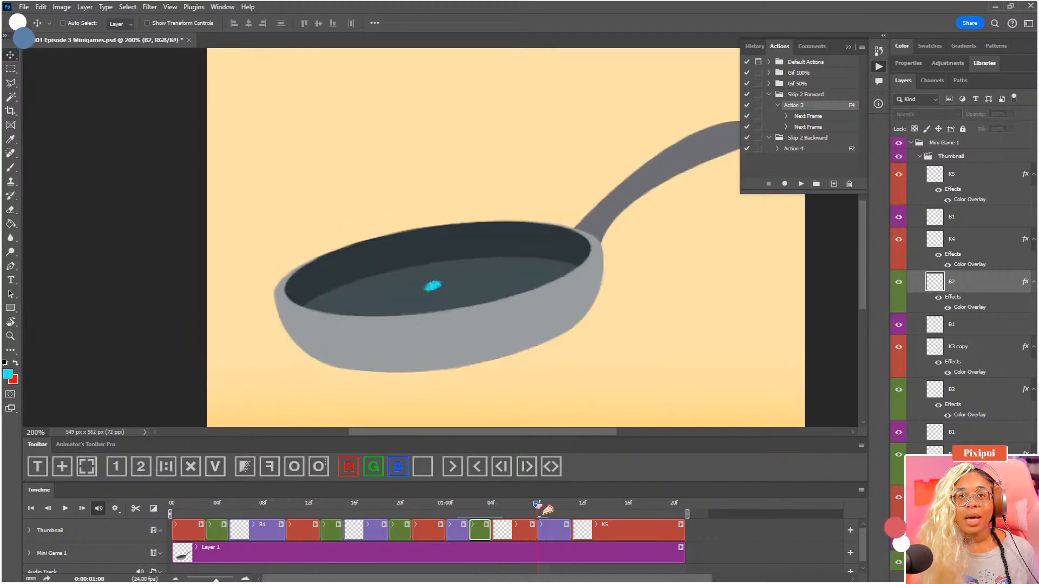
key(Left)
key(Right)
key(Right)
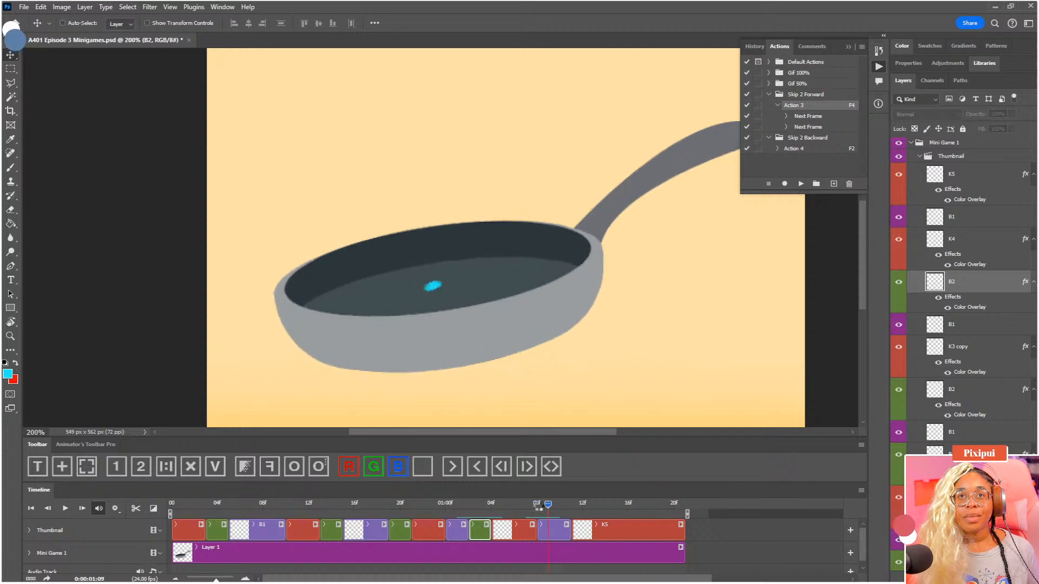
key(Left)
key(Right)
key(Right)
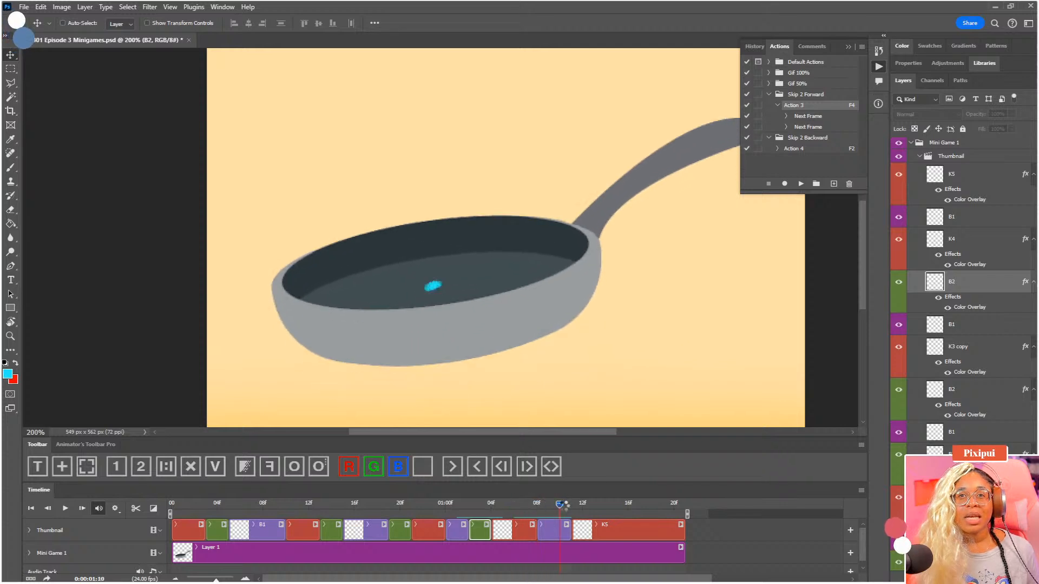
Split the K4 clip on the Thumbnail track at 0:00:01:06
drag(565, 507, 529, 515)
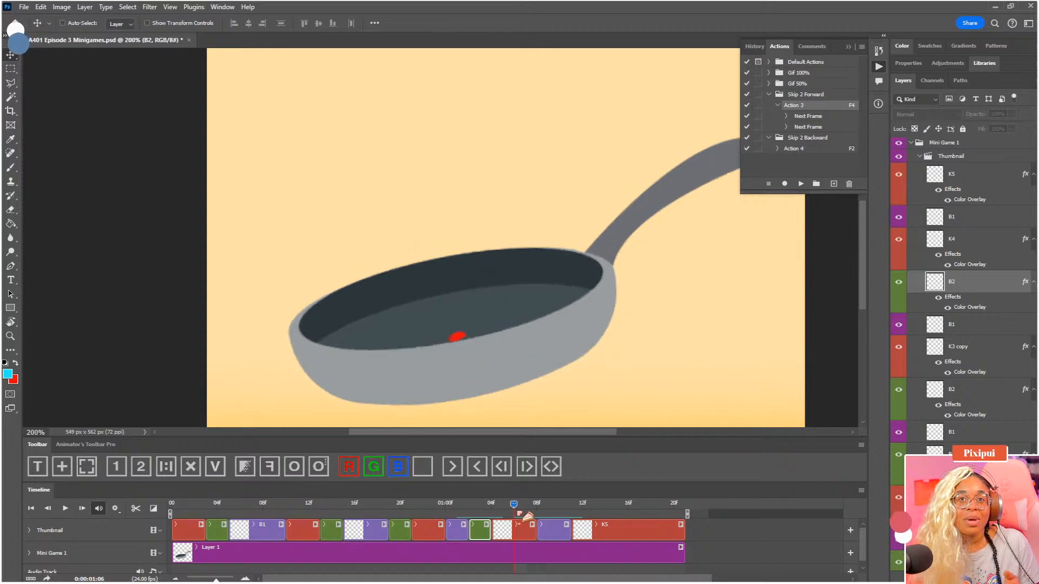
click(521, 532)
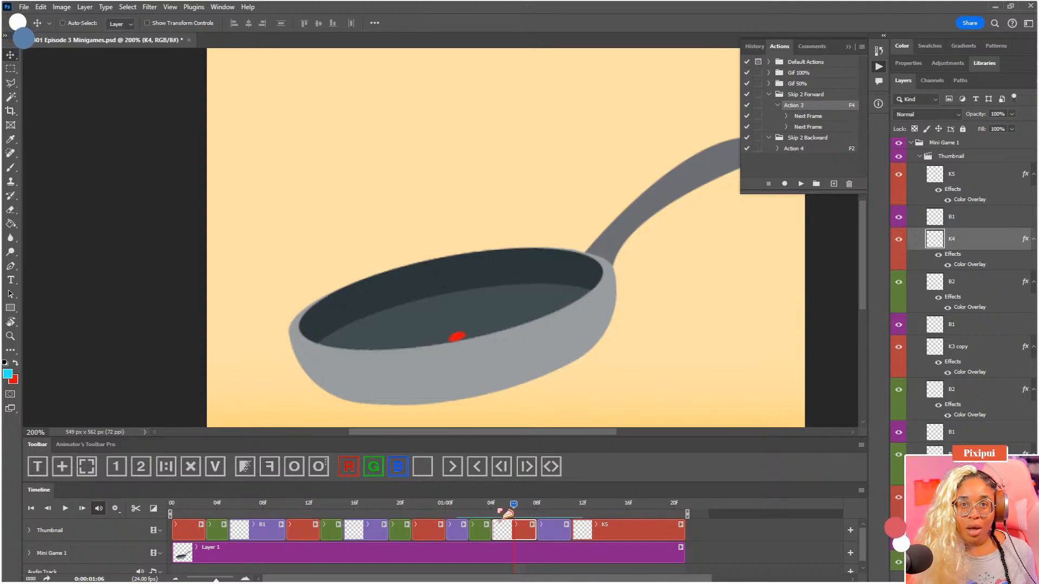
key(F2)
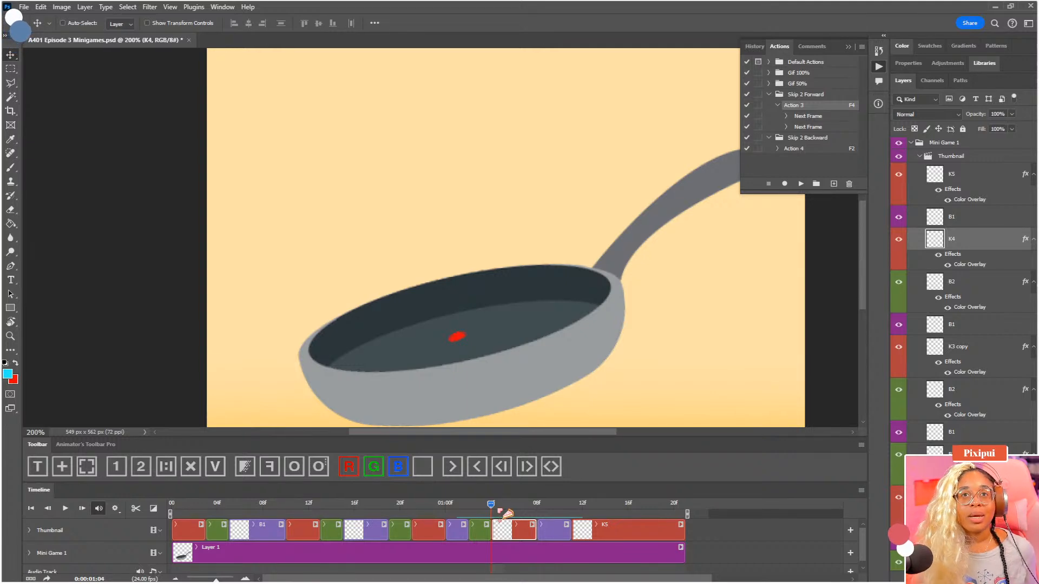
mouse_move(507, 513)
mouse_down()
mouse_move(490, 512)
mouse_move(519, 514)
mouse_up()
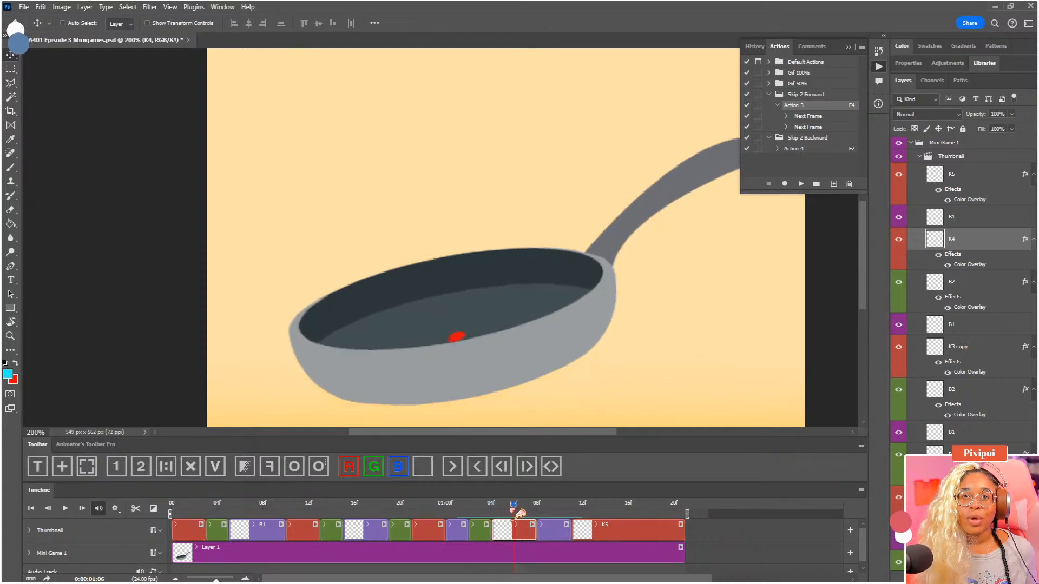
click(136, 509)
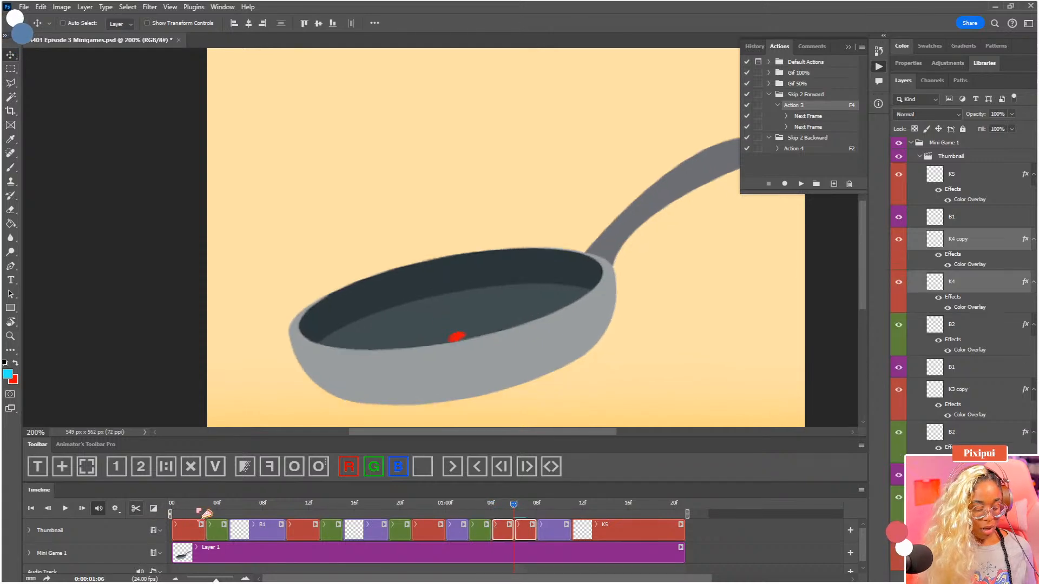
Turn the second half of the split K4 clip green and rename its layer B2
click(525, 531)
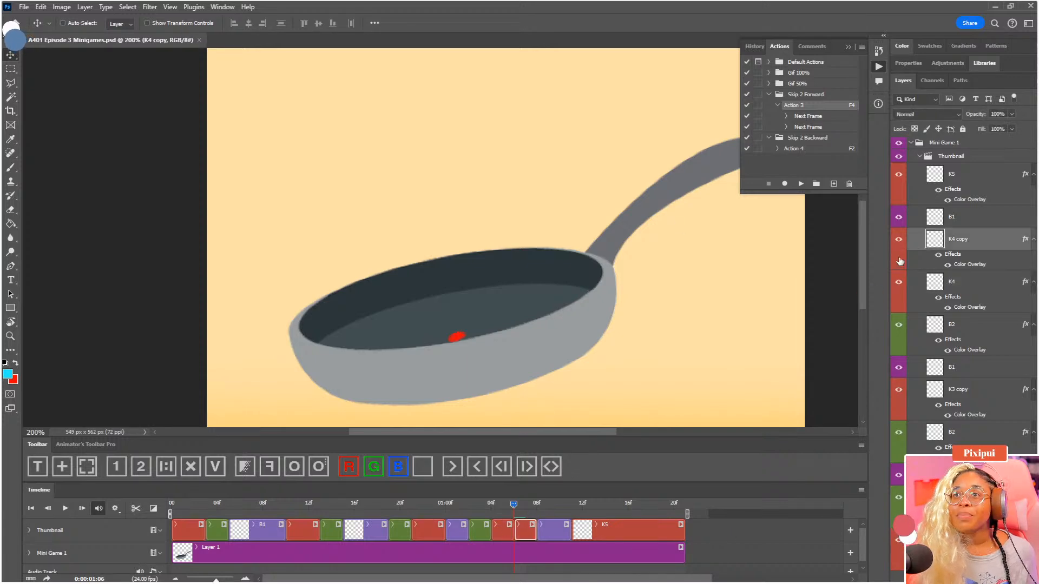
click(374, 466)
double_click(956, 238)
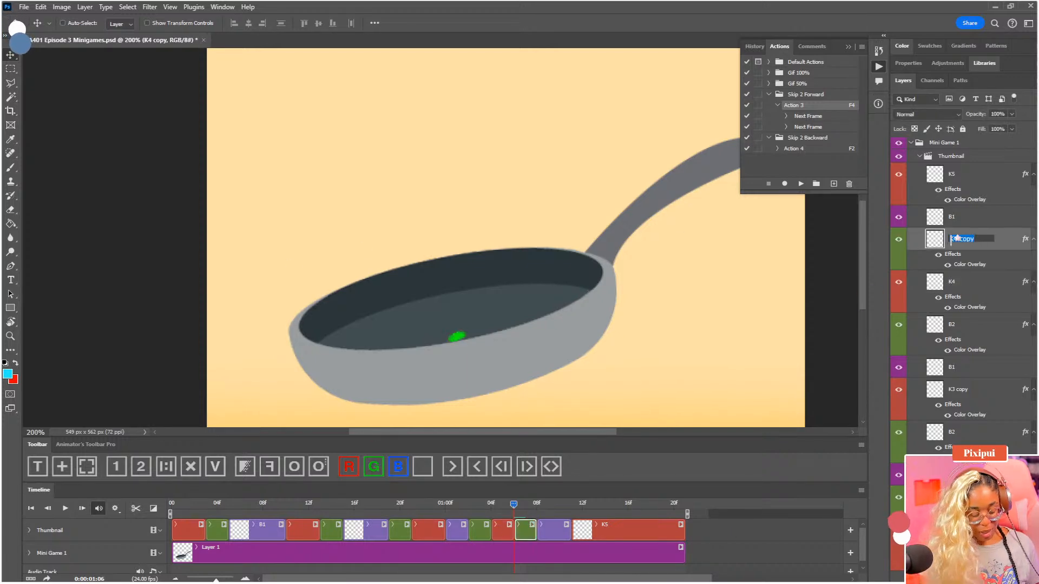
text(B2)
key(Return)
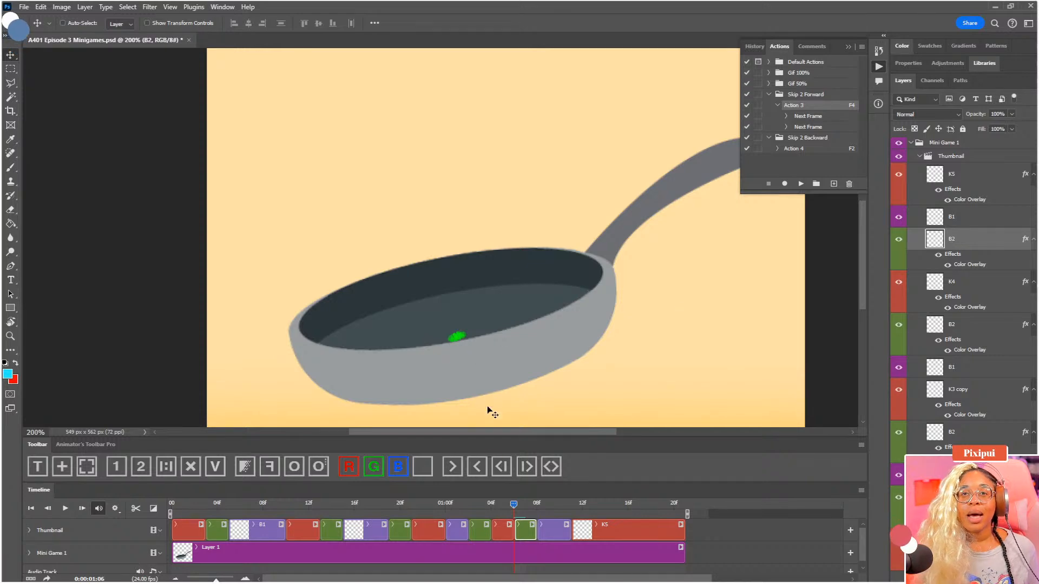
Show onion skins and shift the new B2 dot slightly up and left, toward the blue B1 dot at 0:00:01:07
key(F3)
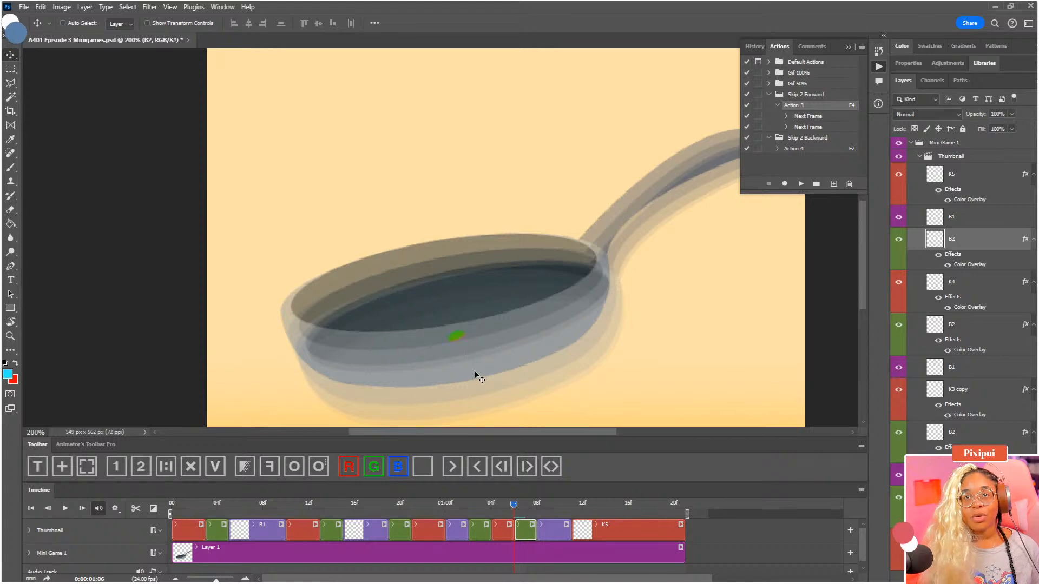
key(Left)
key(Left)
key(Left)
key(Left)
key(Left)
key(Up)
key(Up)
key(Up)
key(Up)
key(Up)
click(529, 506)
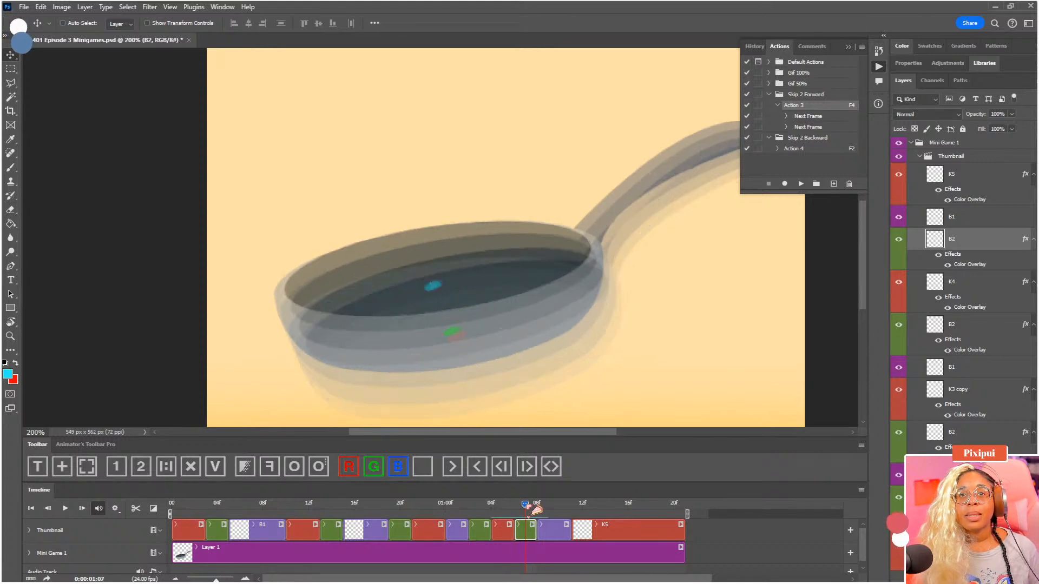
drag(460, 339, 456, 330)
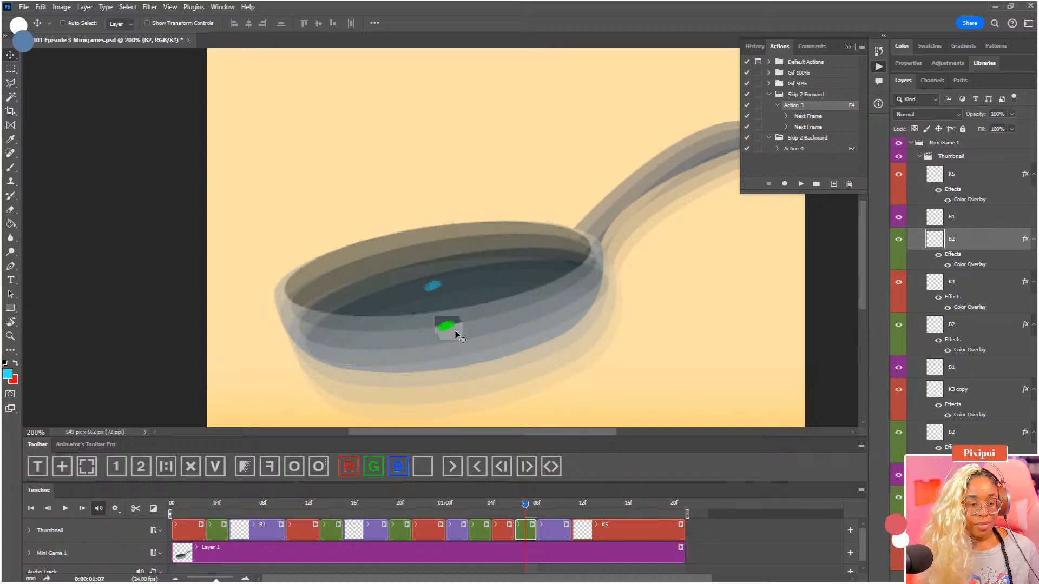
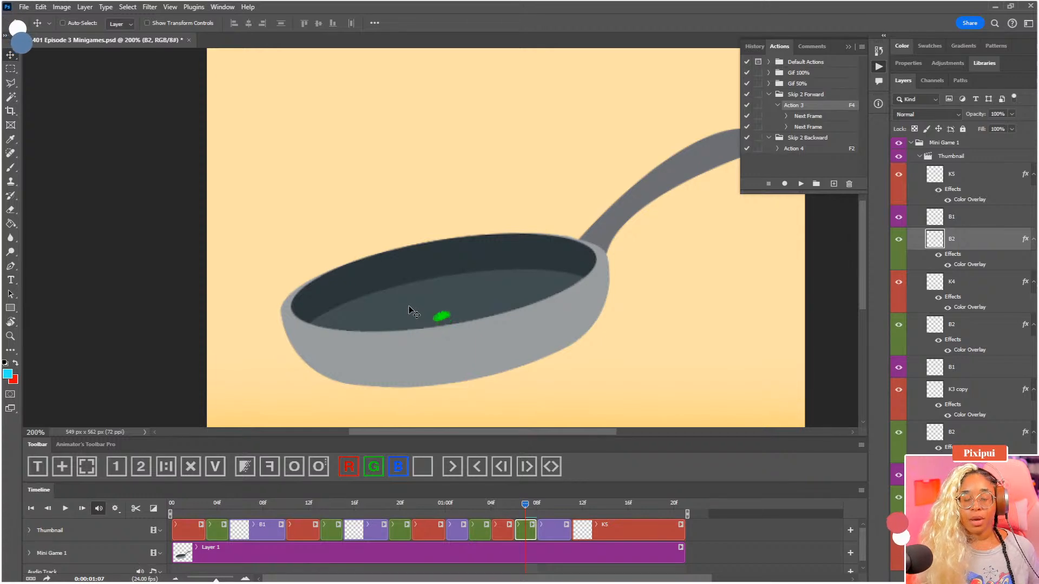
Undo the last nudge of the green B2 dot at 0:00:01:06 and save the document
drag(525, 510, 549, 511)
key(F2)
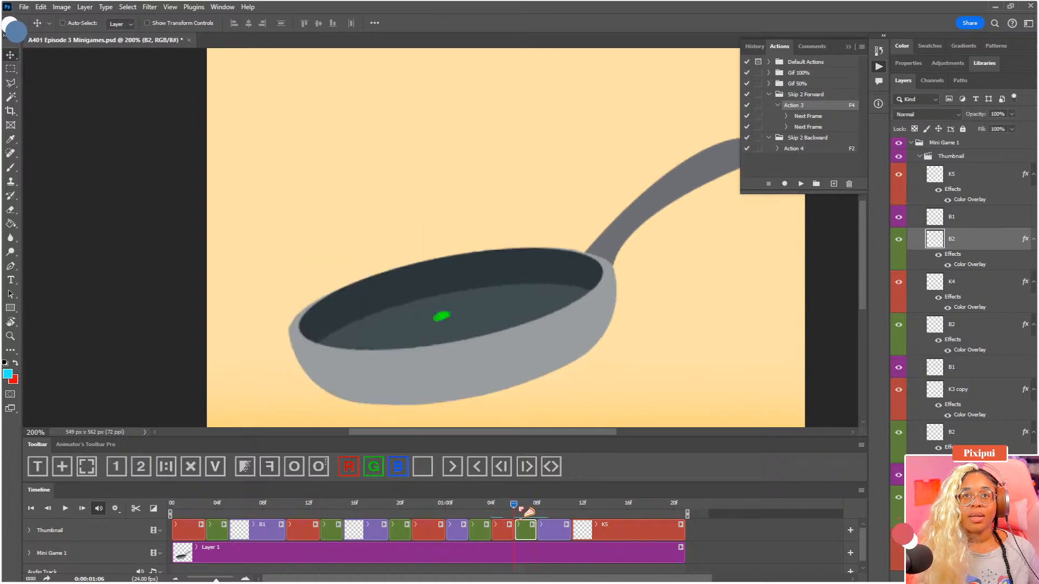
key(ctrl+z)
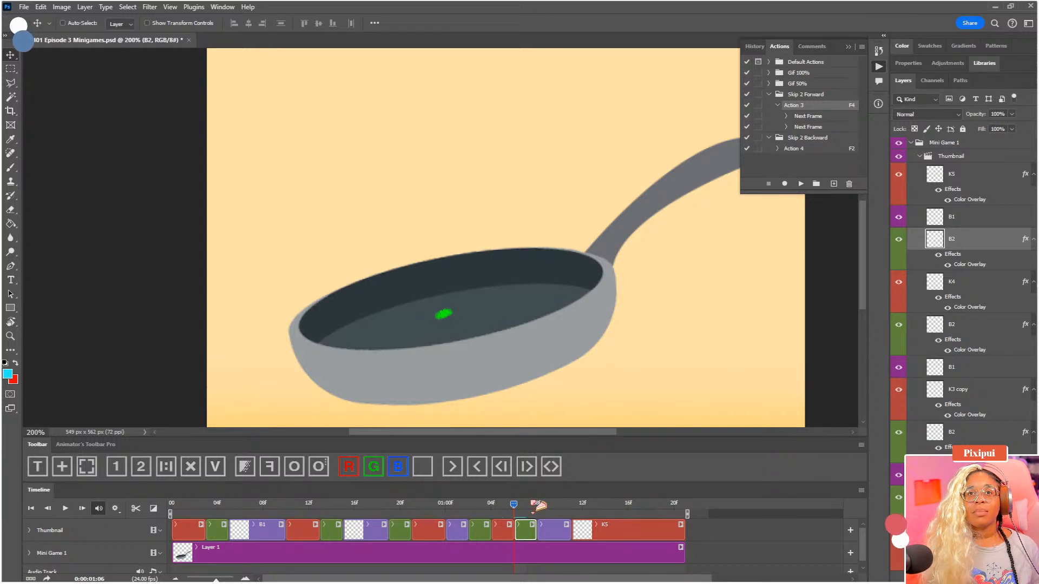
click(534, 507)
mouse_move(538, 507)
mouse_down()
mouse_move(526, 509)
mouse_move(545, 509)
mouse_up()
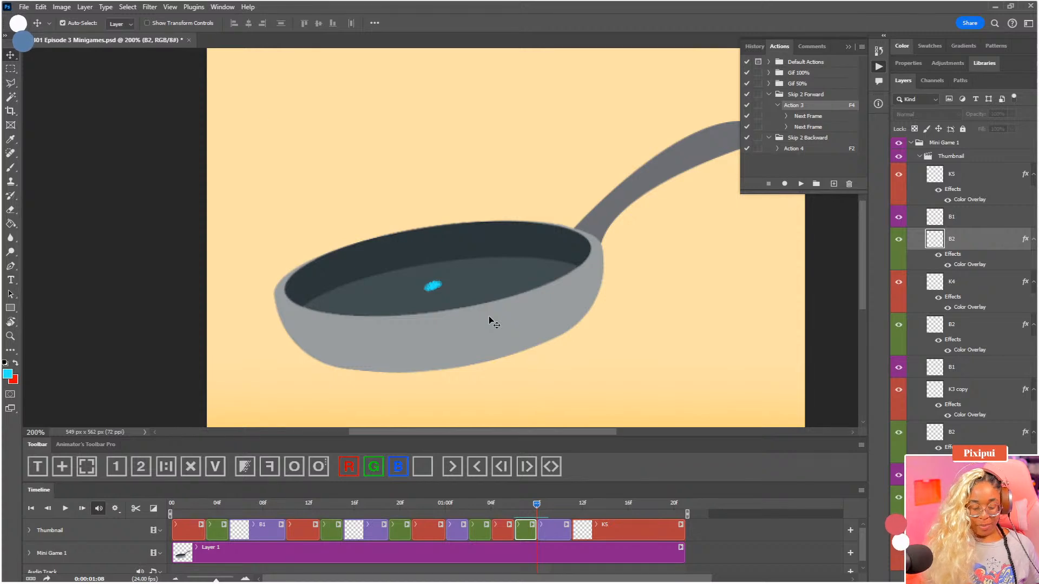
key(ctrl+0)
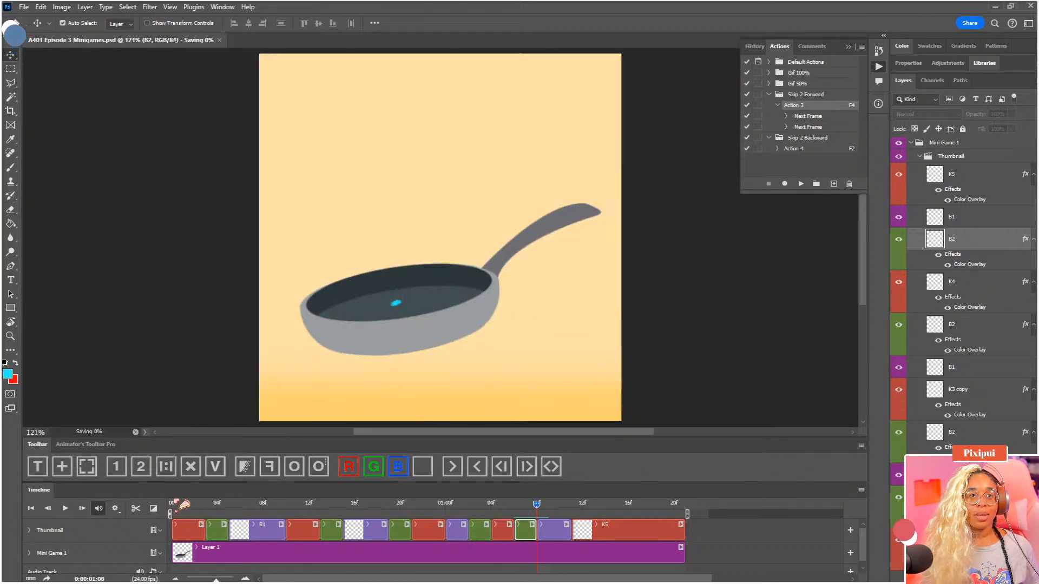
Examine the dot's placement at the start of each Thumbnail clip, from 0:00:00:00 through to the K5 clip
click(173, 504)
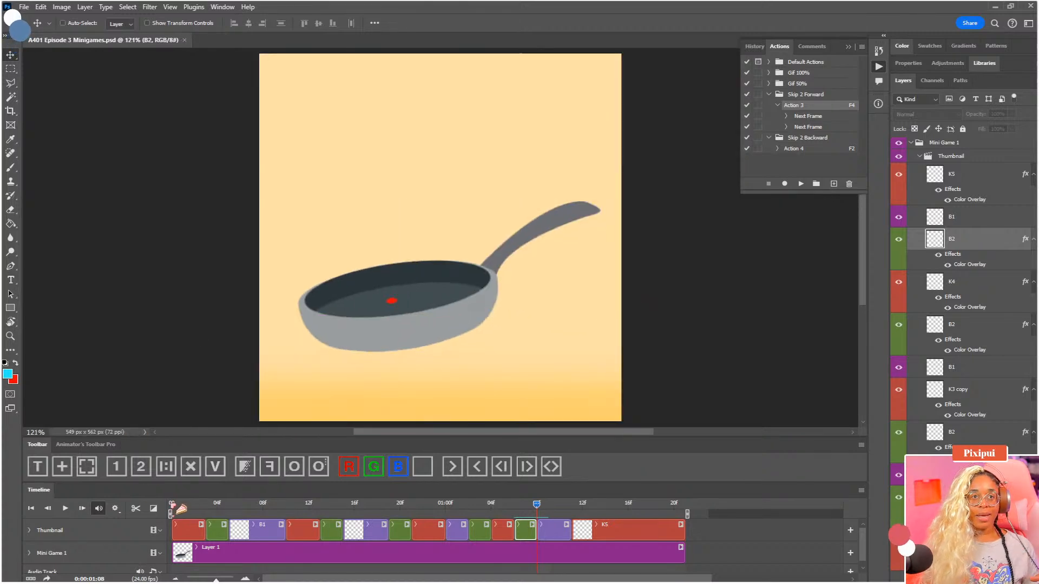
click(206, 505)
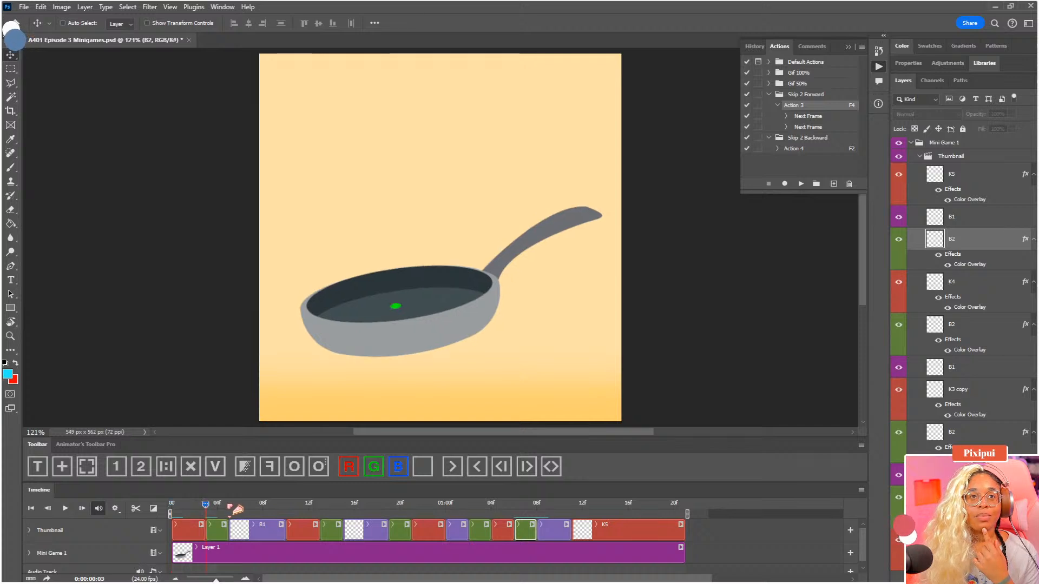
click(229, 505)
click(286, 505)
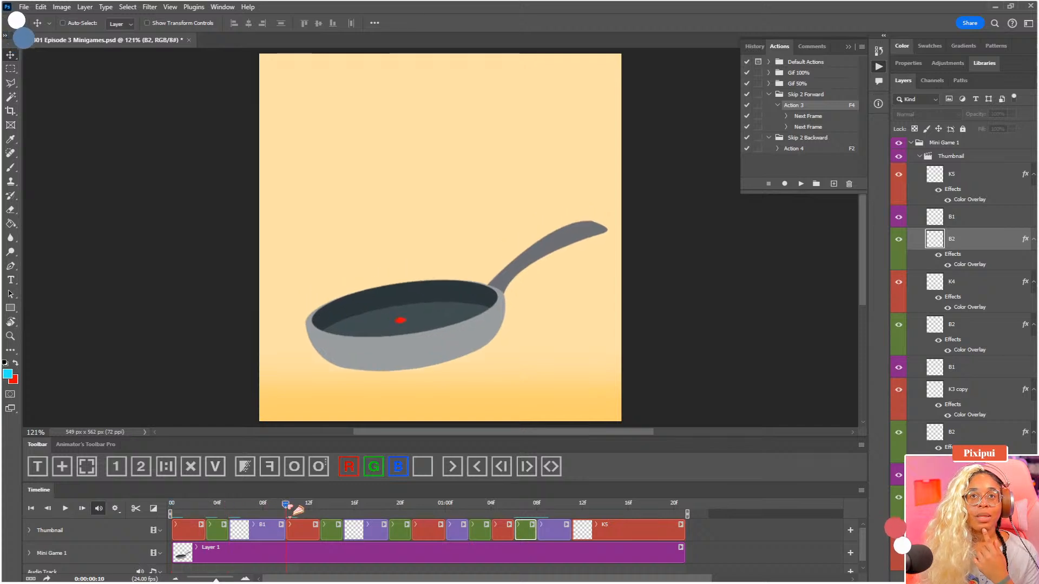
click(320, 505)
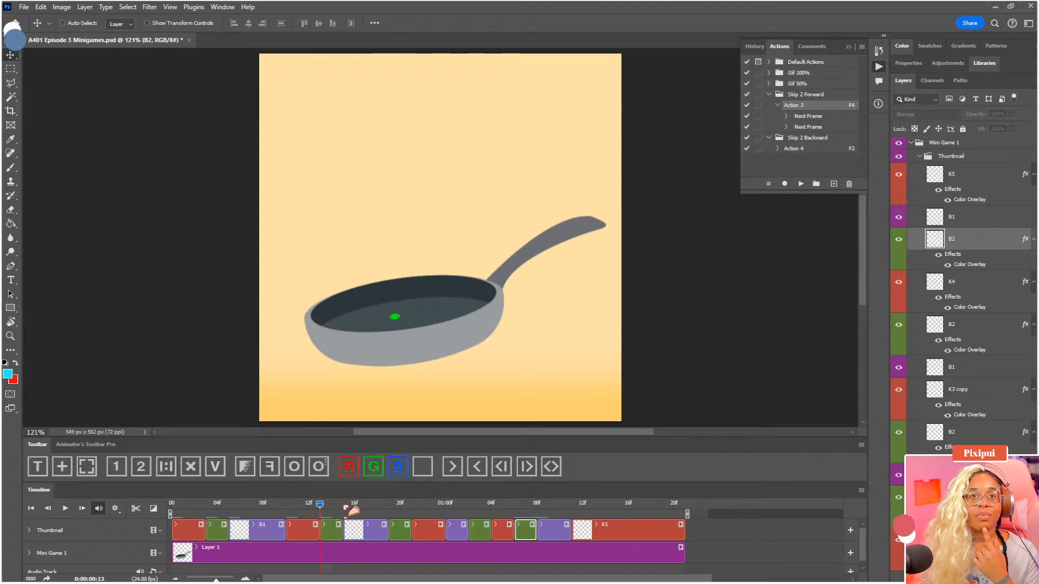
click(344, 505)
click(389, 505)
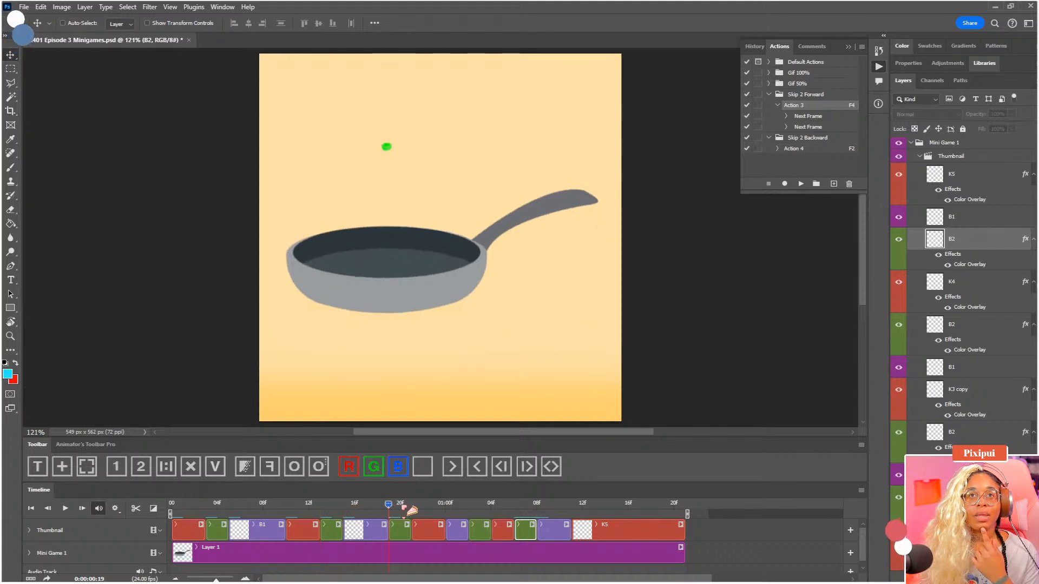
click(411, 505)
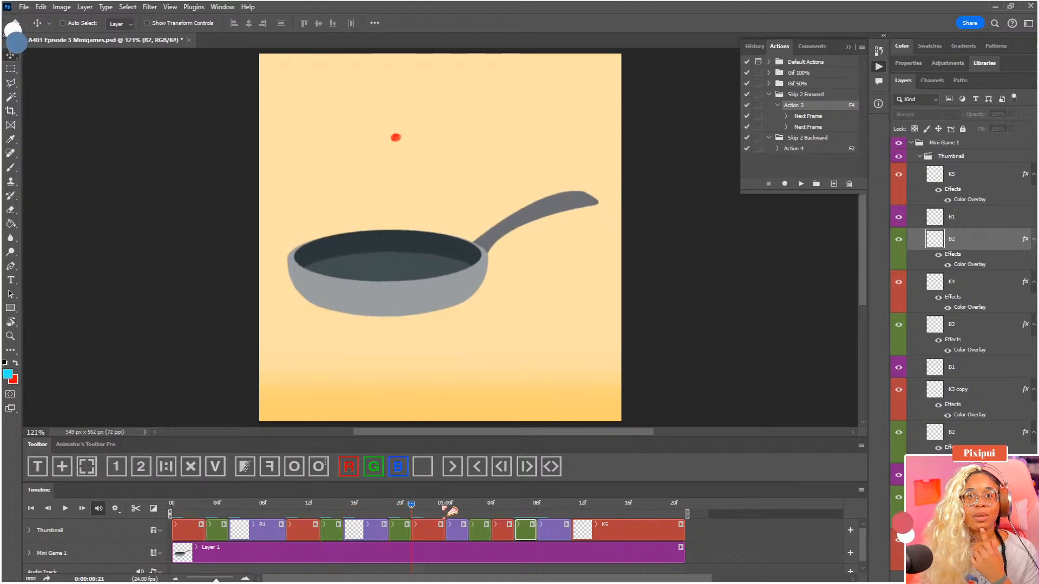
click(445, 506)
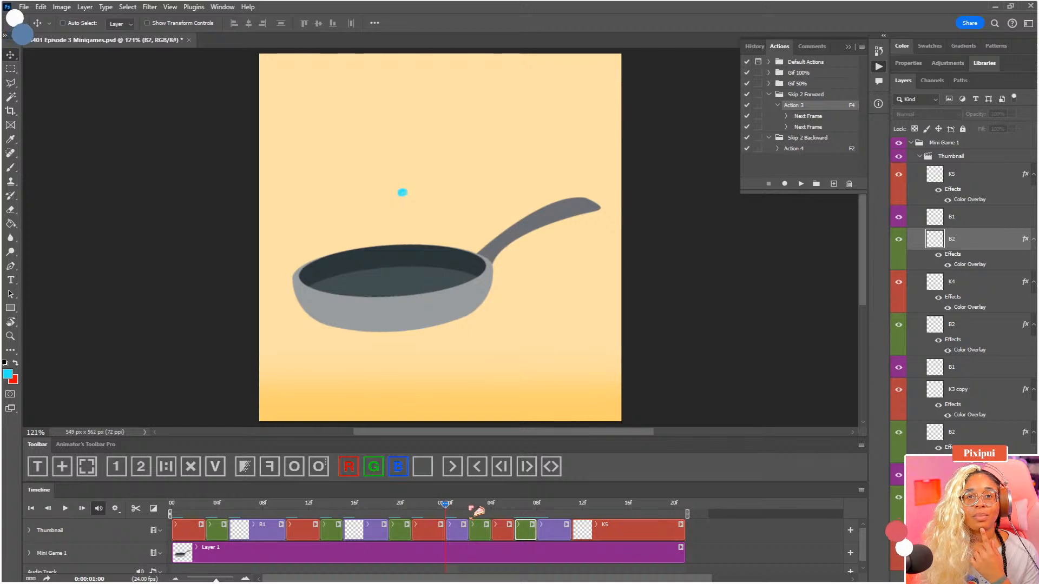
click(468, 507)
click(492, 506)
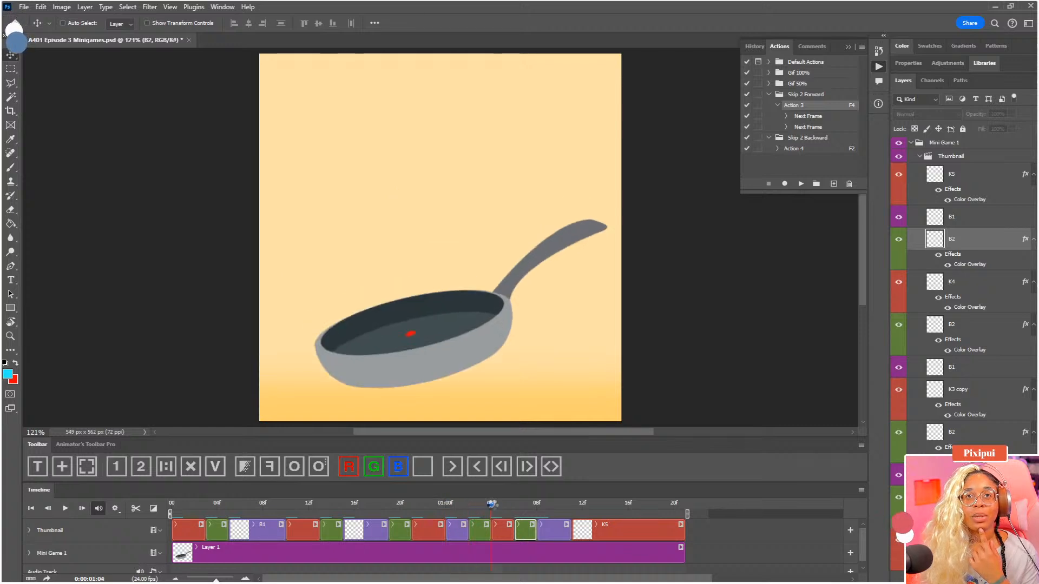
click(513, 507)
click(537, 507)
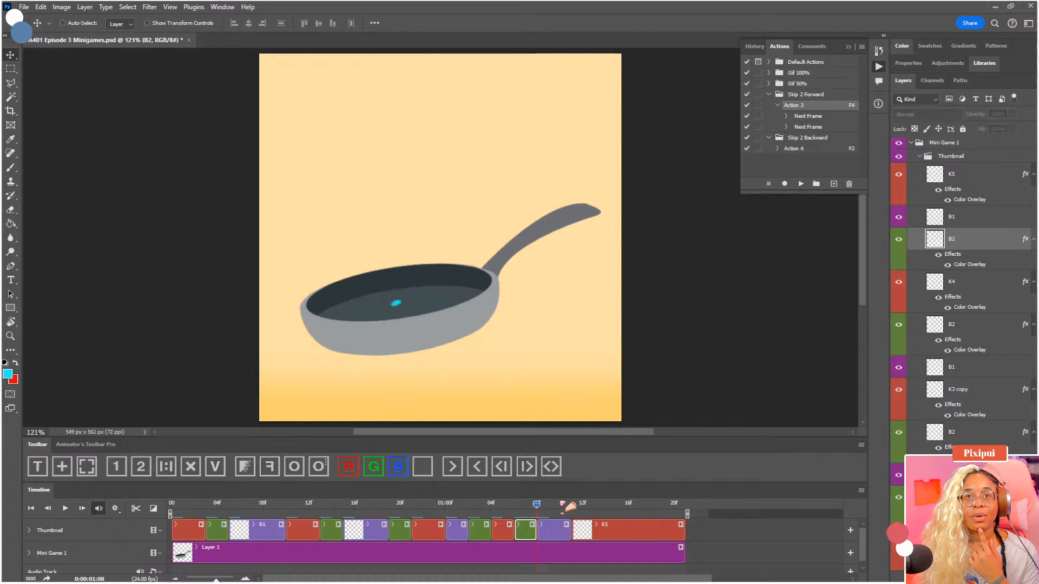
click(573, 507)
click(240, 506)
drag(145, 498, 135, 498)
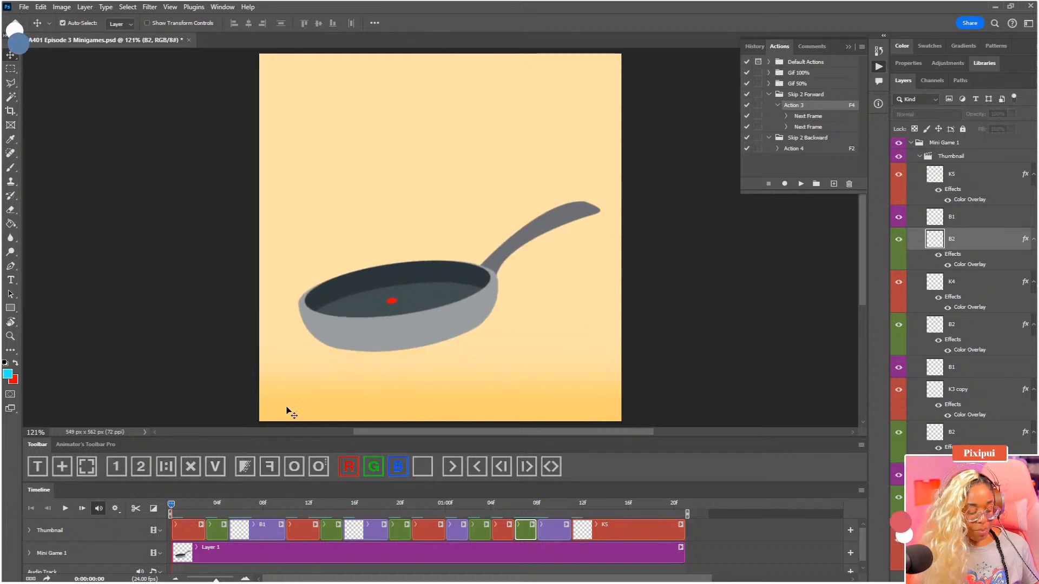
Save the document and play back the whole animation at 100% zoom
key(ctrl+s)
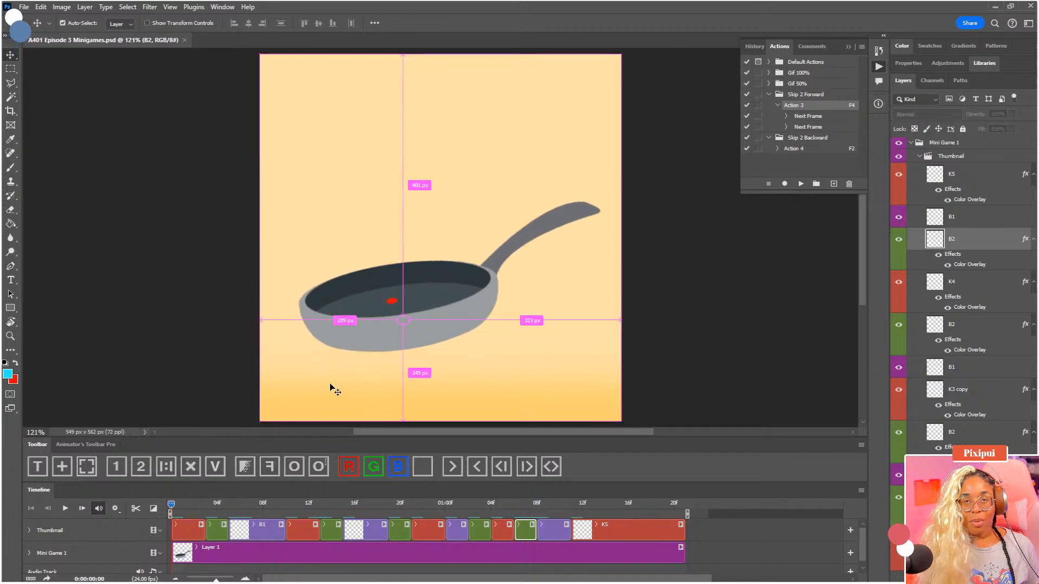
key(ctrl+1)
key(space)
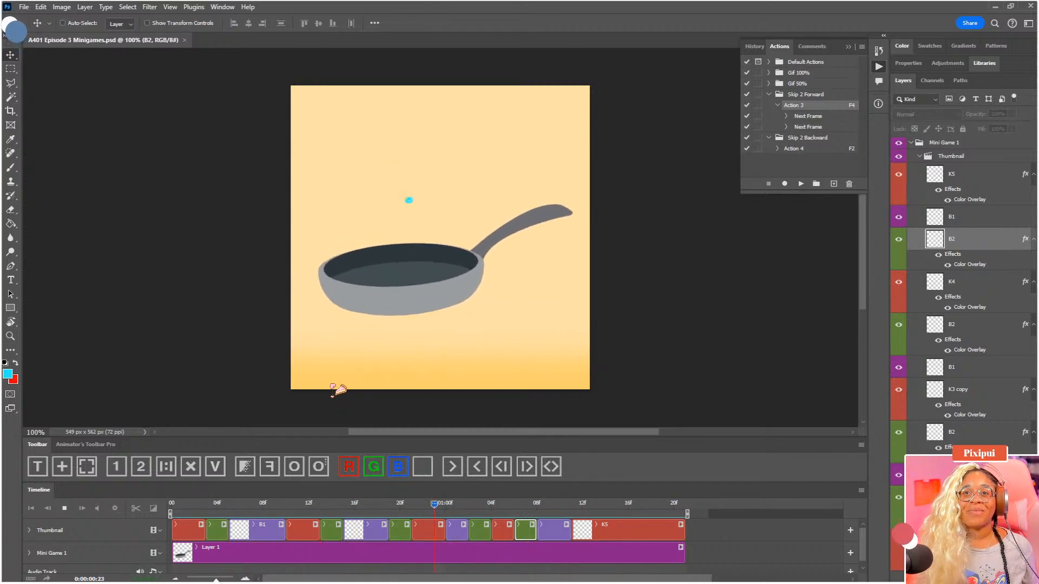
key(space)
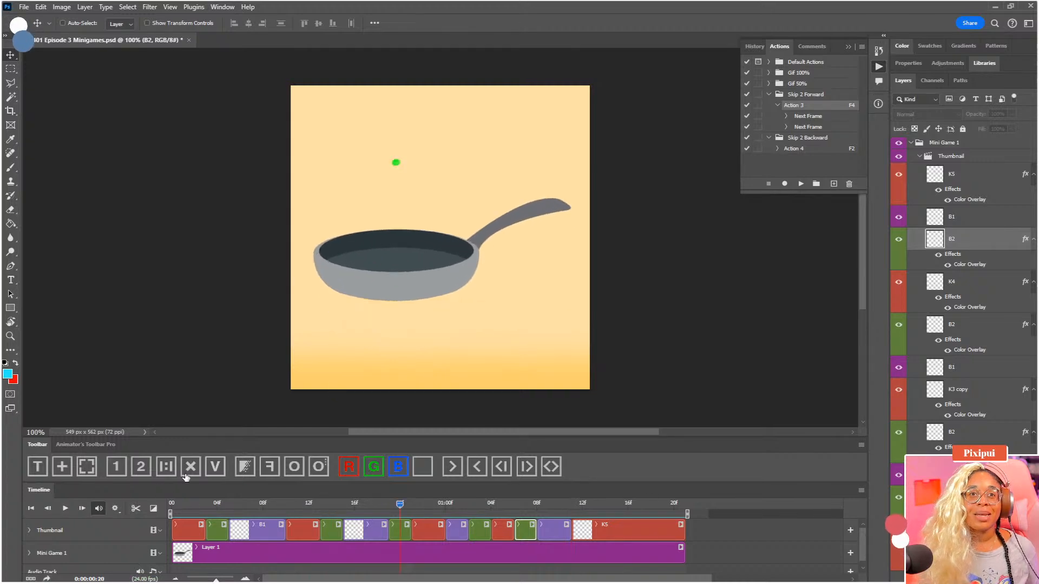
Shrink the timeline area to give the canvas more height and save the document
drag(191, 493, 188, 501)
drag(34, 499, 87, 580)
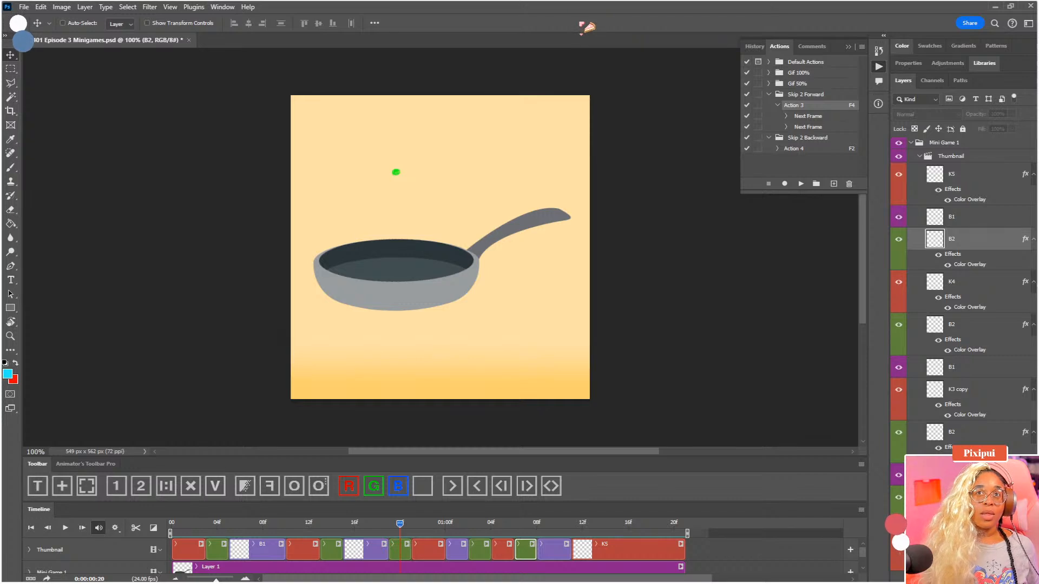
key(ctrl+s)
Split the K1 clip on the Thumbnail track at 0:00:00:01
key(ctrl+plus)
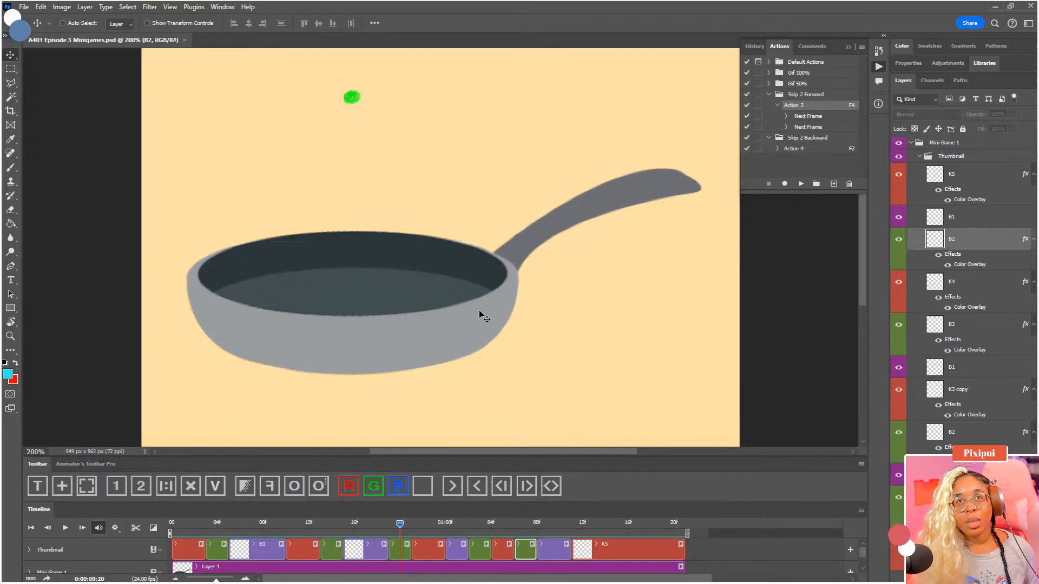
key(ctrl+minus)
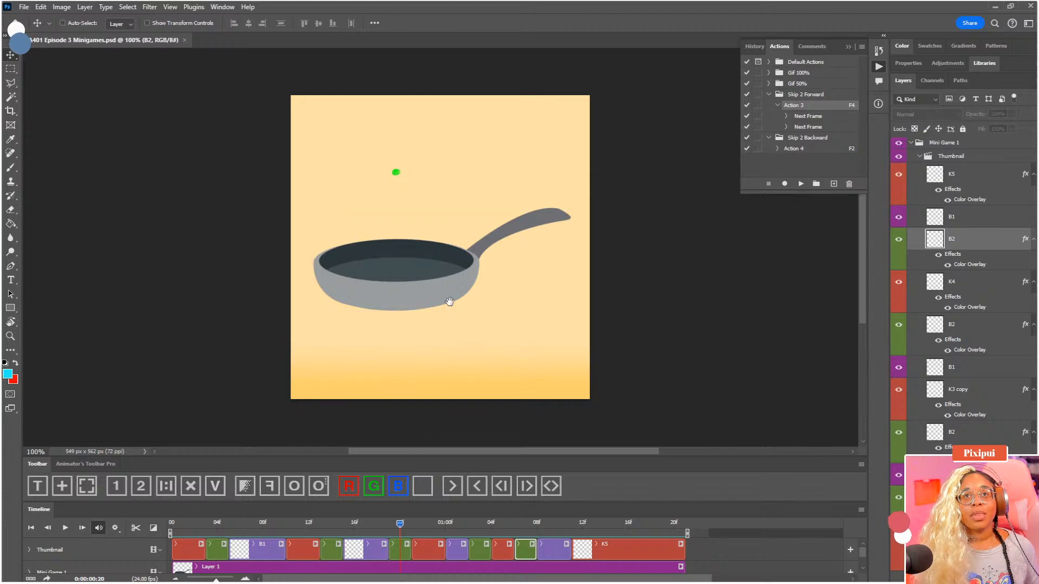
drag(451, 304, 479, 324)
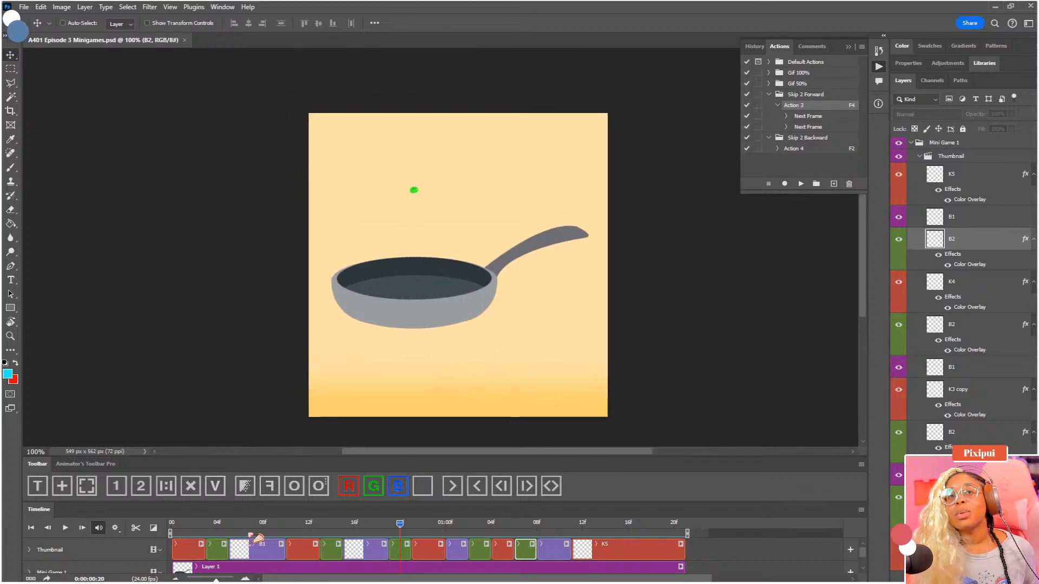
click(184, 533)
drag(185, 532, 172, 532)
drag(373, 340, 375, 335)
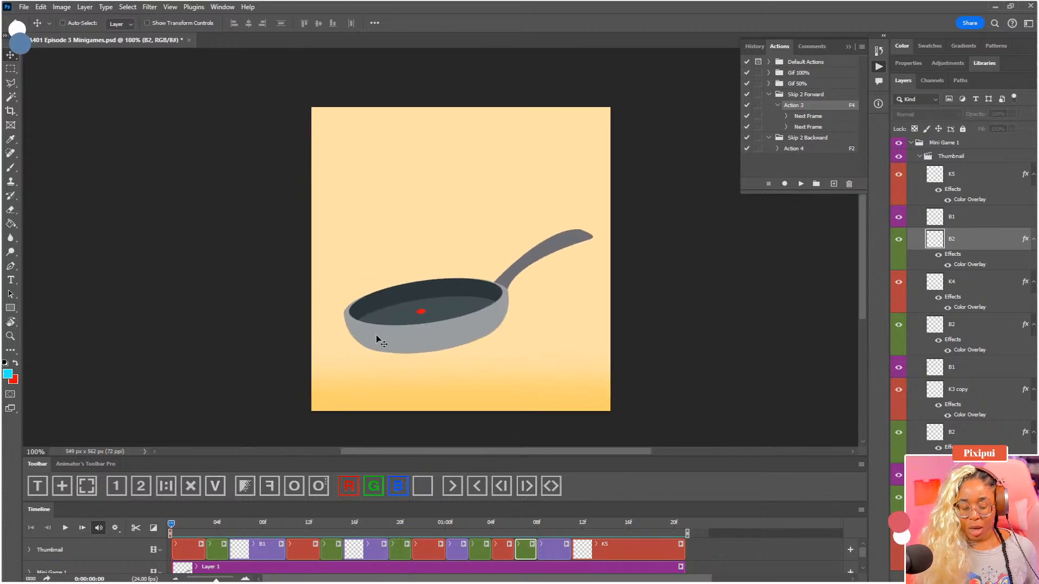
key(ctrl)
key(ctrl+plus)
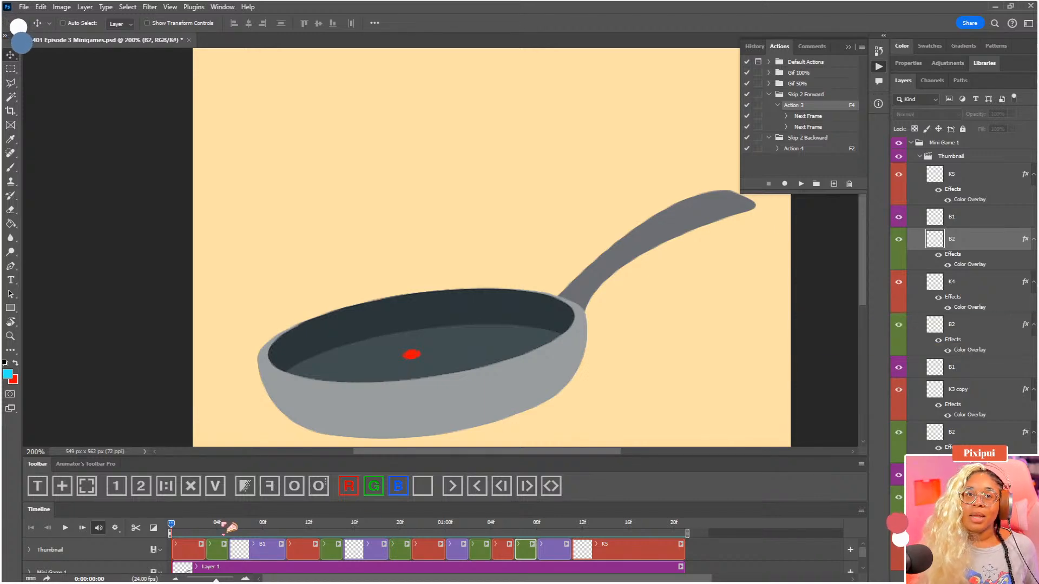
click(190, 546)
mouse_move(186, 531)
mouse_down()
mouse_move(201, 533)
mouse_move(193, 535)
mouse_up()
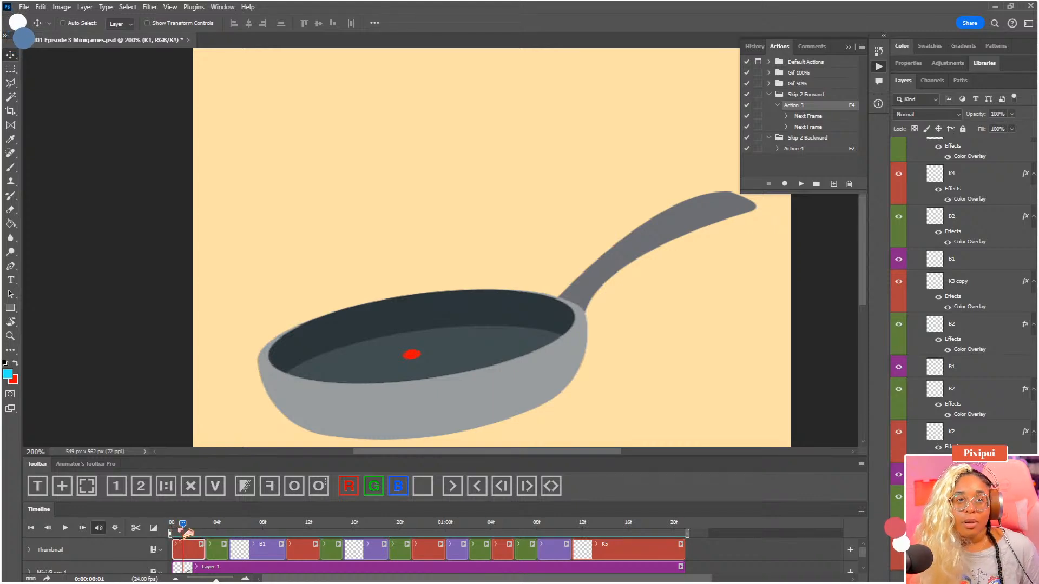
click(137, 529)
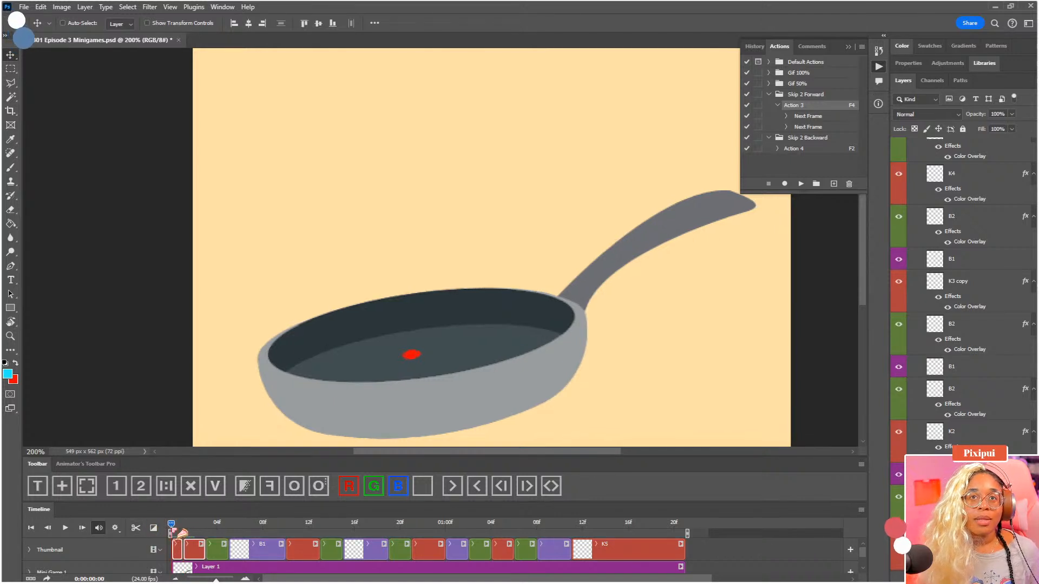
Turn the second half of the split K1 clip, layer K1 copy, blue
click(195, 551)
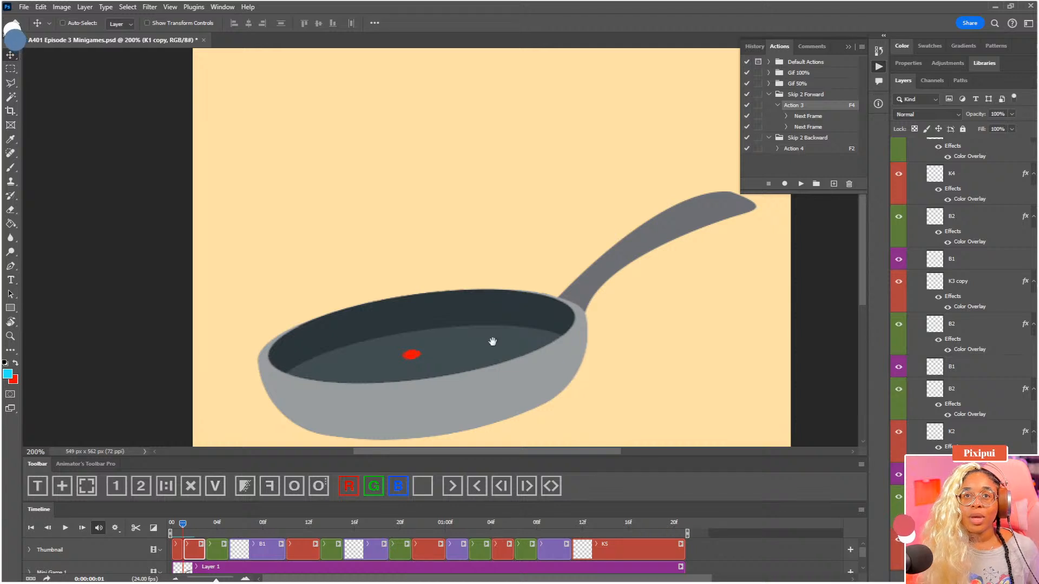
scroll(492, 341, up, 2)
drag(520, 300, 537, 222)
click(396, 490)
Nudge the blue K1 copy dot 2 px down and 2 px right at 0:00:00:01
drag(455, 307, 457, 319)
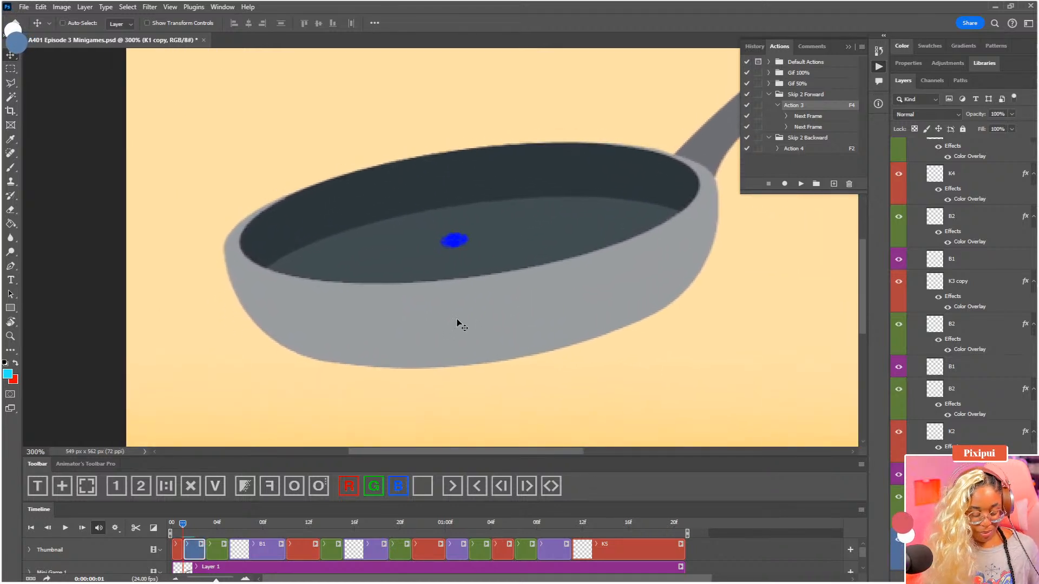
key(Down)
key(Down)
key(Right)
key(Right)
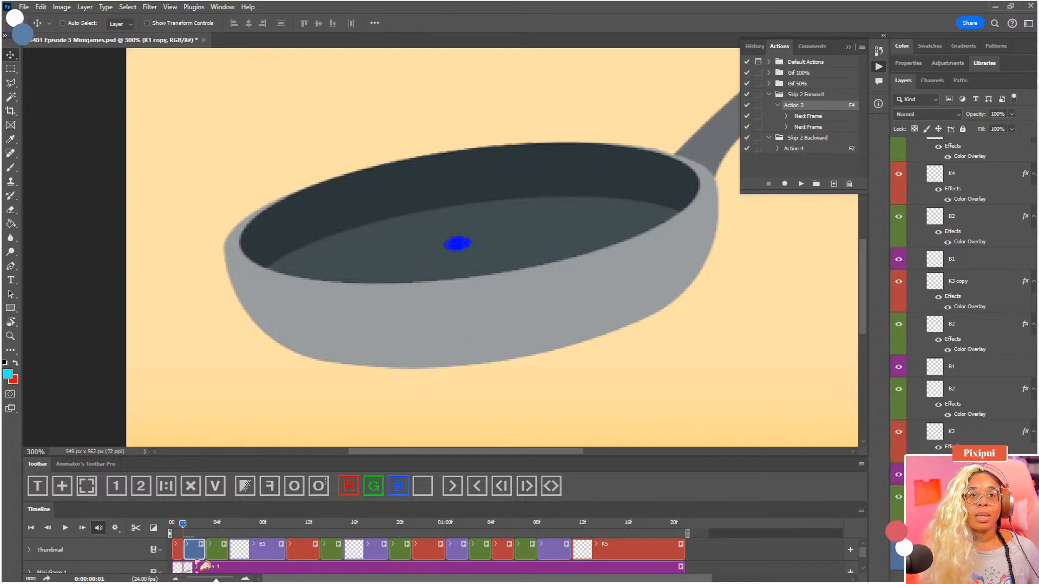
Trim the blue K1 copy clip to end at 0:00:00:02 and insert a one-frame duplicate of it there
drag(184, 523, 200, 527)
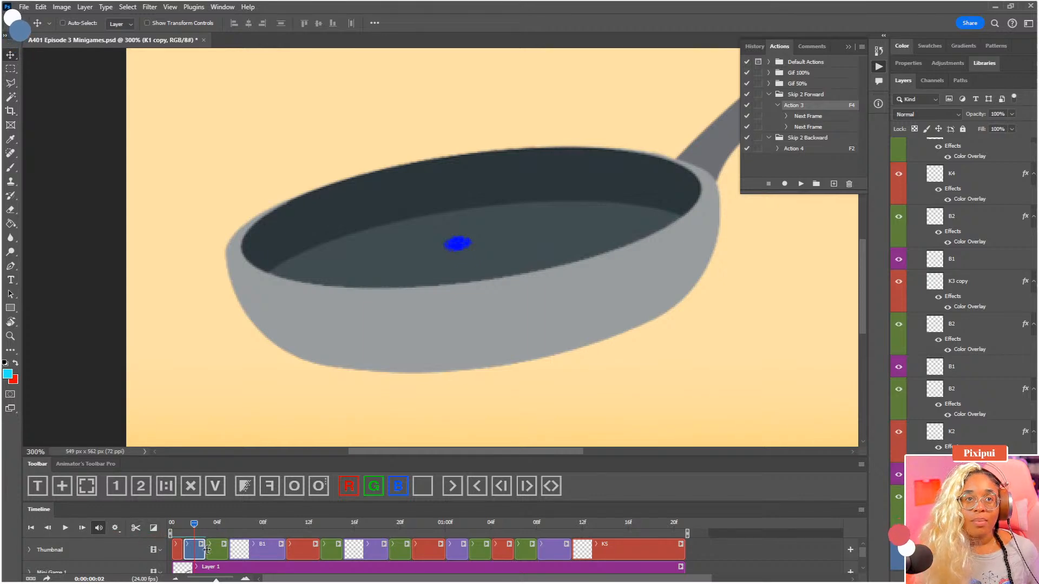
drag(202, 553, 193, 554)
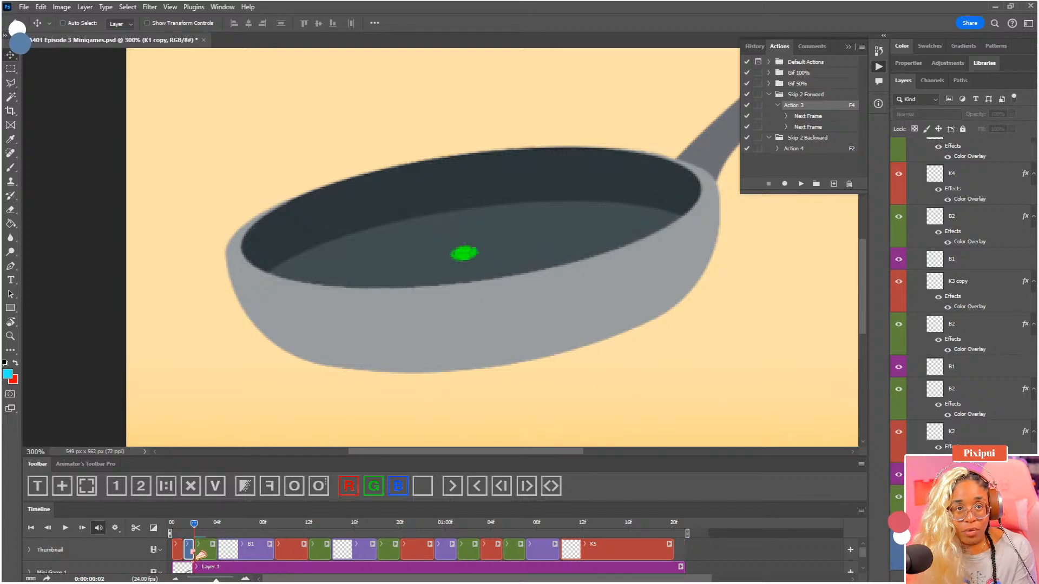
click(166, 489)
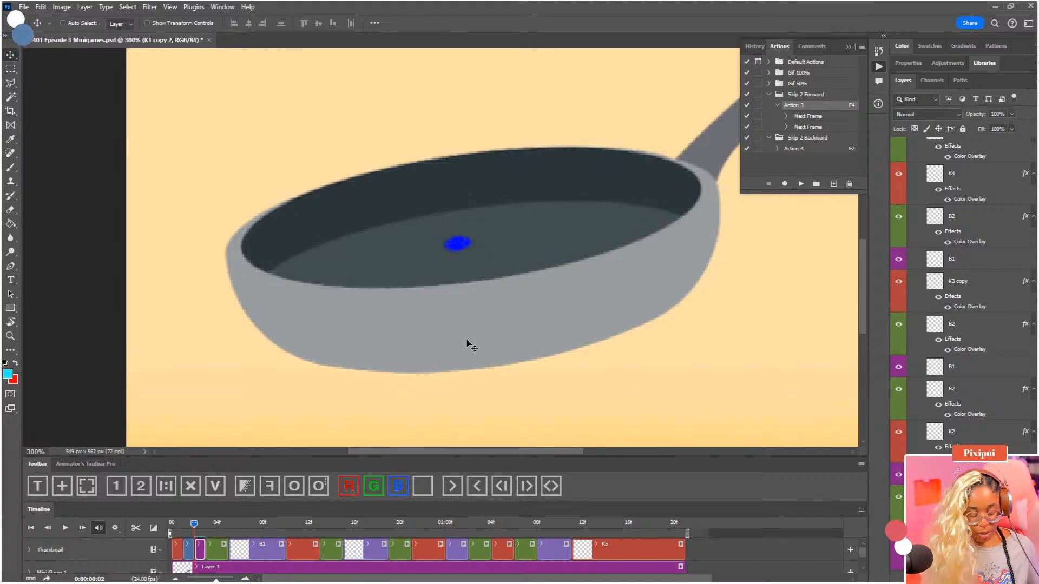
Nudge the duplicated dot on layer K1 copy 2 by 4 px right and 4 px down at 0:00:00:02
key(Right)
key(Down)
key(Right)
key(Down)
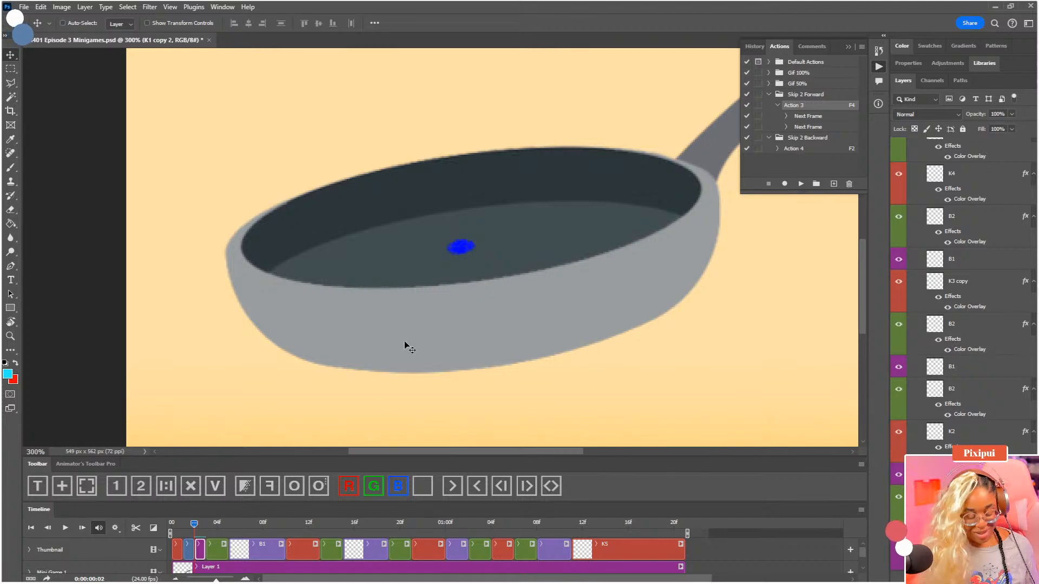
key(Right)
key(Down)
key(Right)
key(Down)
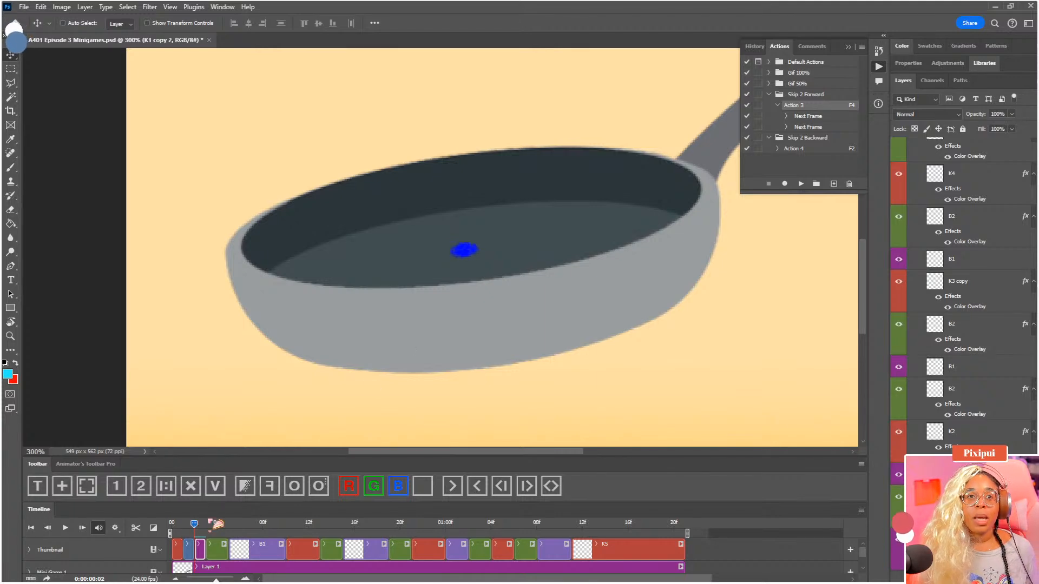
Nudge the green B2 dot at 0:00:00:03 by 1 px down and 1 px right, and play back the animation
mouse_move(191, 530)
mouse_down()
mouse_move(176, 530)
mouse_move(205, 532)
mouse_up()
click(217, 551)
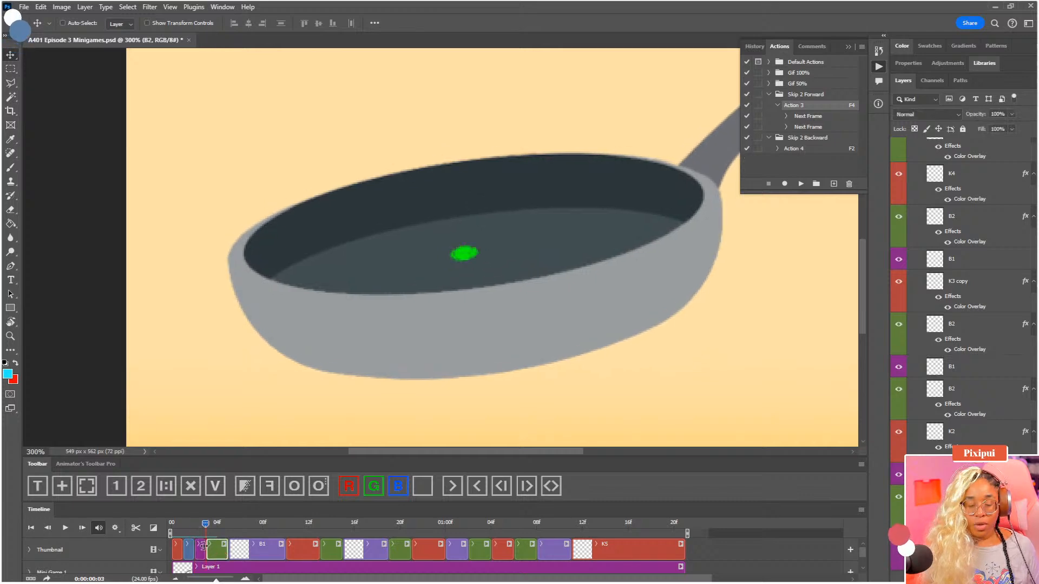
key(Down)
key(Right)
mouse_move(207, 532)
mouse_down()
mouse_move(197, 533)
mouse_move(228, 532)
mouse_move(196, 533)
mouse_up()
key(space)
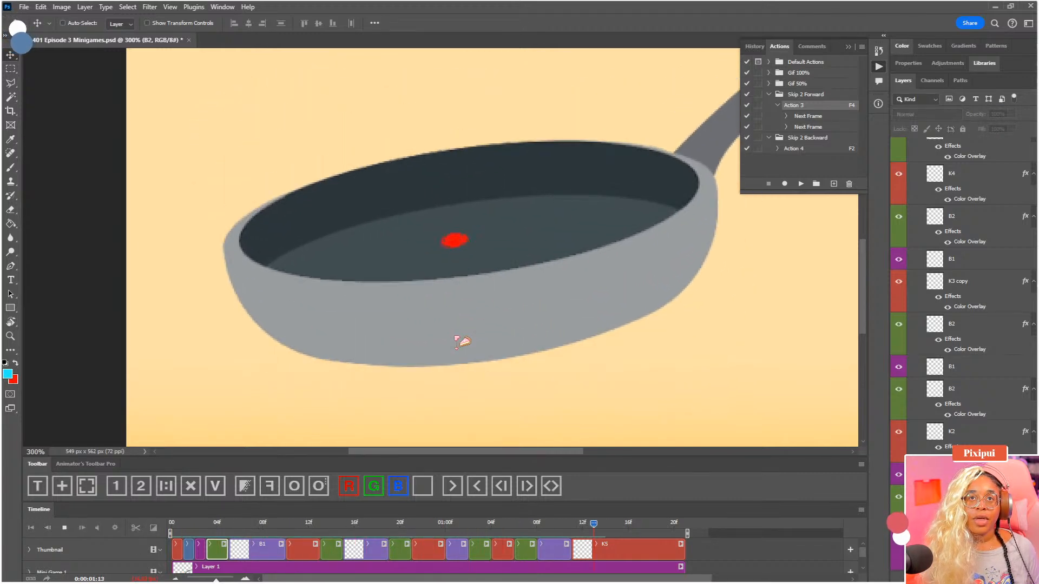
Stop playback and scrub through the opening frames to check the dot's spacing from 0:00:00:00 to 0:00:00:04
key(space)
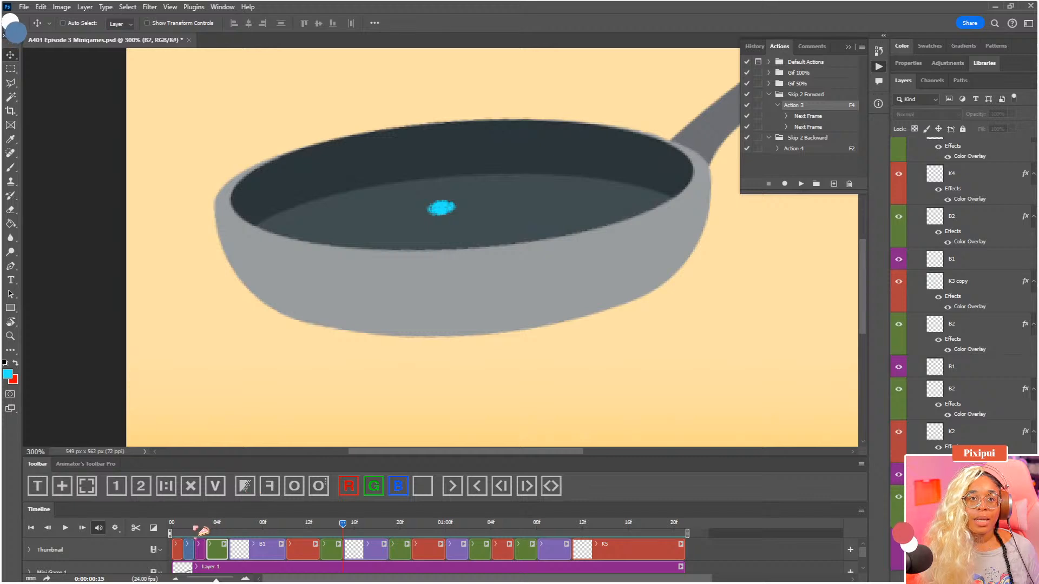
click(177, 527)
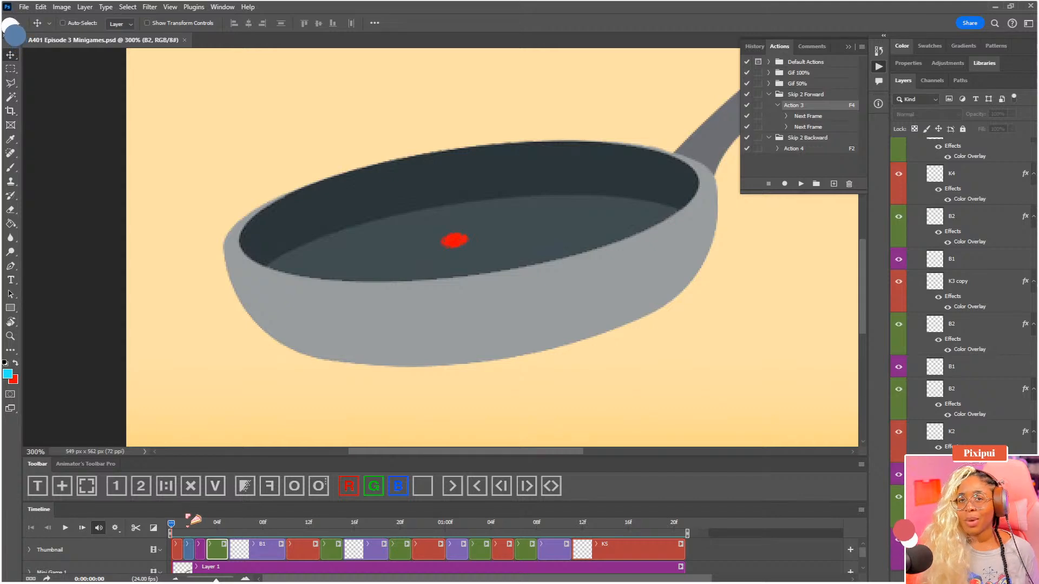
click(195, 525)
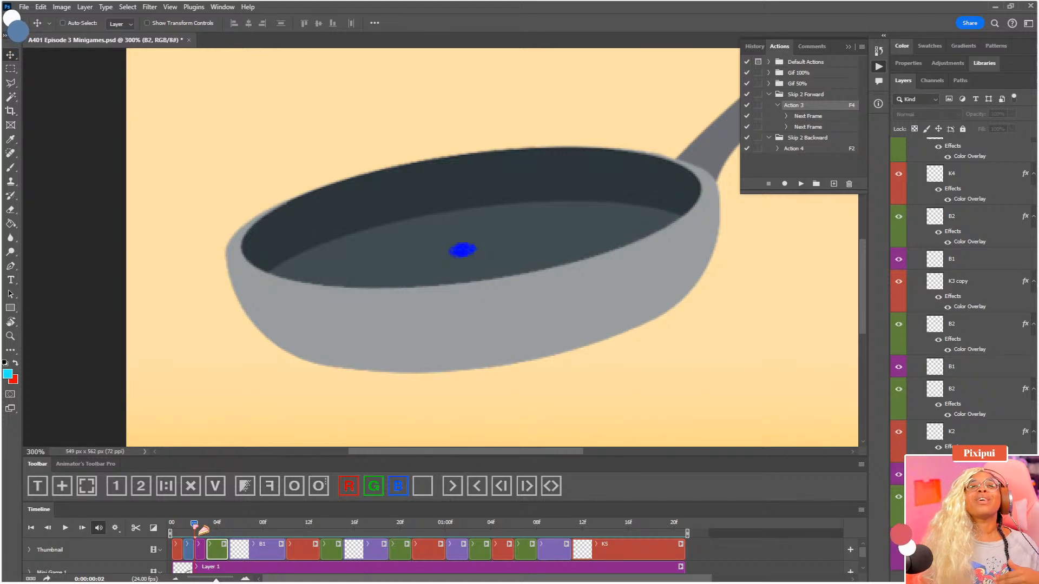
drag(201, 531, 170, 535)
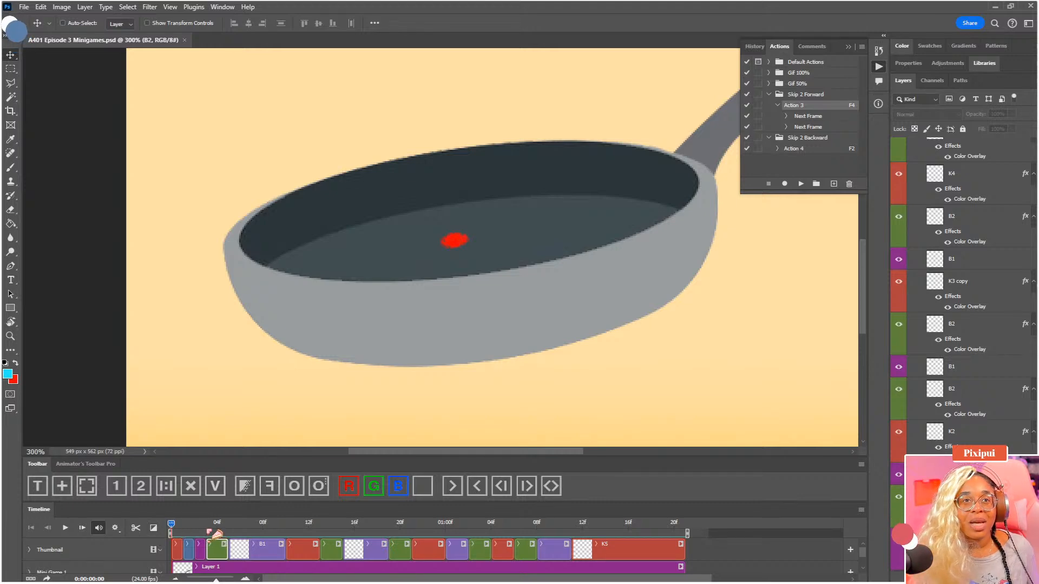
drag(209, 530, 223, 531)
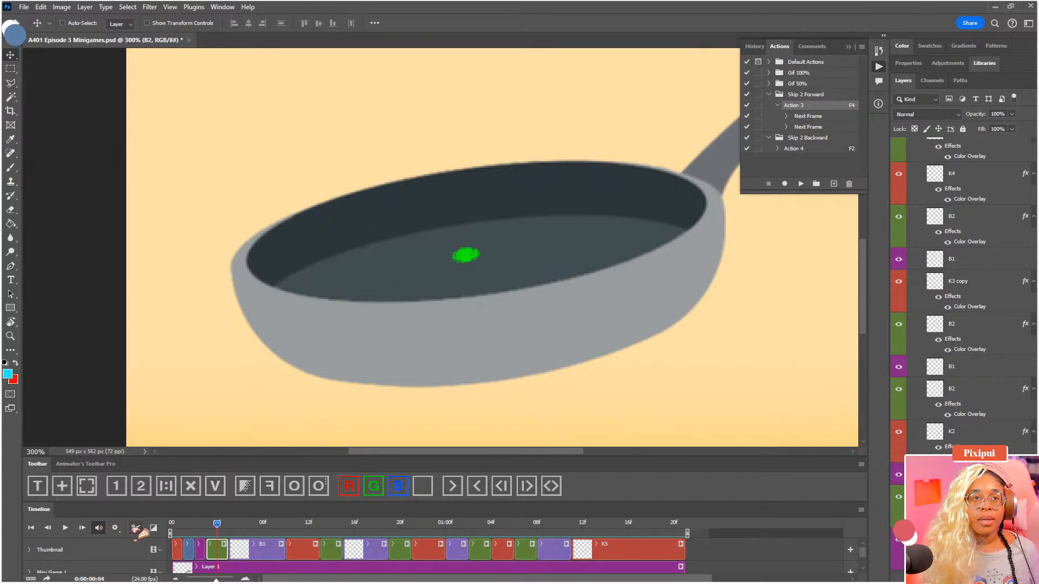
Trim the green B2 clip to one frame, duplicate it at 0:00:00:04, and colour the duplicate and K1 copy 2 blue
drag(227, 551, 215, 551)
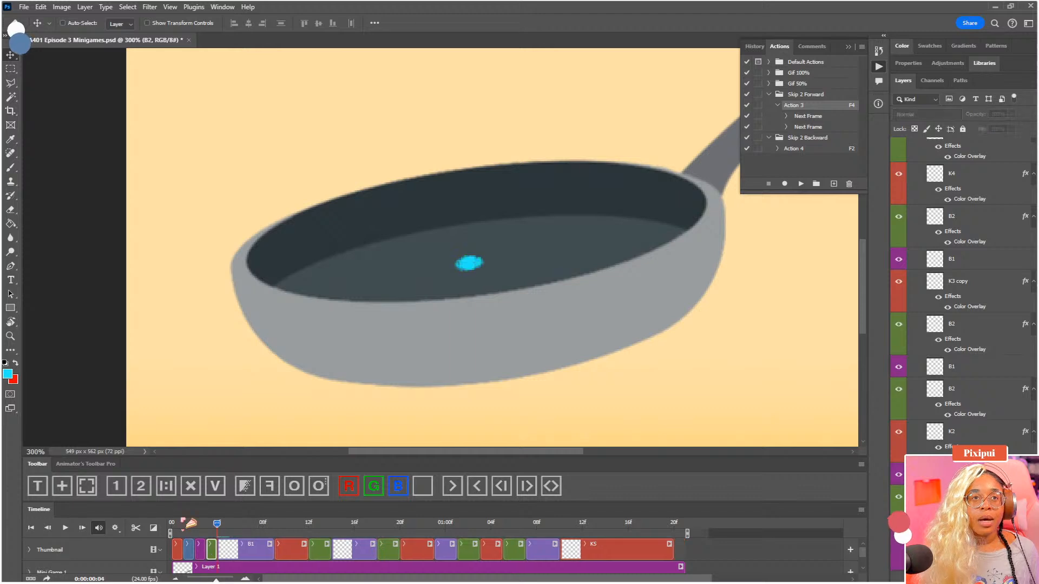
click(169, 488)
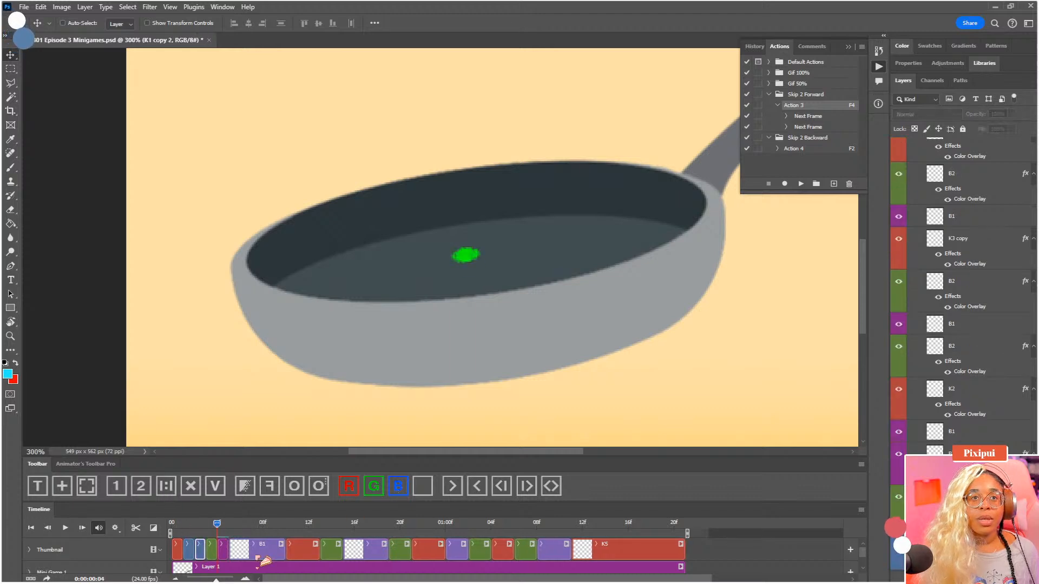
click(224, 548)
click(391, 488)
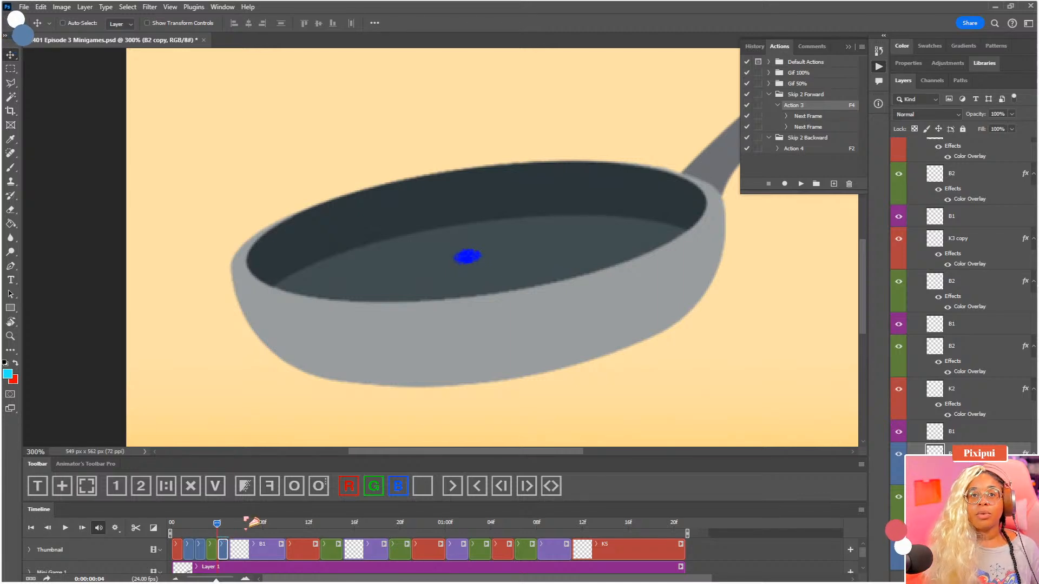
click(206, 524)
key(space)
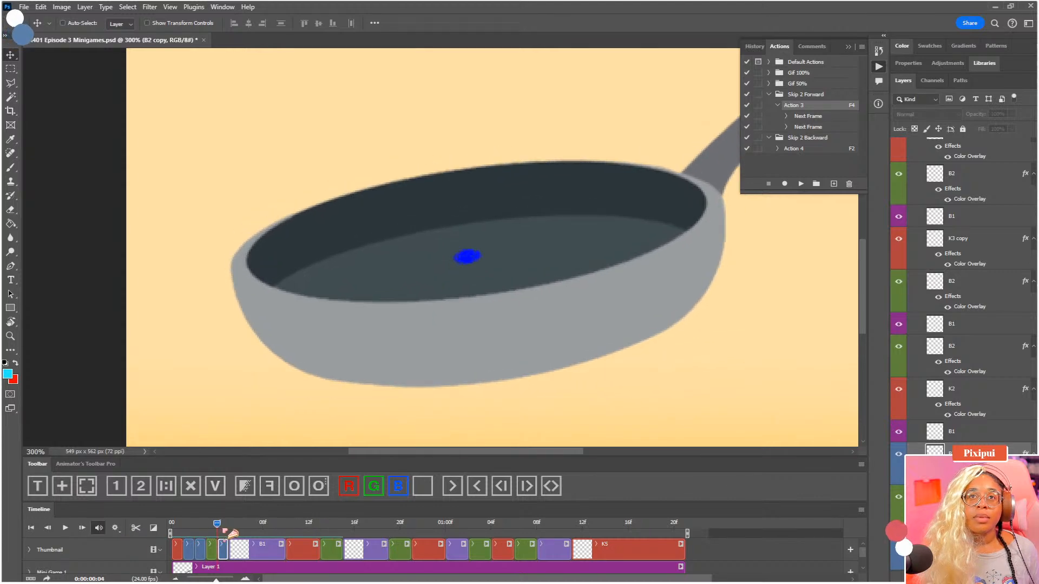
Split the first B1 clip at 0:00:00:07 and colour its second part, B1 copy, blue
drag(242, 535, 259, 553)
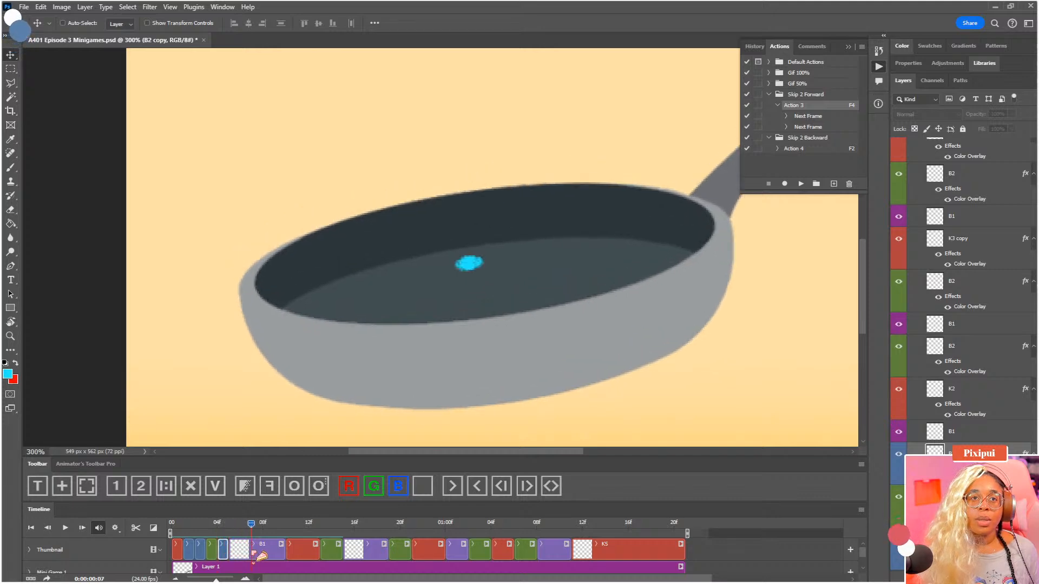
click(257, 556)
click(136, 528)
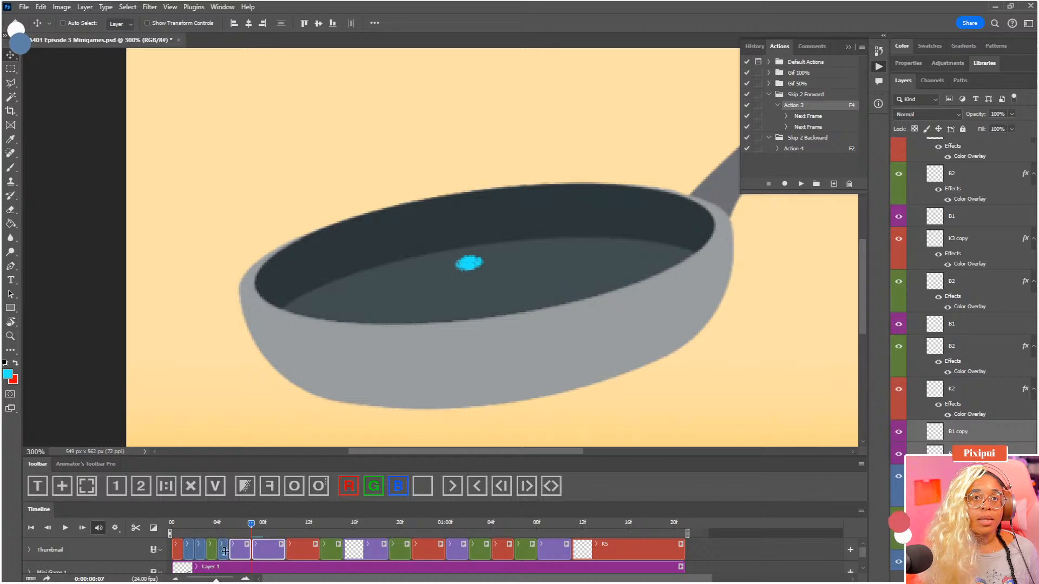
click(265, 549)
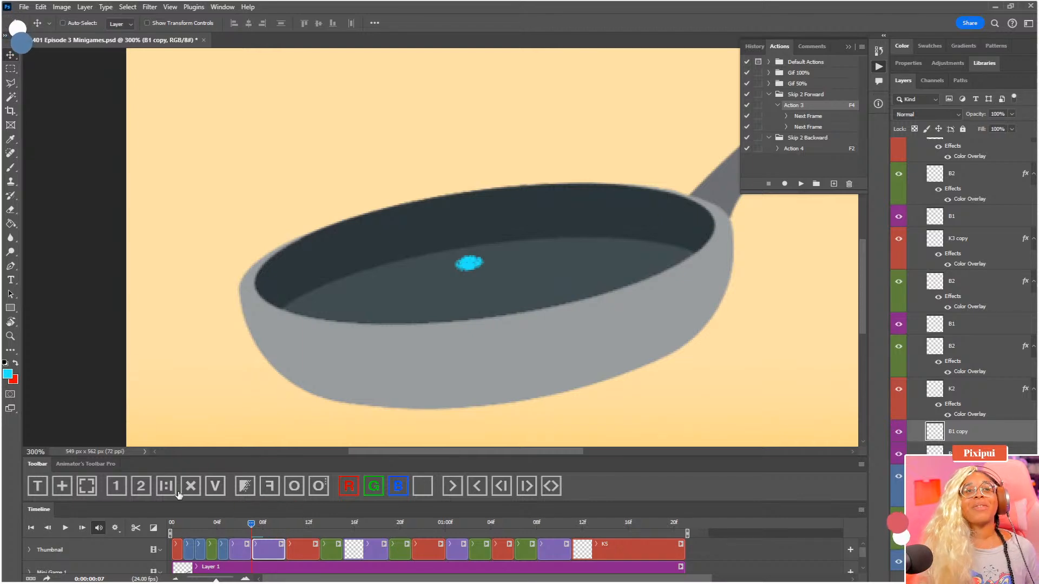
click(394, 490)
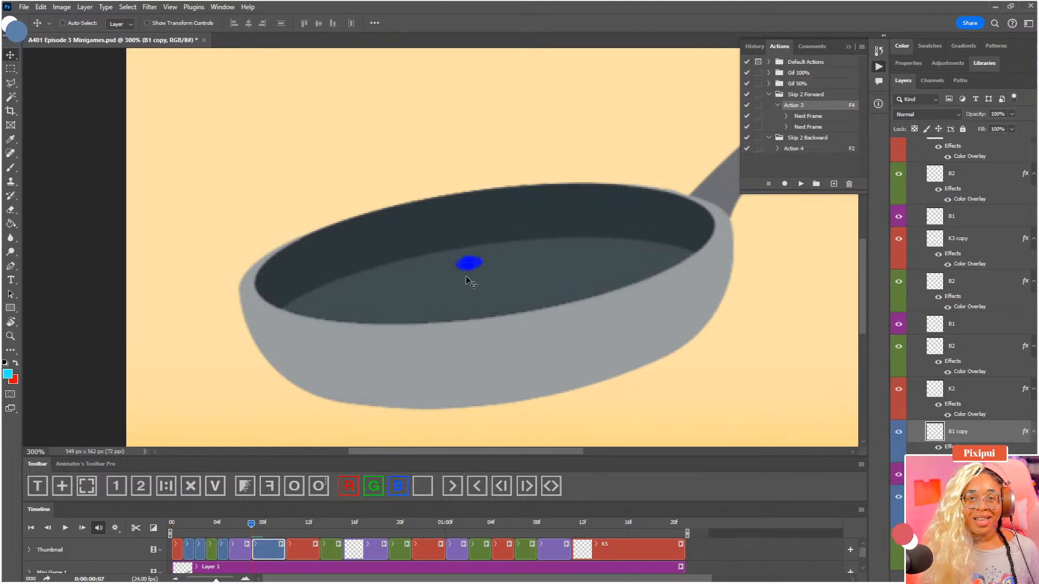
Turn on onion skinning and move the B1 copy dot down and slightly left toward the red dot, viewing 0:00:00:09
key(F3)
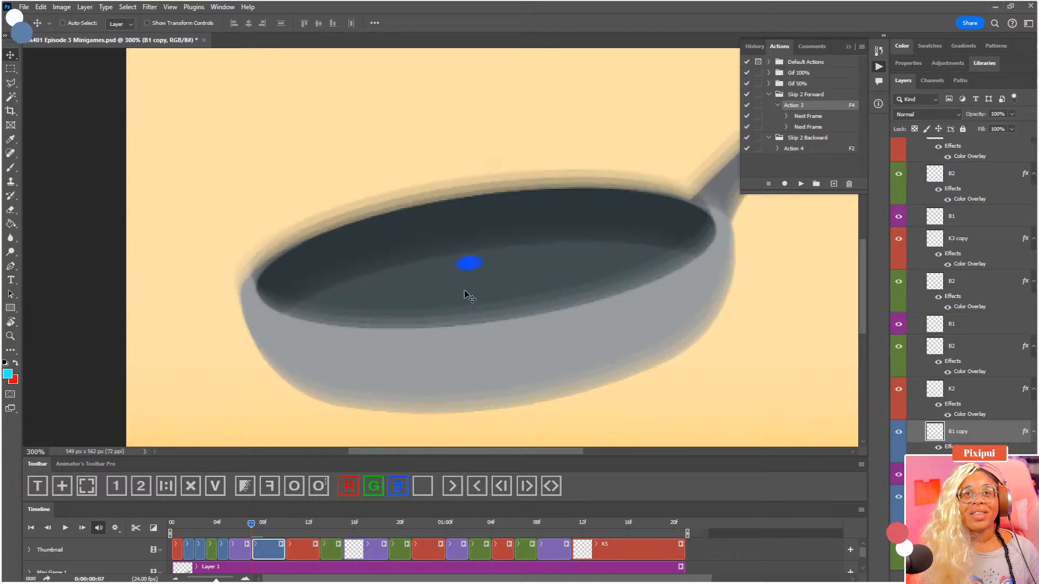
click(283, 530)
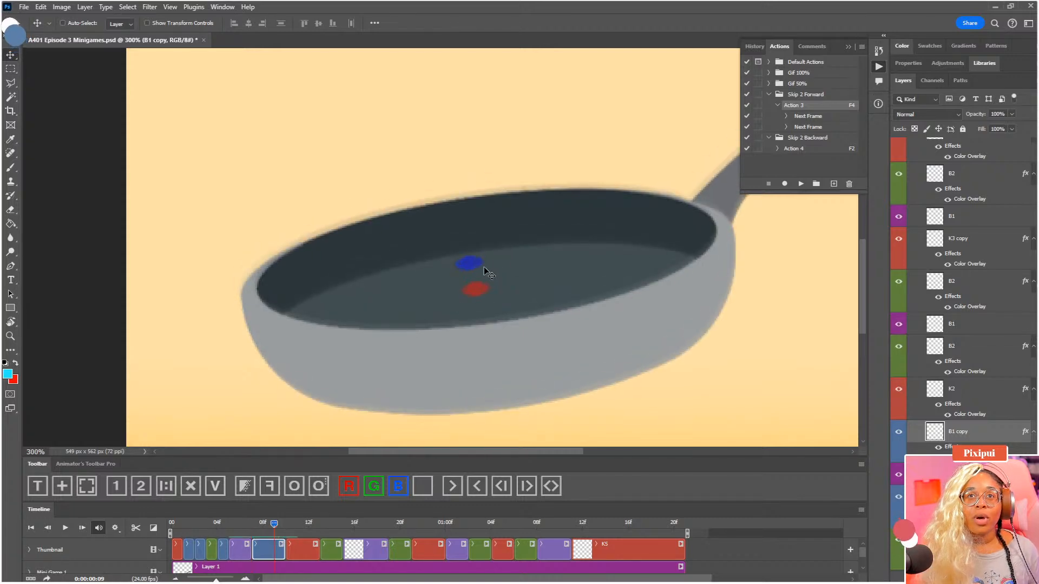
drag(472, 270, 471, 288)
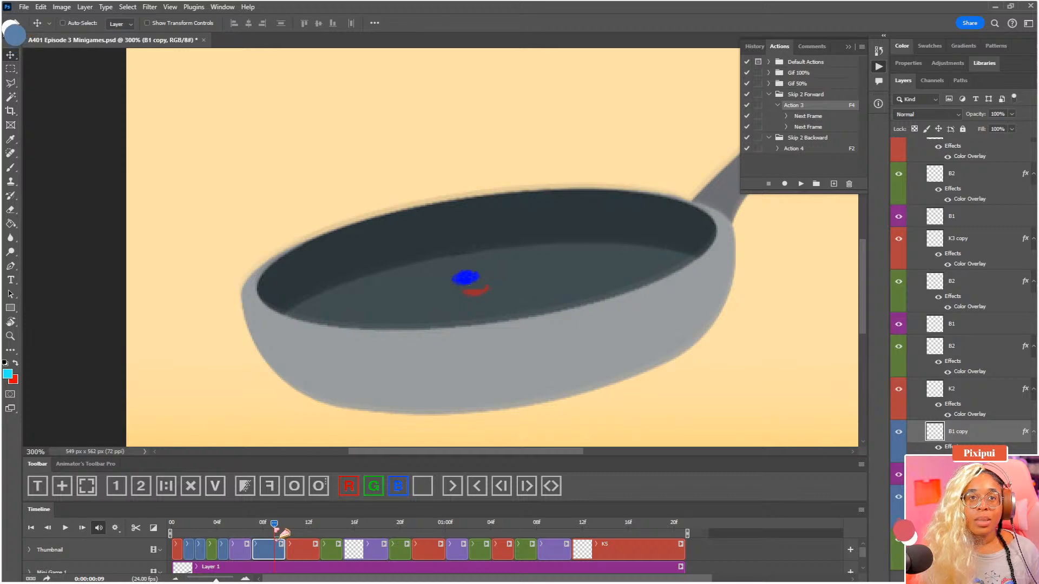
Trim the B1 copy clip to end at 0:00:00:09, insert a one-frame duplicate of it there, and colour it blue
mouse_move(274, 527)
mouse_down()
mouse_move(265, 527)
mouse_move(273, 527)
mouse_up()
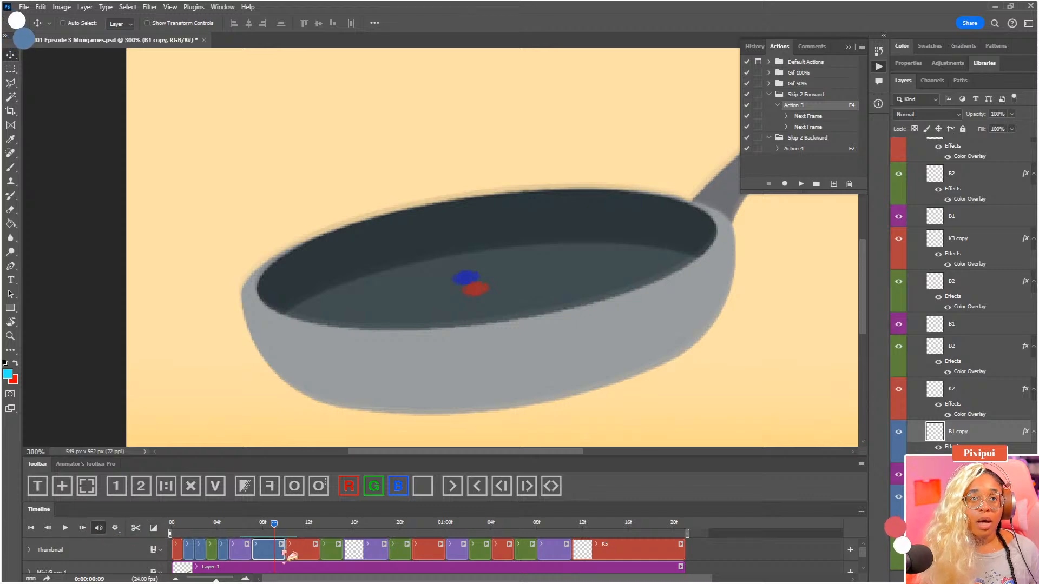
drag(285, 552, 280, 551)
key(ctrl+j)
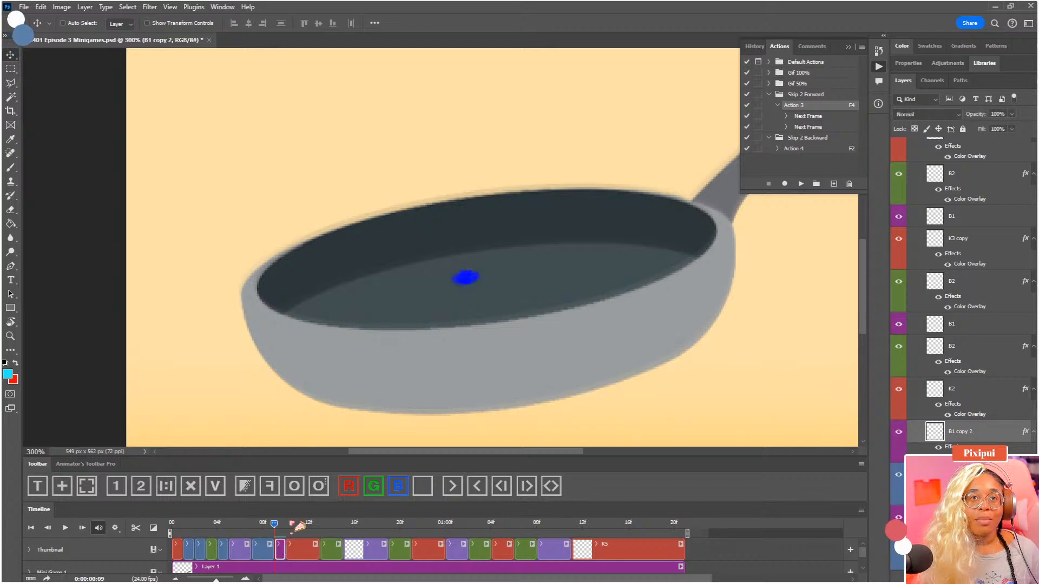
click(397, 486)
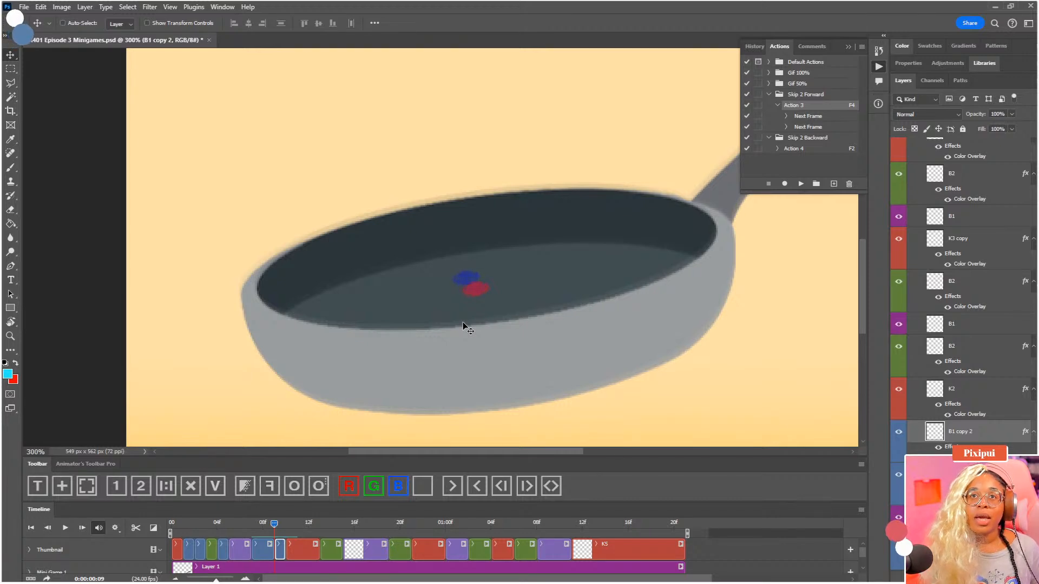
Nudge the dot on layer B1 copy 2 down and right at 0:00:00:09, placing it just short of the red dot
key(Down)
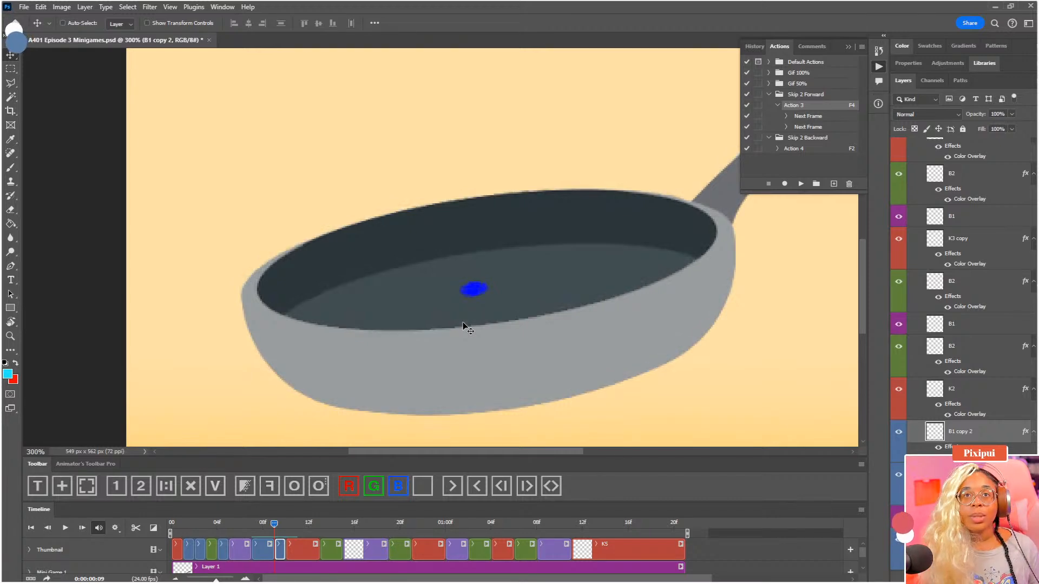
key(Up)
key(Up)
key(Down)
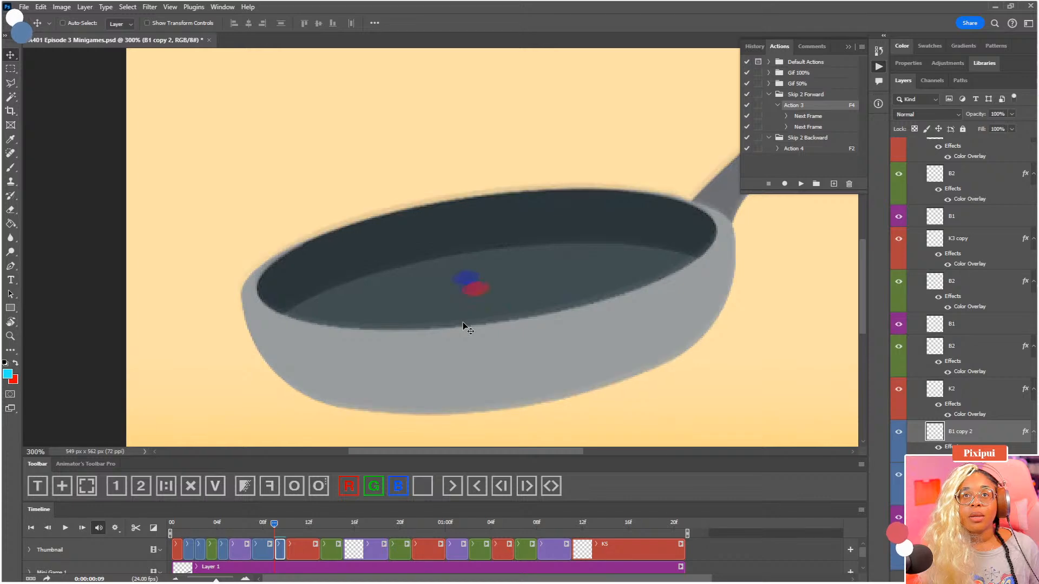
key(Up)
key(Down)
key(Up)
key(Down)
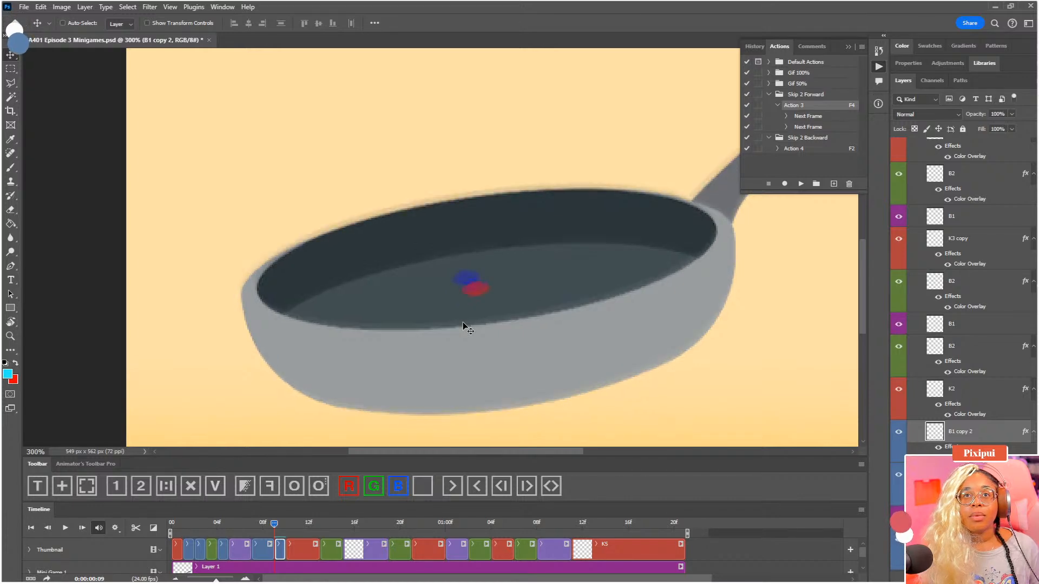
key(Up)
key(Down)
key(Up)
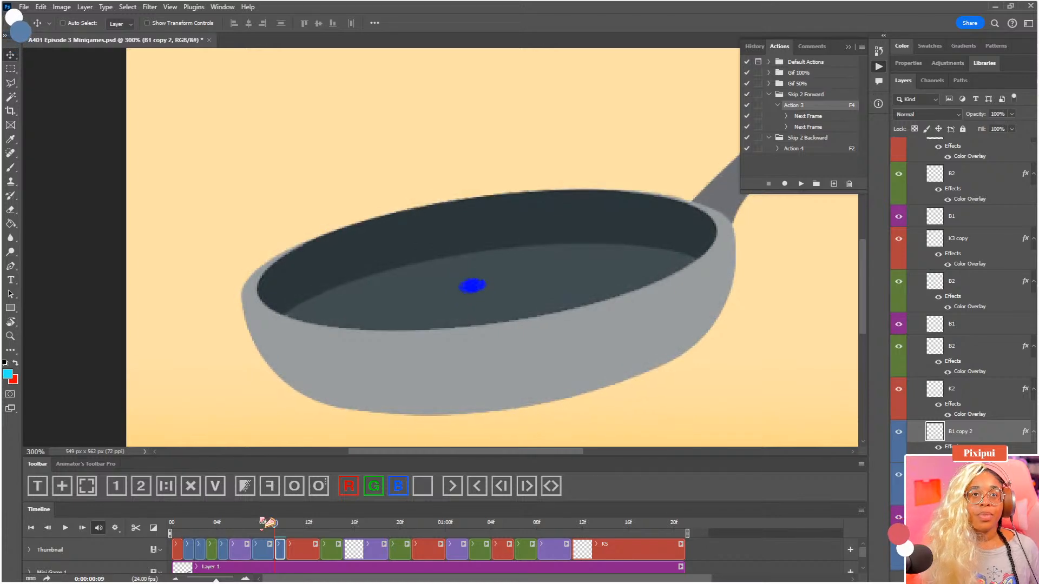
Play back the whole animation from the start with the full canvas in view, and scrub the frames around 0:00:00:06
drag(272, 523, 129, 529)
key(ctrl+0)
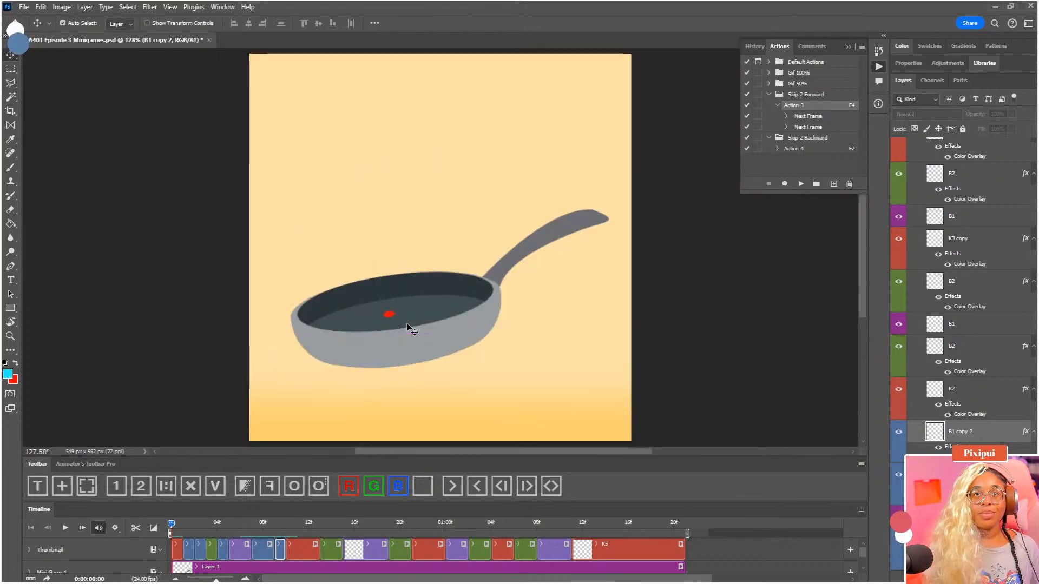
key(space)
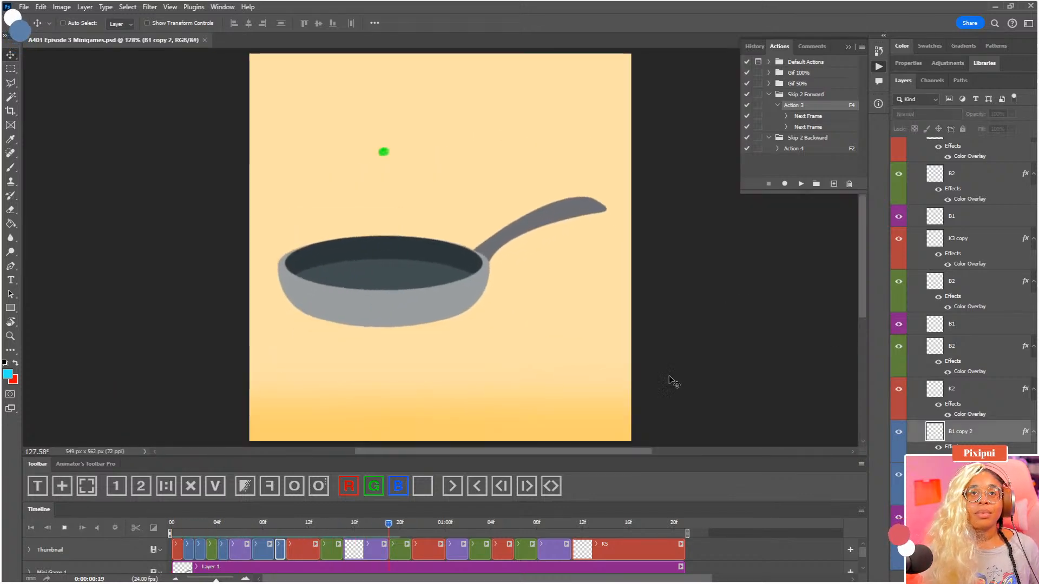
key(space)
drag(182, 528, 252, 540)
key(ctrl+plus)
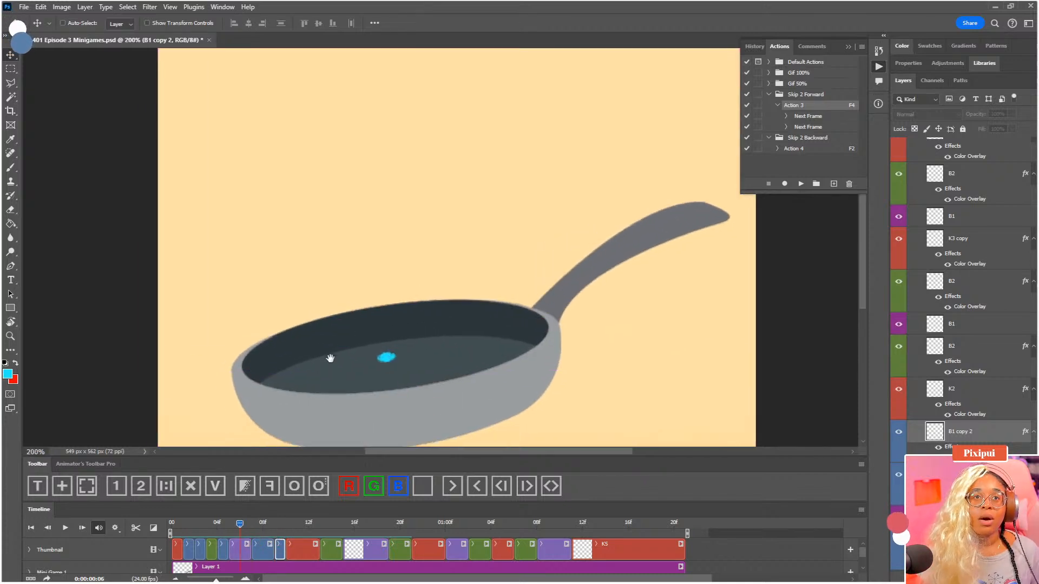
mouse_move(223, 528)
mouse_down()
mouse_move(254, 531)
mouse_move(229, 539)
mouse_move(255, 544)
mouse_up()
Try to shift the B1 dot a few pixels left and slightly down at 0:00:00:06, comparing it with the neighbouring frames
click(247, 554)
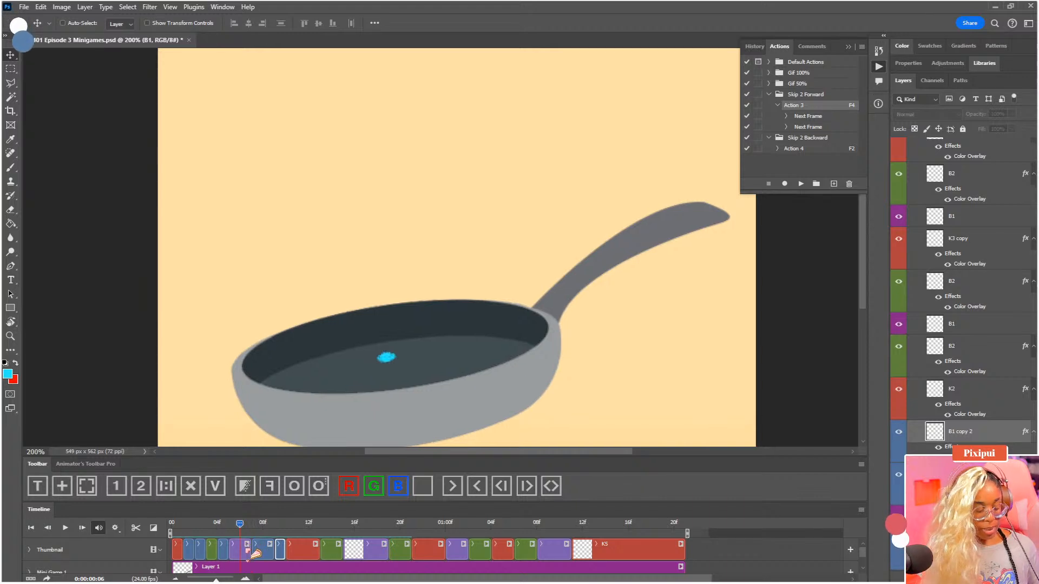
key(ctrl+plus)
key(ctrl+plus)
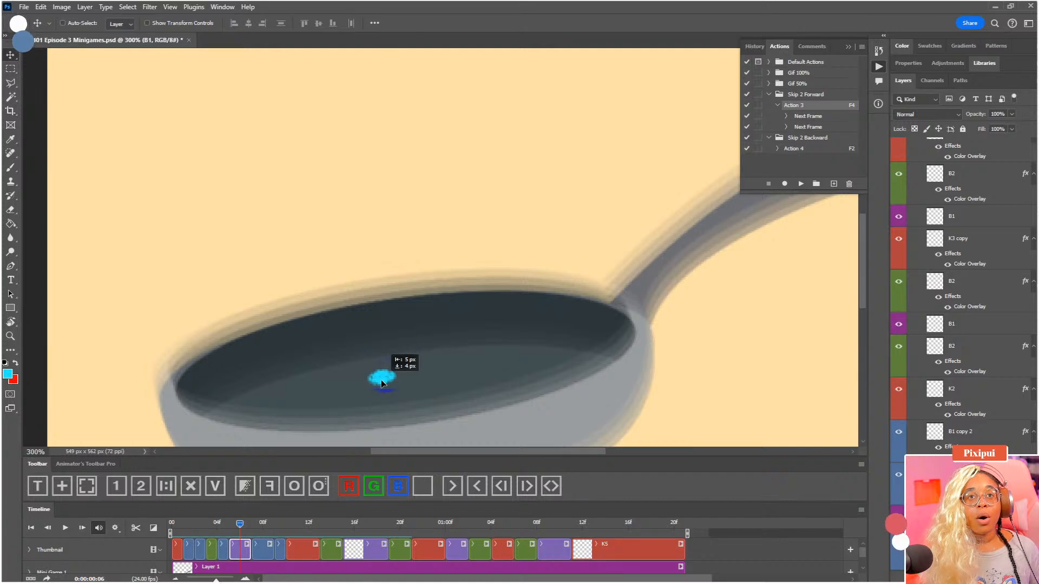
drag(381, 382, 377, 384)
key(Left)
key(Up)
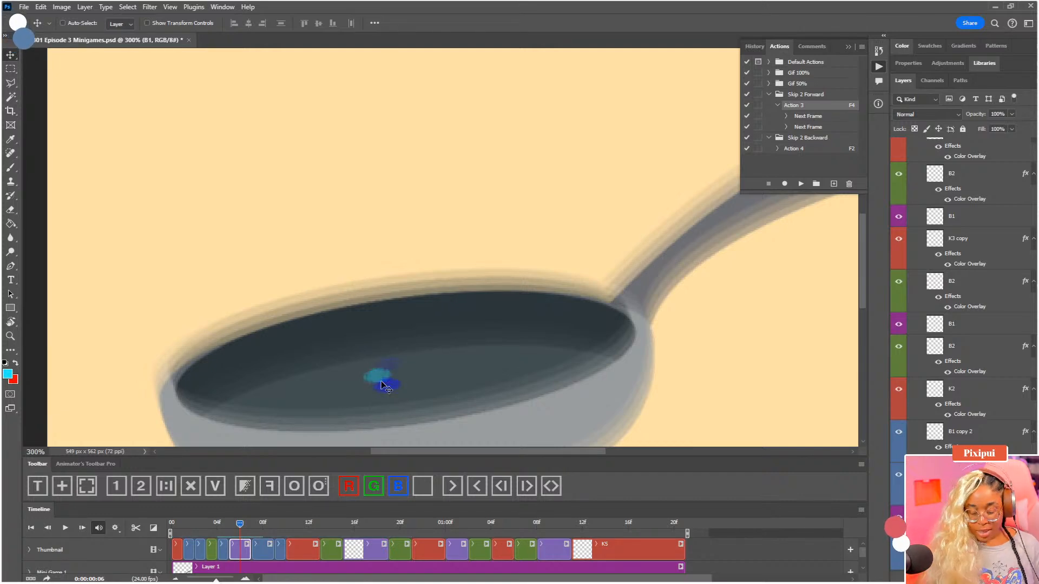
mouse_move(240, 525)
mouse_down()
mouse_move(208, 524)
mouse_move(251, 525)
mouse_up()
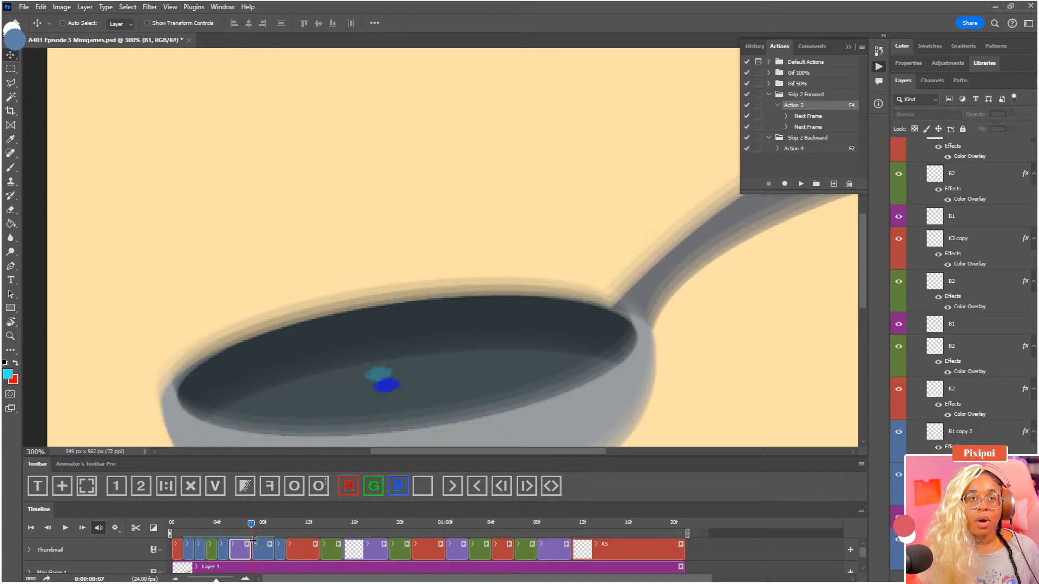
key(Left)
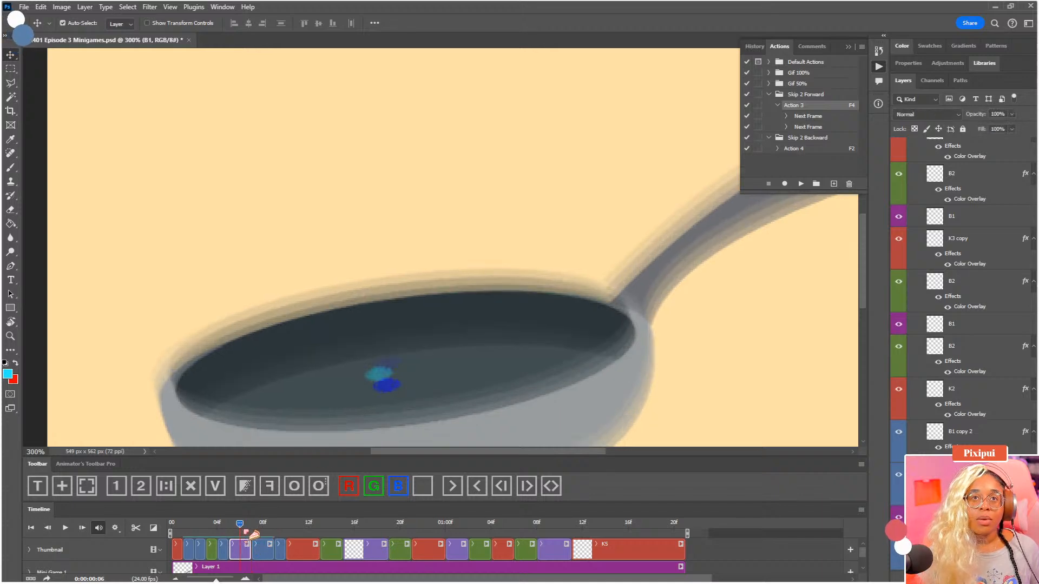
Undo the B1 dot's move and return to 0:00:00:06
key(ctrl)
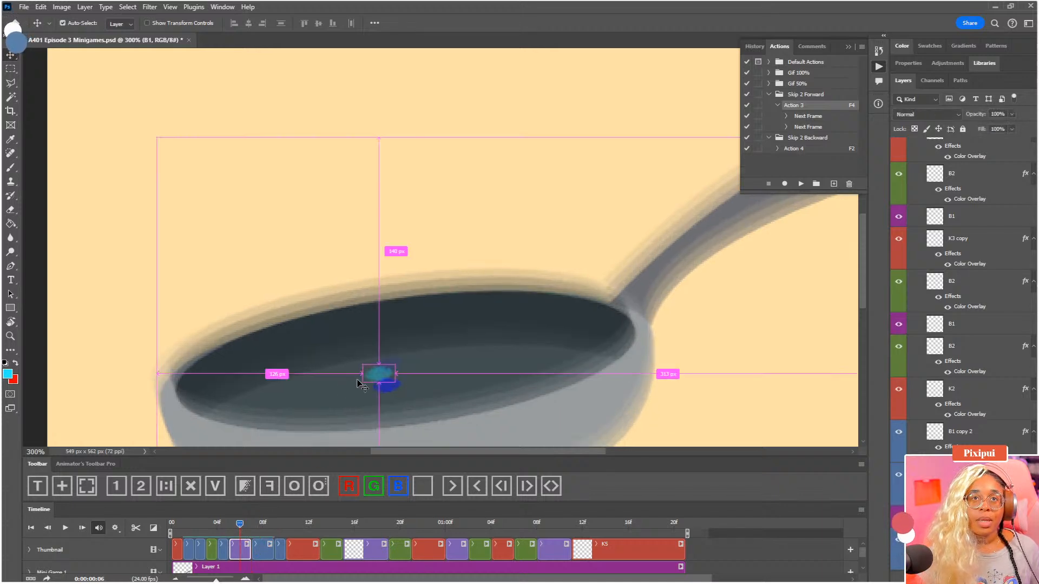
click(40, 7)
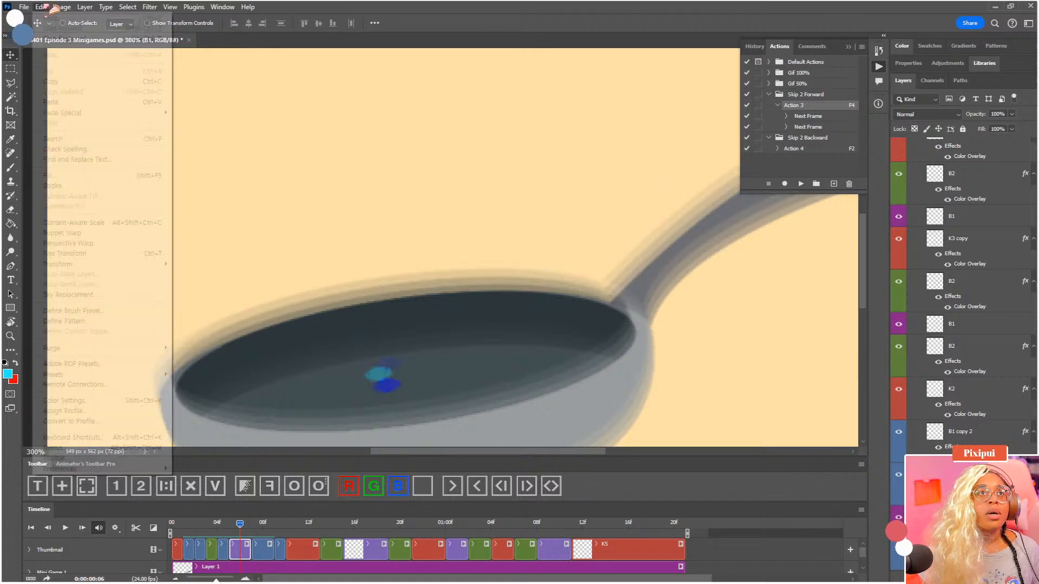
click(66, 38)
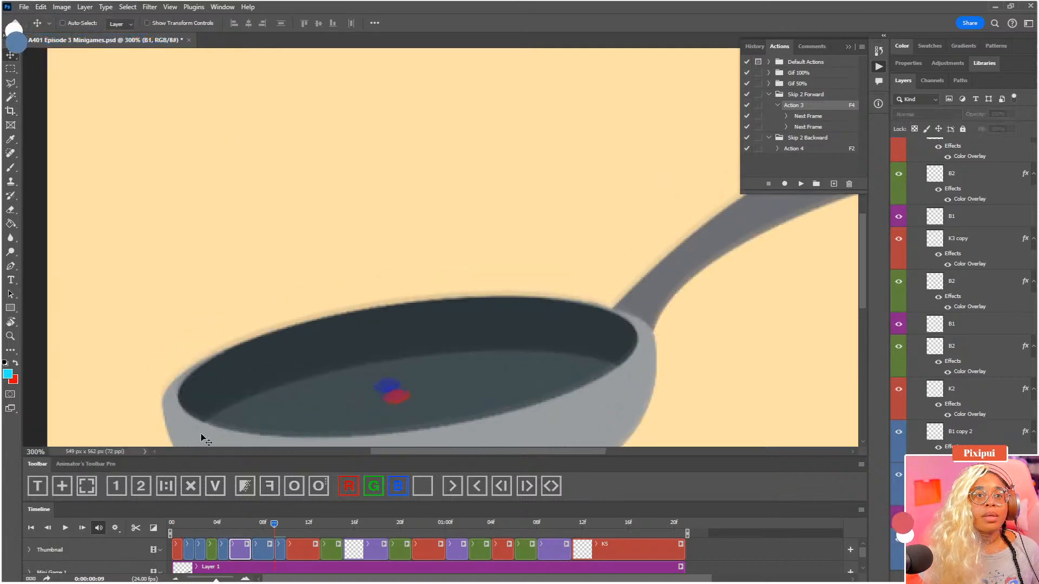
click(241, 527)
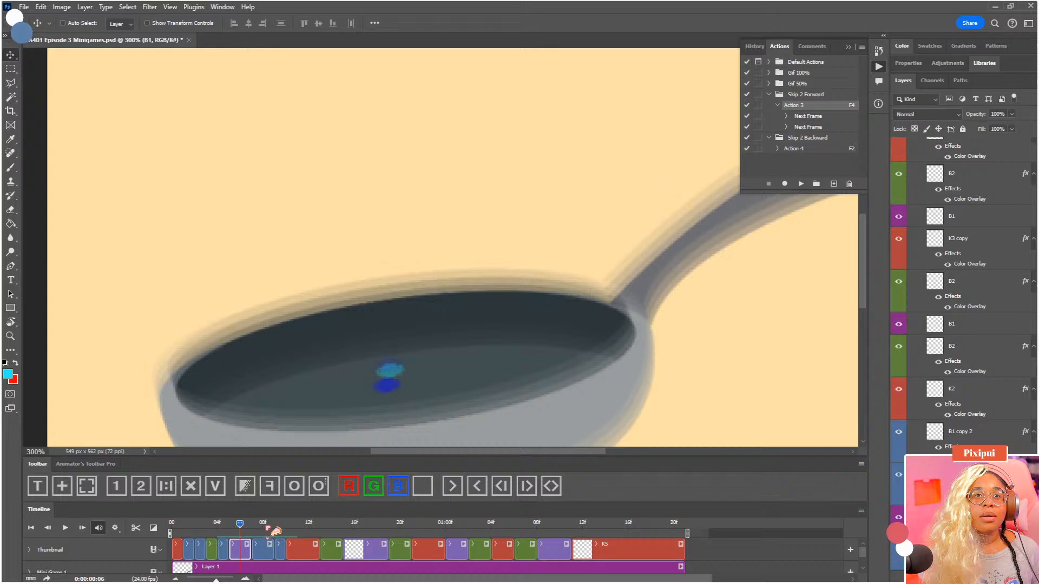
Nudge the dots on B1 copy at 0:00:00:08 and B1 copy 2 at 0:00:00:09 to the right
click(262, 531)
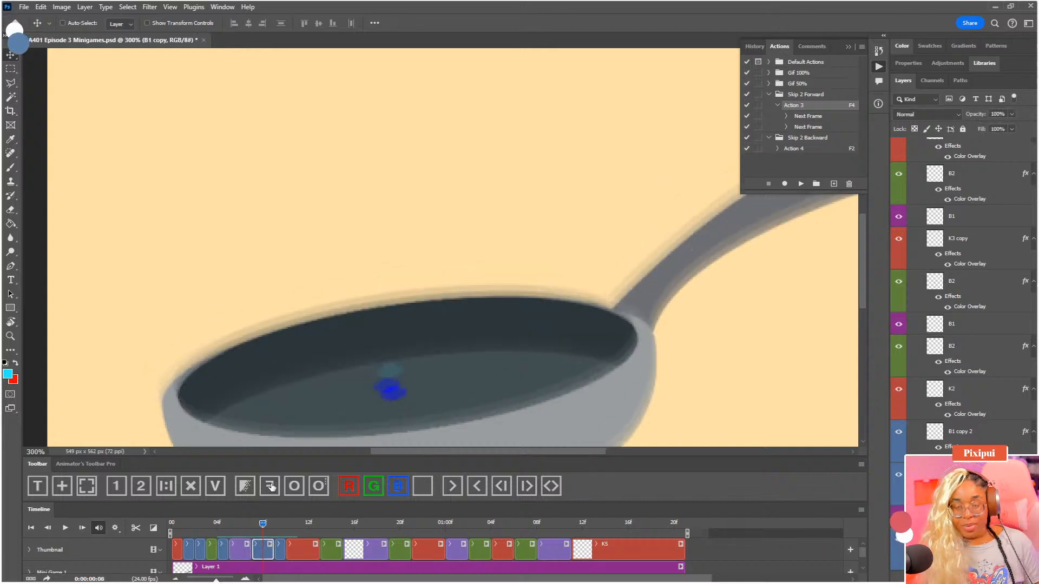
click(271, 487)
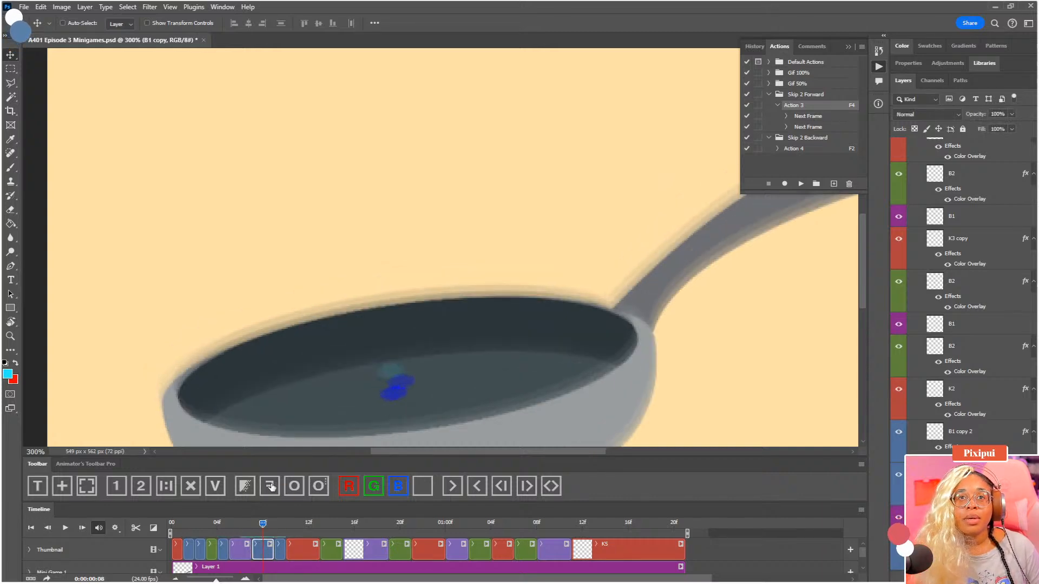
click(281, 527)
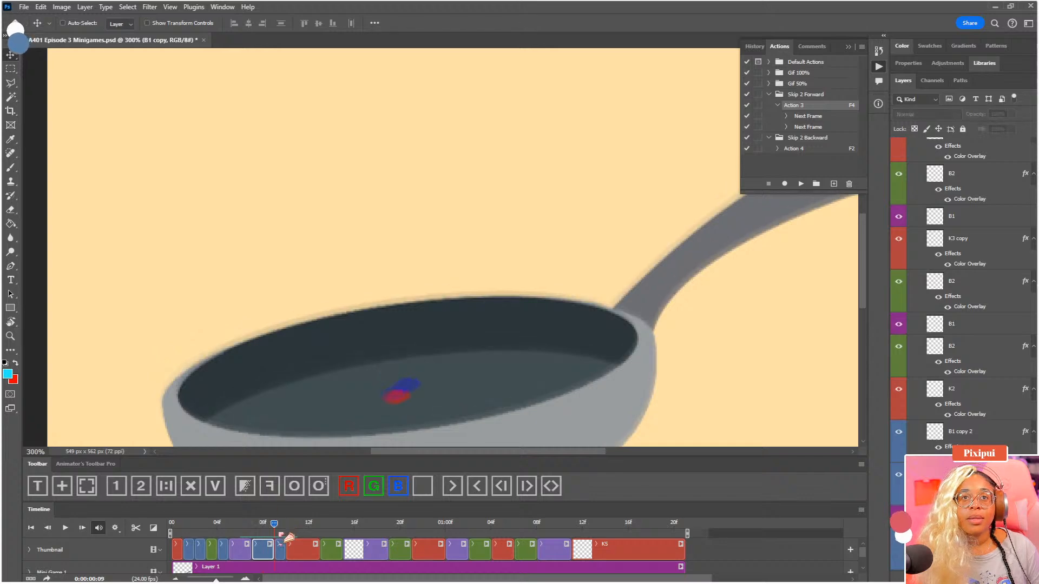
click(279, 551)
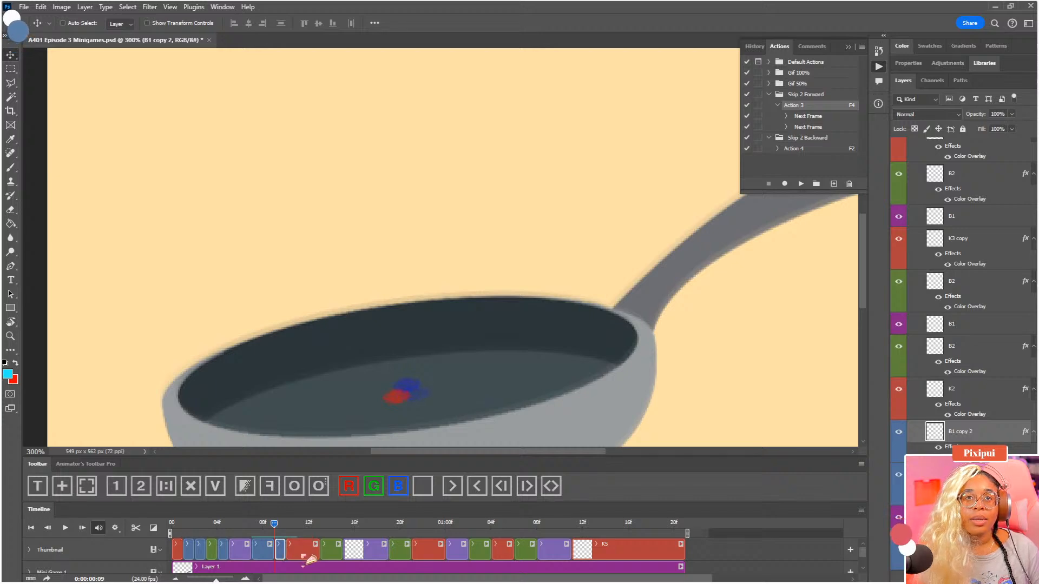
Move the red K2 dot at 0:00:00:11 to the right so it continues the path of the preceding blue dots
click(304, 551)
click(297, 525)
drag(405, 399, 428, 404)
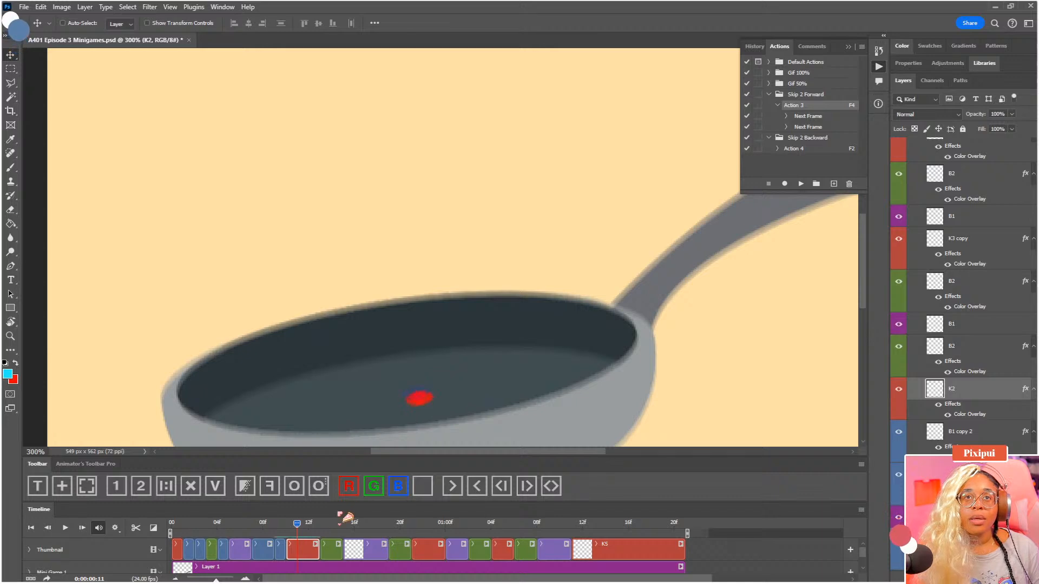
Nudge the B1 dot 3 pixels to the right at 0:00:00:05
drag(297, 525, 232, 530)
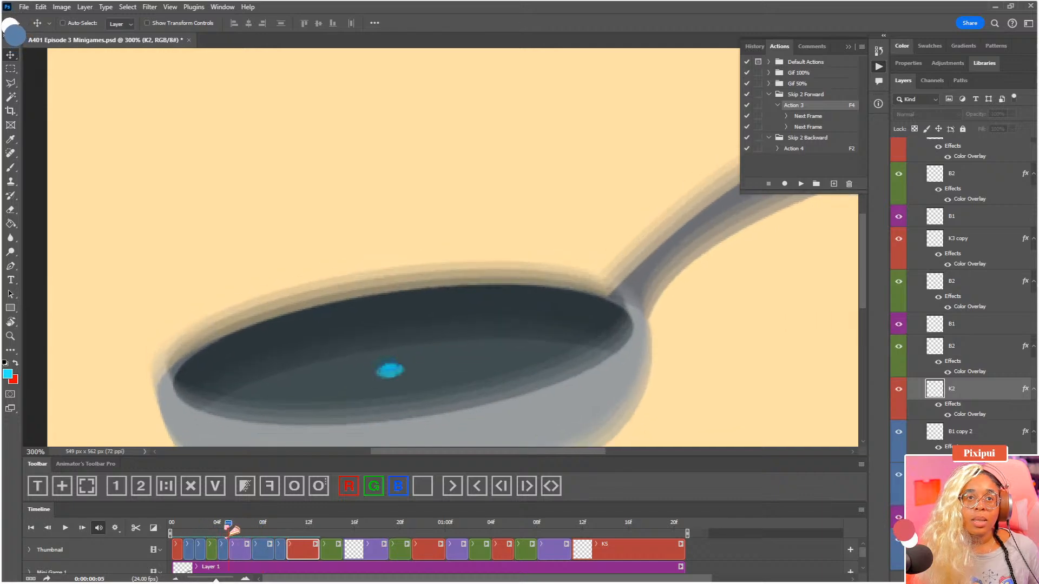
click(248, 550)
key(Right)
key(Right)
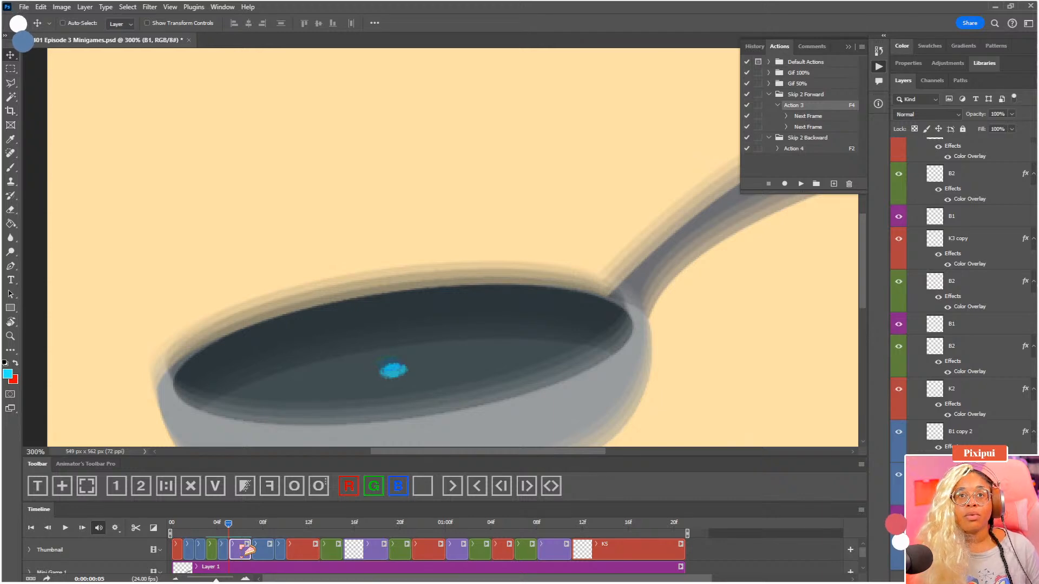
key(Right)
drag(231, 525, 230, 524)
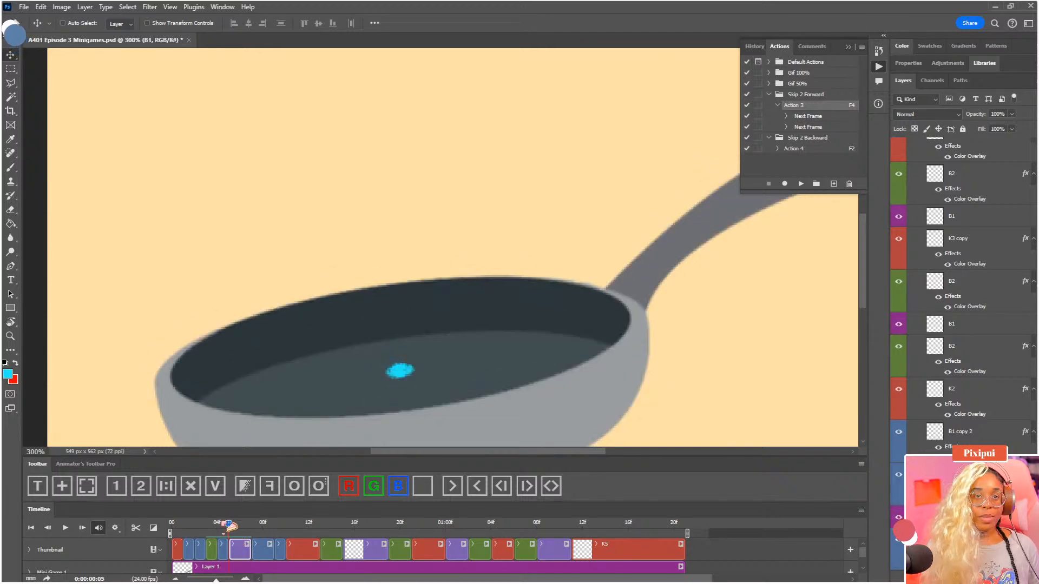
Save the file and play back the animation with the full canvas in view
key(ctrl+s)
key(ctrl+minus)
key(ctrl+minus)
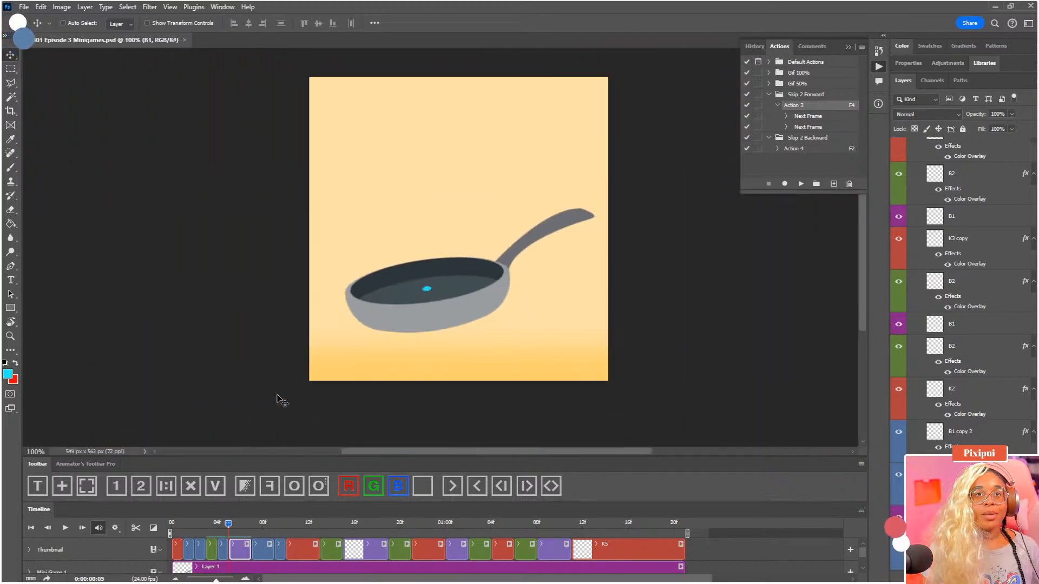
key(space)
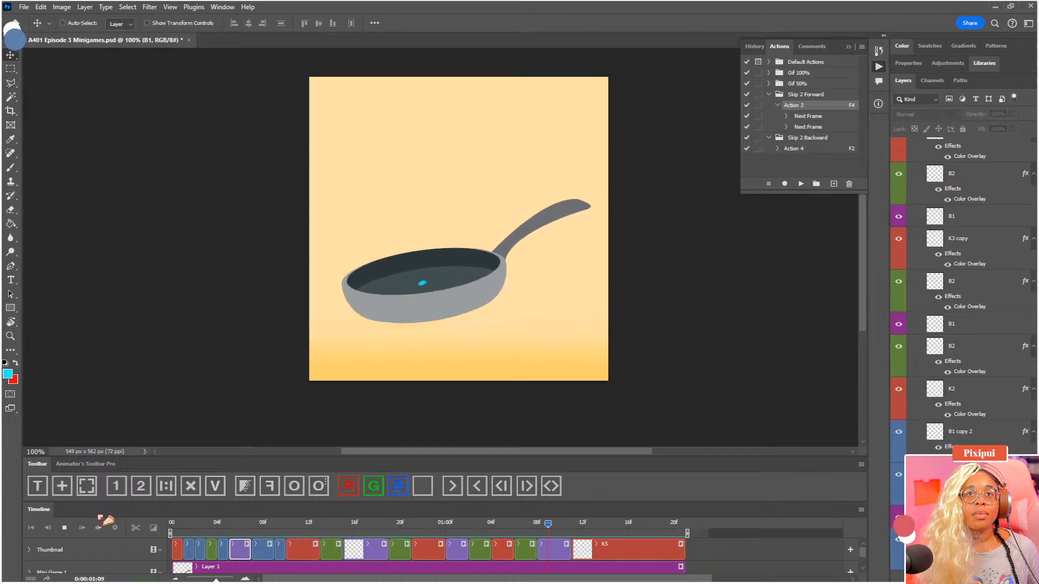
key(space)
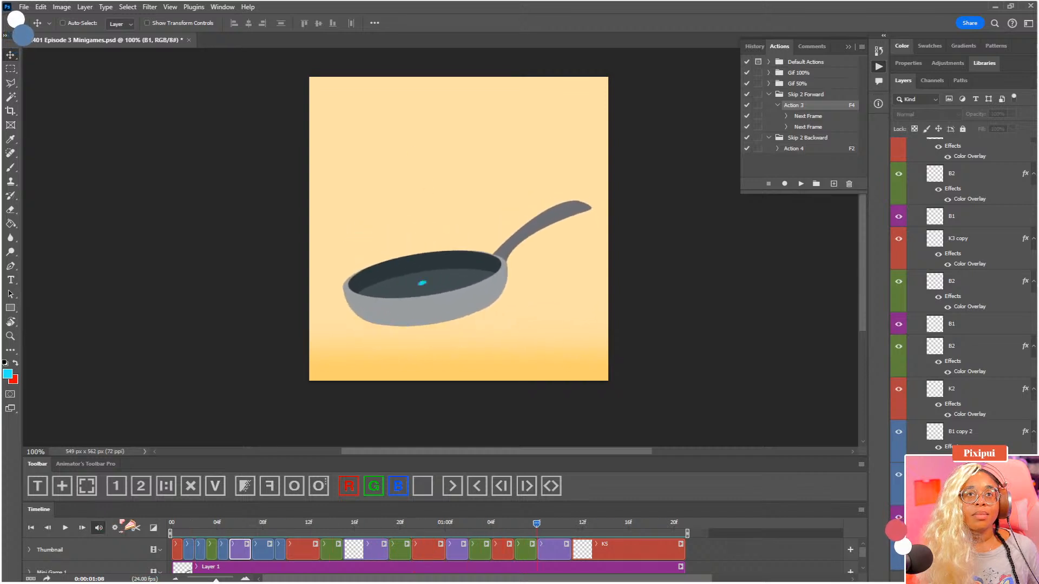
Clear the colour coding from K1, its two copies, B2 and B2 copy, and play back the animation
click(181, 529)
click(183, 550)
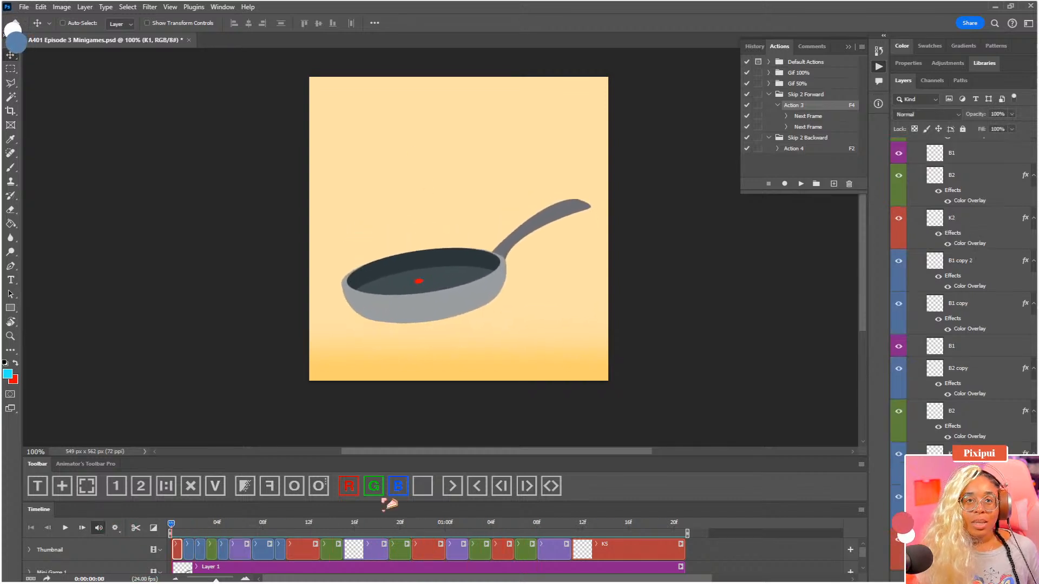
click(423, 486)
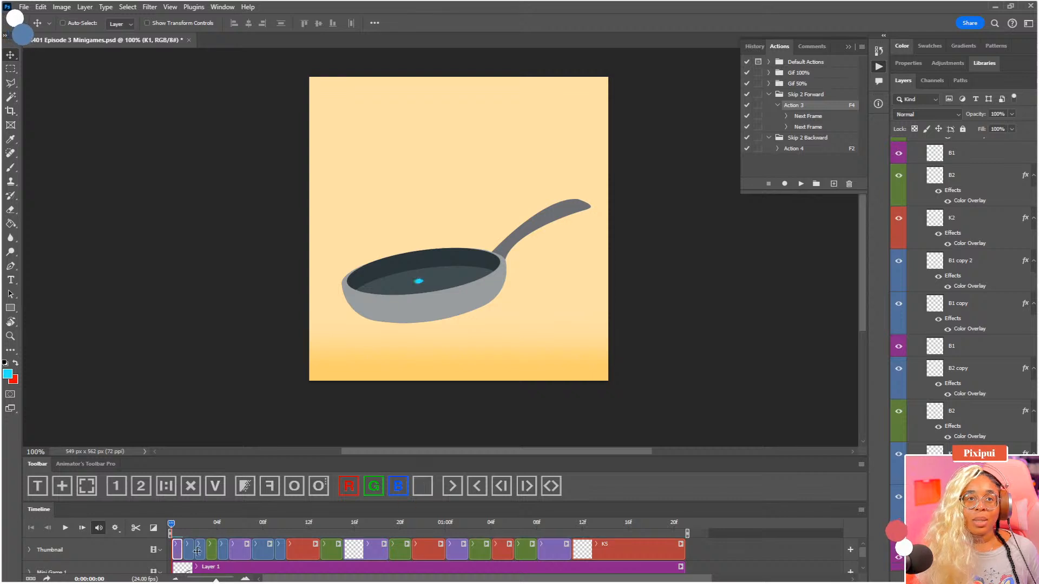
click(405, 489)
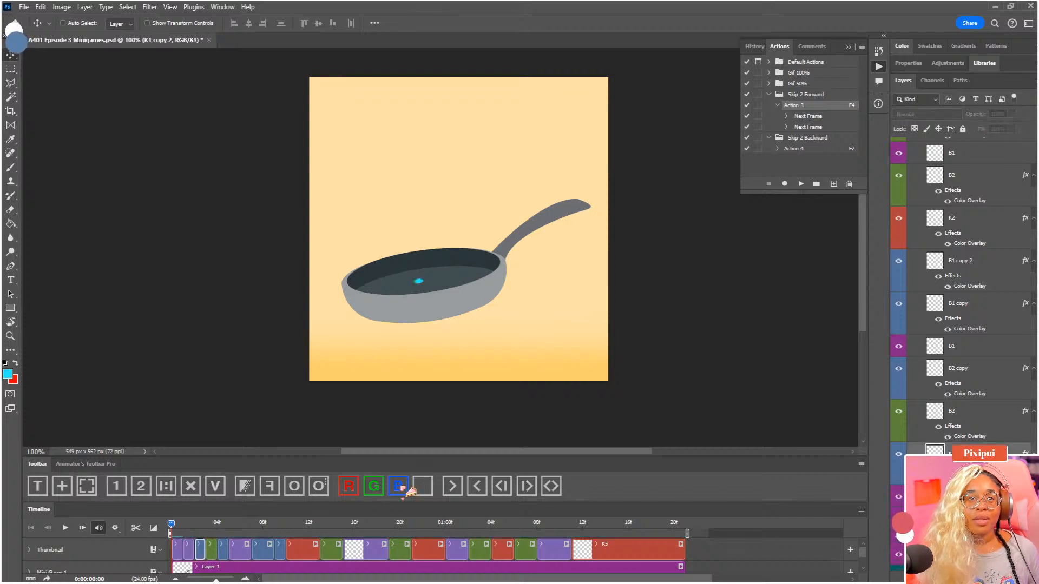
click(211, 549)
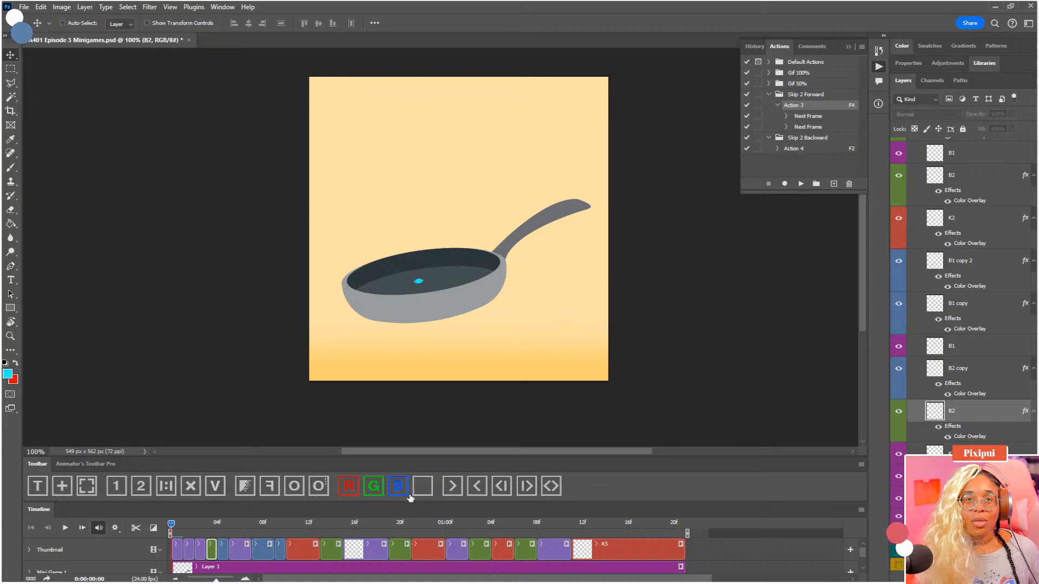
click(224, 549)
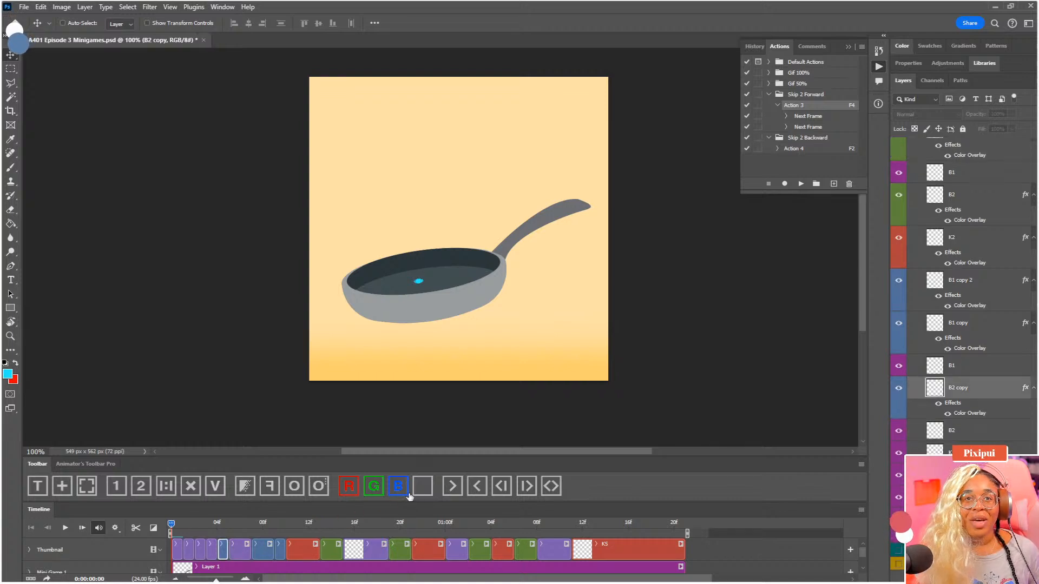
click(239, 549)
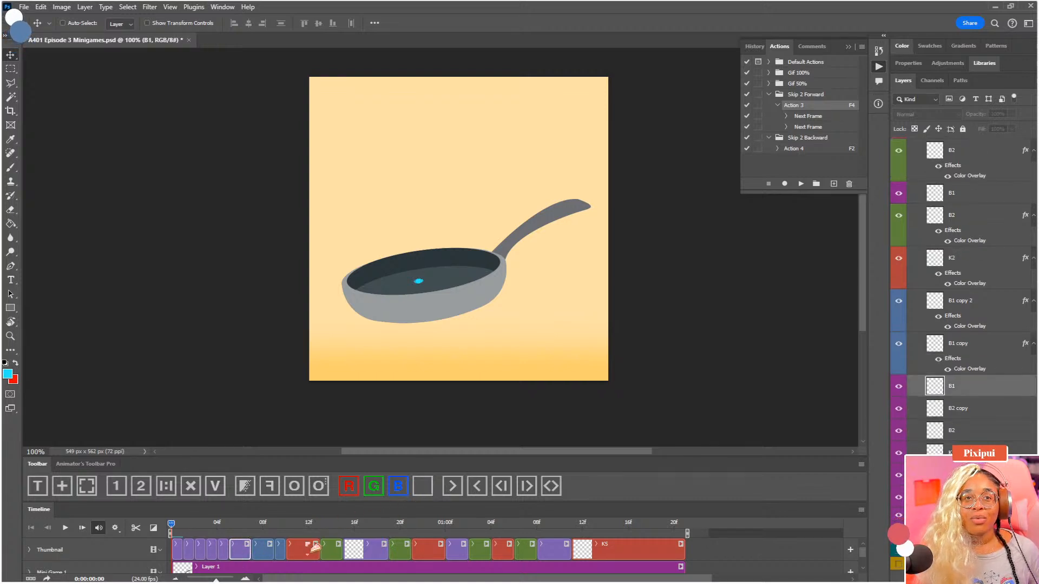
key(space)
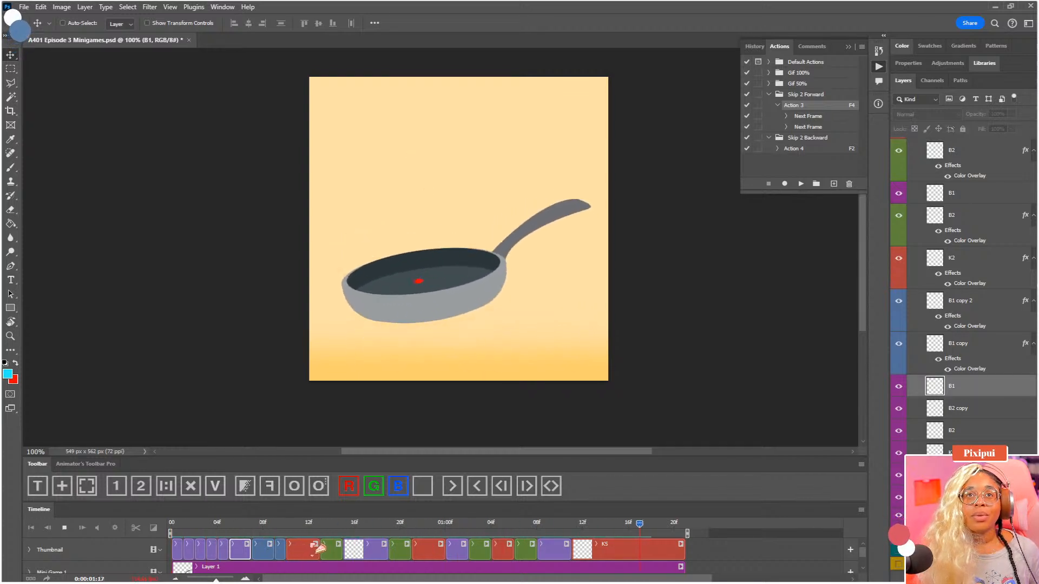
key(space)
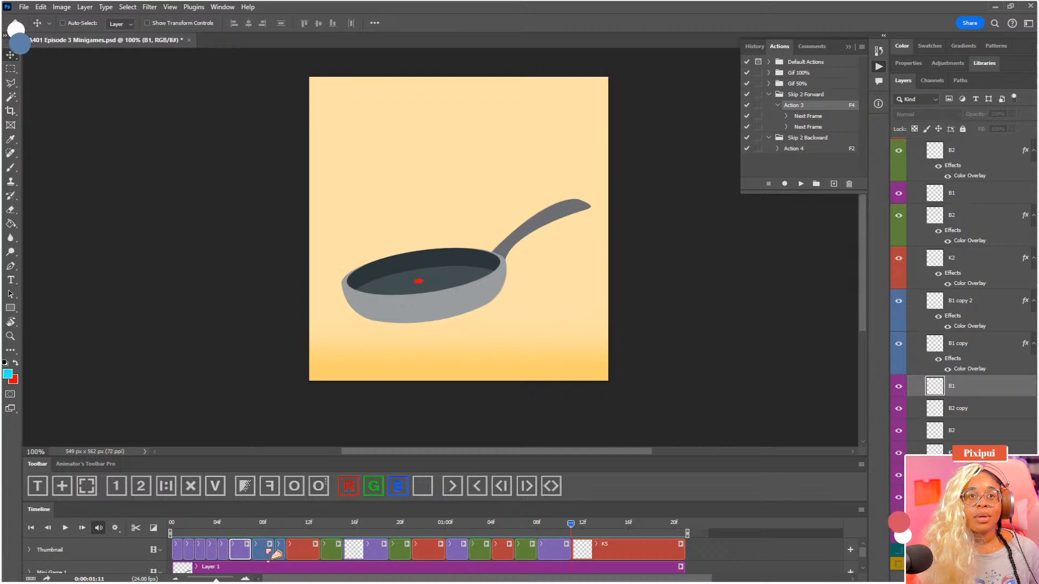
Clear the blue colour coding from the B1 copy and B1 copy 2 frames
click(269, 552)
click(420, 489)
click(280, 549)
click(420, 489)
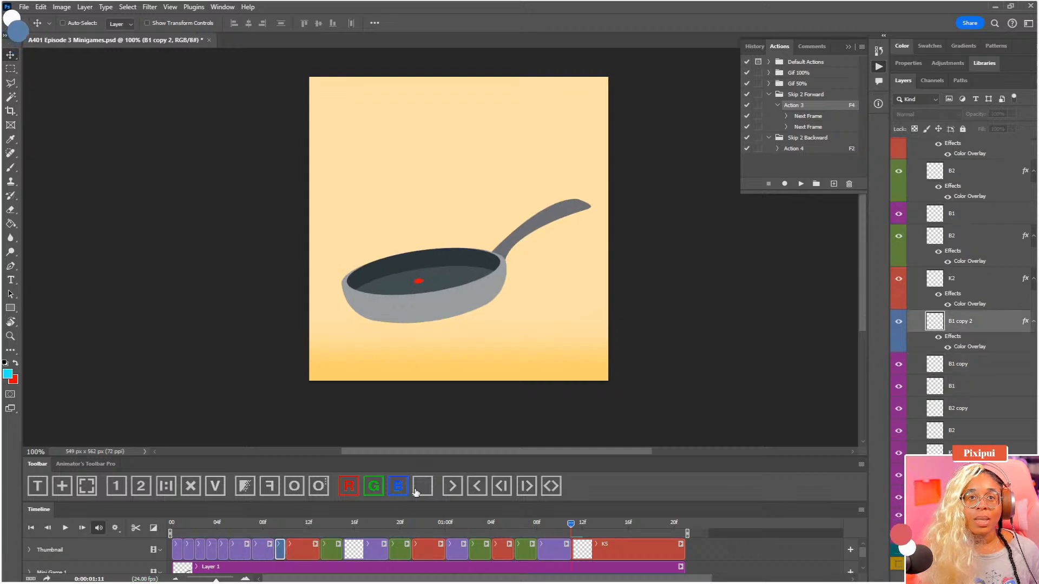
Play the animation from the start and check the dot's motion on the frames around 0:00:00:04 and 0:00:00:05
click(252, 527)
key(Home)
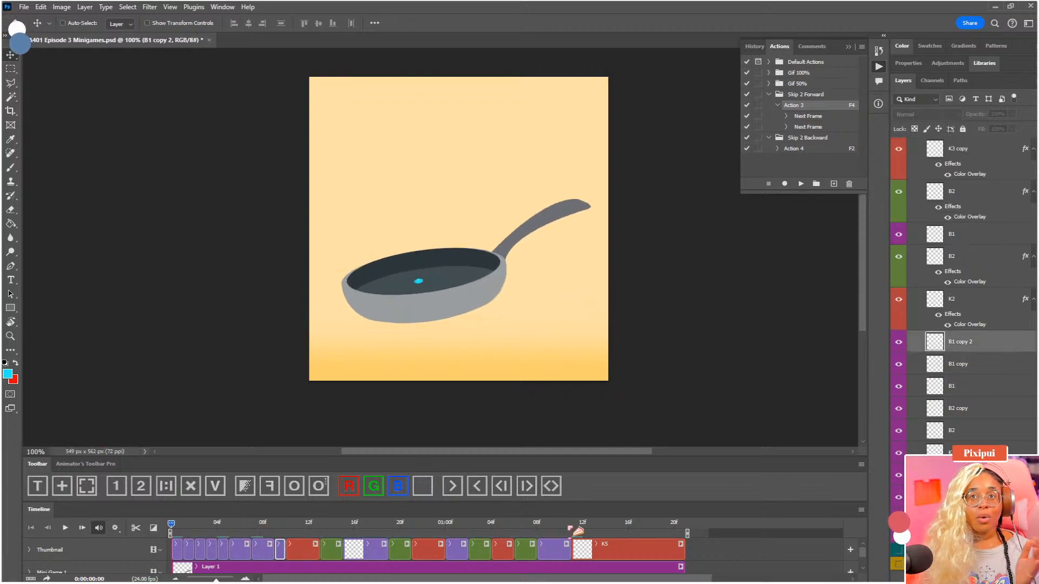
key(space)
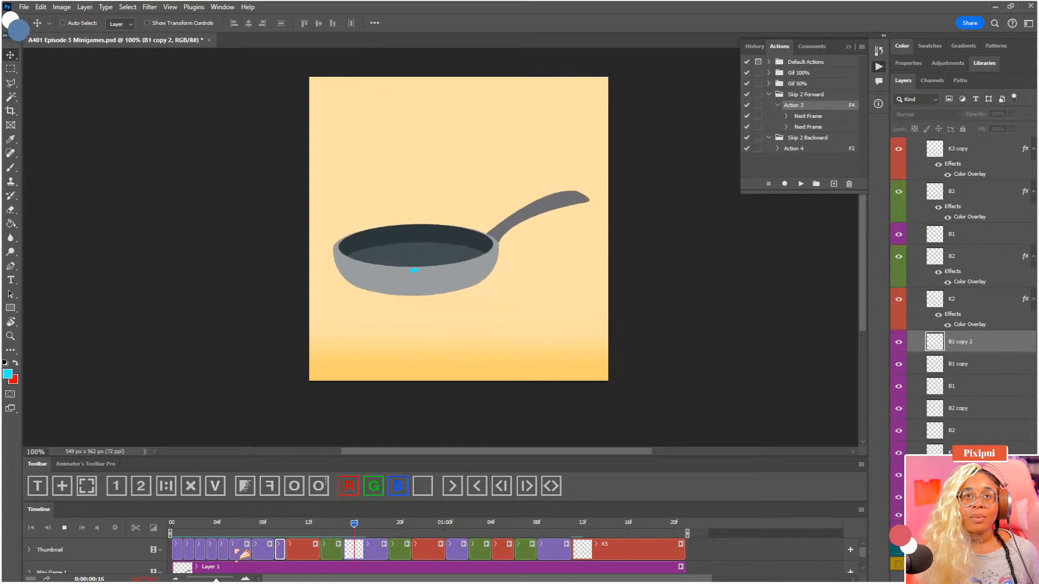
drag(189, 527, 223, 531)
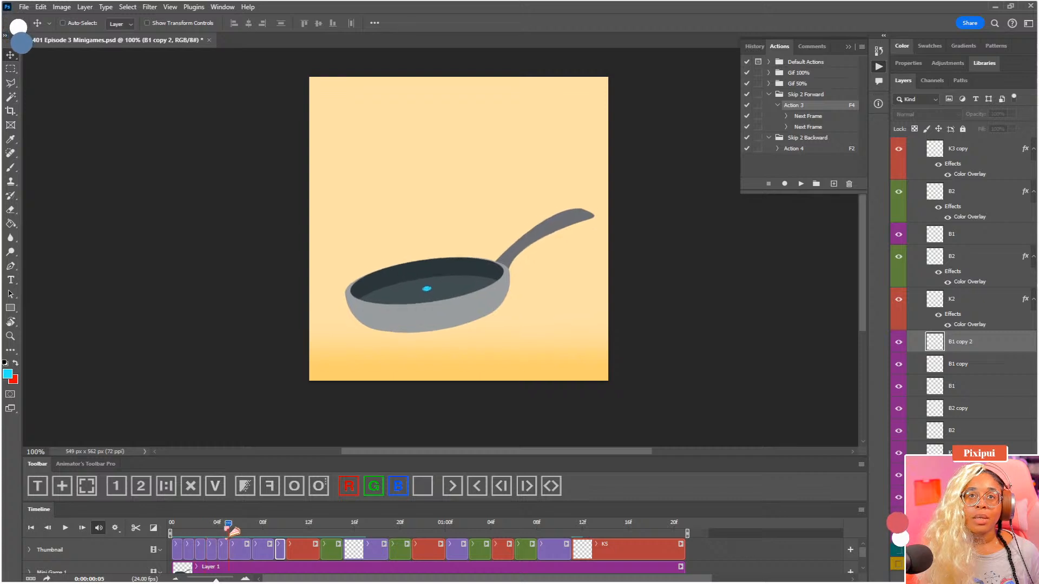
click(232, 531)
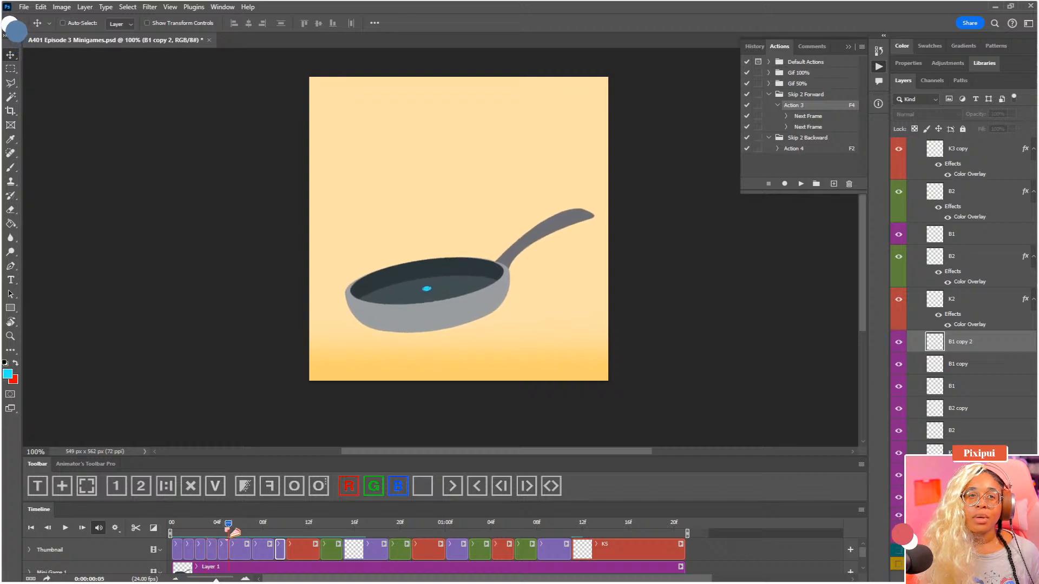
click(230, 546)
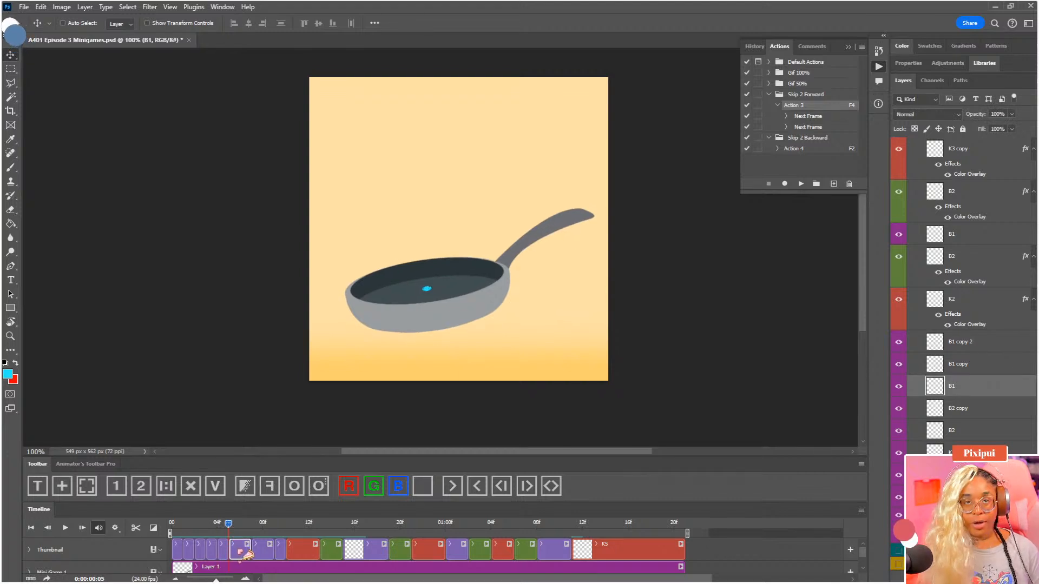
mouse_move(229, 524)
mouse_down()
mouse_move(182, 525)
mouse_move(215, 531)
mouse_up()
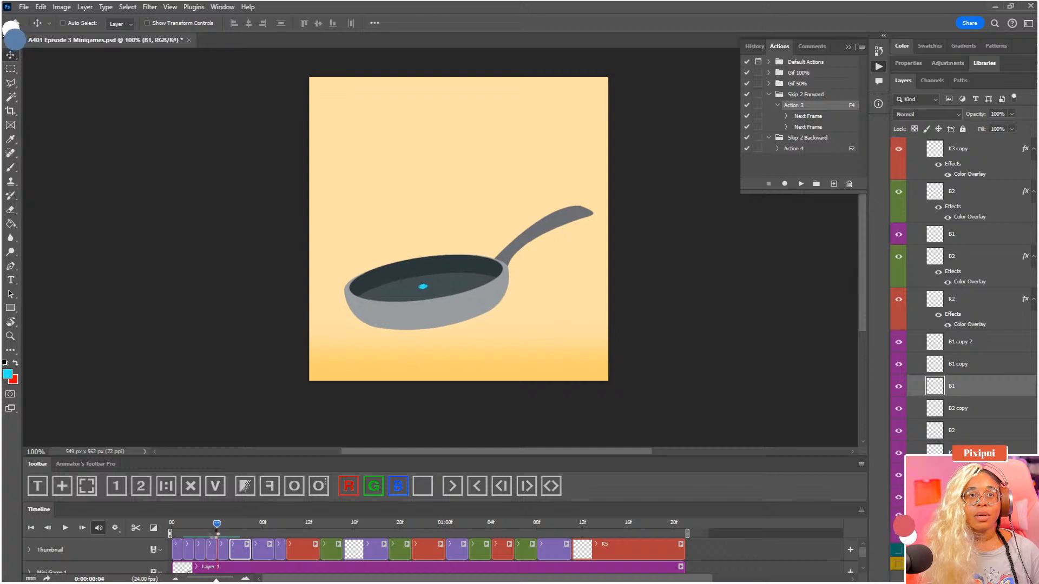
Delete the B2 copy frame at 0:00:00:04 and play back the shortened animation
click(223, 549)
click(190, 485)
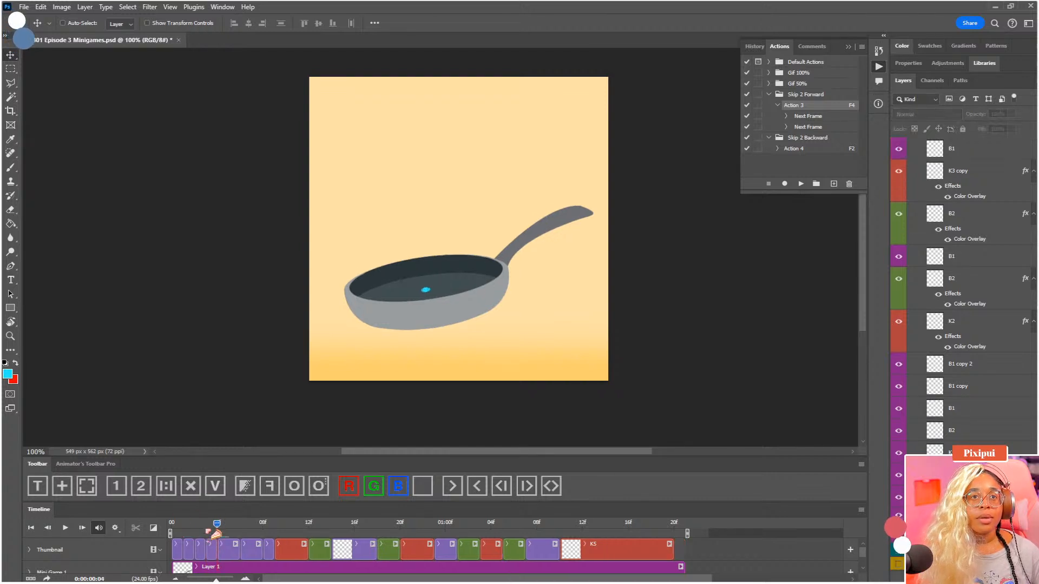
drag(214, 529, 244, 533)
key(space)
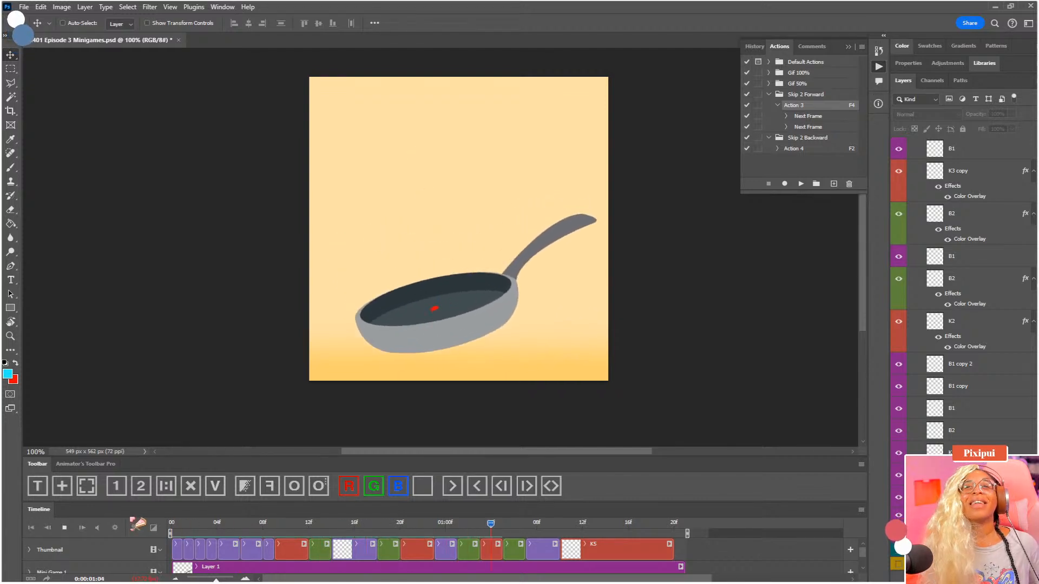
key(space)
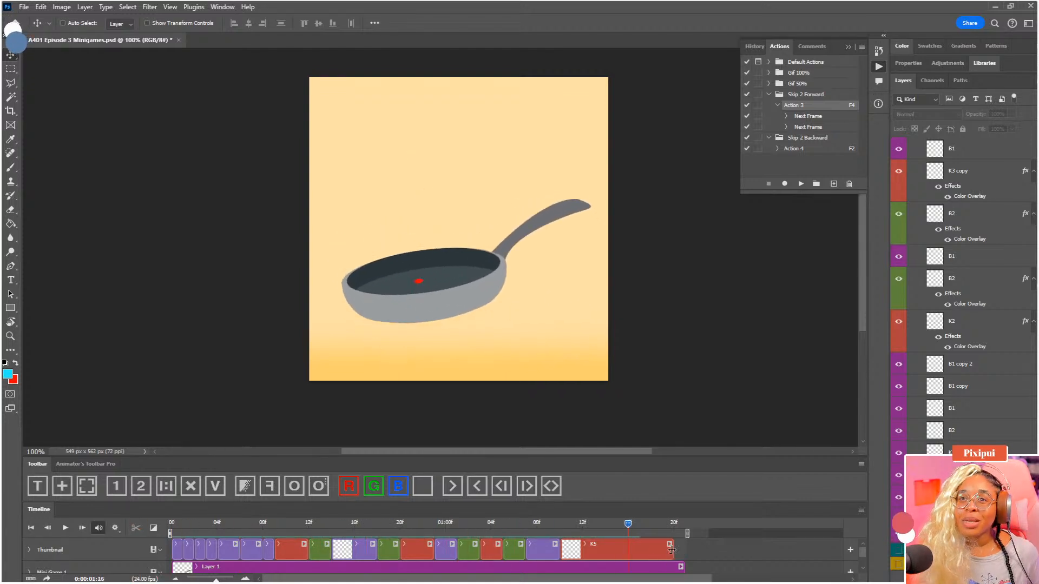
Extend the K5 clip to the end of the Layer 1 clip and replay the animation
click(670, 550)
key(space)
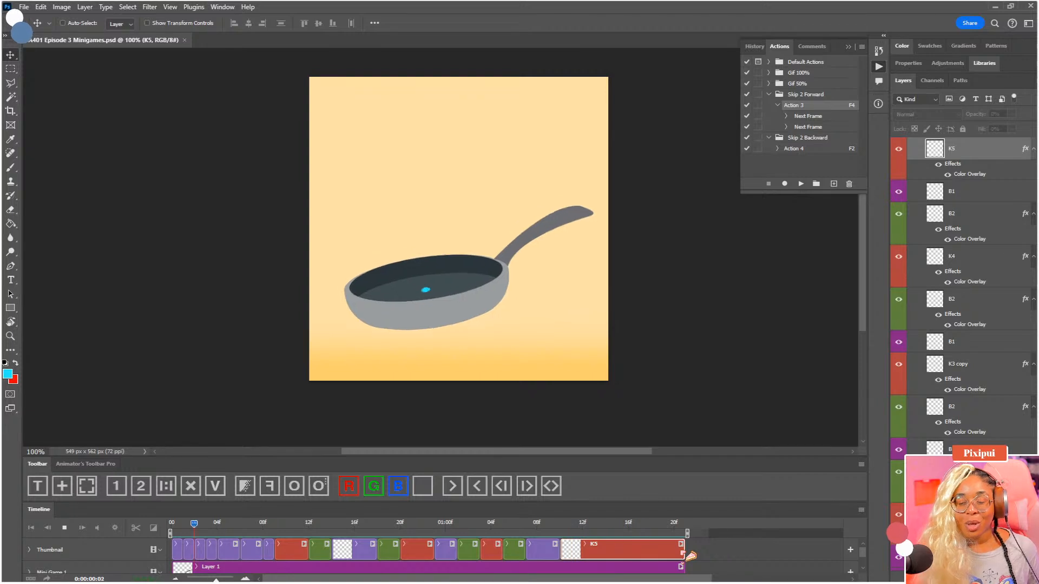
Scrub through the opening frames up to 0:00:00:12 and clear the red colour coding from K2
click(224, 529)
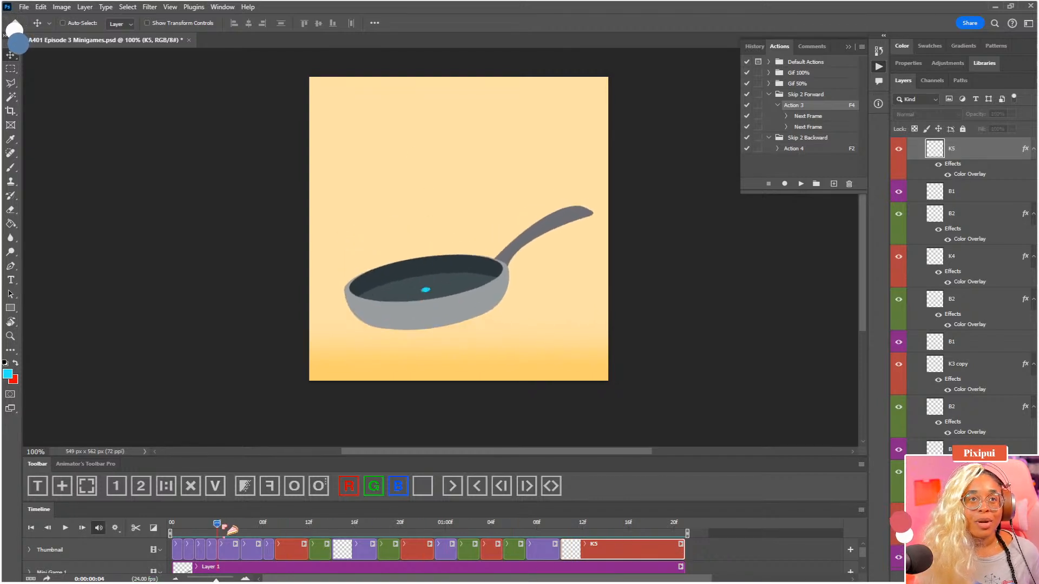
drag(224, 529, 310, 535)
click(299, 552)
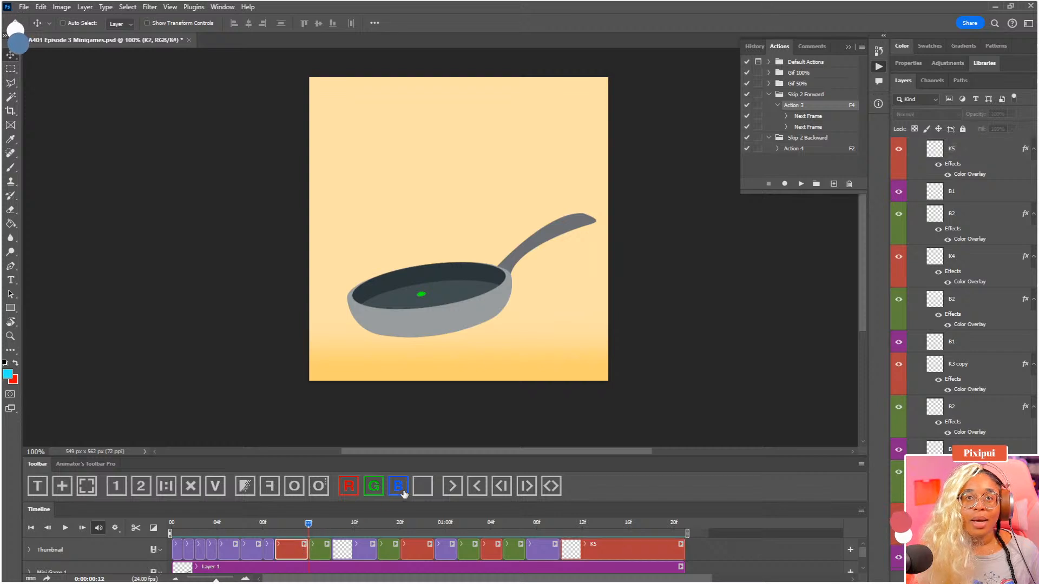
Split the two-frame green B2 clip after K2 at 0:00:00:13 into two single-frame clips
click(328, 552)
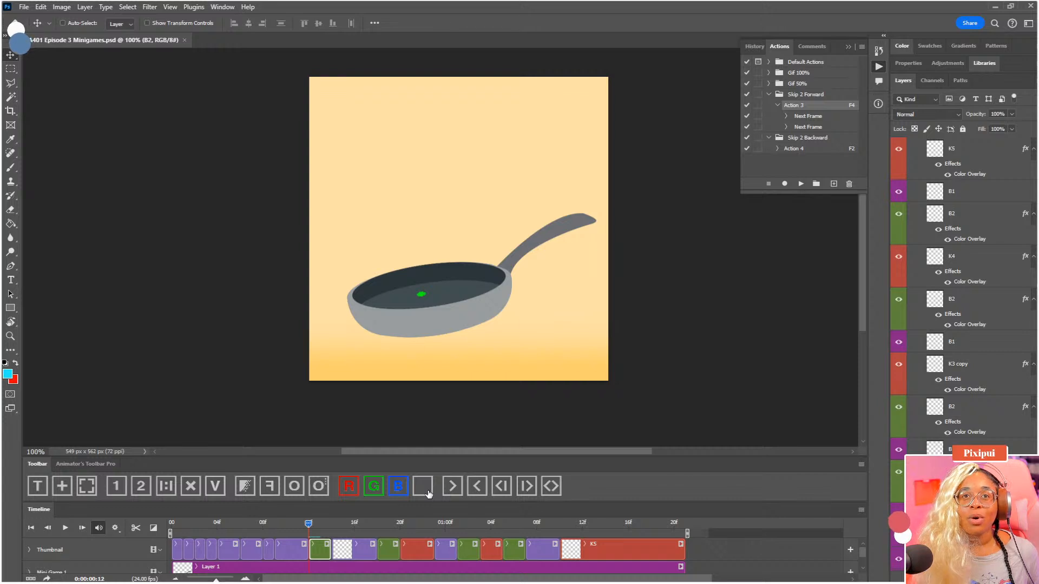
drag(320, 525, 319, 551)
click(169, 489)
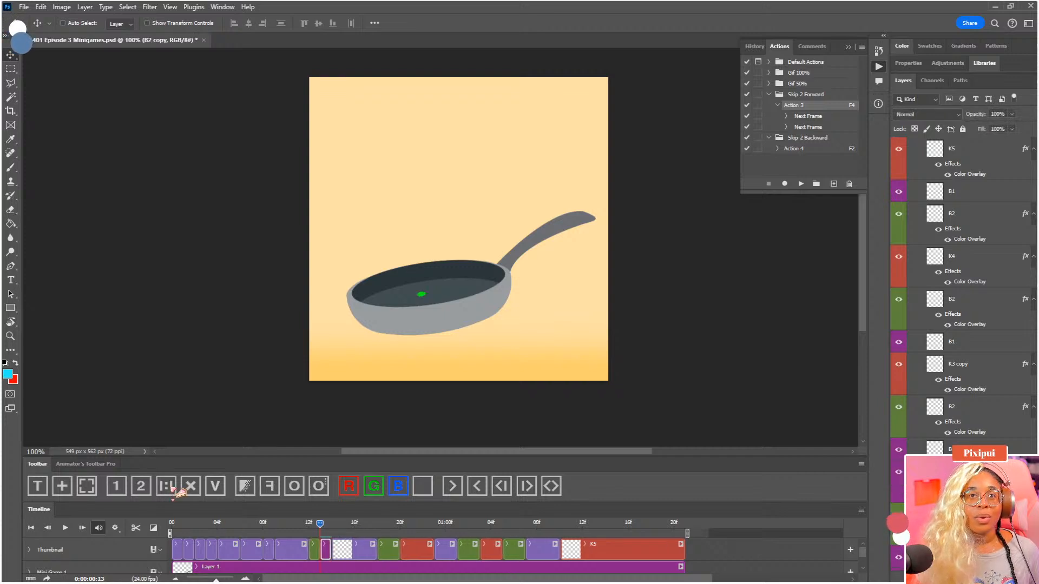
key(ctrl+plus)
key(ctrl+plus)
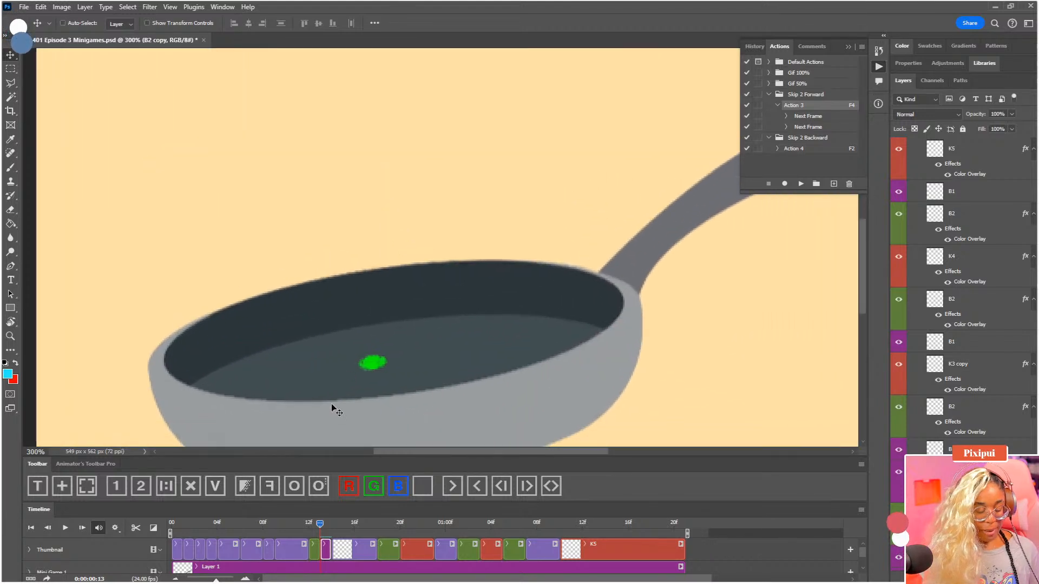
Reposition the B2 copy dot slightly using onion skins and clear the green colour coding from B2 copy and B2
key(F3)
key(F3)
key(F3)
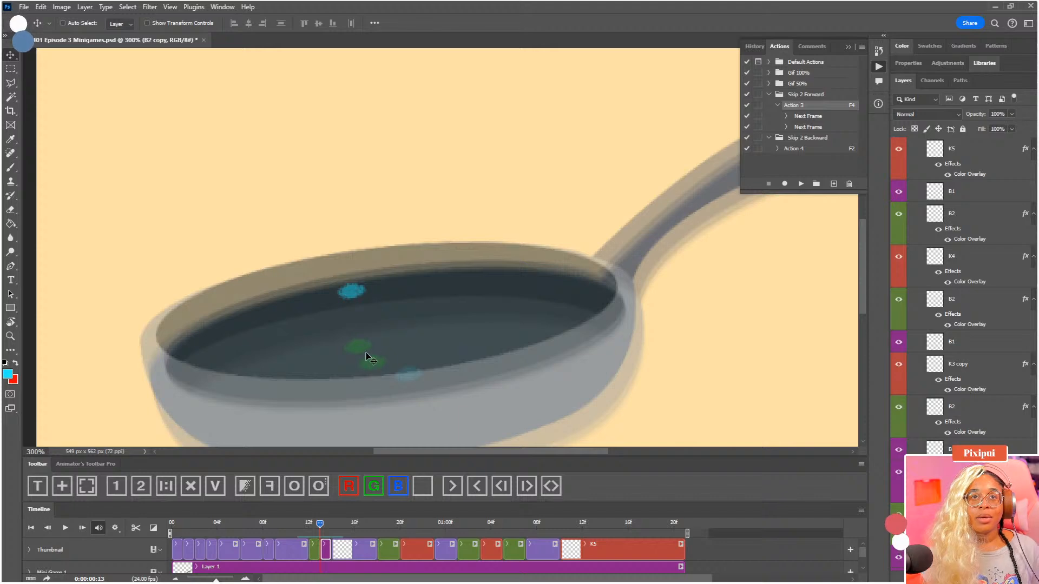
mouse_move(364, 352)
mouse_down()
mouse_move(365, 339)
mouse_move(372, 357)
mouse_up()
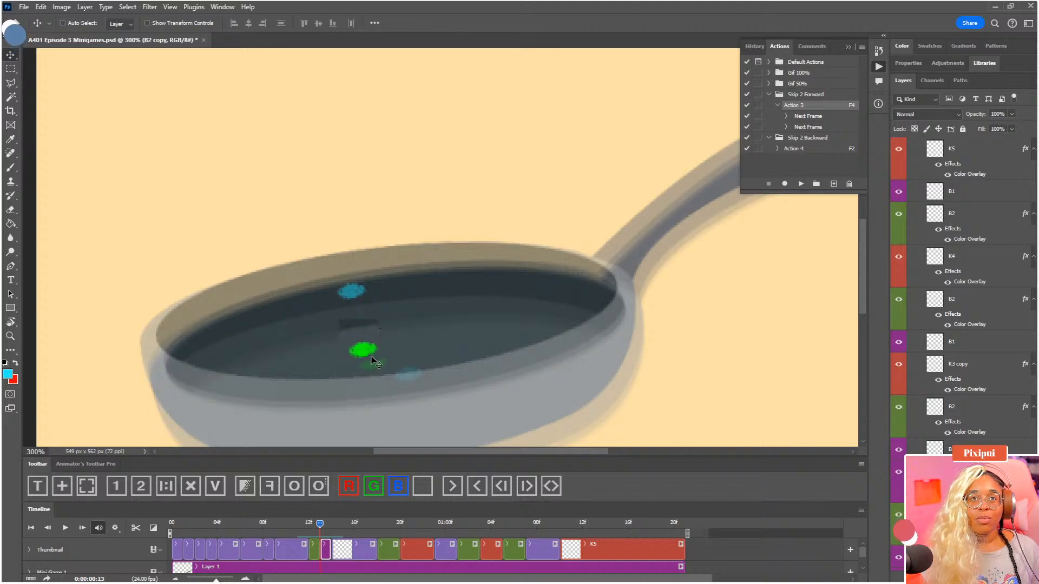
click(314, 550)
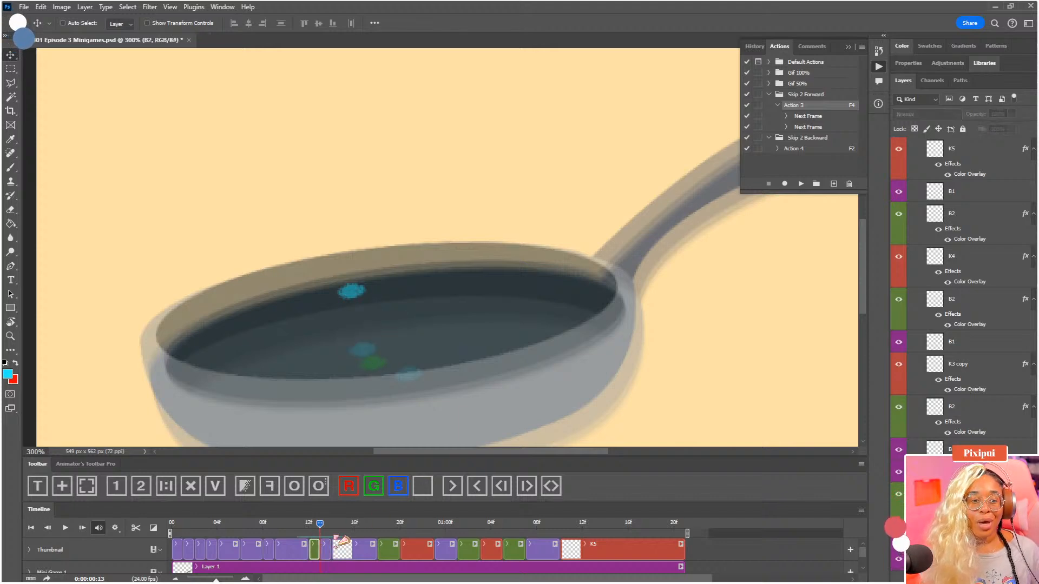
click(420, 489)
Fit the whole canvas in the view and play back the animation to check the dot's toss timing
drag(330, 527, 309, 528)
key(space)
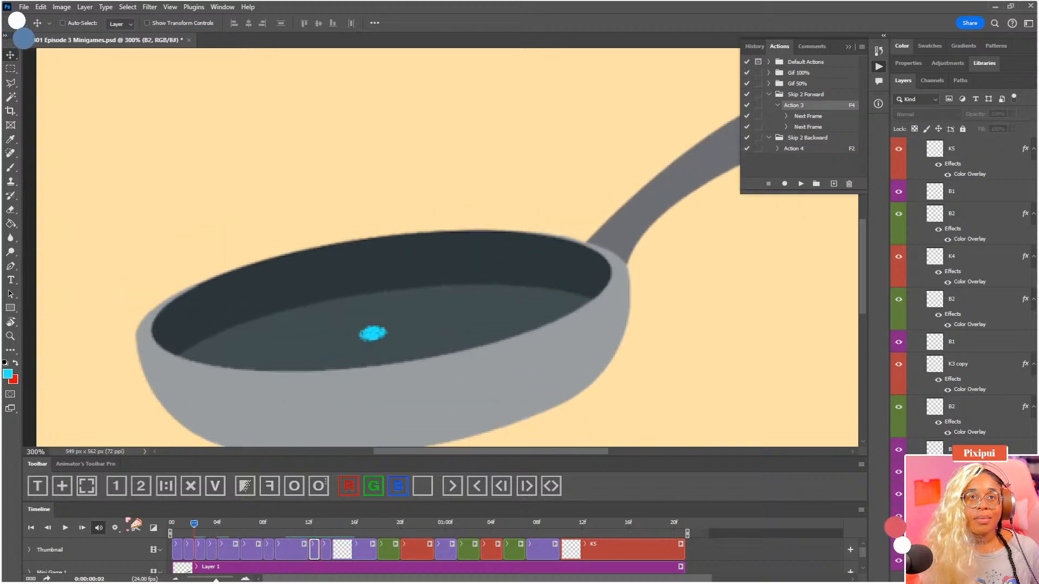
key(space)
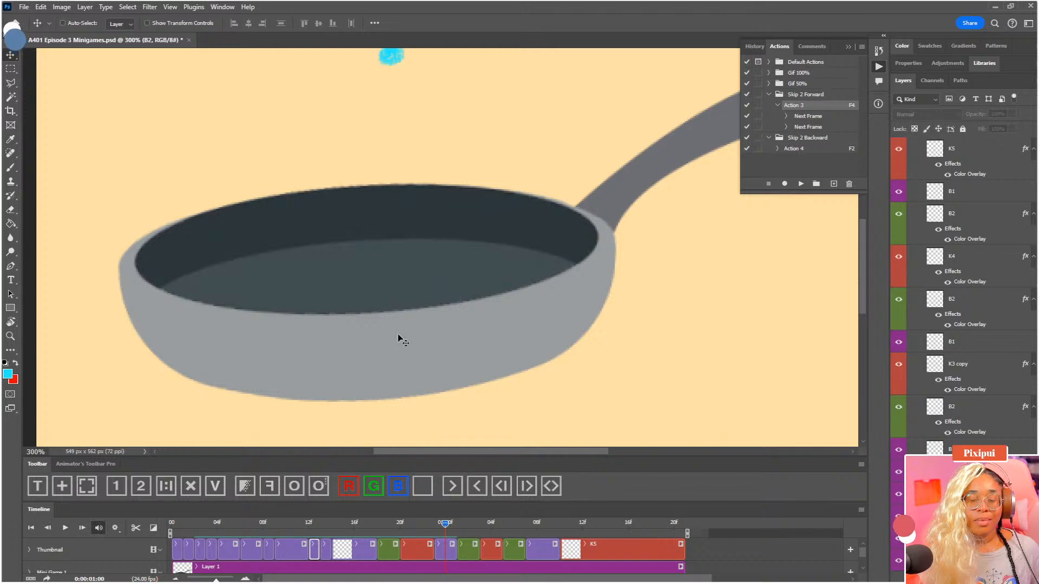
key(ctrl)
key(ctrl+0)
key(space)
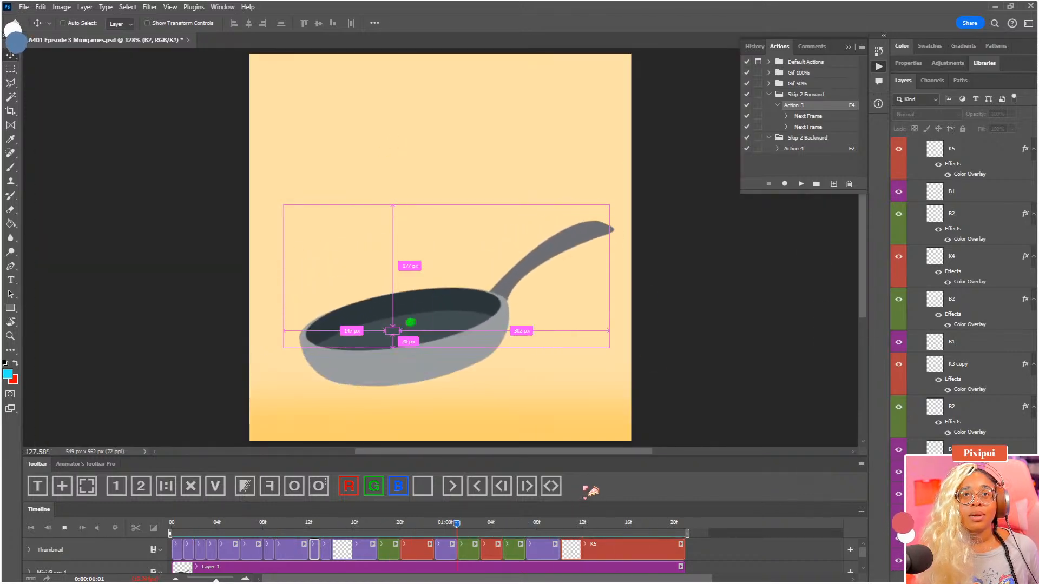
key(space)
key(space)
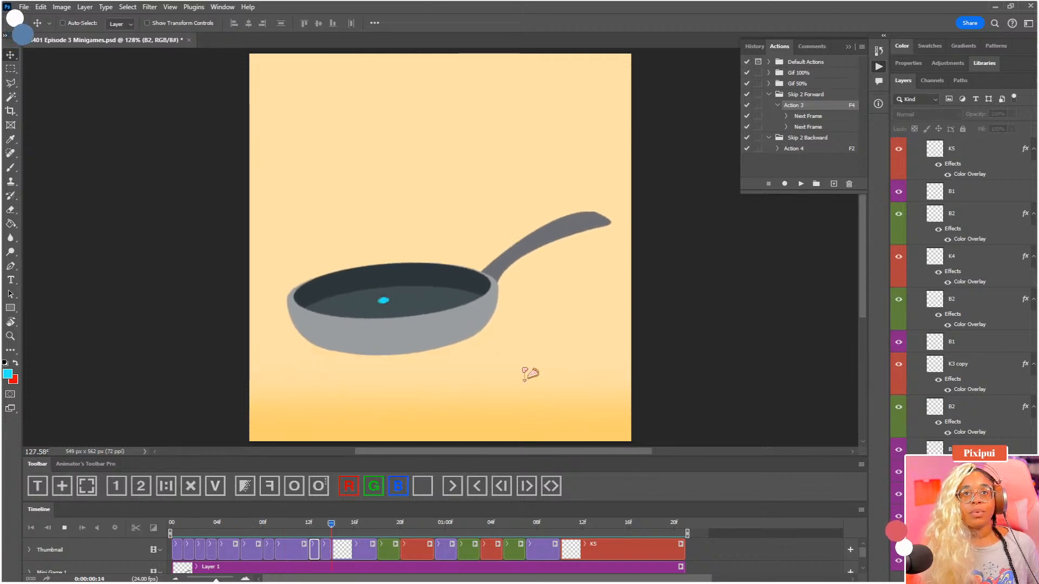
key(space)
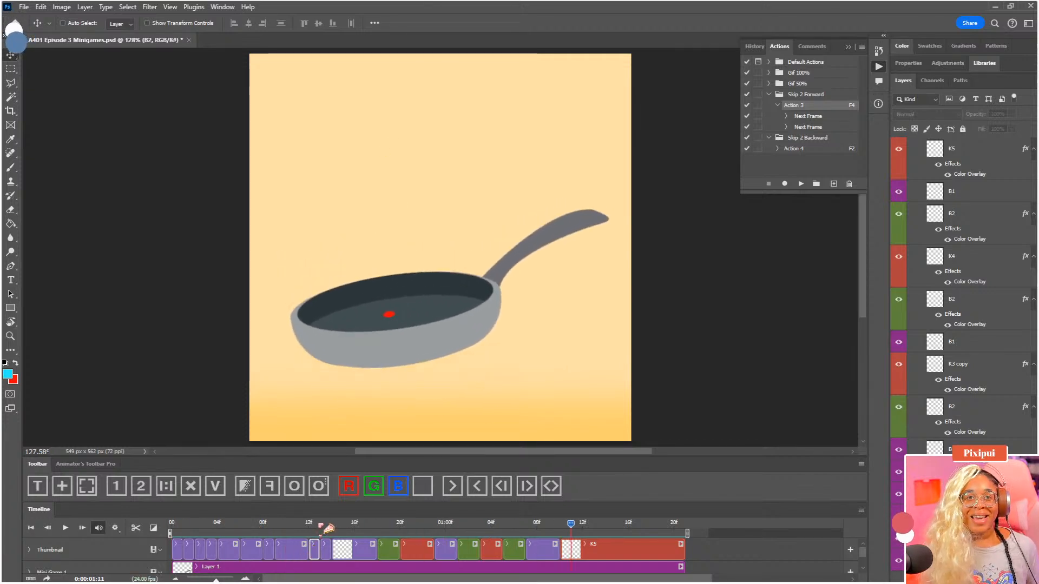
Split the B1 clip at 0:00:00:15 and raise the dot in its second part to just above the pan's rim
drag(311, 524, 351, 532)
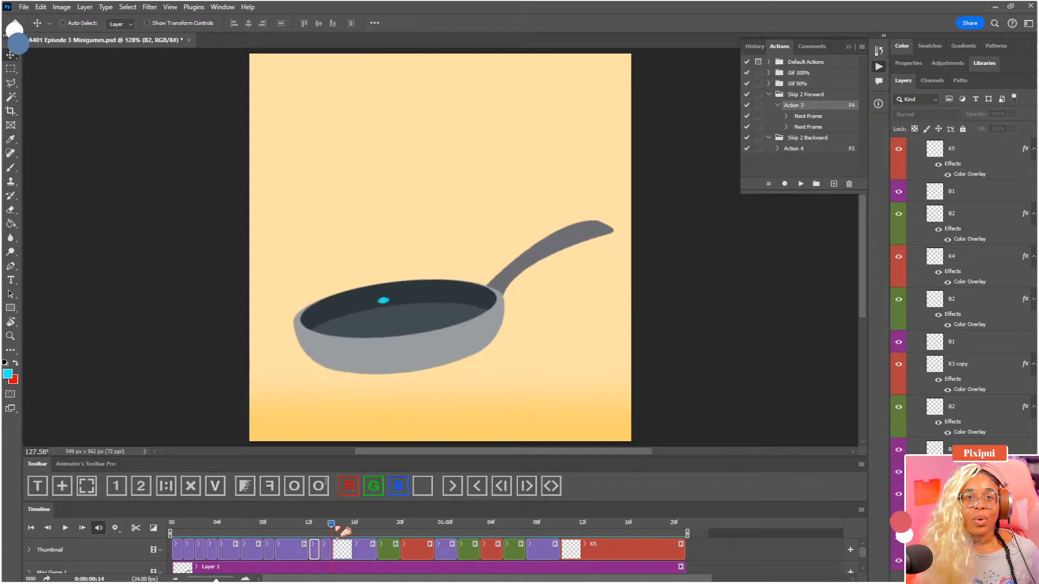
click(350, 551)
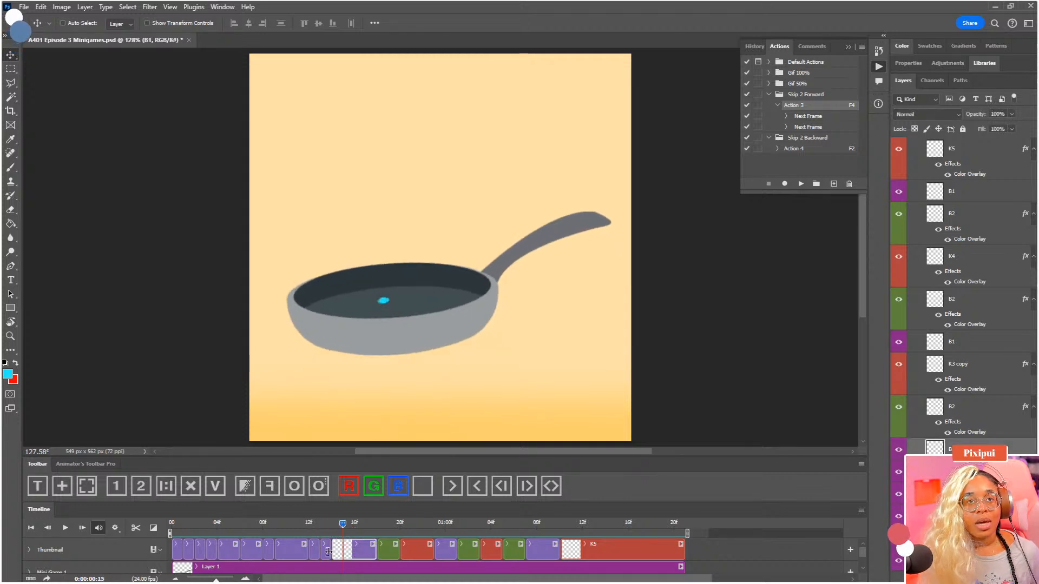
click(136, 527)
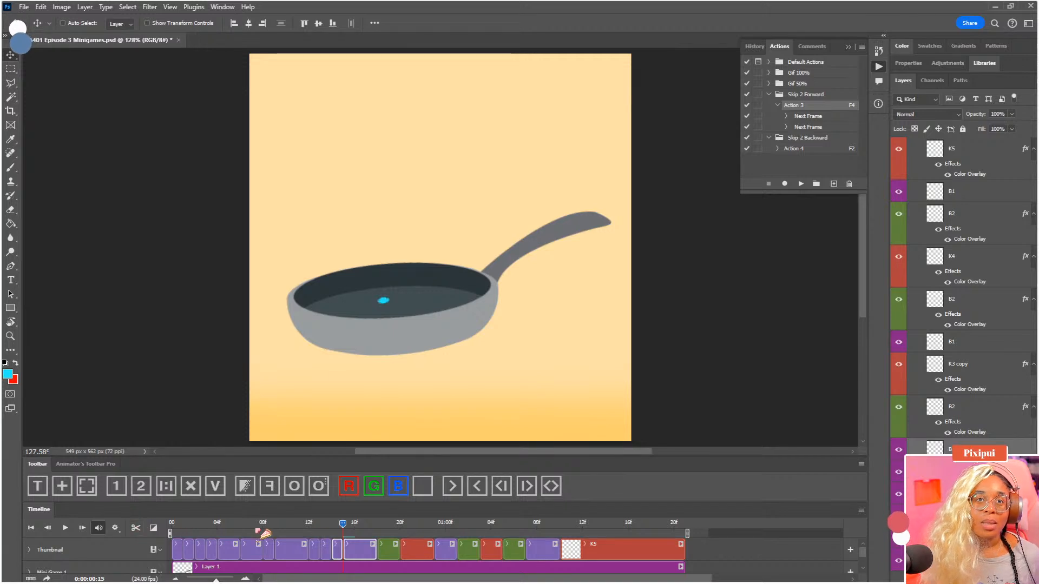
click(363, 553)
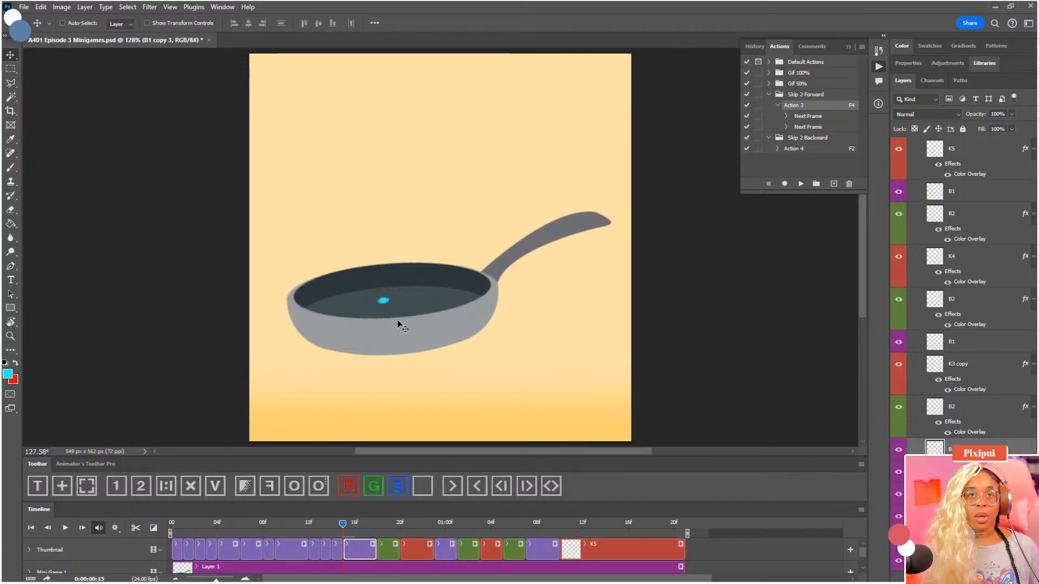
drag(391, 300, 388, 260)
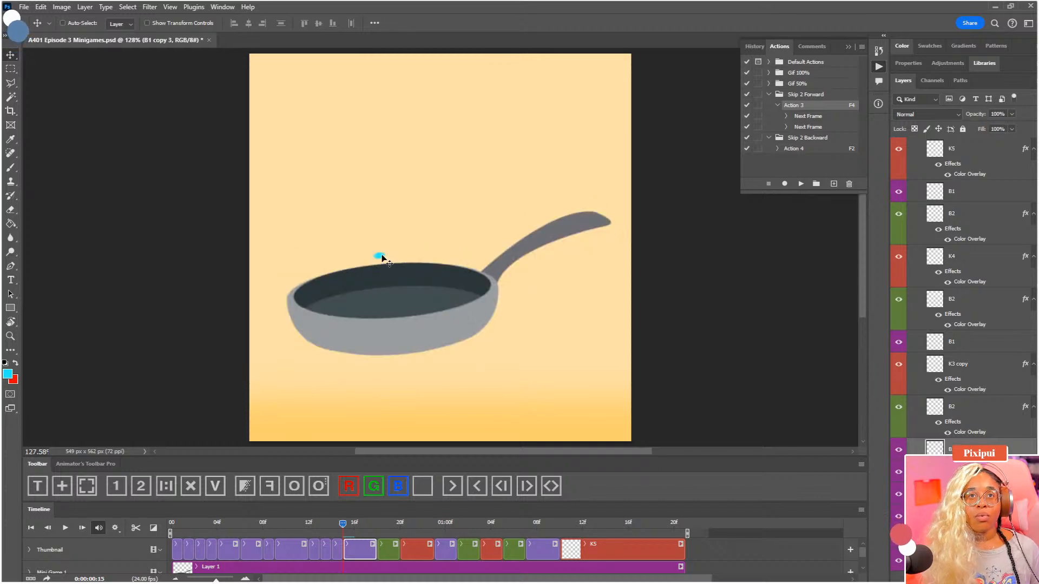
Save the document, replay the animation from the first frame and return to the start
drag(343, 524, 135, 525)
key(ctrl+s)
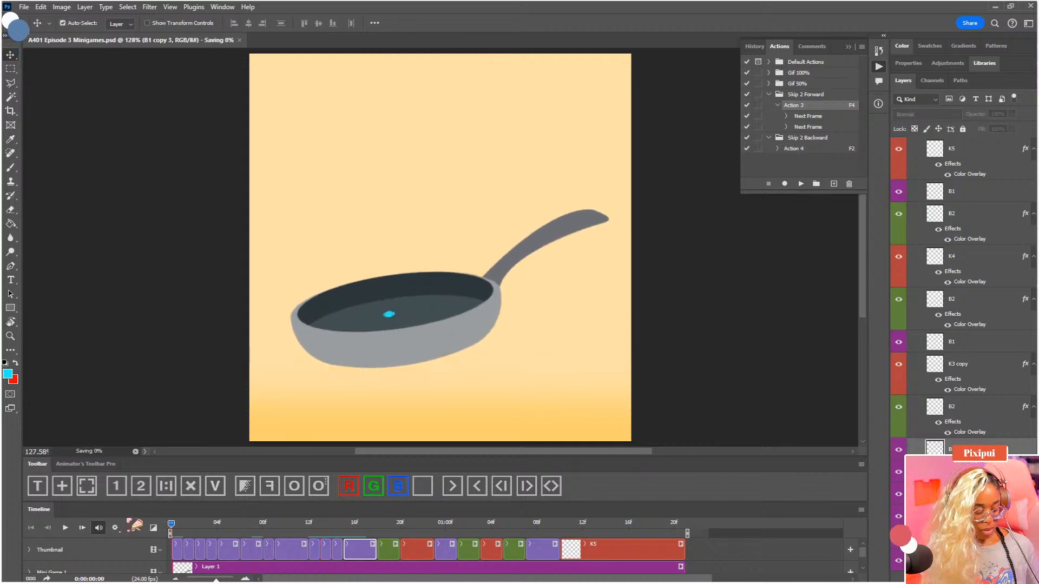
key(space)
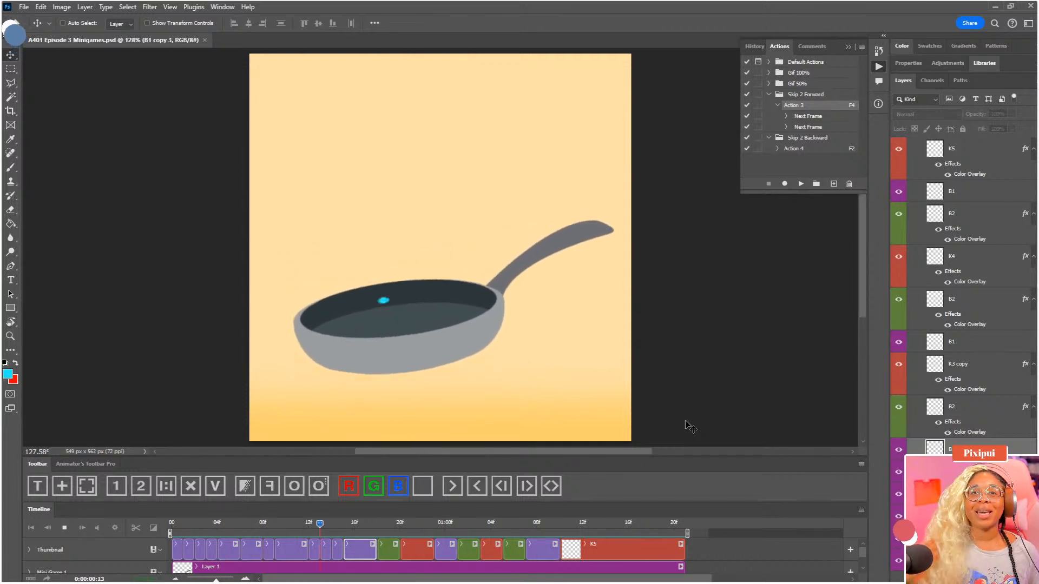
key(space)
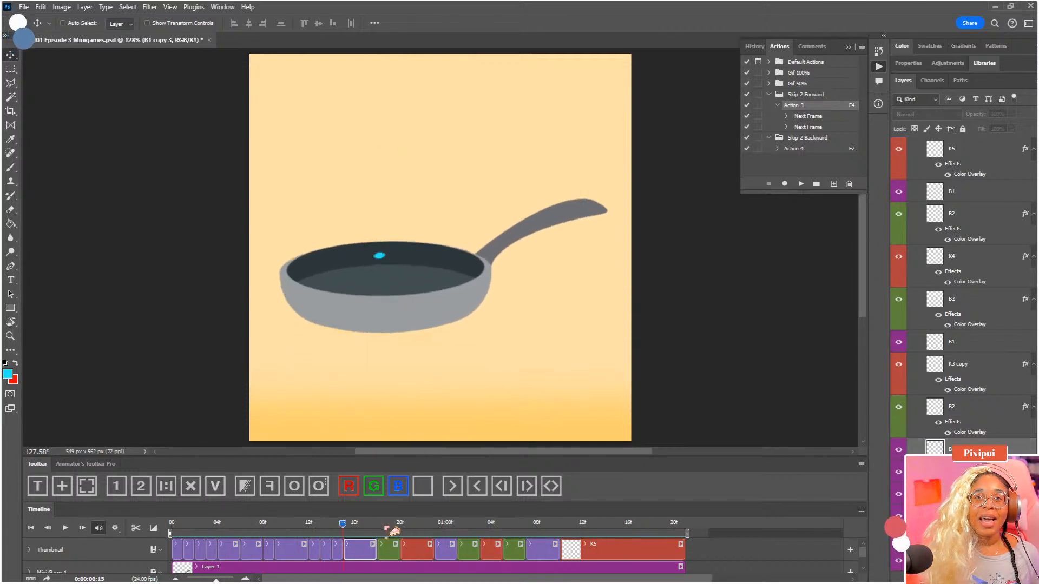
drag(385, 526, 148, 523)
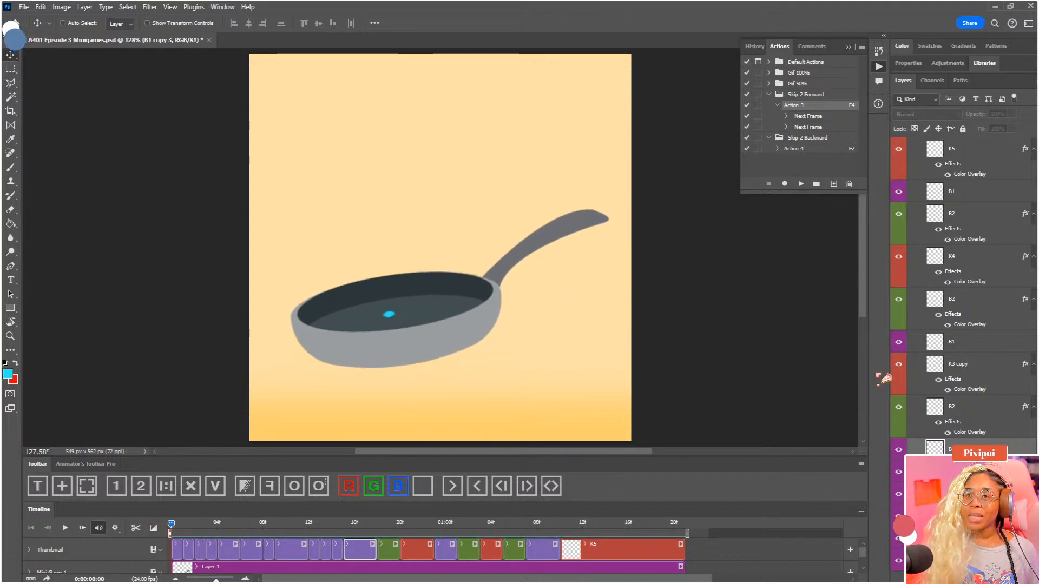
Clear the green and red colour coding from the remaining clips, B2 and K3 copy through K5
scroll(926, 206, up, 1)
click(921, 159)
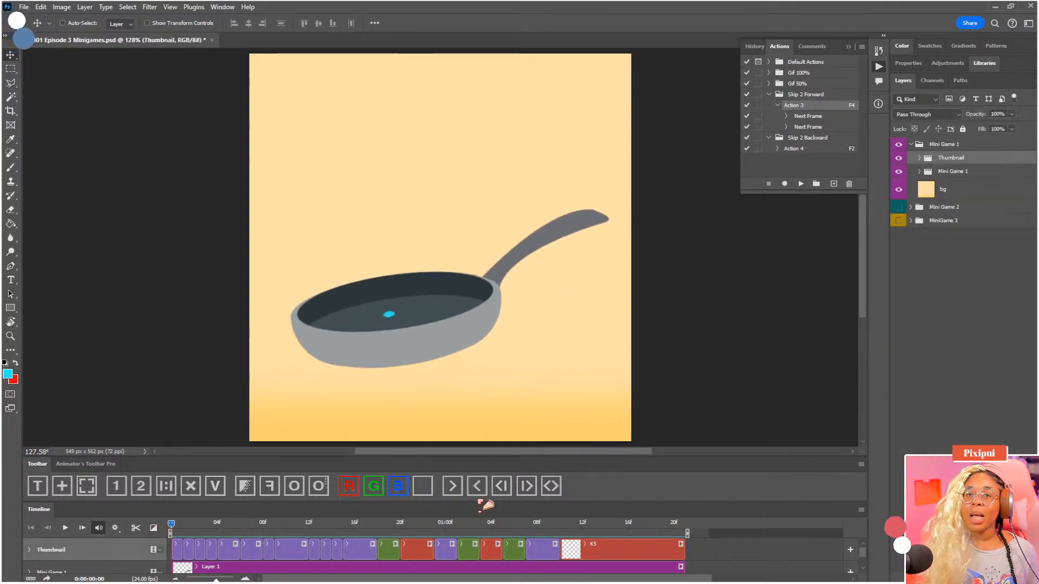
click(390, 550)
click(425, 487)
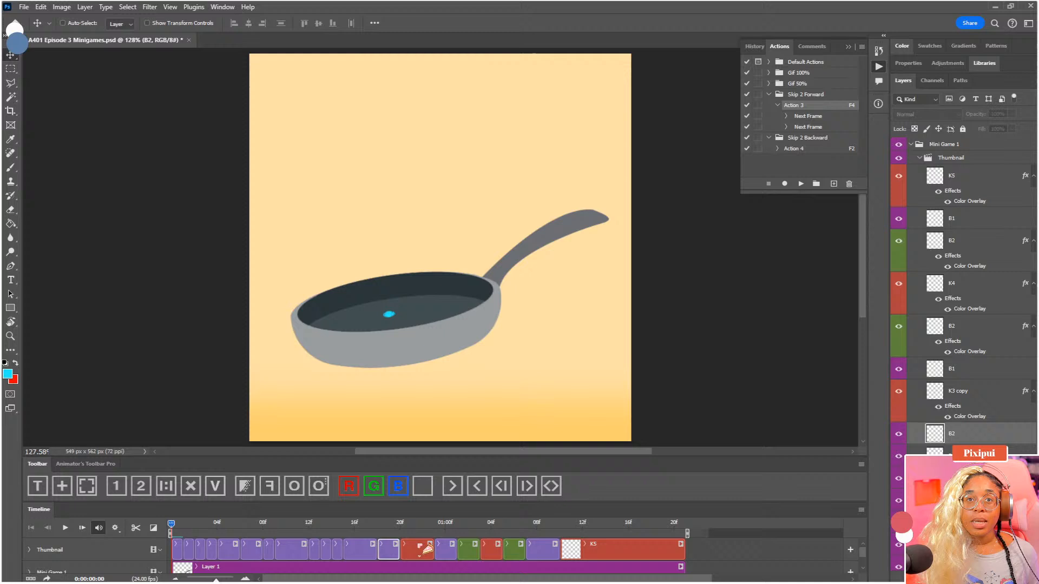
click(424, 487)
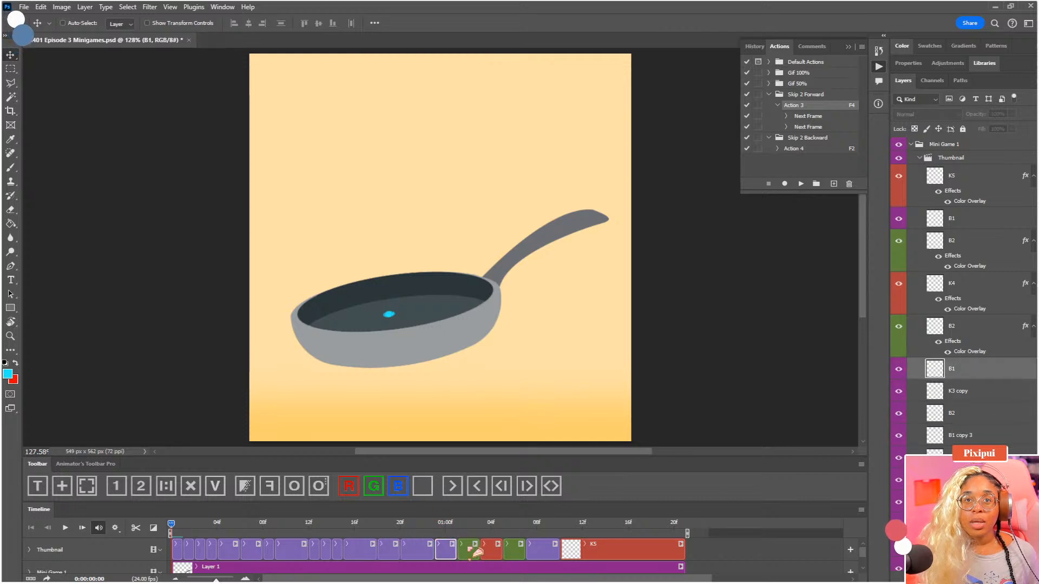
click(423, 487)
click(423, 487)
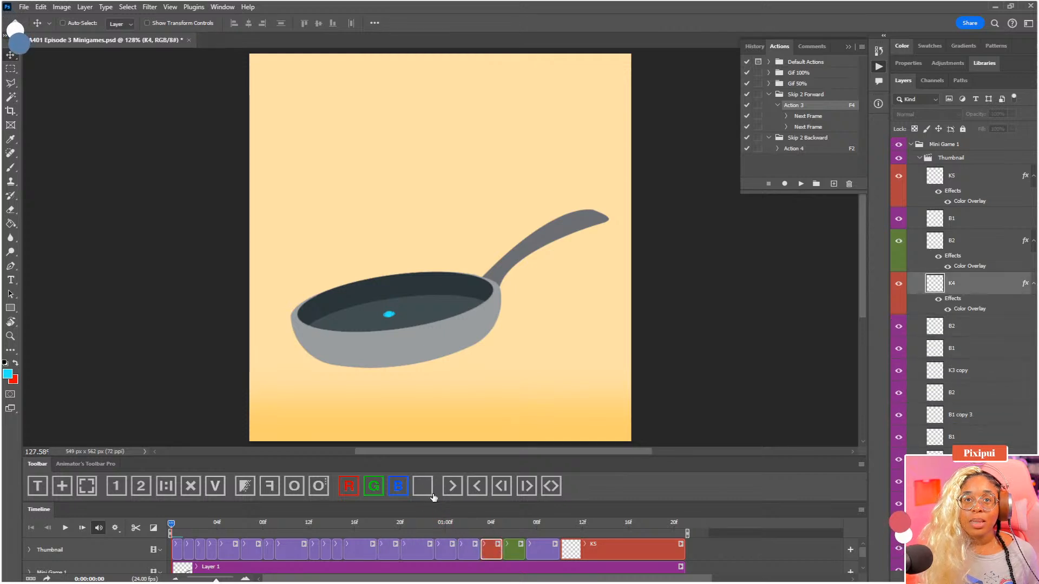
click(514, 548)
click(424, 487)
click(540, 549)
click(574, 548)
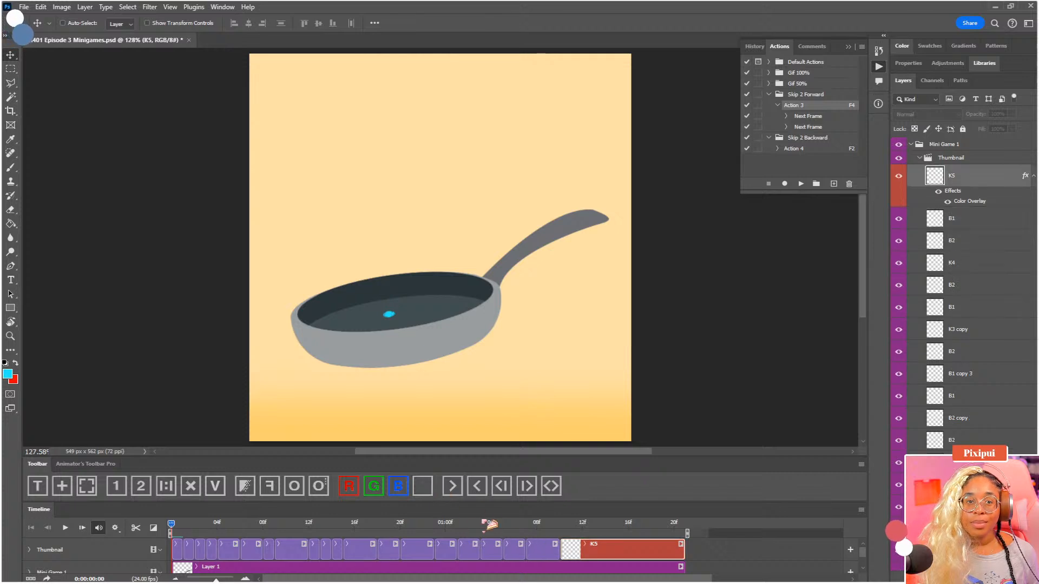
click(425, 487)
Play back the animation without colour coding, return to the first frame and save the document
key(space)
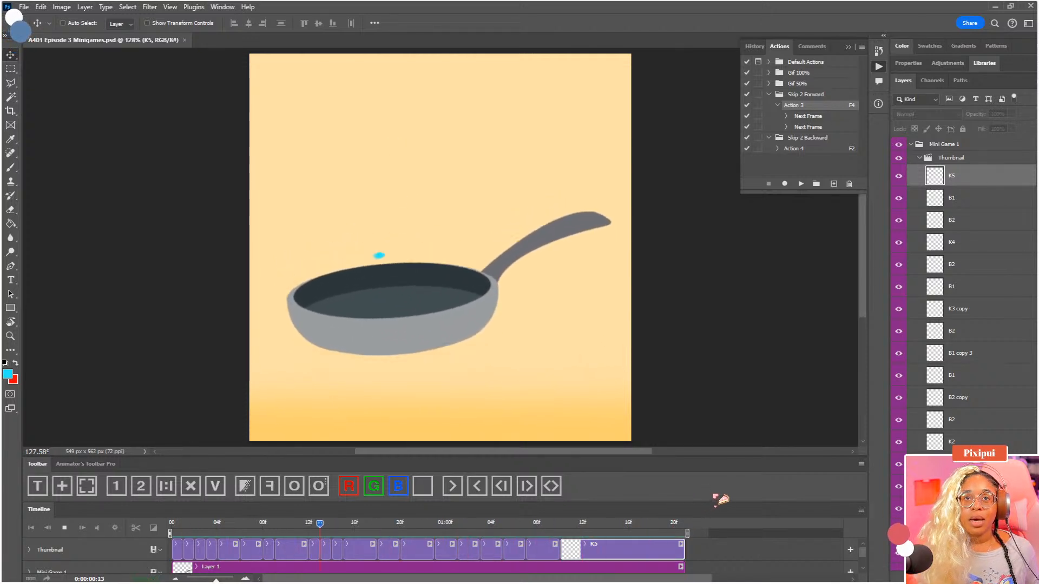
key(space)
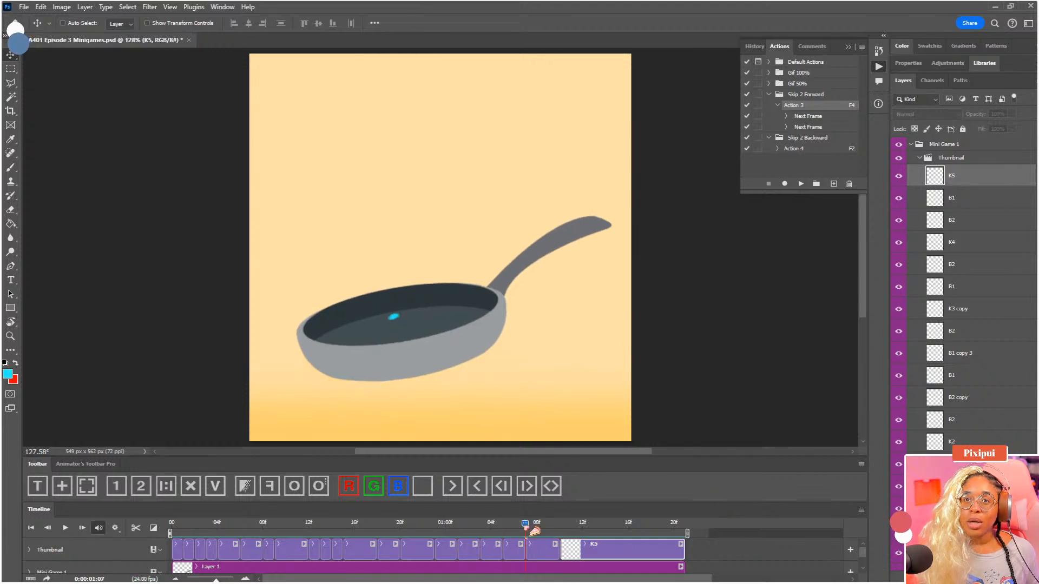
drag(527, 527, 163, 552)
key(ctrl+s)
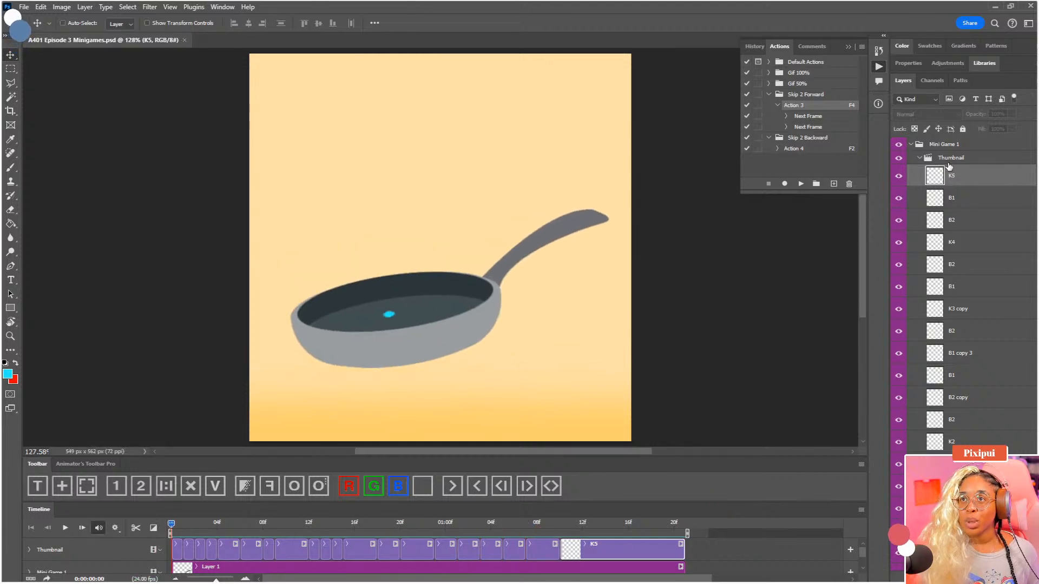
Duplicate the Thumbnail video group and lower the original group's opacity
click(919, 160)
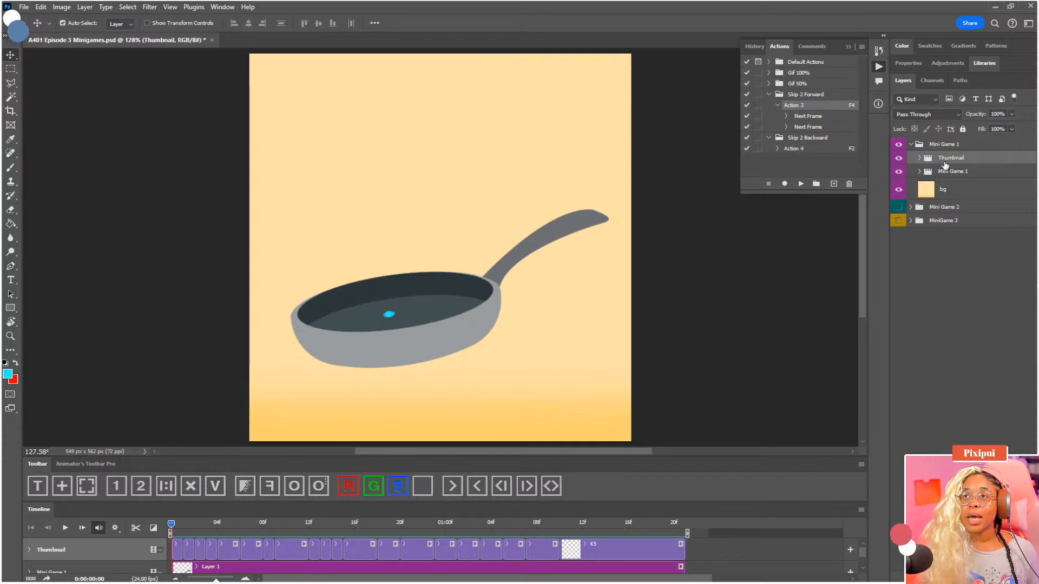
key(ctrl+j)
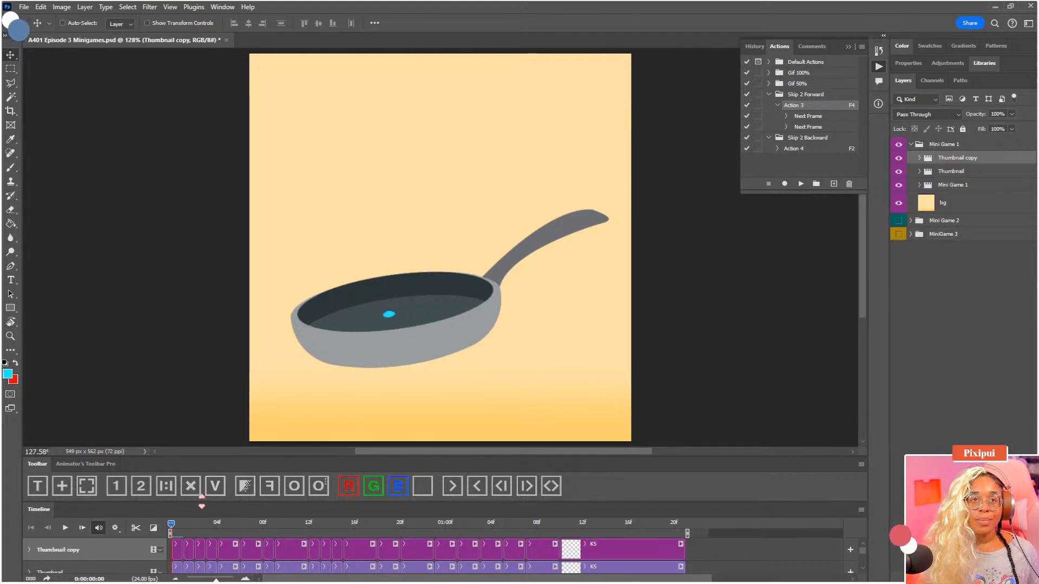
click(950, 171)
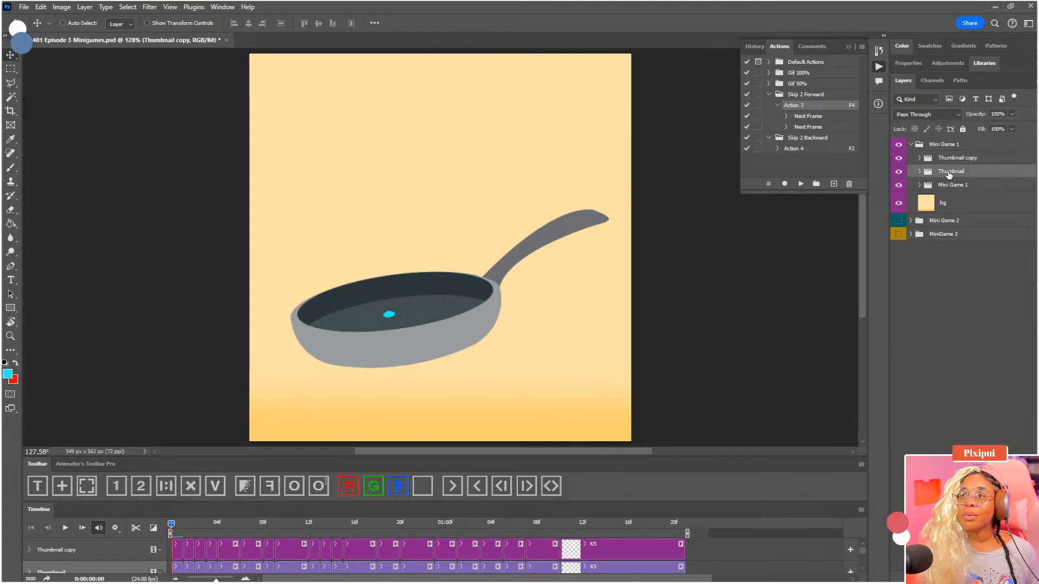
click(1011, 114)
drag(1012, 126, 979, 126)
Rename the Thumbnail copy group to Pancake
click(970, 162)
double_click(972, 158)
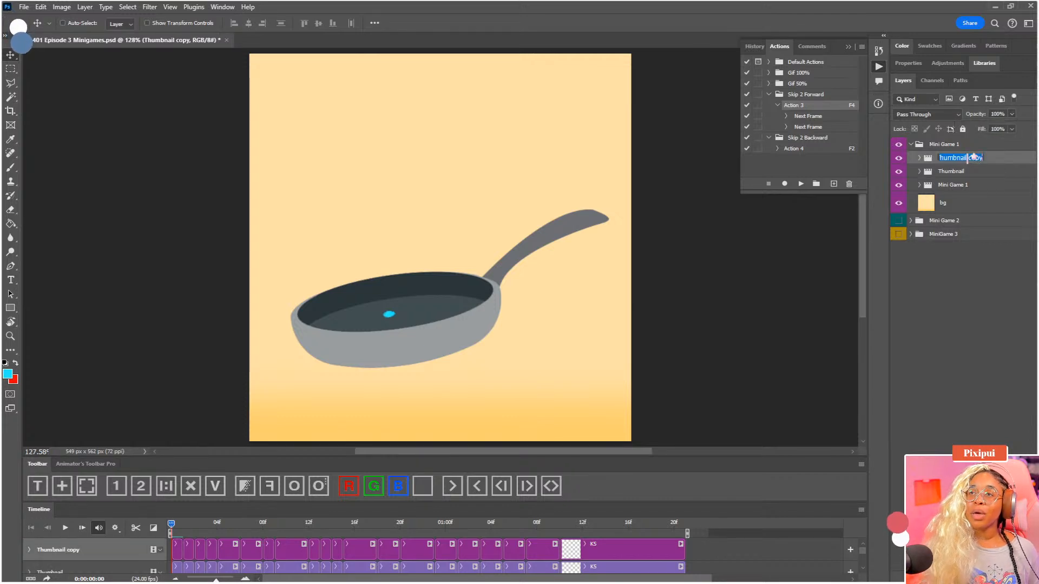
text(Pancake)
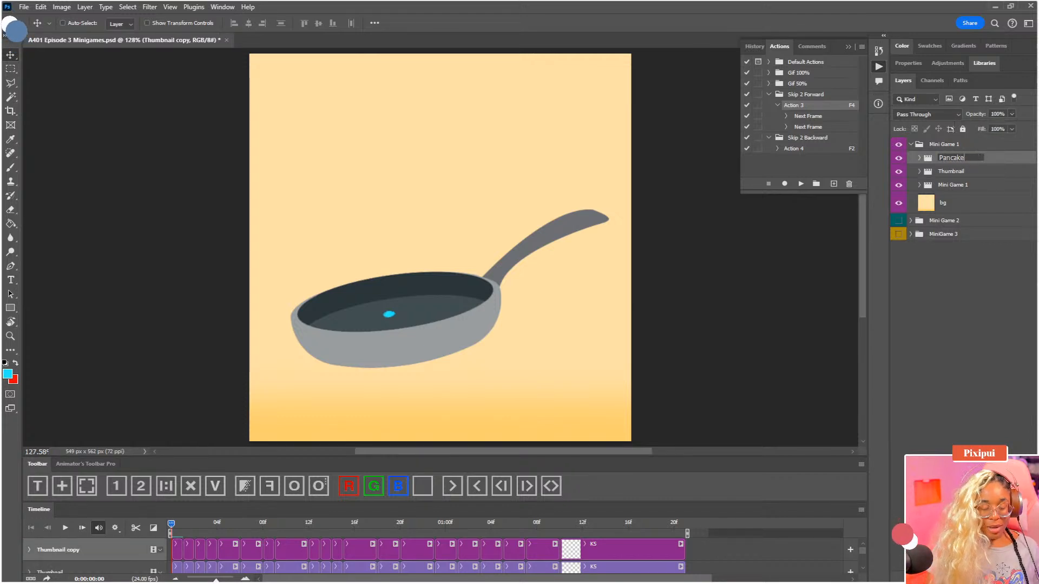
key(Return)
Select the first clip, K1, in the Pancake group and enlarge the timeline to show both video groups
click(178, 547)
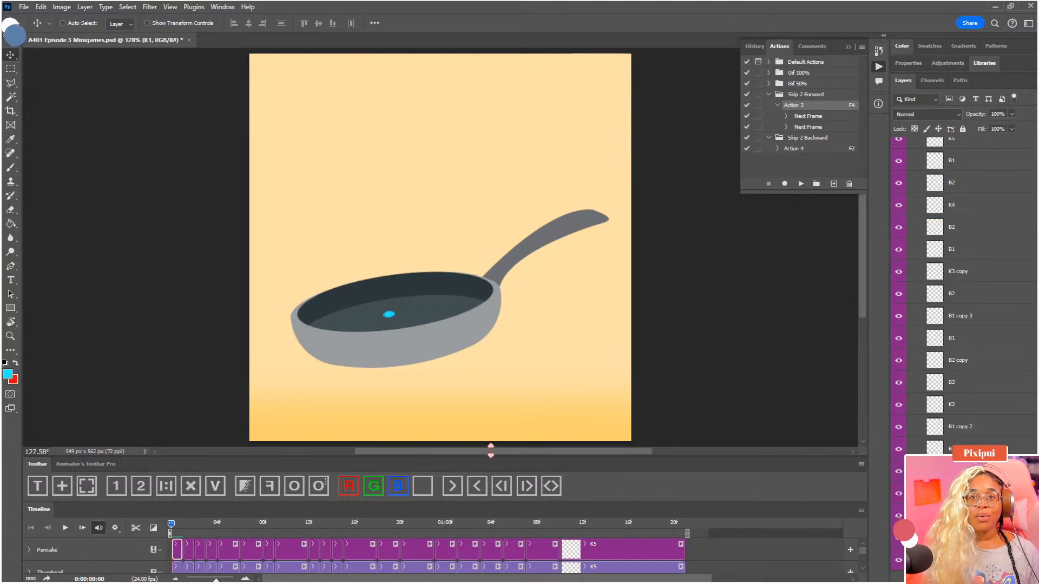
drag(490, 451, 490, 427)
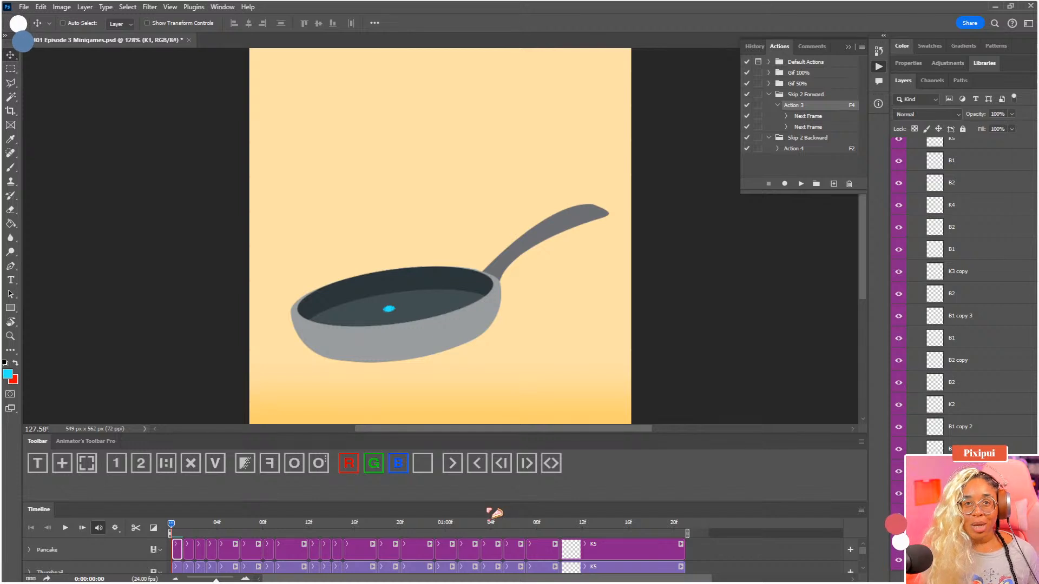
drag(492, 511, 491, 488)
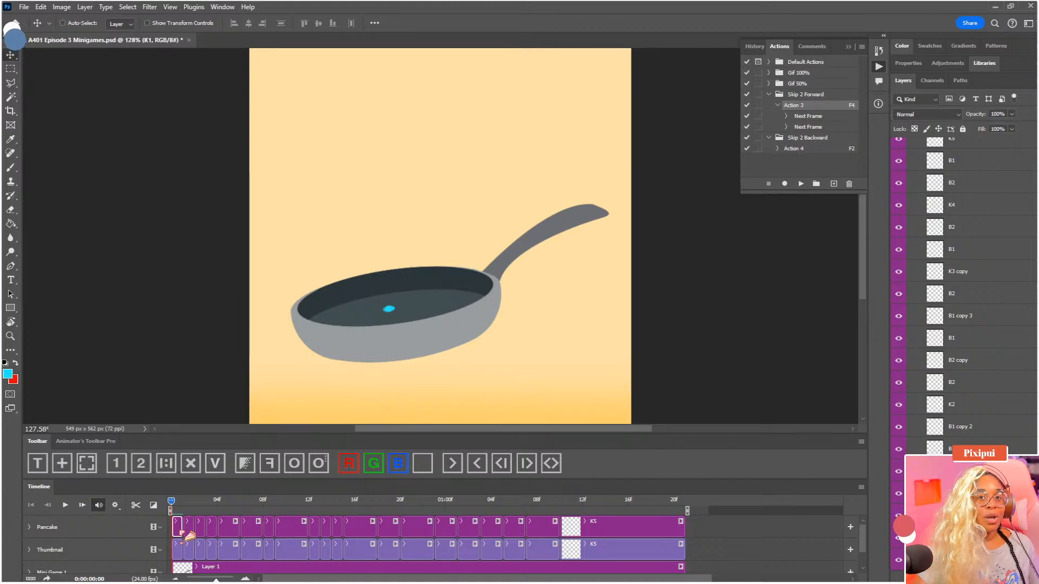
Clear the dot from Pancake's K1 frame and reset the foreground and background colours to black and white
drag(407, 321, 448, 269)
key(ctrl+plus)
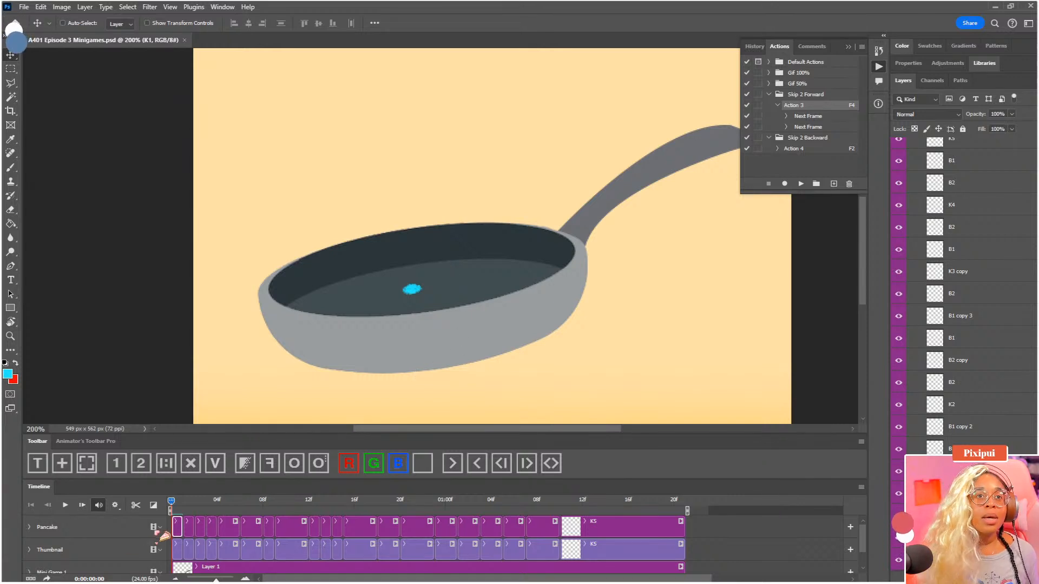
click(244, 465)
drag(328, 356, 346, 357)
key(d)
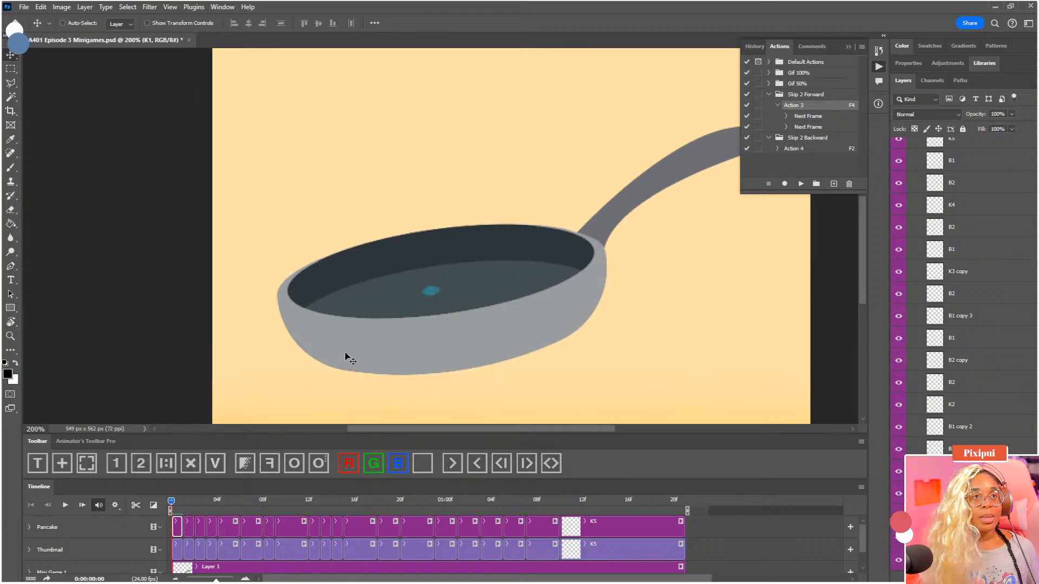
Brush a rounded triangle around the faded dot in Pancake's K1 frame as the rough pancake outline
key(b)
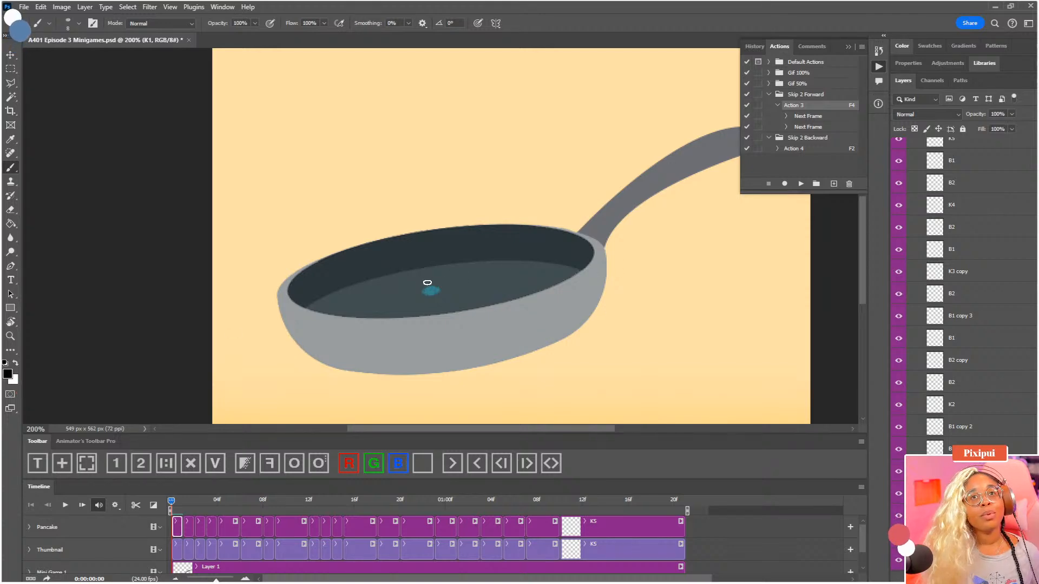
scroll(438, 282, up, 2)
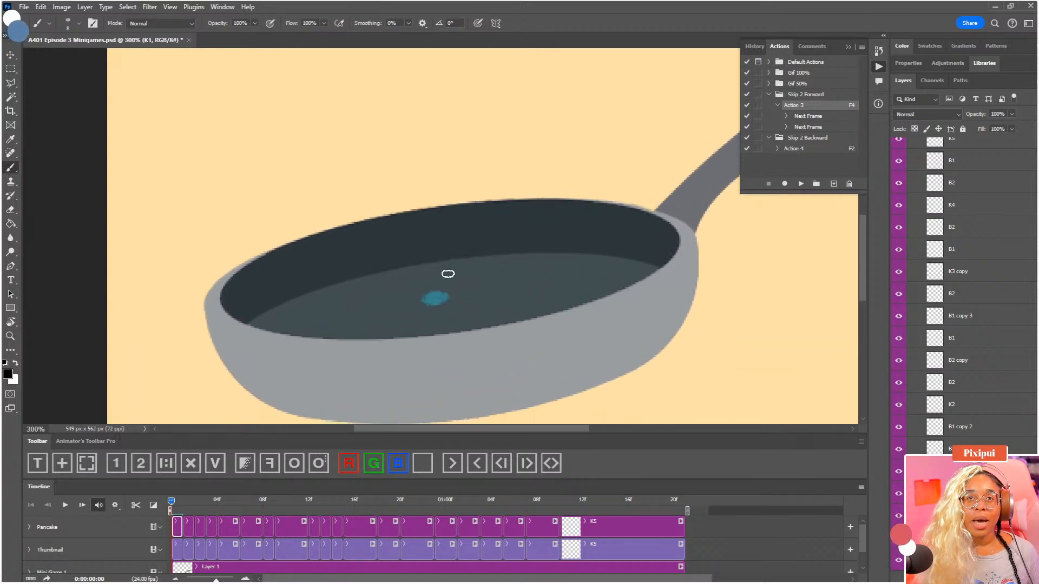
mouse_move(435, 274)
mouse_down()
mouse_move(380, 314)
mouse_move(471, 316)
mouse_move(471, 299)
mouse_move(439, 276)
mouse_up()
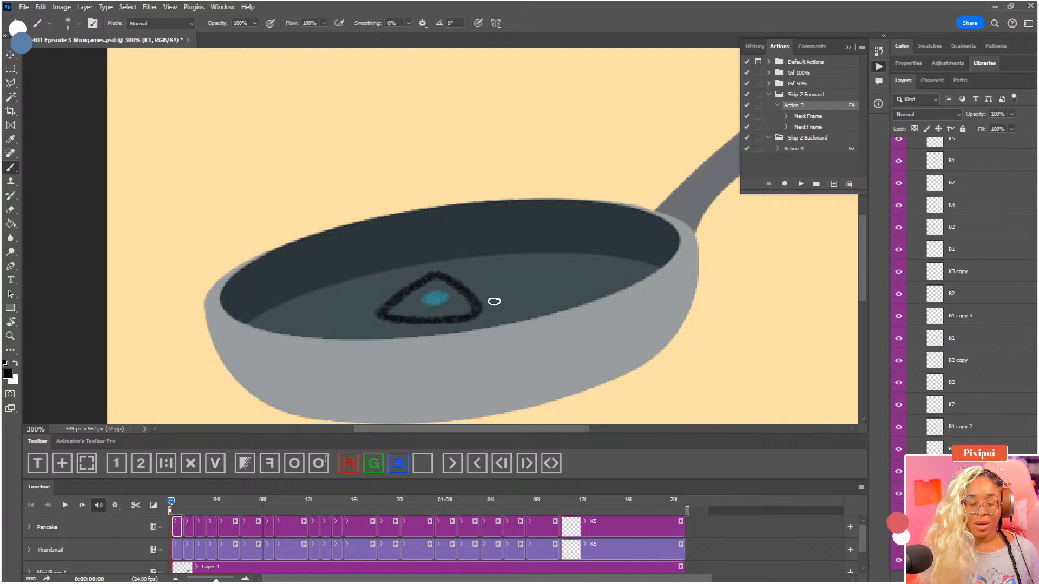
key(ctrl+minus)
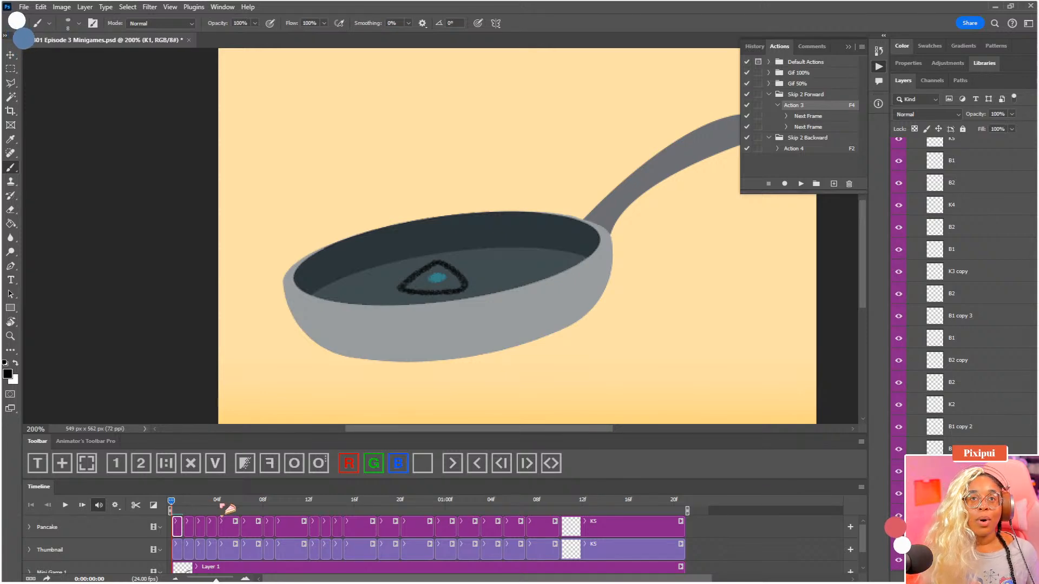
Sketch a triangular pancake outline around the dot in Pancake's B1 copy clip at frame 6 and compare it with the first frame
drag(223, 506, 238, 503)
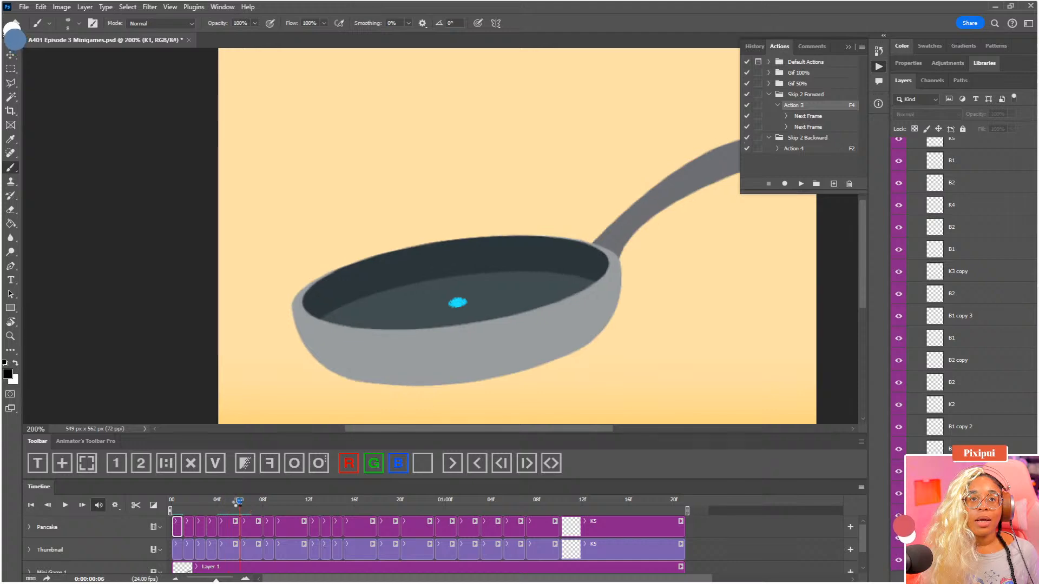
click(252, 527)
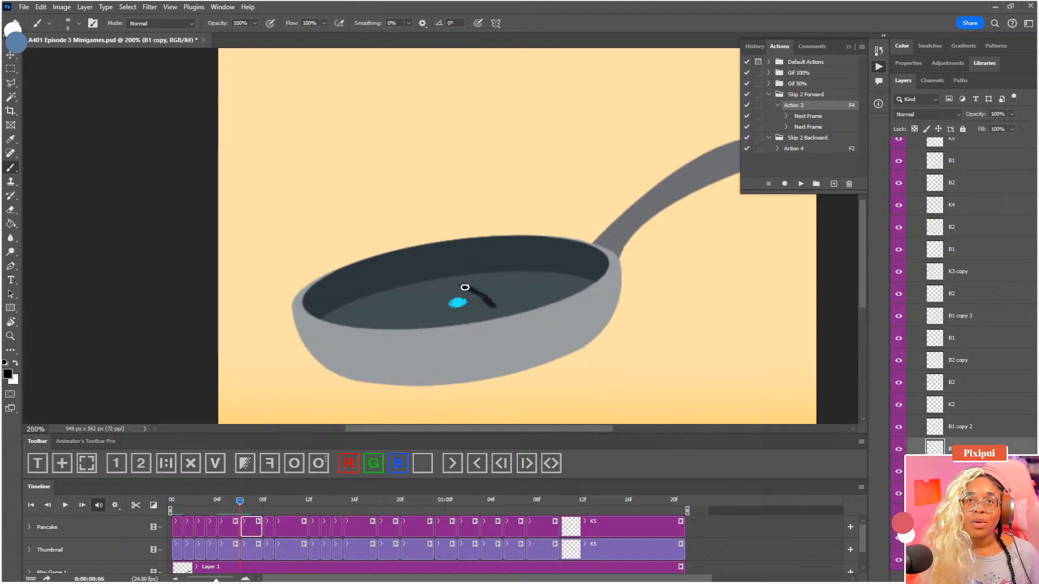
drag(464, 287, 434, 308)
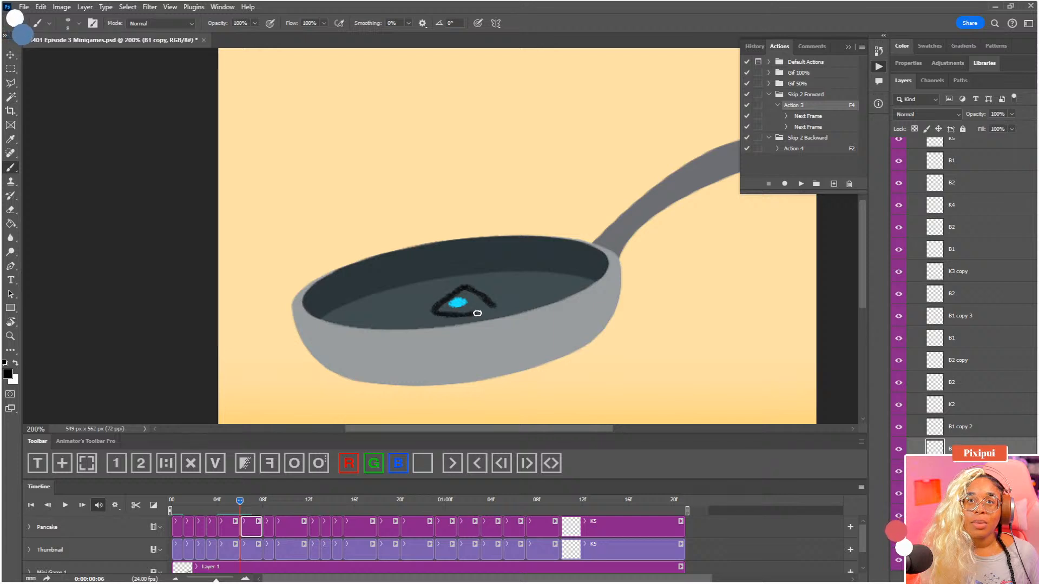
click(176, 505)
click(249, 504)
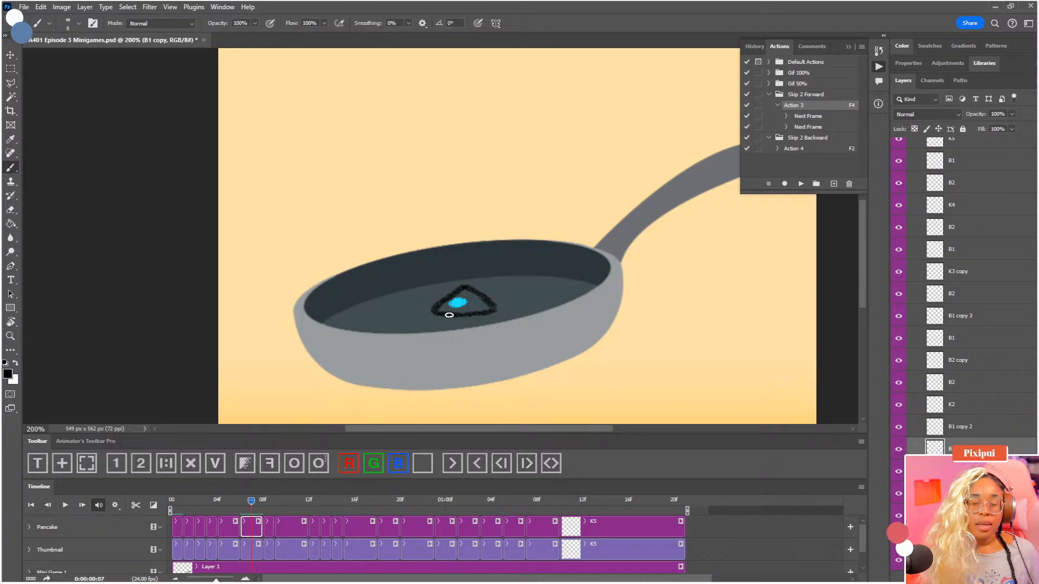
key(ctrl+t)
drag(498, 298, 479, 311)
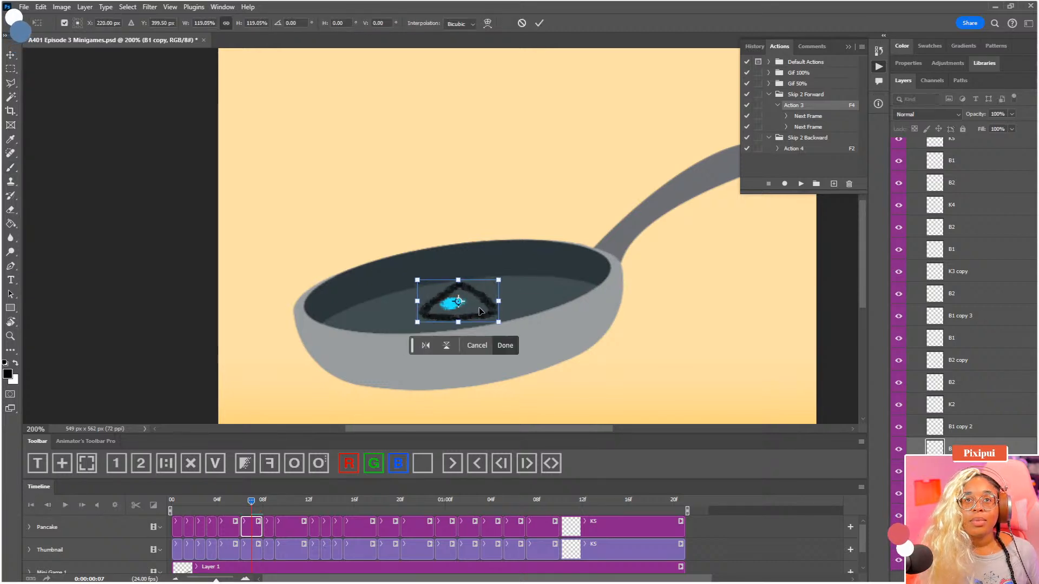
key(Return)
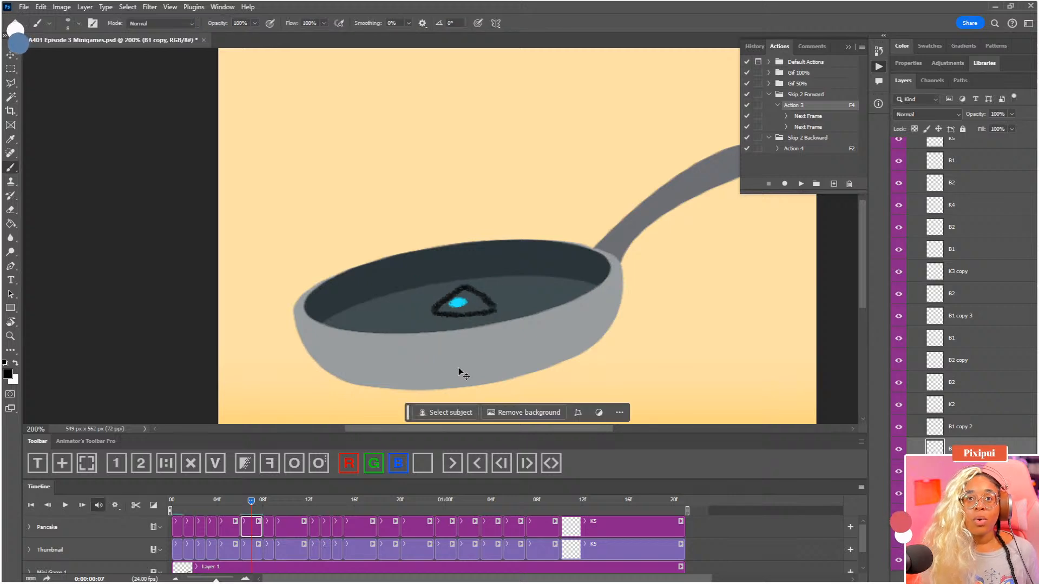
Clear Pancake's B1 copy frame, redraw the triangle around the faded dot, and compare it with the first frame
click(245, 464)
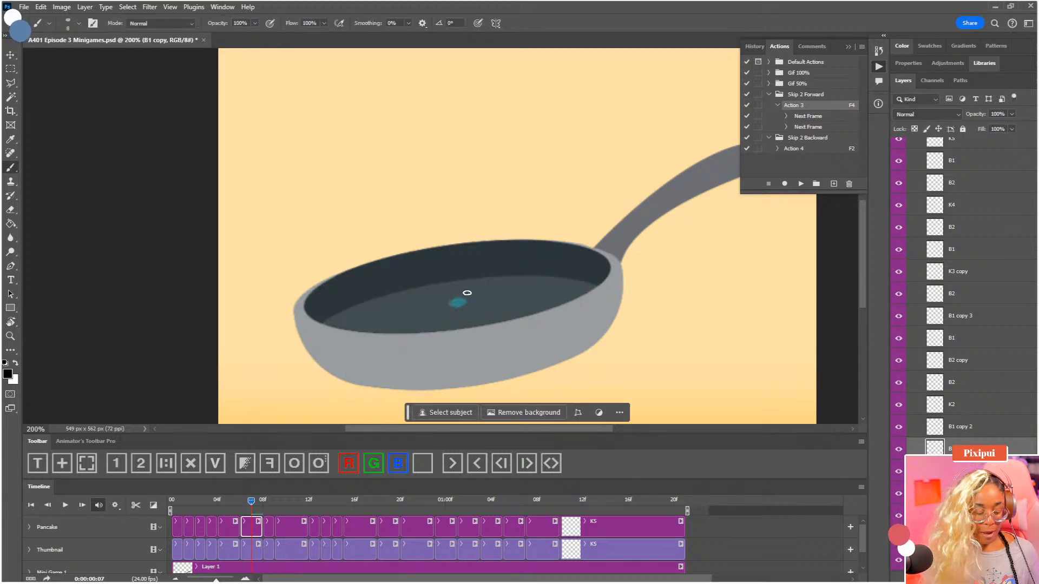
drag(466, 282, 481, 299)
key(ctrl+z)
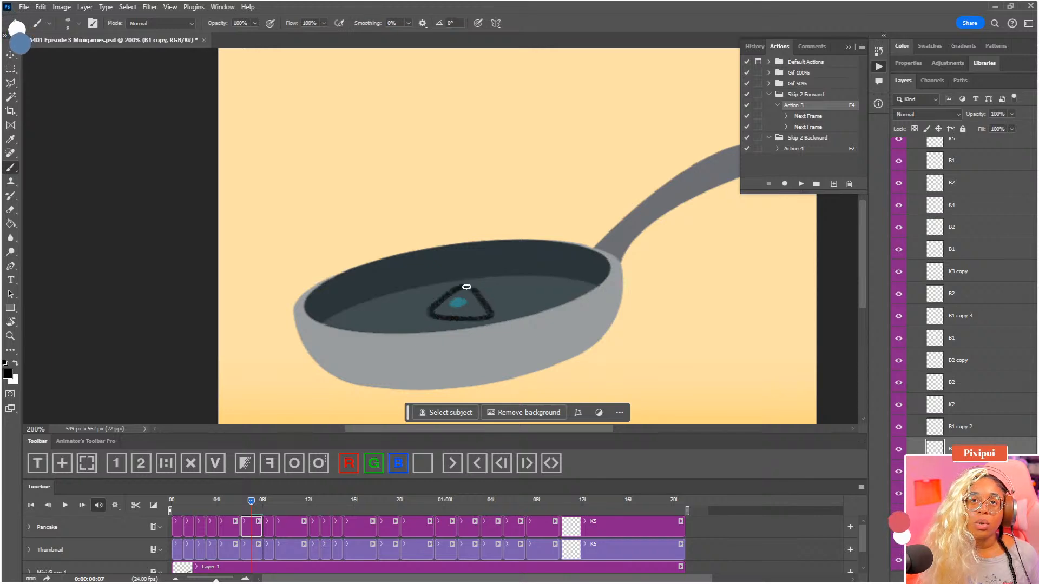
click(185, 504)
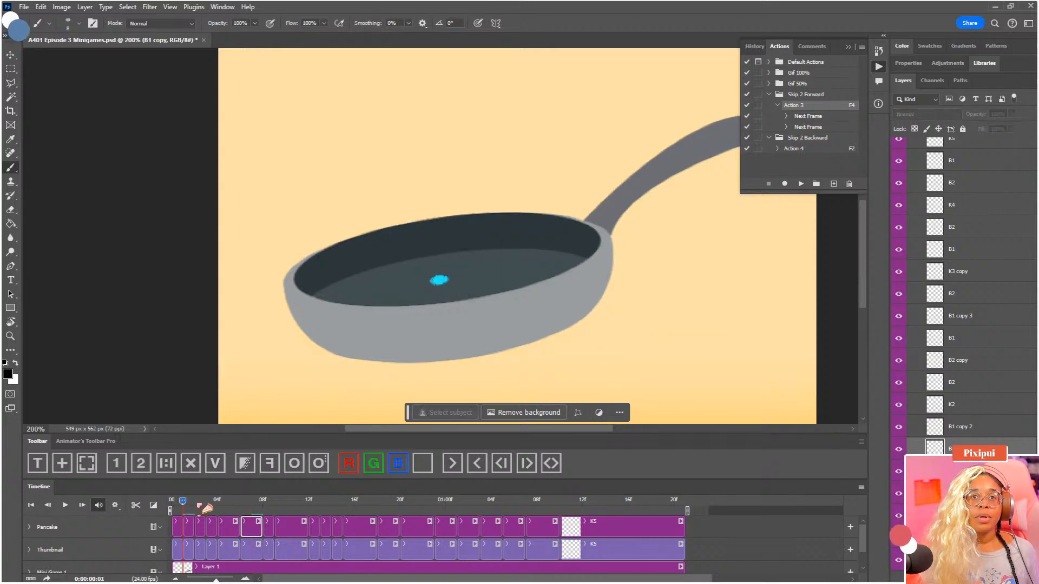
click(174, 504)
click(252, 504)
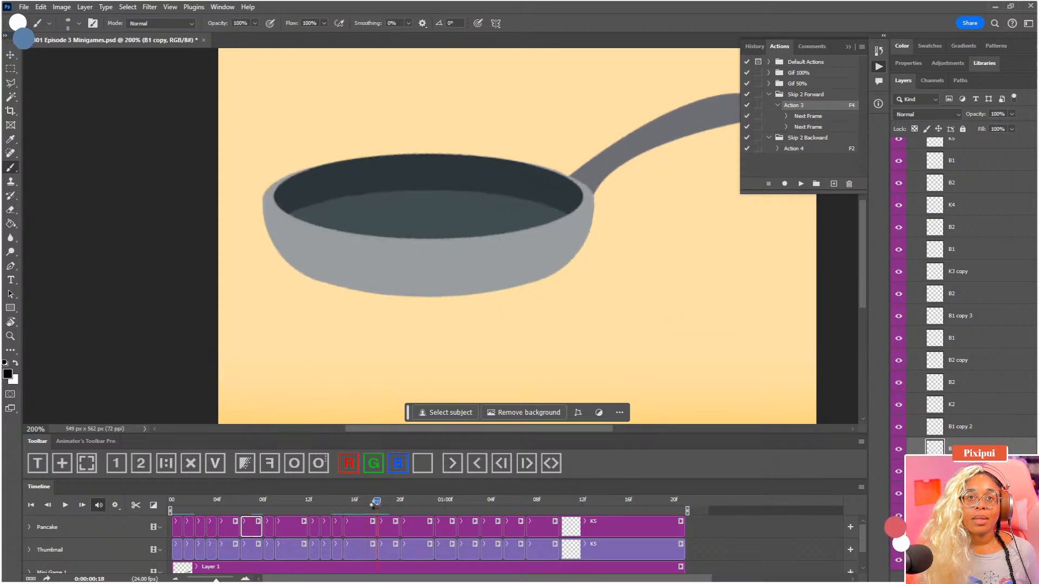
Select Pancake's B2 clip at frame 18, clear its dot, and sketch a tilted triangle around the faded mid-air dot
click(393, 532)
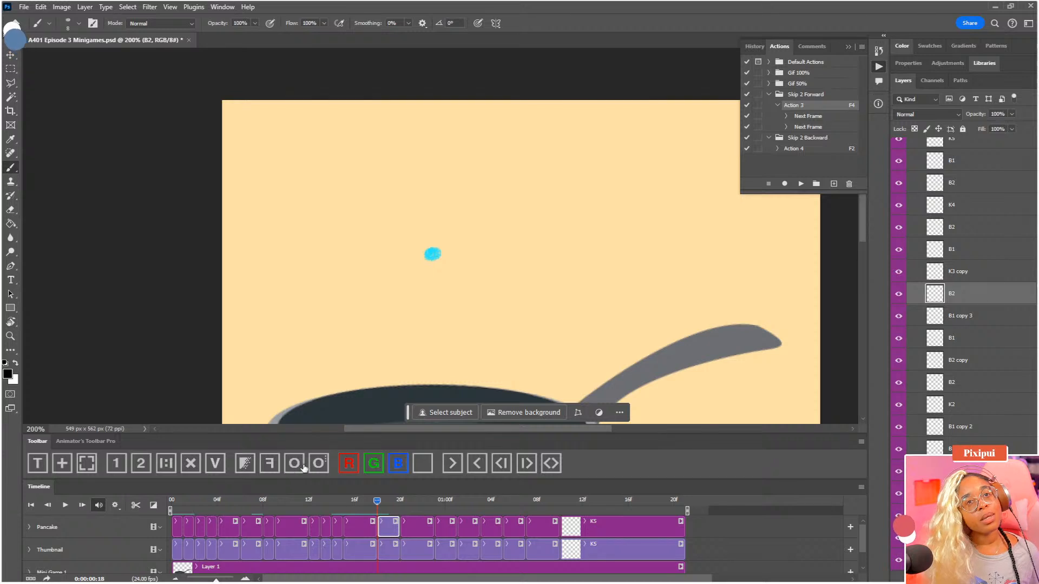
click(218, 466)
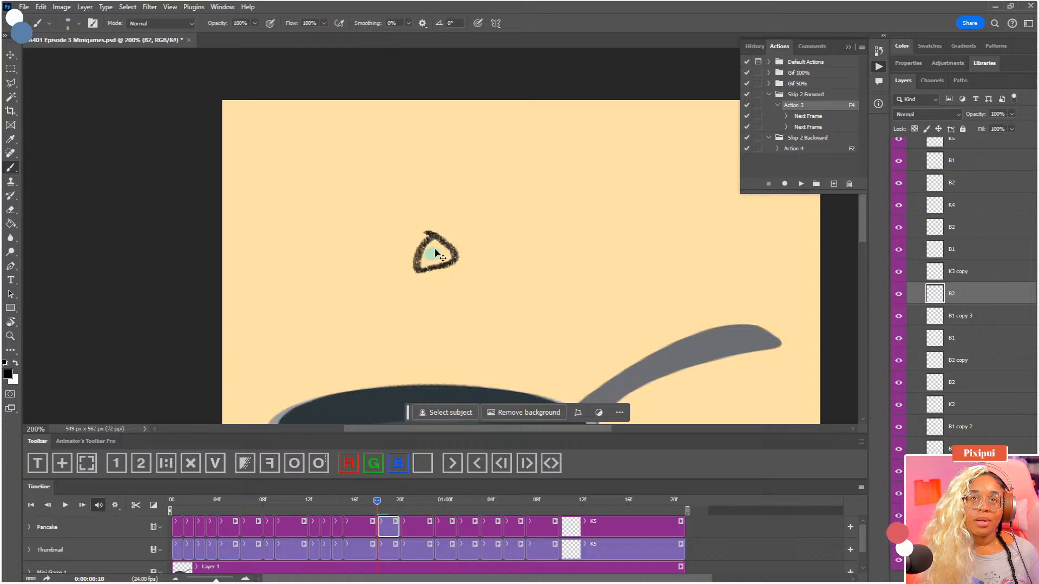
key(ctrl+z)
mouse_move(424, 232)
mouse_down()
mouse_move(453, 246)
mouse_move(433, 270)
mouse_move(417, 269)
mouse_move(423, 240)
mouse_up()
Move the playhead to 01:00 and select the Pancake group's B1 clip there
click(411, 501)
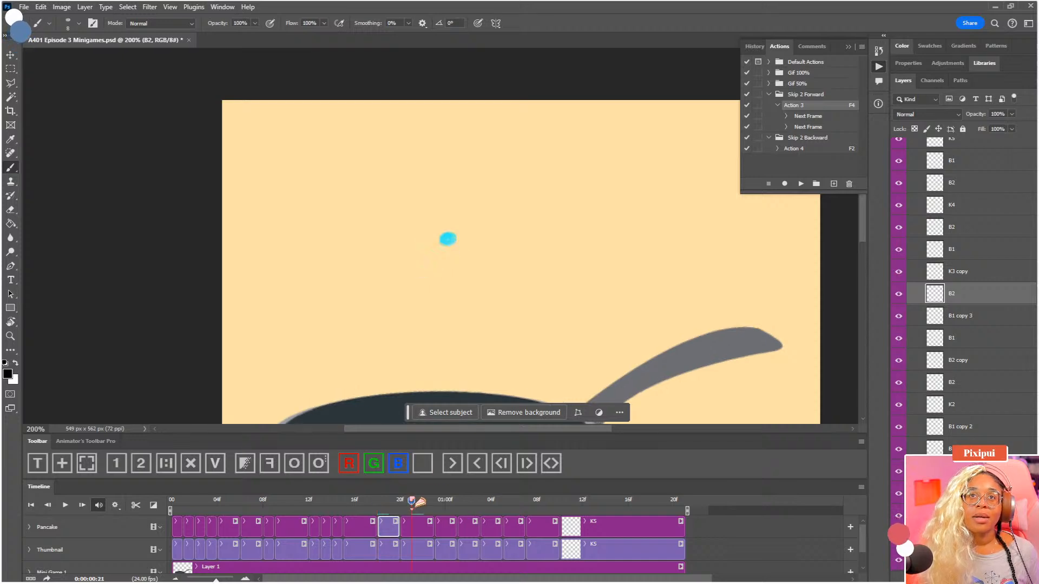
drag(426, 502, 446, 502)
drag(466, 305, 469, 263)
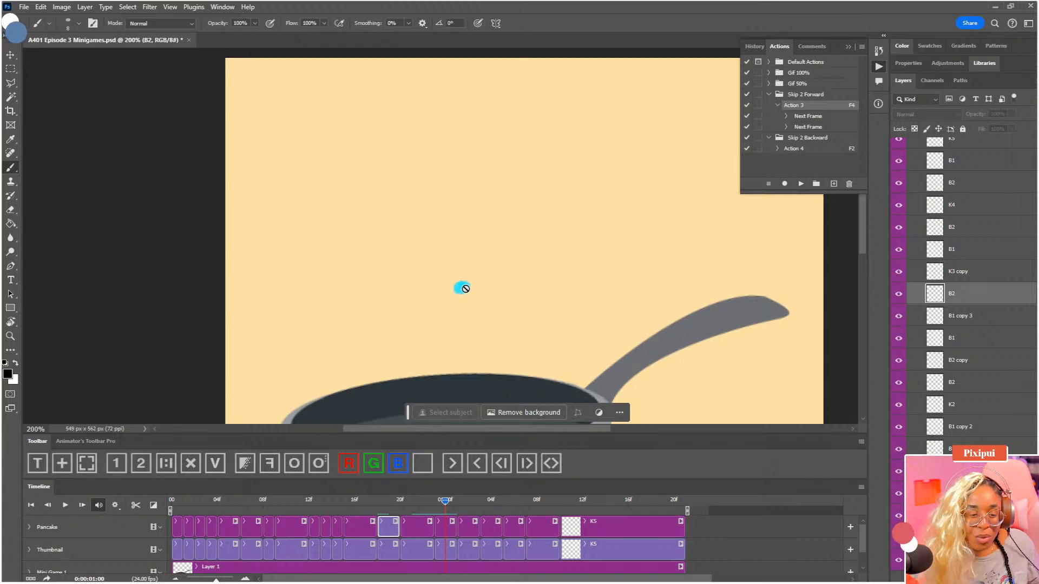
key(F4)
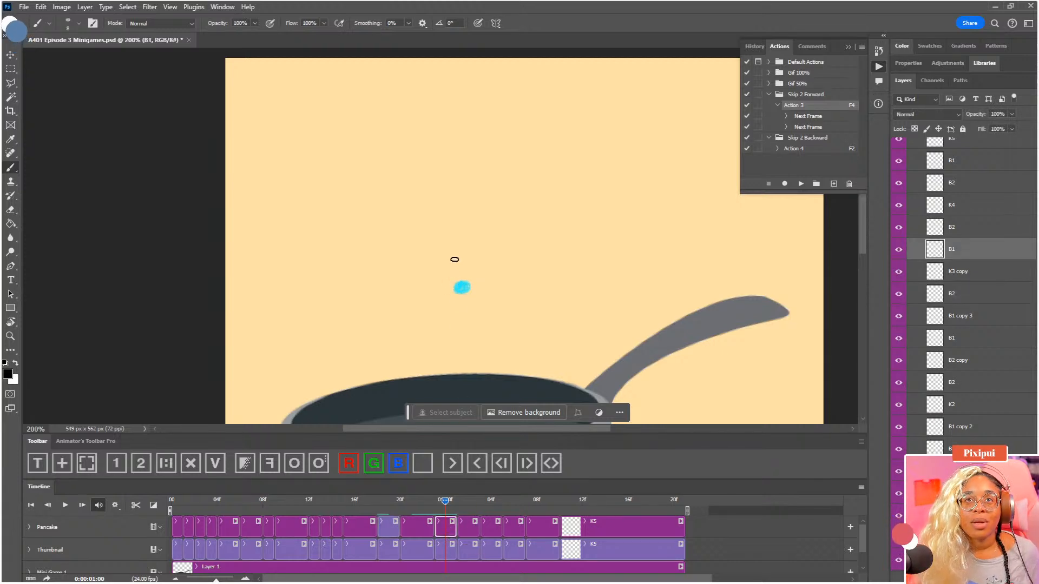
drag(455, 265, 450, 307)
key(ctrl+z)
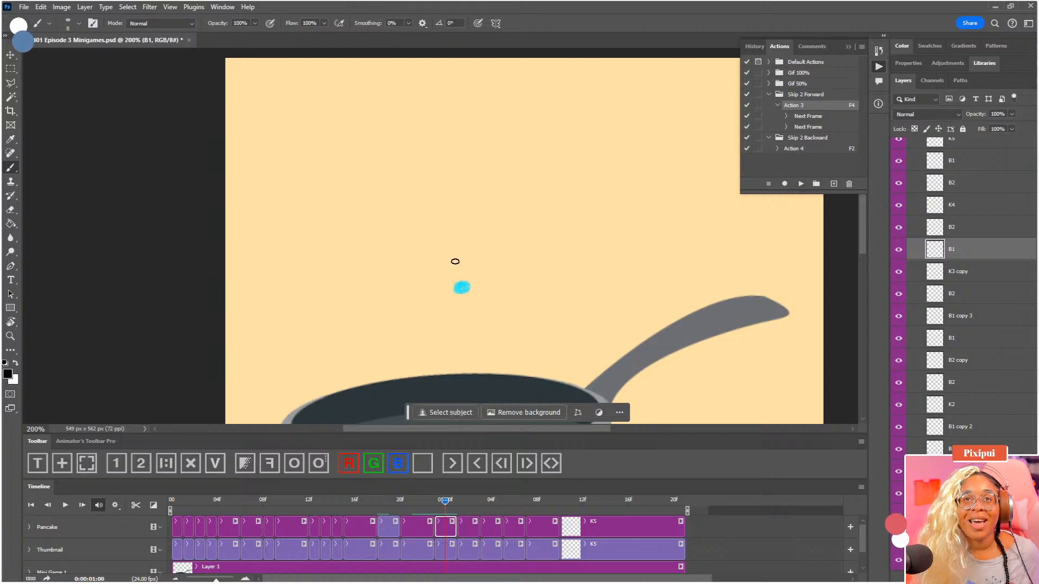
drag(455, 262, 447, 306)
key(ctrl+z)
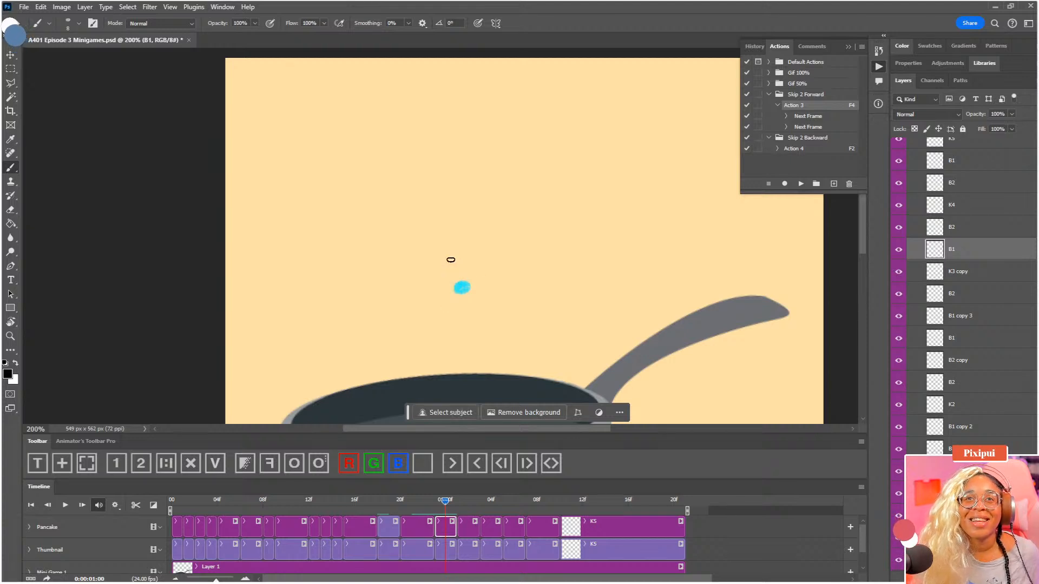
drag(451, 259, 448, 291)
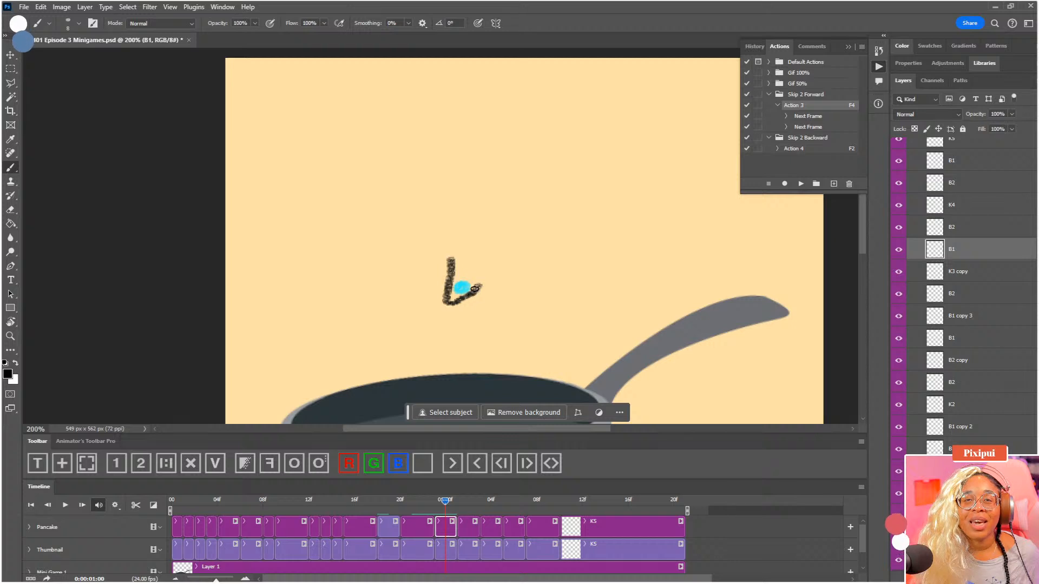
key(ctrl+z)
mouse_move(454, 250)
mouse_down()
mouse_move(441, 297)
mouse_move(476, 296)
mouse_move(481, 272)
mouse_move(460, 250)
mouse_up()
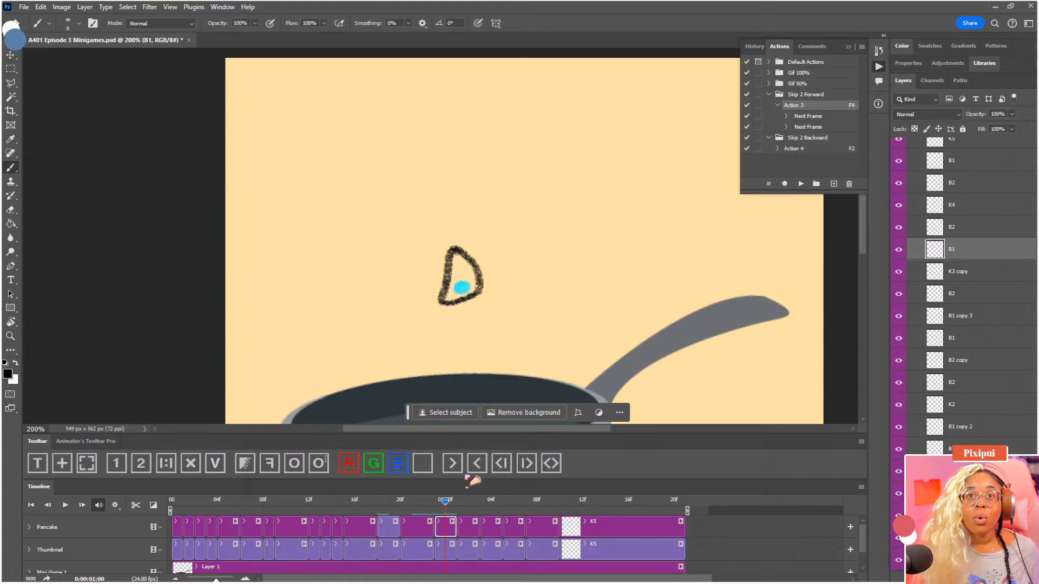
key(ctrl+z)
Clear the dot from Pancake's B1 frame at 01:00 and draw the falling pancake's outline in its place
click(246, 461)
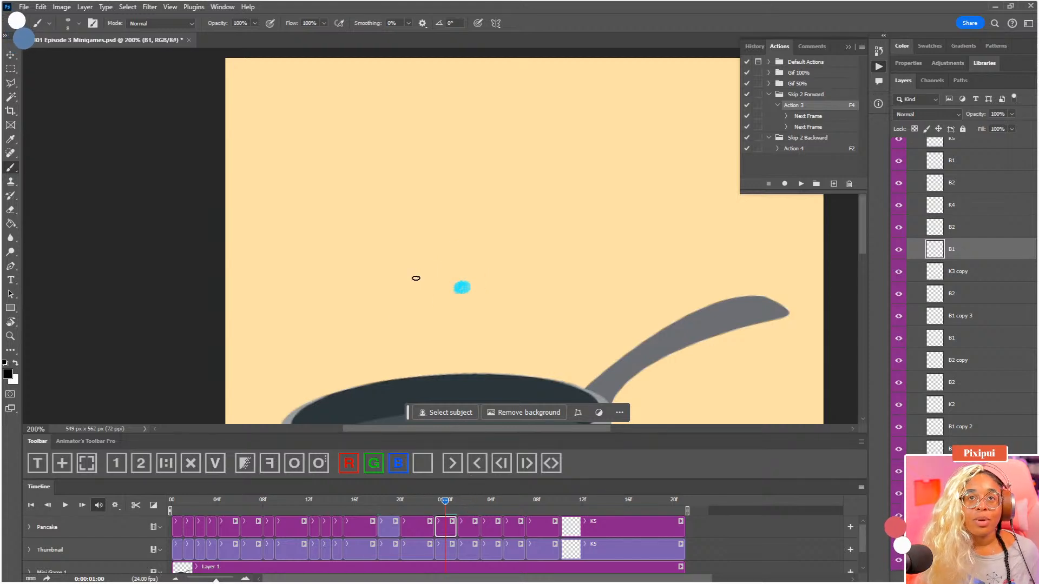
mouse_move(462, 255)
mouse_down()
mouse_move(446, 259)
mouse_move(434, 298)
mouse_move(456, 303)
mouse_move(474, 290)
mouse_move(456, 249)
mouse_up()
Select Pancake's K4 clip at 01:03, clear its dot, and draw a rounded triangle around the faded dot in the pan
click(456, 501)
mouse_move(509, 403)
mouse_down()
mouse_move(457, 222)
mouse_move(485, 343)
mouse_move(489, 283)
mouse_move(492, 318)
mouse_up()
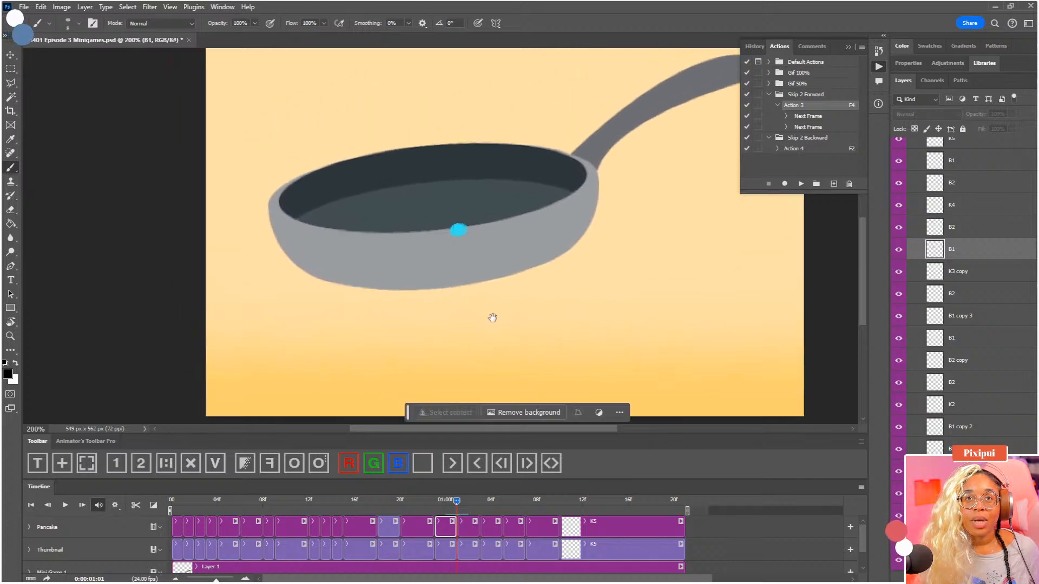
click(450, 504)
drag(451, 506, 481, 510)
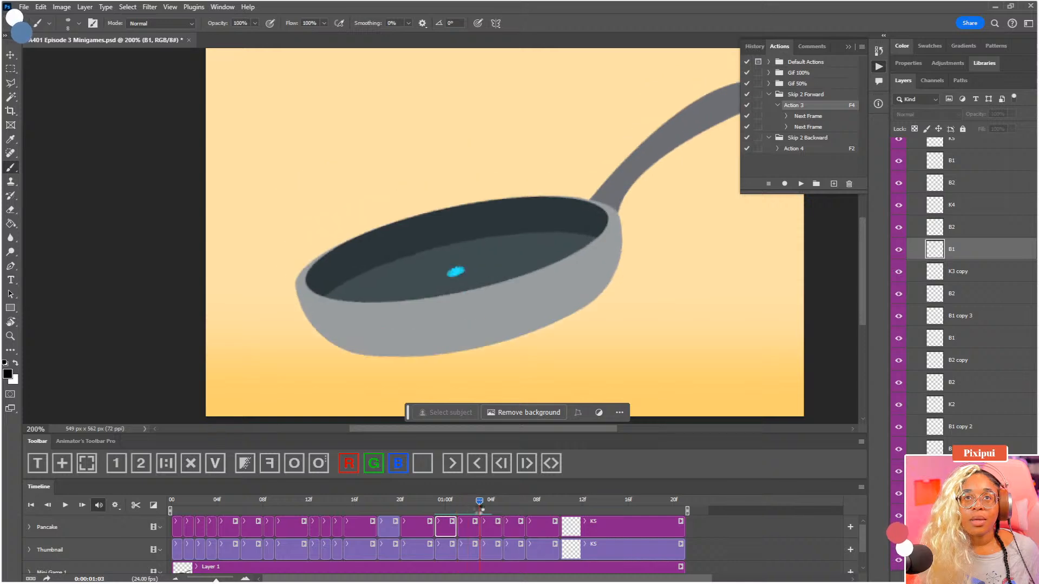
click(493, 525)
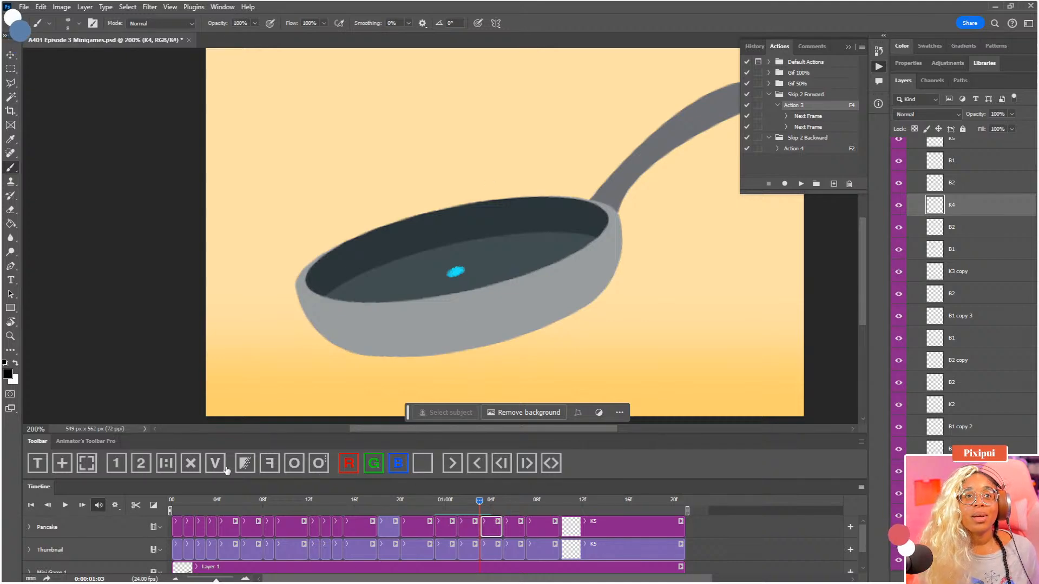
click(245, 467)
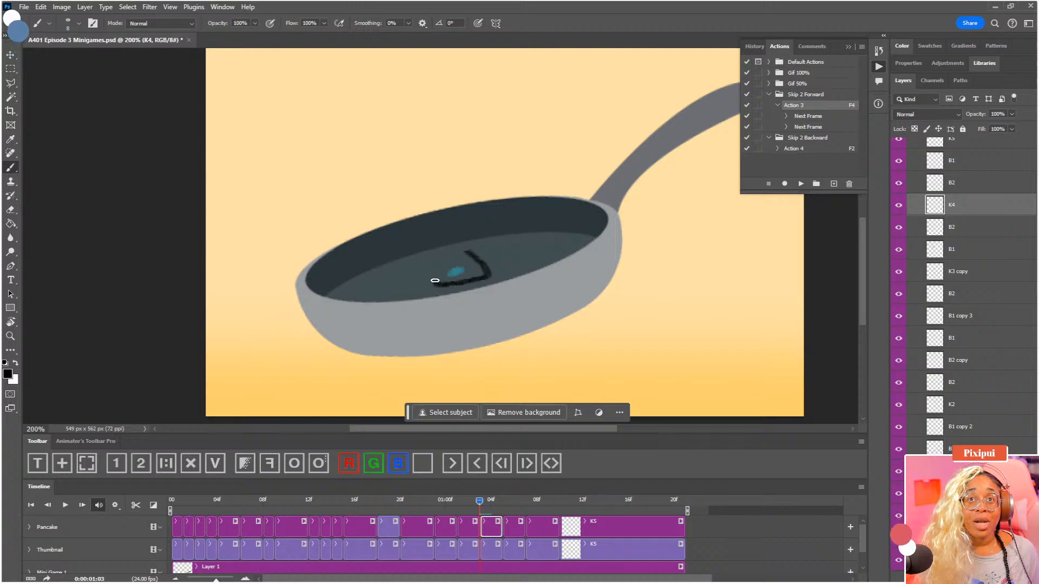
mouse_move(434, 280)
mouse_down()
mouse_move(446, 260)
mouse_move(471, 254)
mouse_move(487, 271)
mouse_move(460, 281)
mouse_move(445, 265)
mouse_up()
key(ctrl+z)
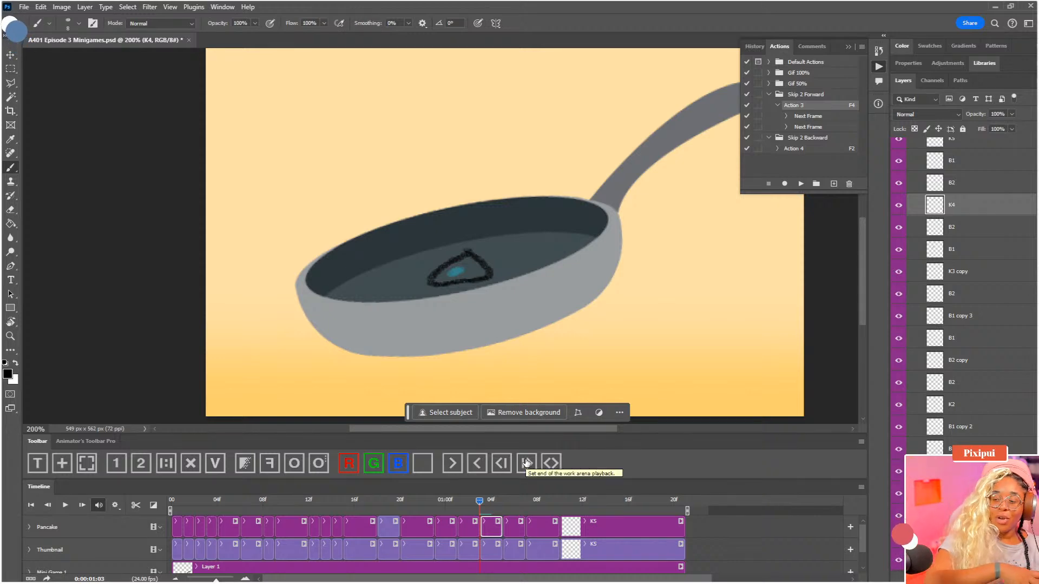
Play back the toss, then scrub the frames after K4 through to 01:10
key(space)
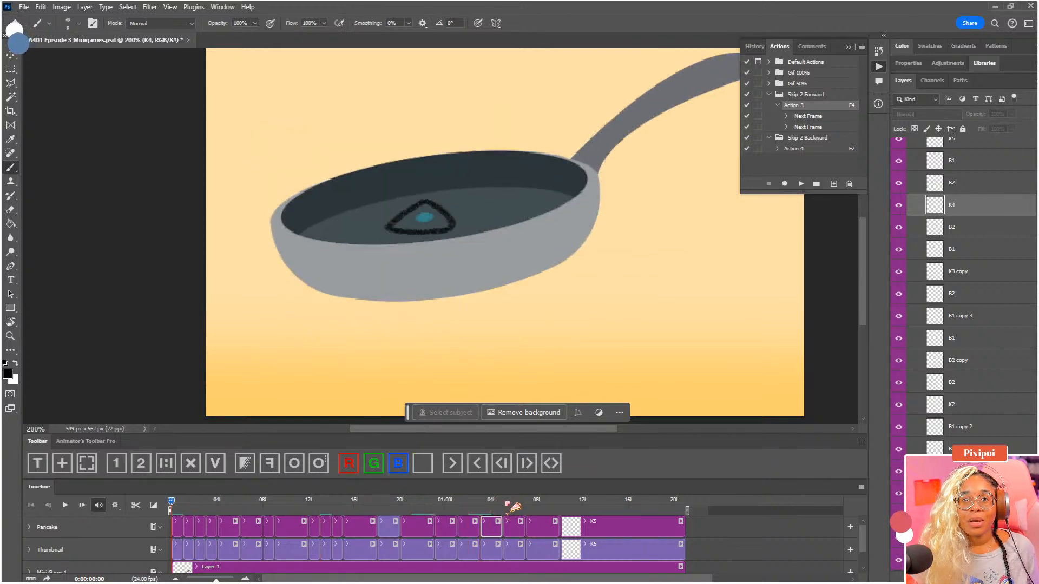
key(space)
drag(497, 288, 494, 352)
click(504, 502)
drag(506, 501, 559, 500)
Duplicate Pancake's K1 clip and put the copy at the end of the group in place of K5
click(179, 528)
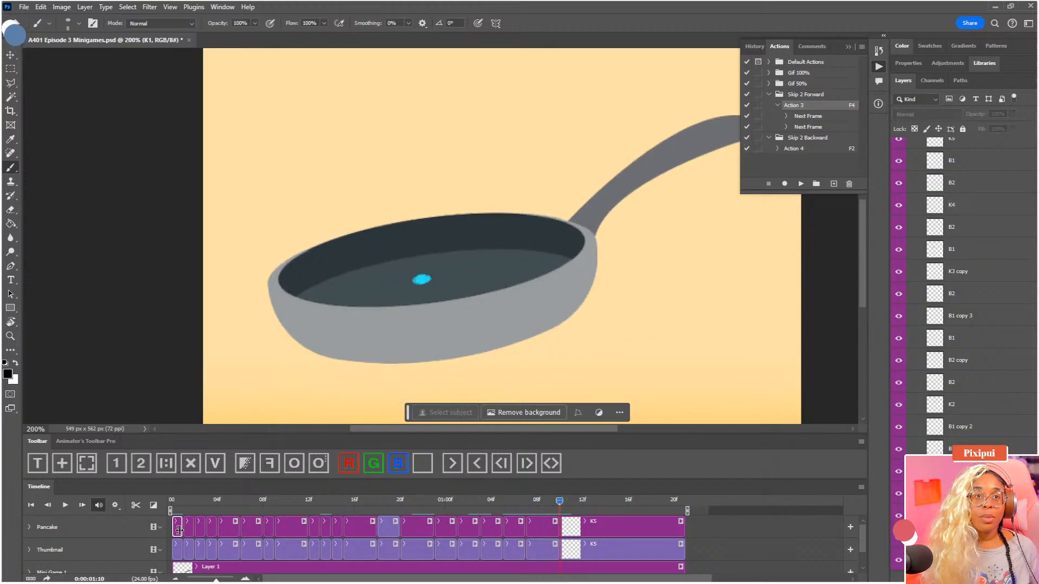
click(166, 463)
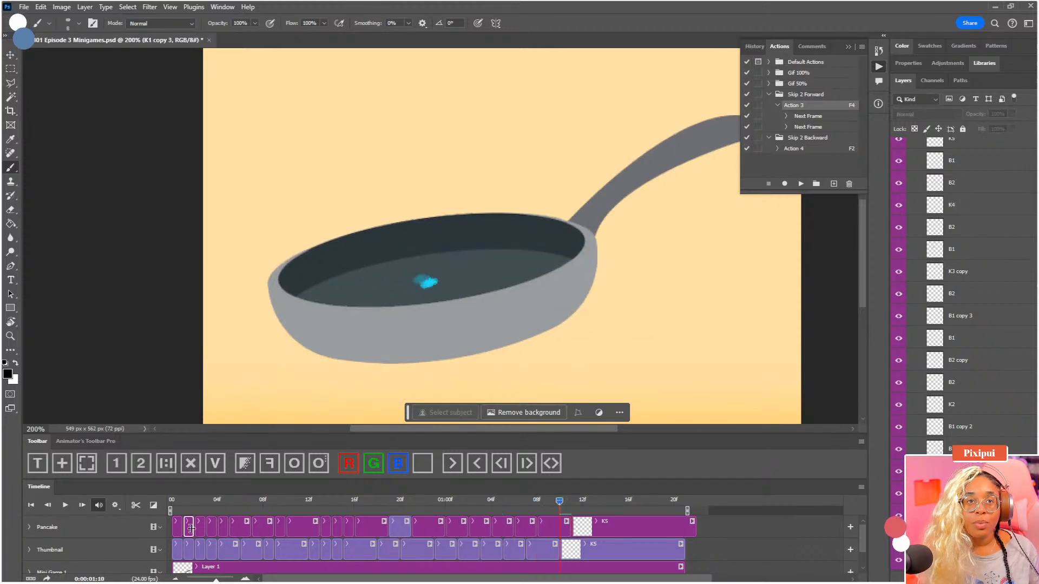
drag(543, 514, 684, 521)
Fit the whole canvas in view, play the animation, and scrub through its opening frames
key(ctrl+0)
key(space)
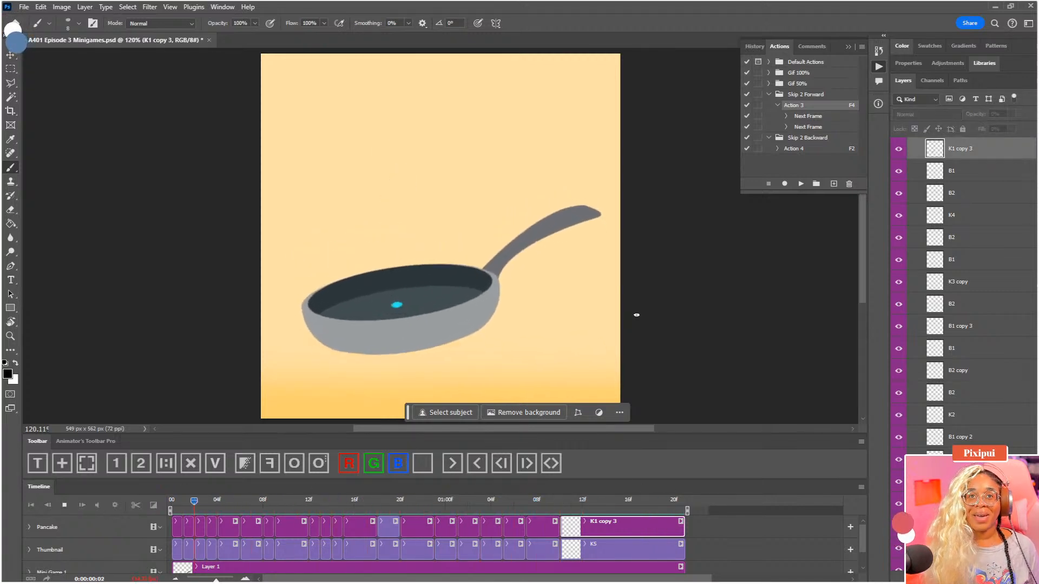
key(space)
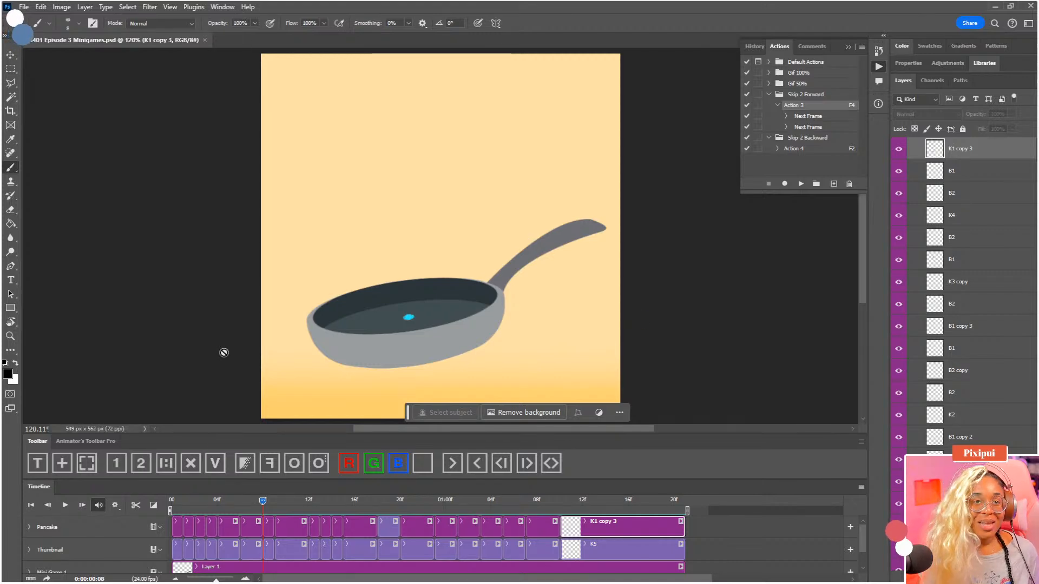
click(187, 507)
drag(189, 509, 212, 509)
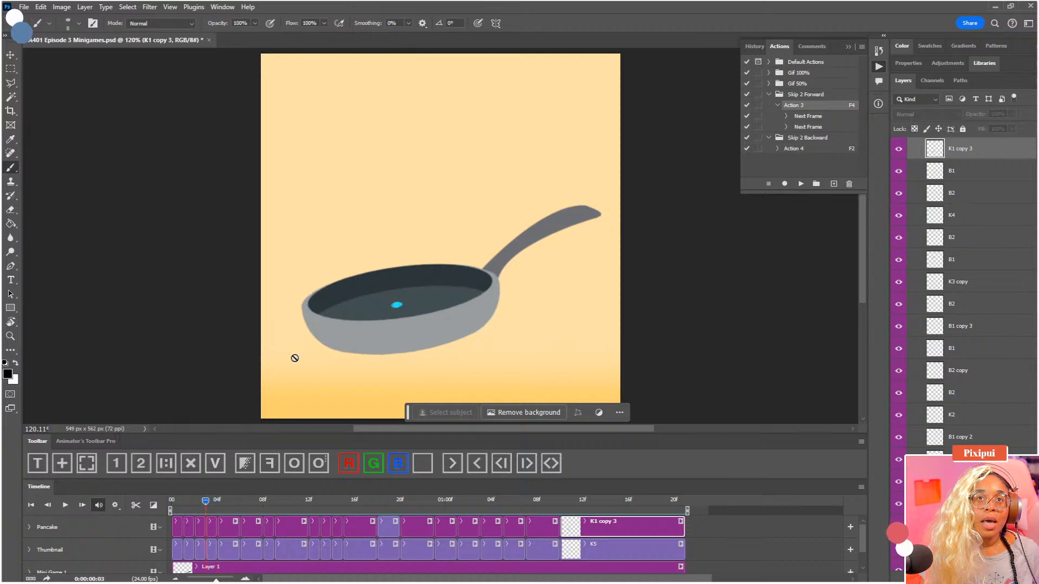
drag(404, 254, 412, 194)
key(ctrl+plus)
key(ctrl+plus)
click(212, 526)
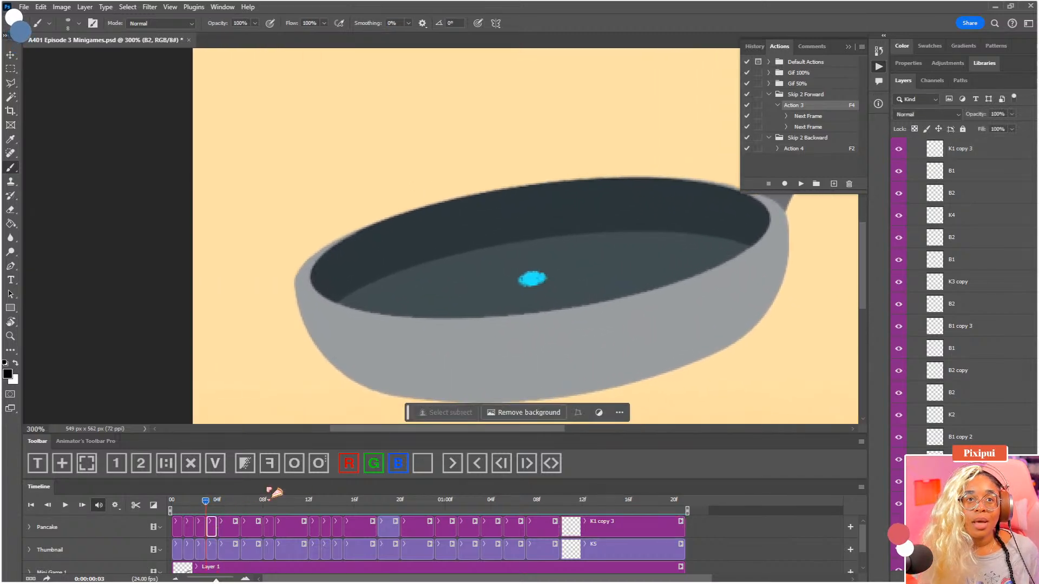
click(301, 469)
click(301, 469)
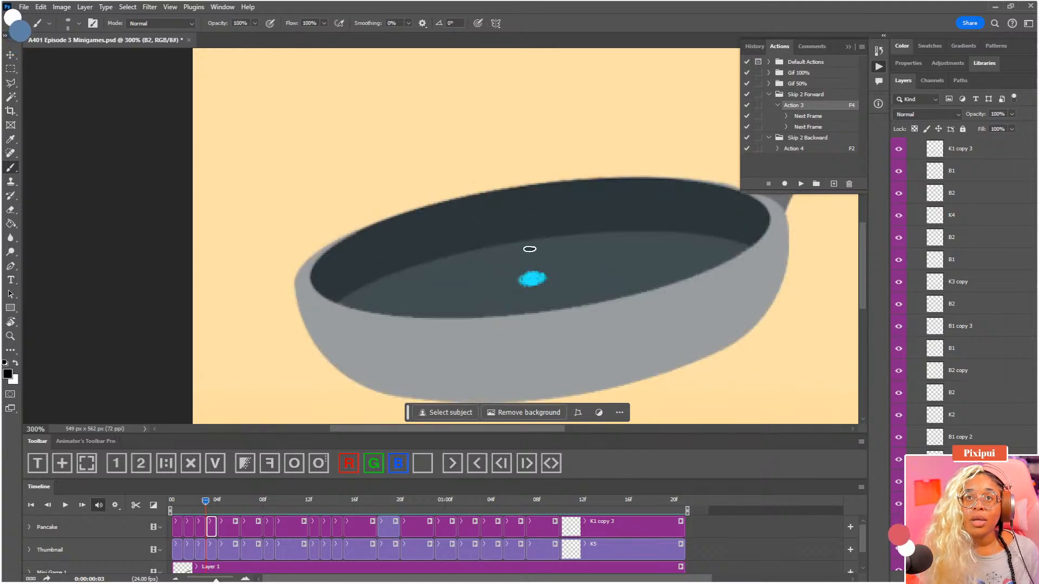
drag(528, 247, 567, 294)
key(ctrl+z)
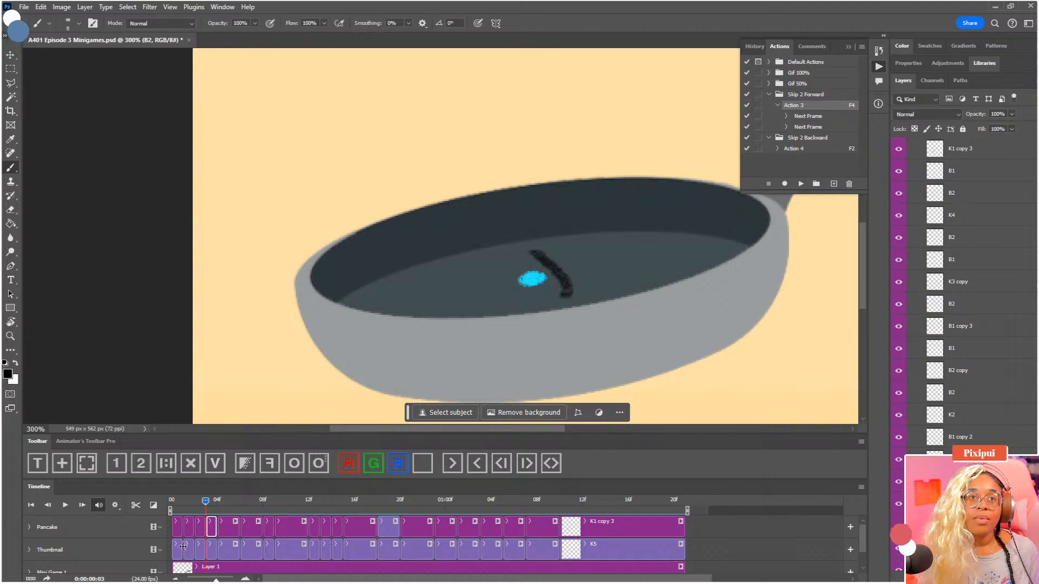
key(ctrl+z)
Tint Pancake's K1 clip red and move it directly in front of the B2 clip at frame 03
click(178, 530)
click(350, 464)
drag(190, 520, 209, 532)
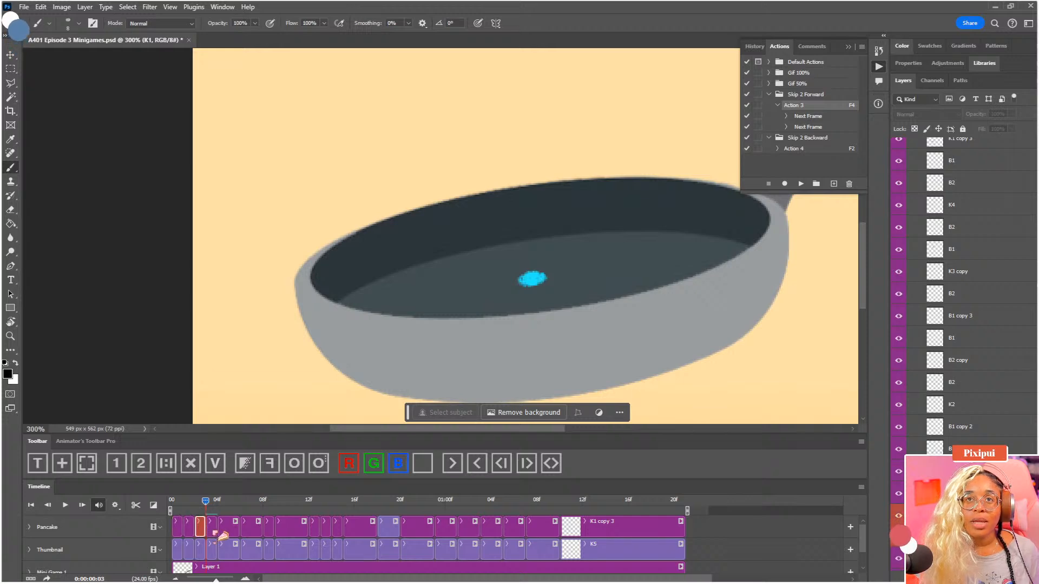
Turn on onion skins and draw a rounded triangle around the dot in Pancake's B2 clip at frame 03
click(294, 464)
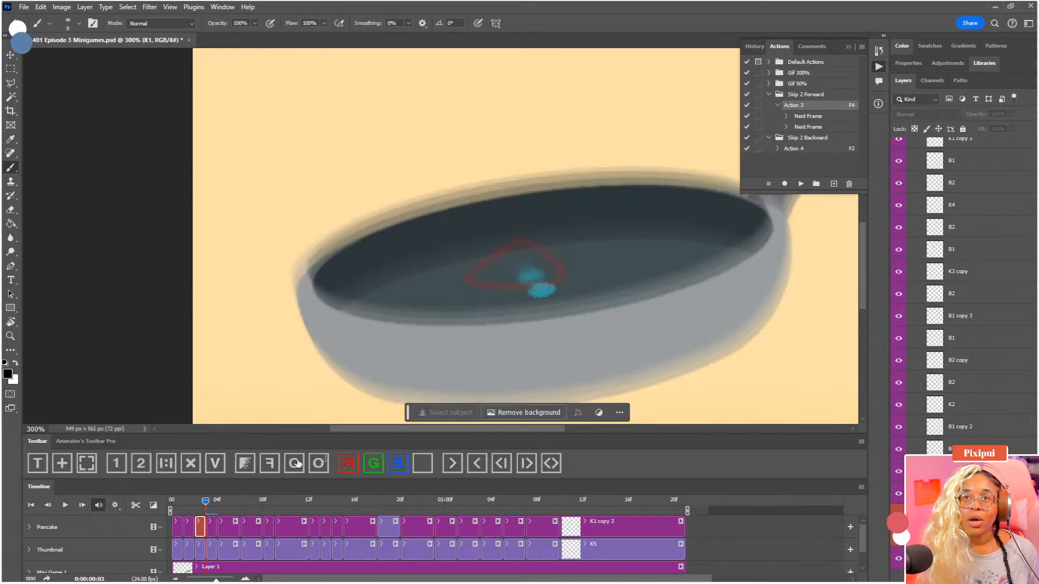
click(211, 525)
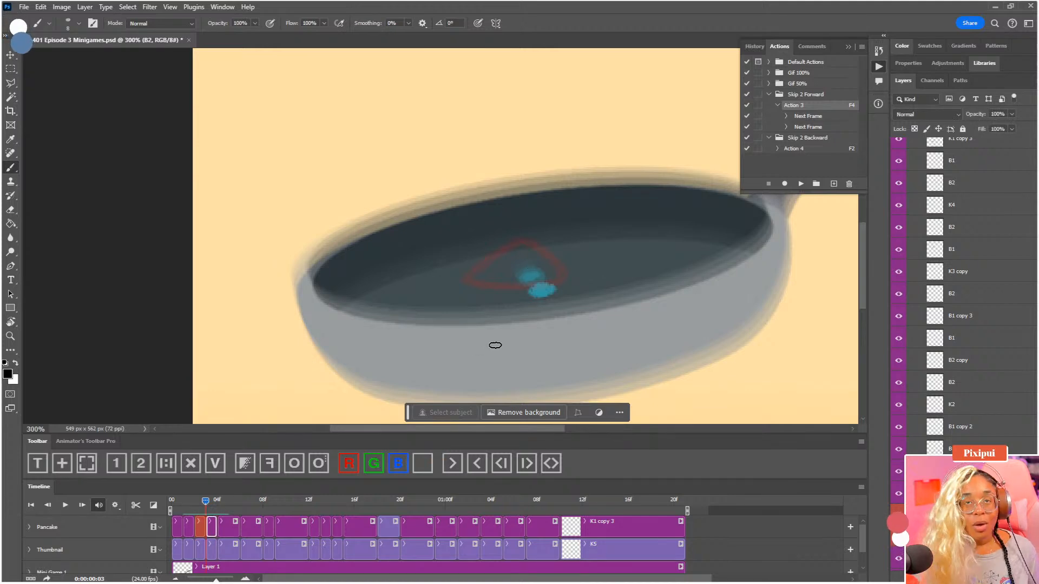
mouse_move(539, 252)
mouse_down()
mouse_move(568, 290)
mouse_move(492, 296)
mouse_move(533, 254)
mouse_up()
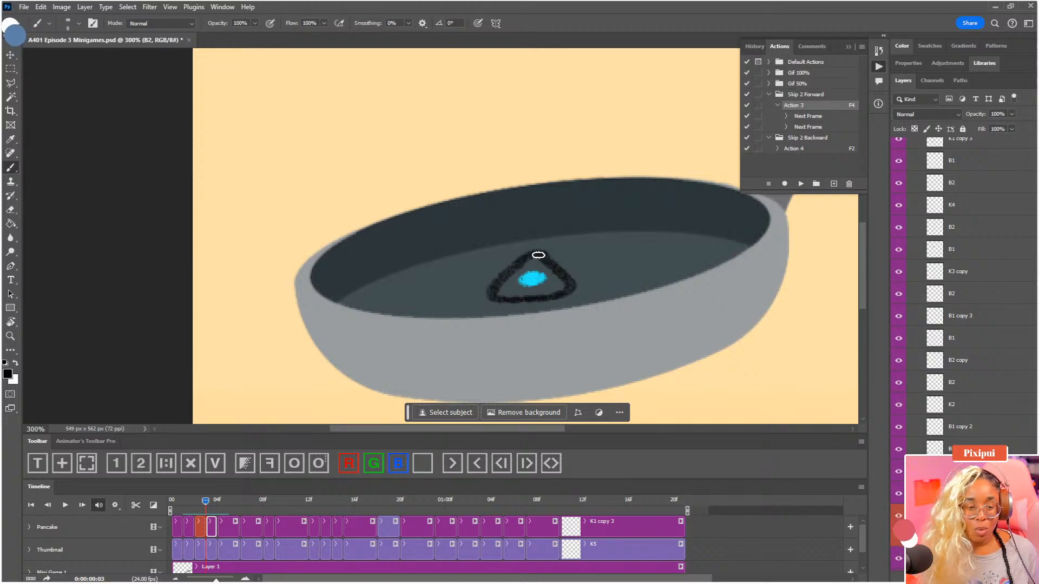
Return the K1 clip to the start of the Pancake group and fade the blue dot in the B2 clip at frame 03
click(204, 532)
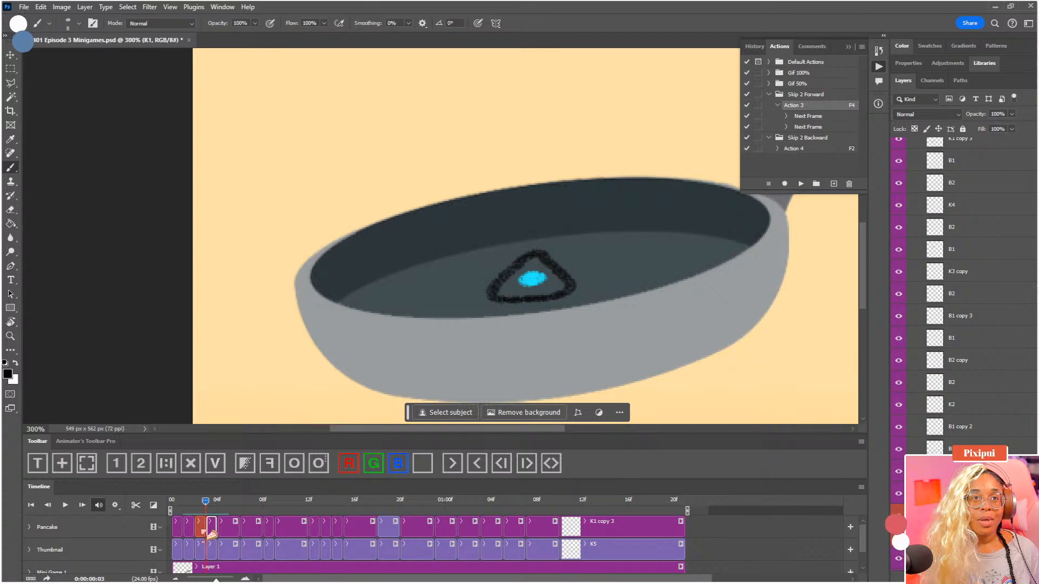
mouse_move(211, 534)
mouse_down()
mouse_move(167, 529)
mouse_move(252, 502)
mouse_move(208, 508)
mouse_up()
key(e)
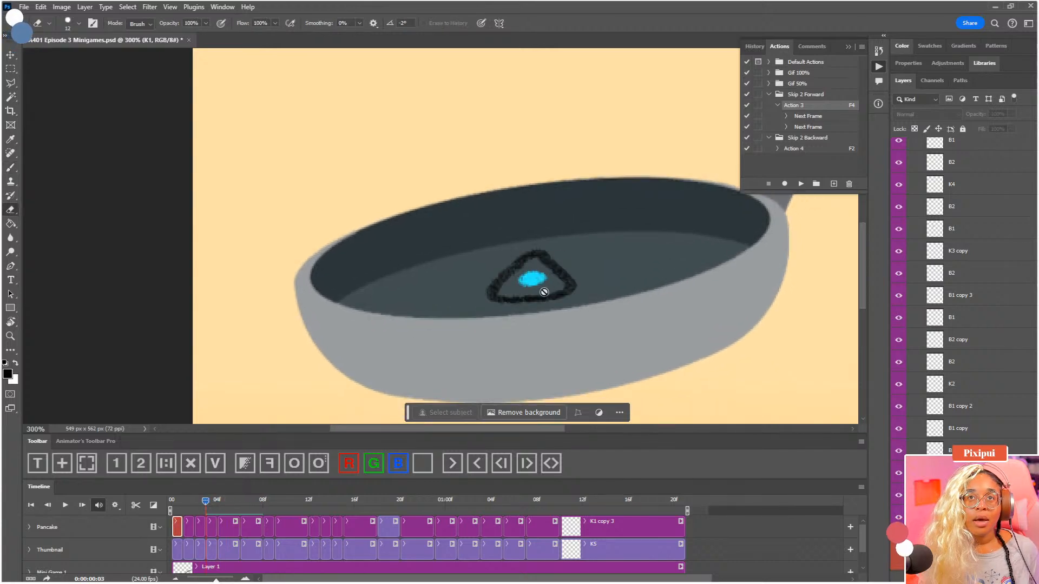
click(212, 522)
drag(530, 281, 524, 281)
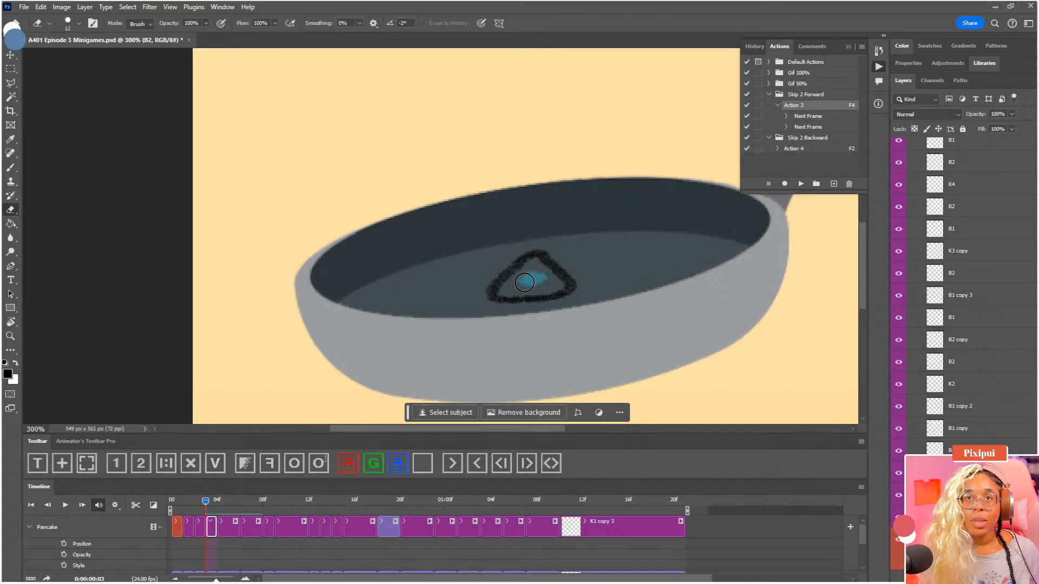
key(b)
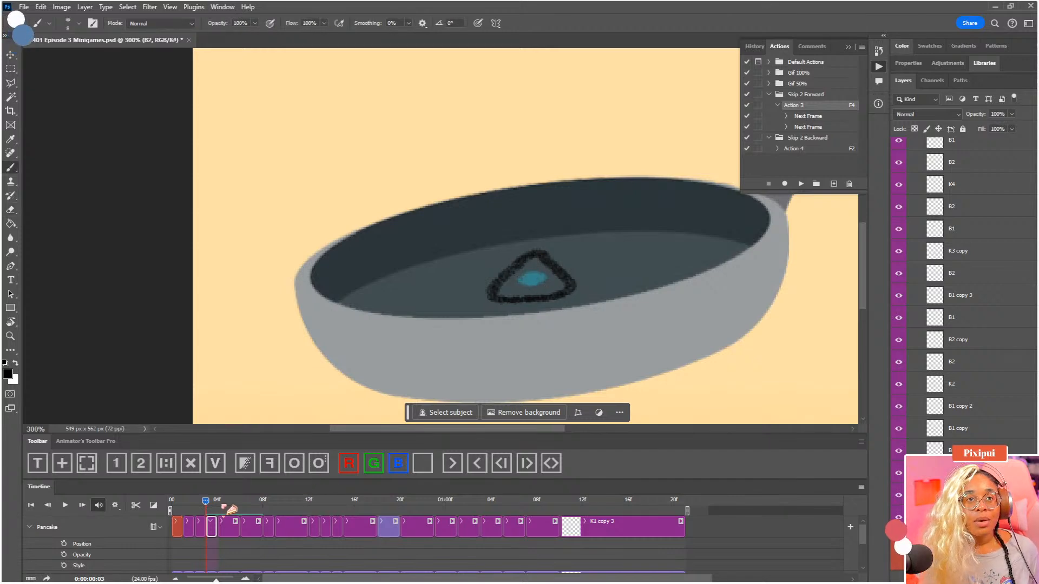
Select Pancake's K2 clip, draw a rounded triangle around its faded dot in the pan, and save the document
drag(232, 509, 292, 506)
click(301, 527)
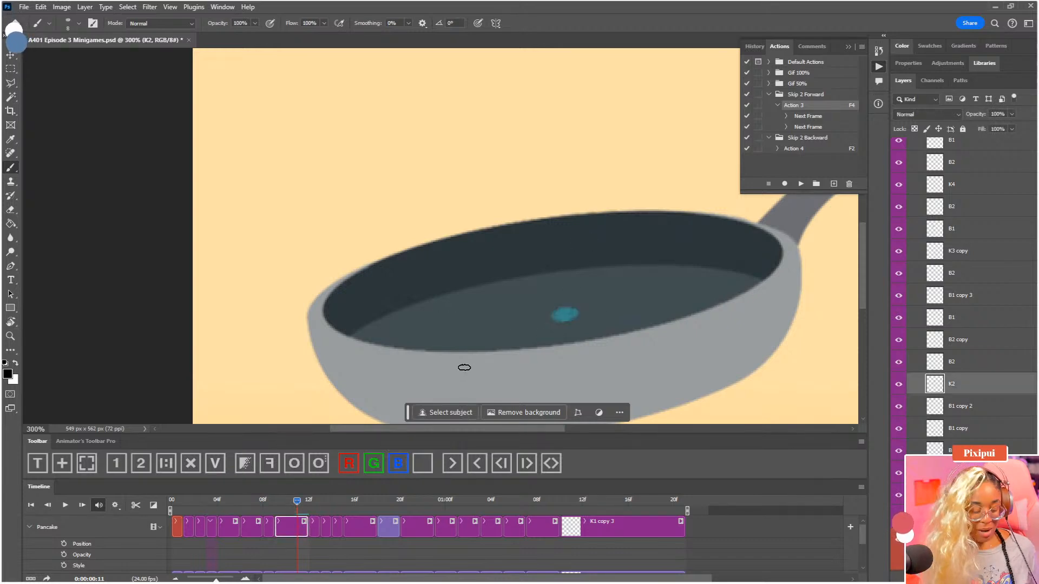
drag(296, 506, 275, 505)
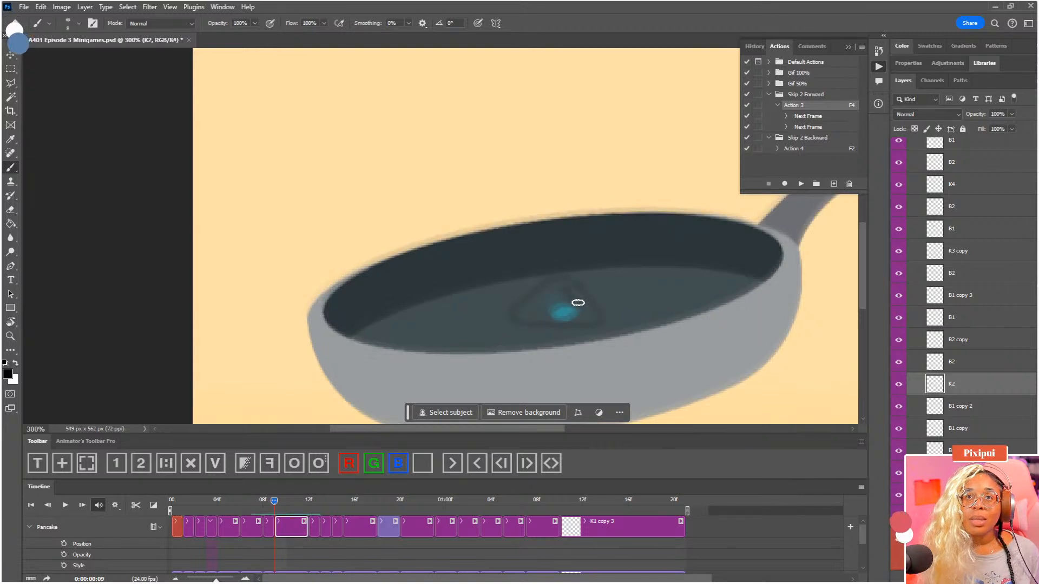
drag(607, 322, 570, 296)
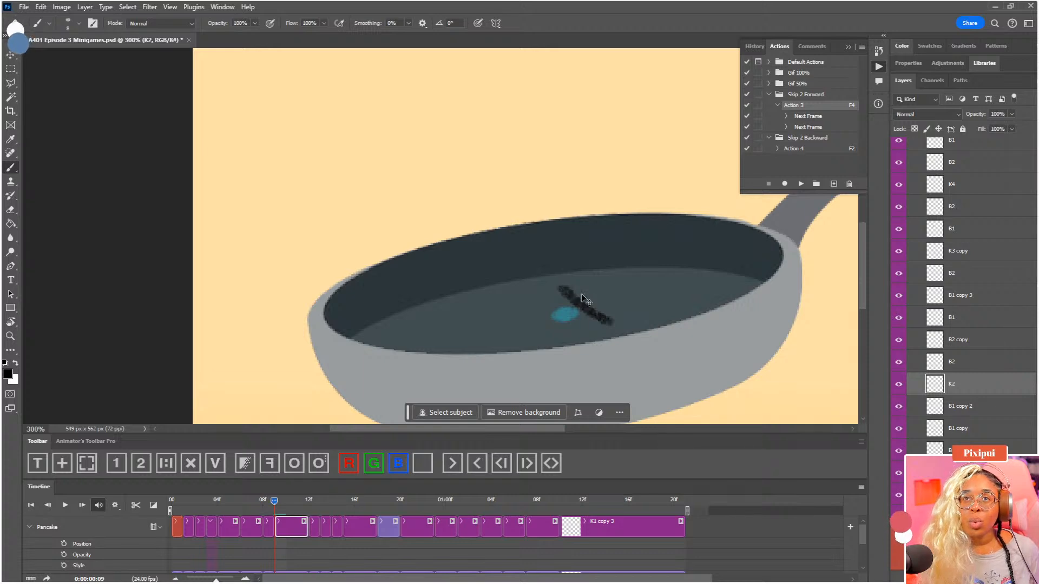
key(F4)
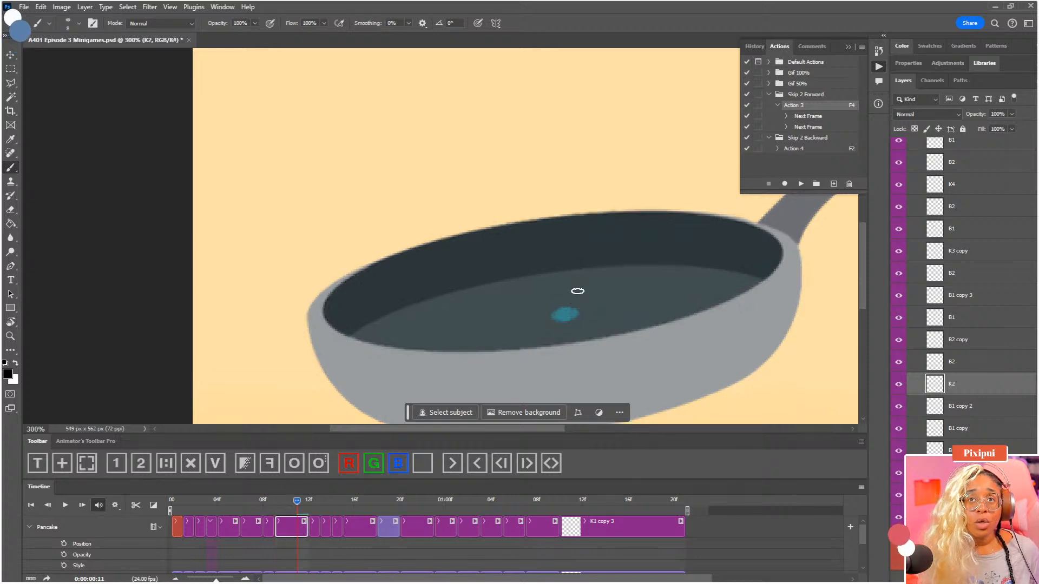
drag(580, 289, 609, 325)
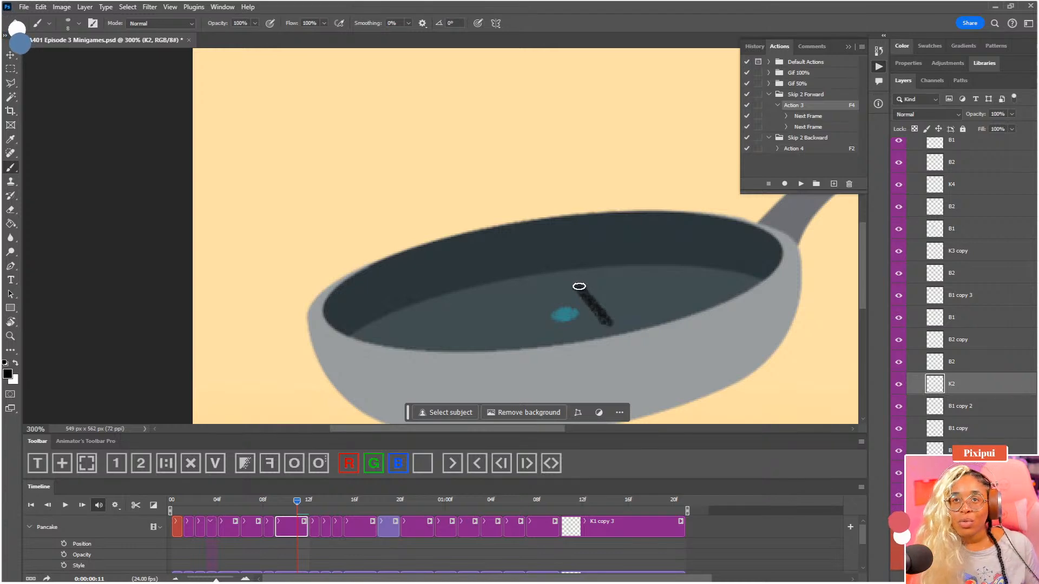
mouse_move(577, 286)
mouse_down()
mouse_move(532, 327)
mouse_move(609, 326)
mouse_up()
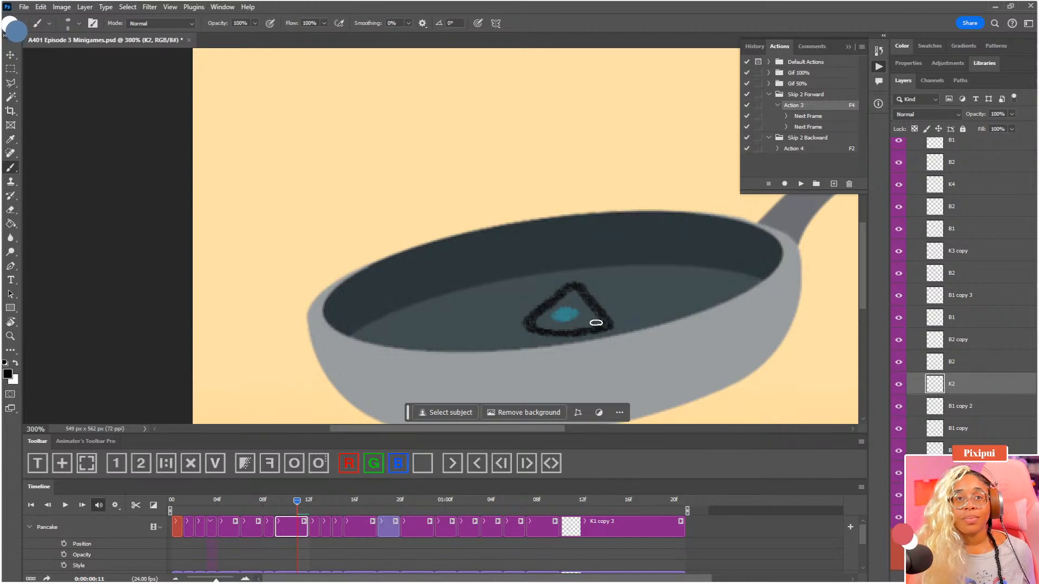
mouse_move(296, 502)
mouse_down()
mouse_move(286, 506)
mouse_move(304, 507)
mouse_move(137, 504)
mouse_move(286, 510)
mouse_up()
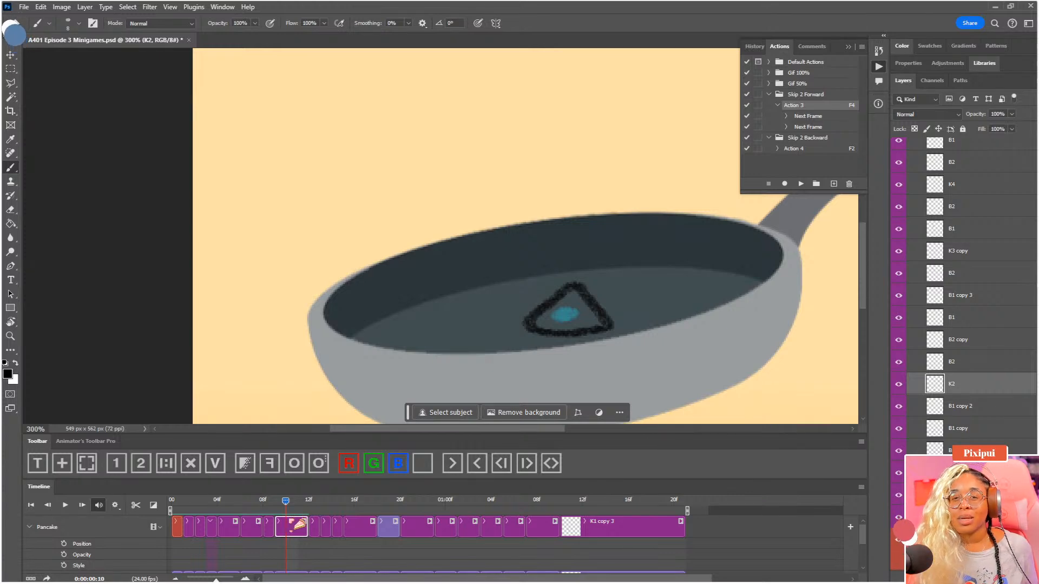
key(ctrl+s)
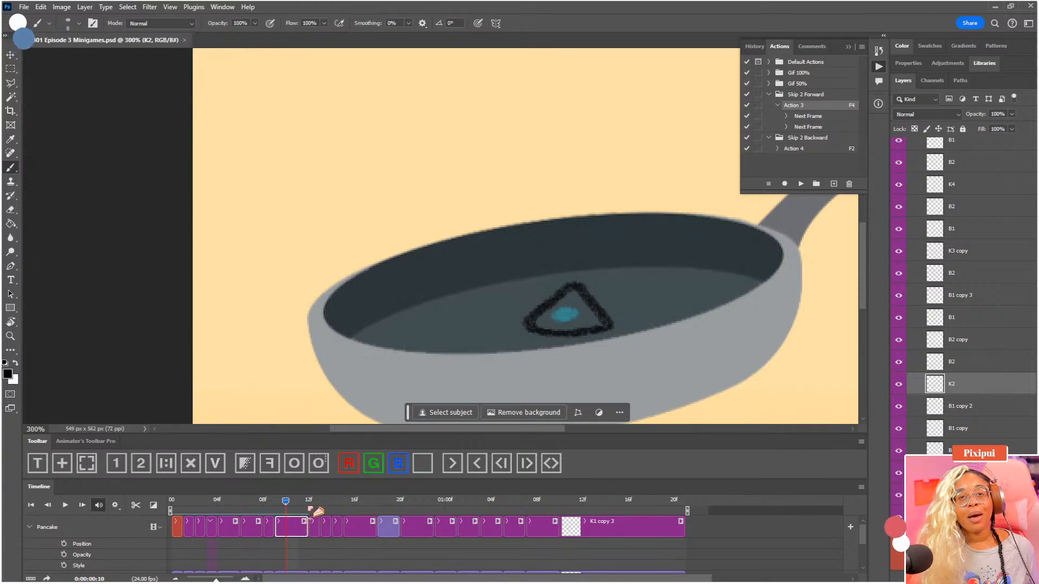
Select Pancake's B1 copy 3 clip at frame 15, fade its dot, and draw a downward-pointing rounded triangle around it at the pan's rim
drag(310, 503, 167, 510)
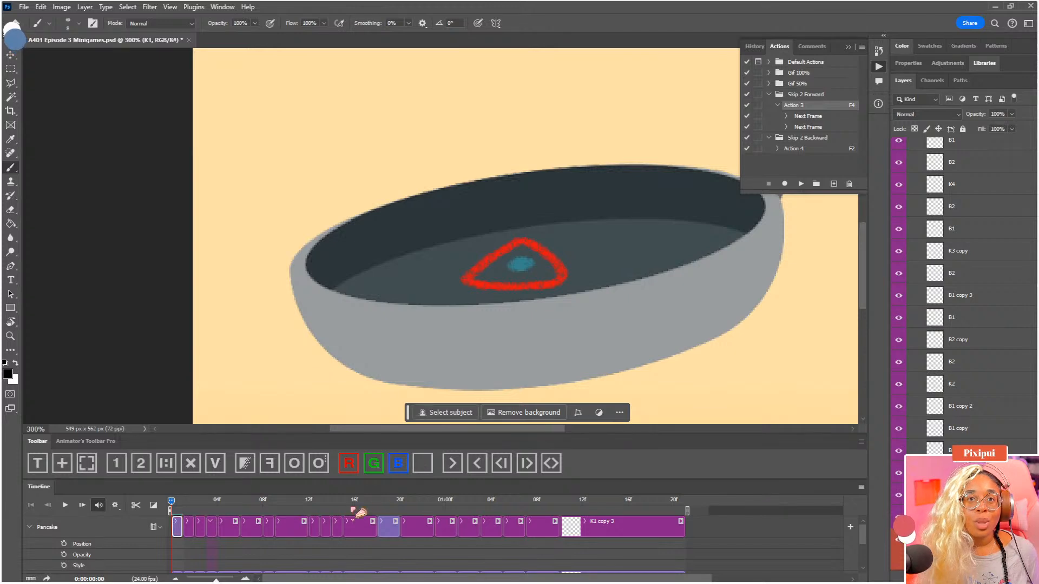
drag(311, 503, 344, 509)
drag(454, 278, 470, 314)
click(369, 529)
click(244, 462)
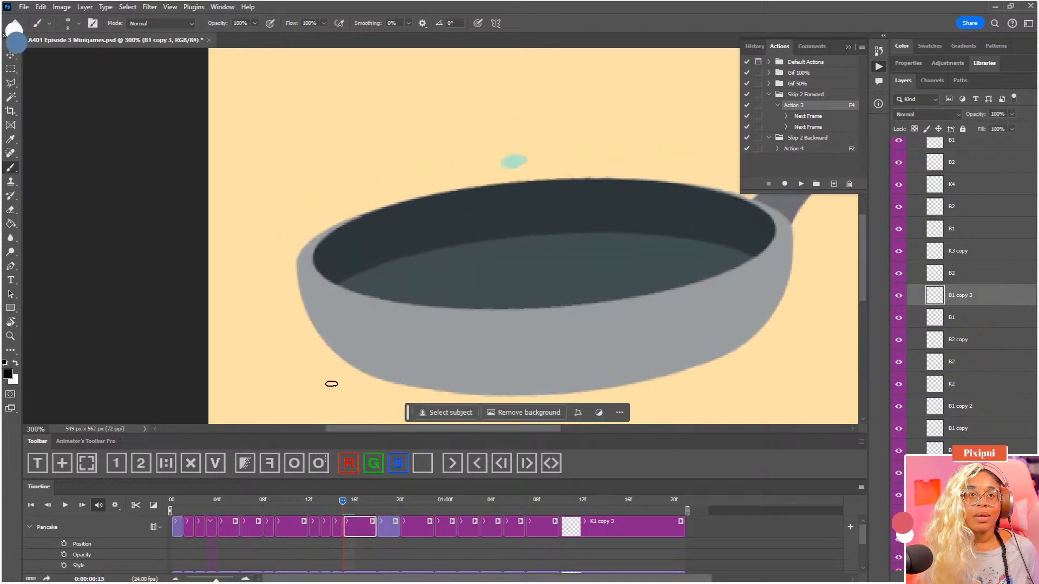
drag(506, 196, 492, 234)
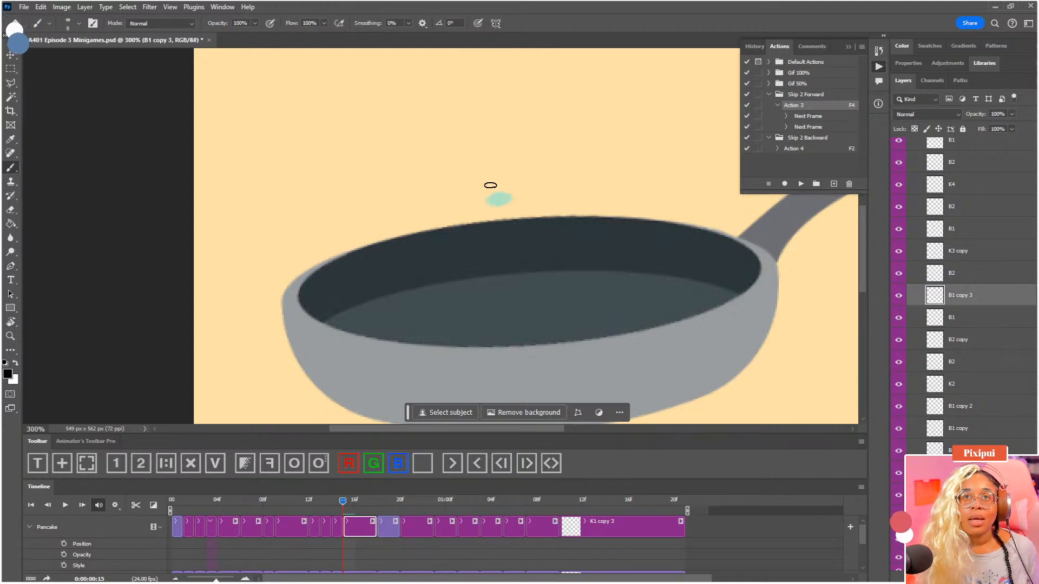
mouse_move(486, 185)
mouse_down()
mouse_move(527, 196)
mouse_move(483, 186)
mouse_move(482, 224)
mouse_move(494, 246)
mouse_move(531, 200)
mouse_move(508, 190)
mouse_up()
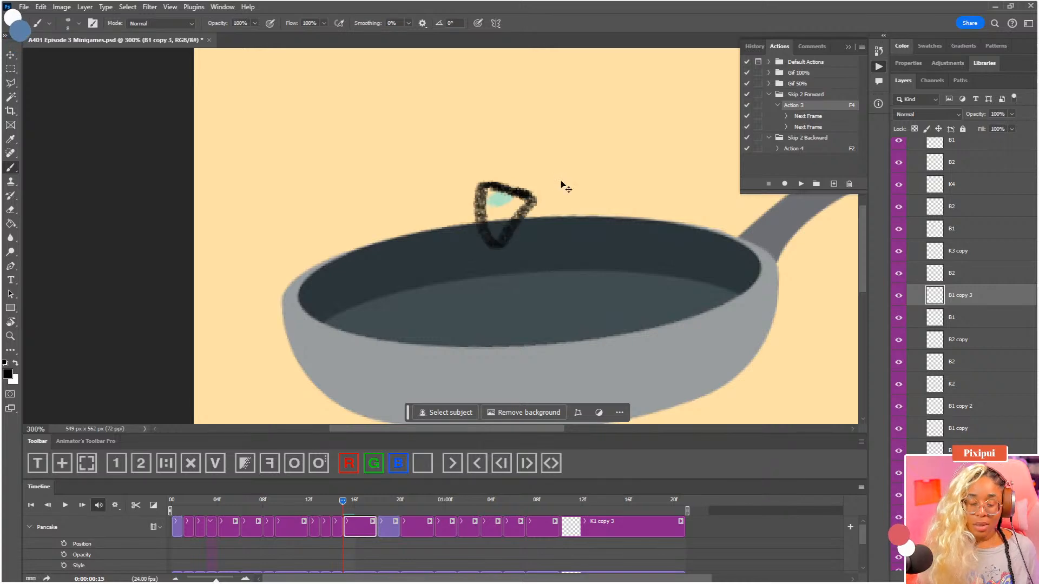
View the whole canvas and enlarge the triangle in B1 copy 3 slightly with Free Transform
key(ctrl+0)
key(ctrl+minus)
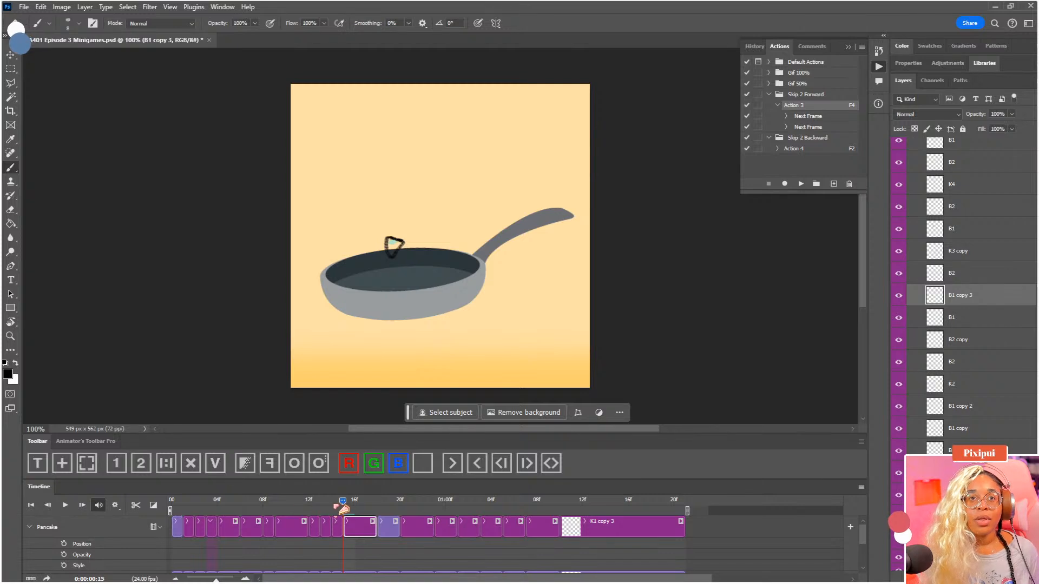
mouse_move(339, 501)
mouse_down()
mouse_move(283, 494)
mouse_move(358, 497)
mouse_up()
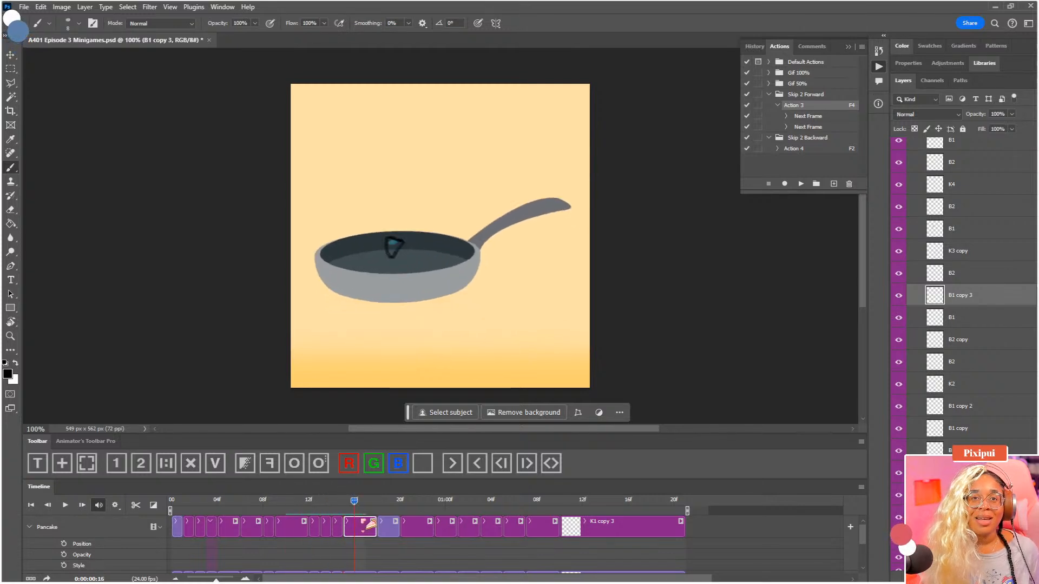
key(ctrl+t)
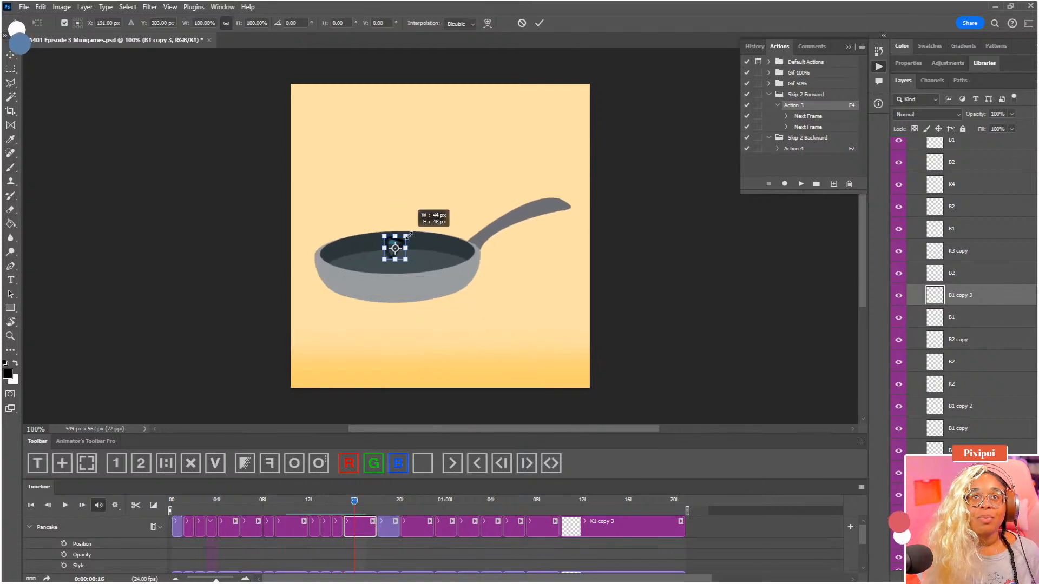
drag(408, 234, 410, 233)
key(Return)
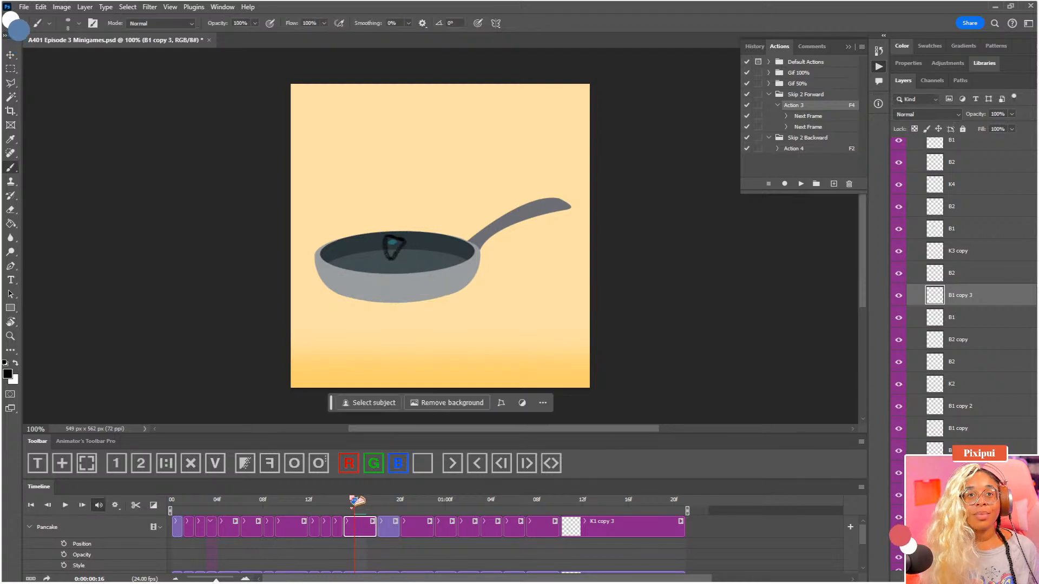
Play back the toss, save the document, and replay the animation from the start
key(space)
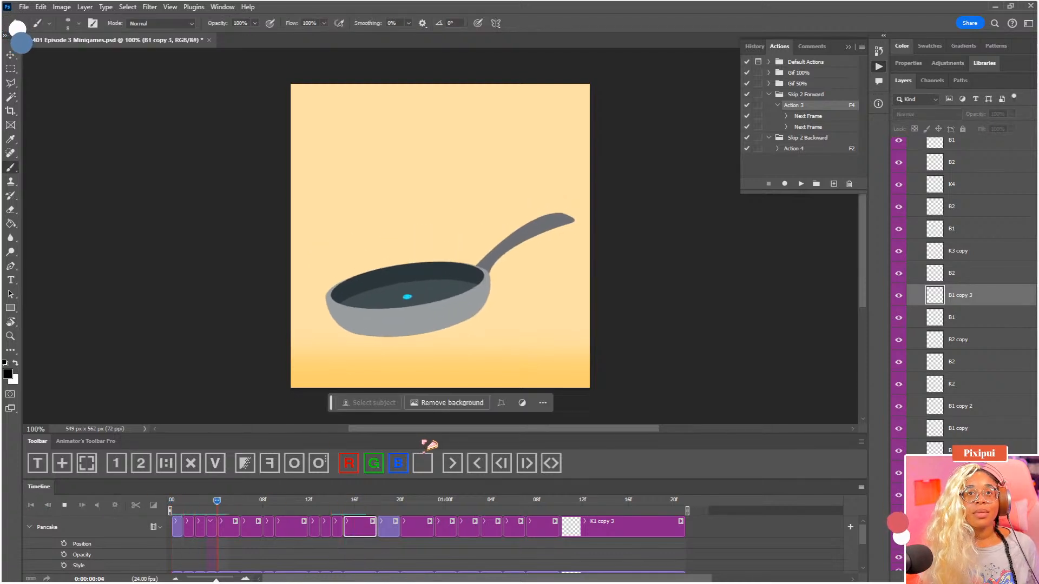
key(space)
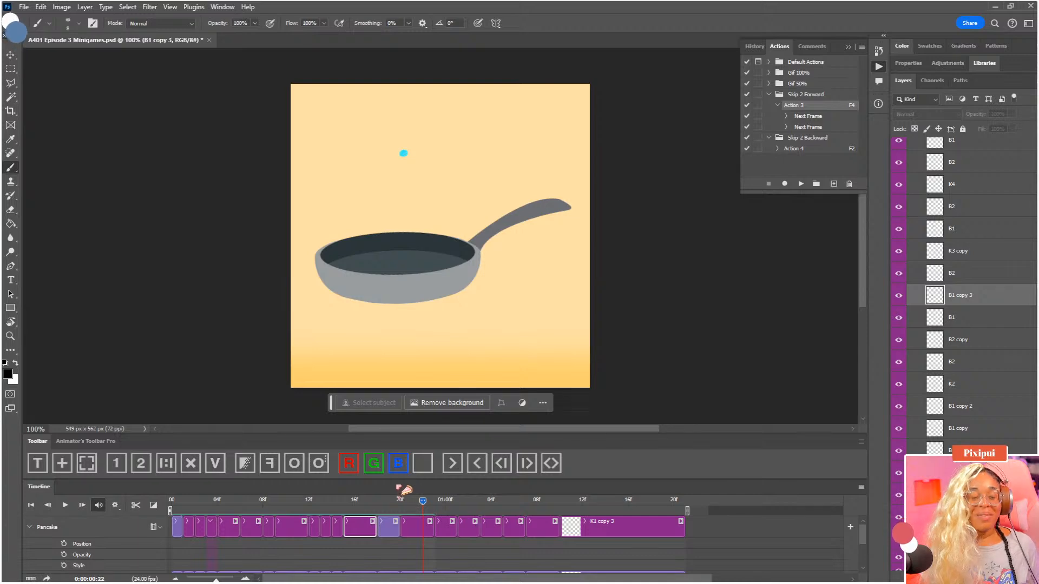
key(ctrl+s)
drag(190, 500, 151, 511)
key(space)
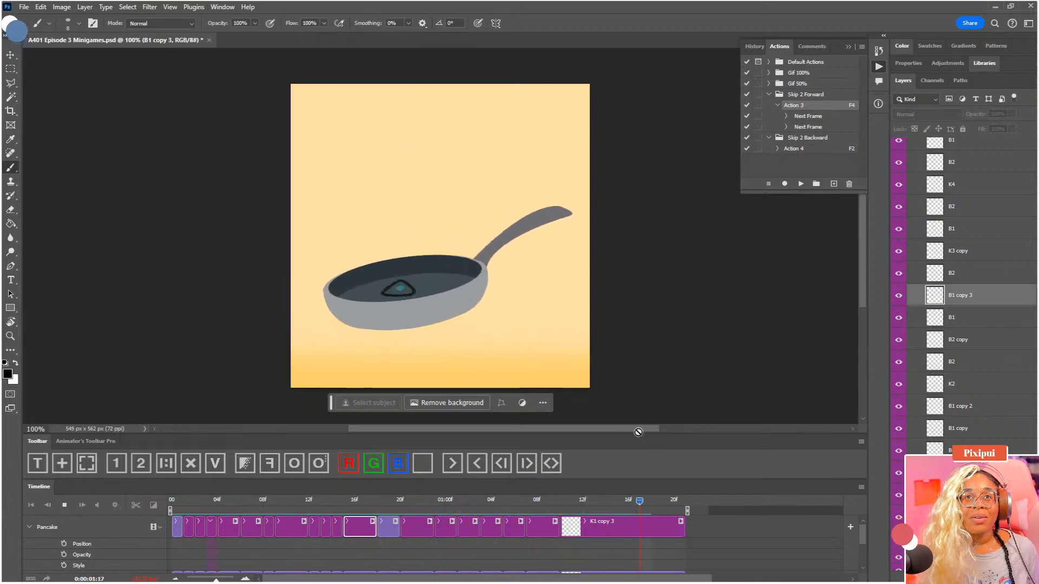
Select Pancake's K3 copy clip at frame 20 and fade its dot above the pan
drag(351, 505, 386, 510)
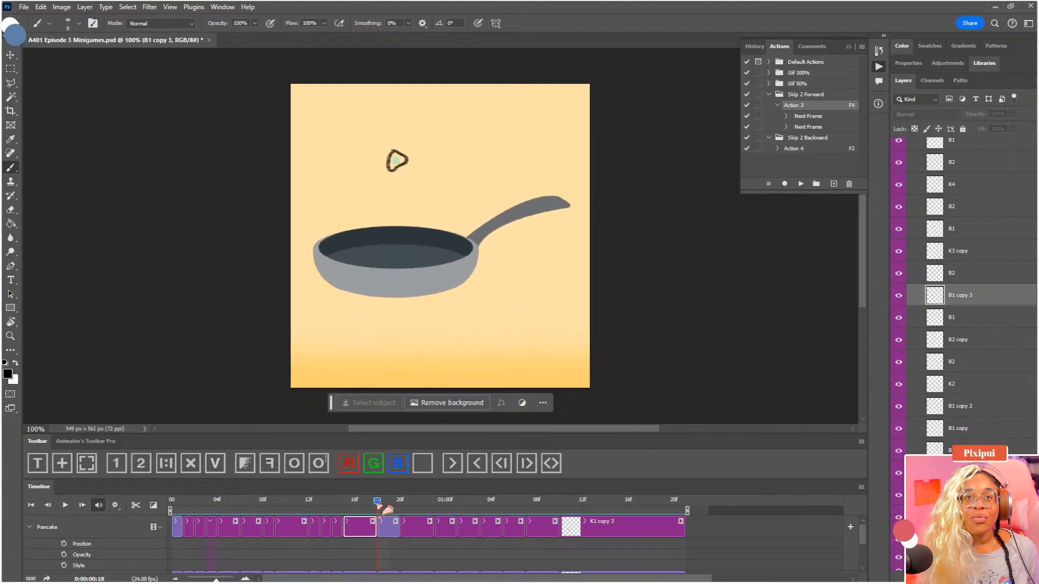
click(395, 529)
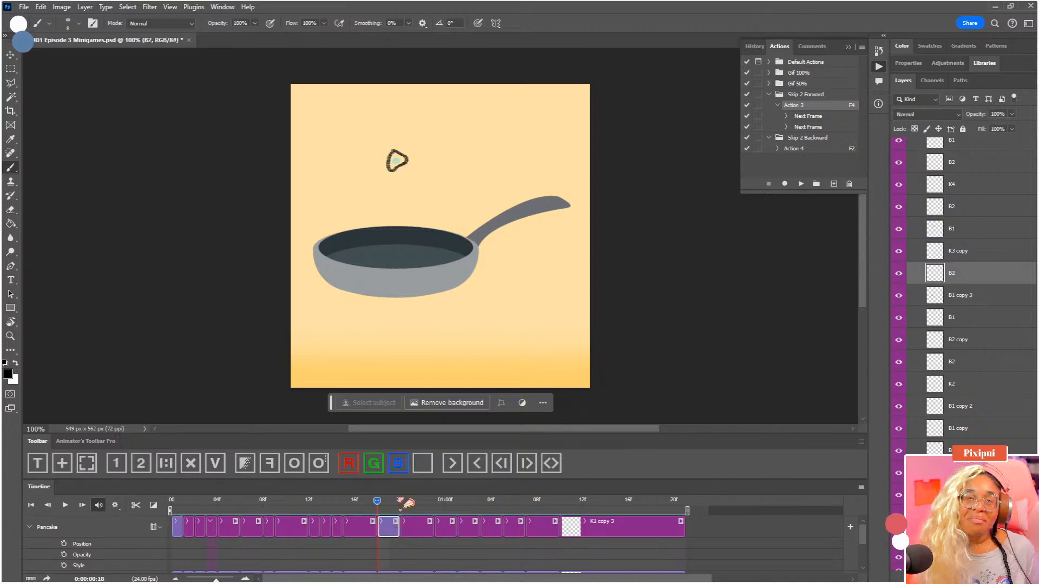
drag(406, 505, 403, 507)
click(413, 531)
drag(417, 237, 447, 287)
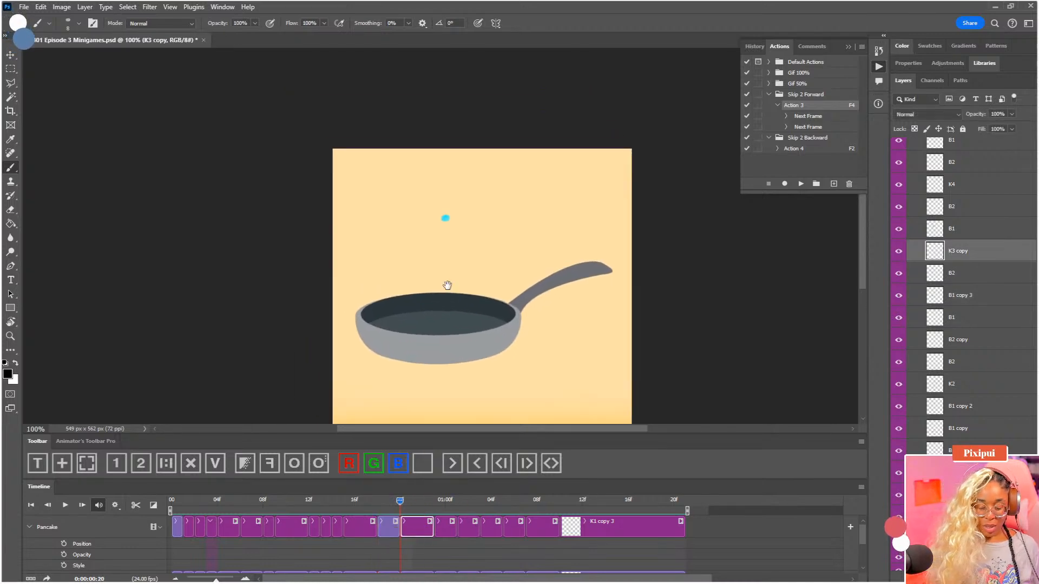
key(ctrl+equal)
key(ctrl+equal)
drag(515, 277, 503, 261)
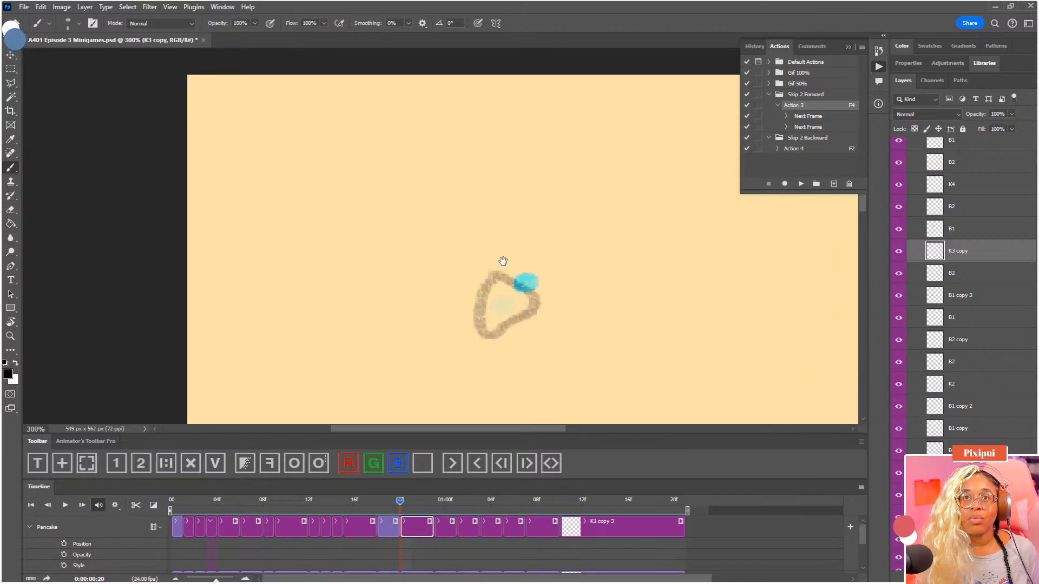
drag(521, 301, 511, 279)
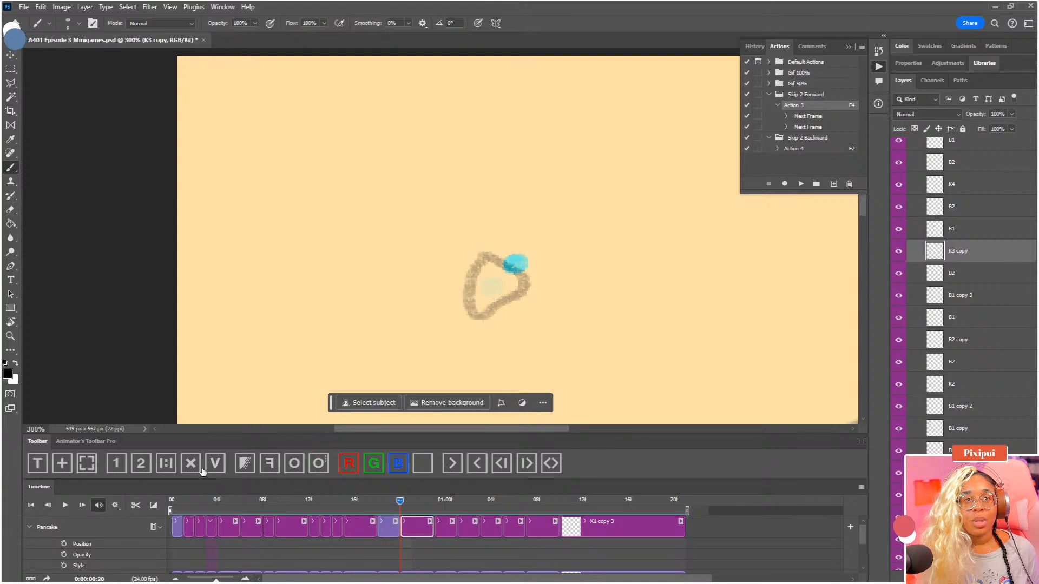
click(245, 464)
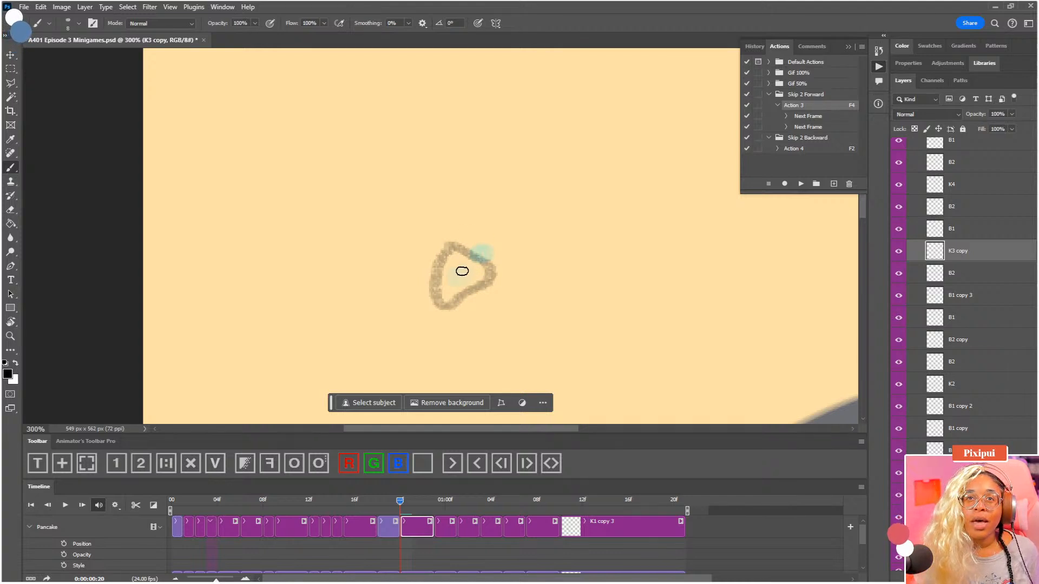
mouse_move(462, 271)
mouse_down()
mouse_move(505, 247)
mouse_move(524, 269)
mouse_up()
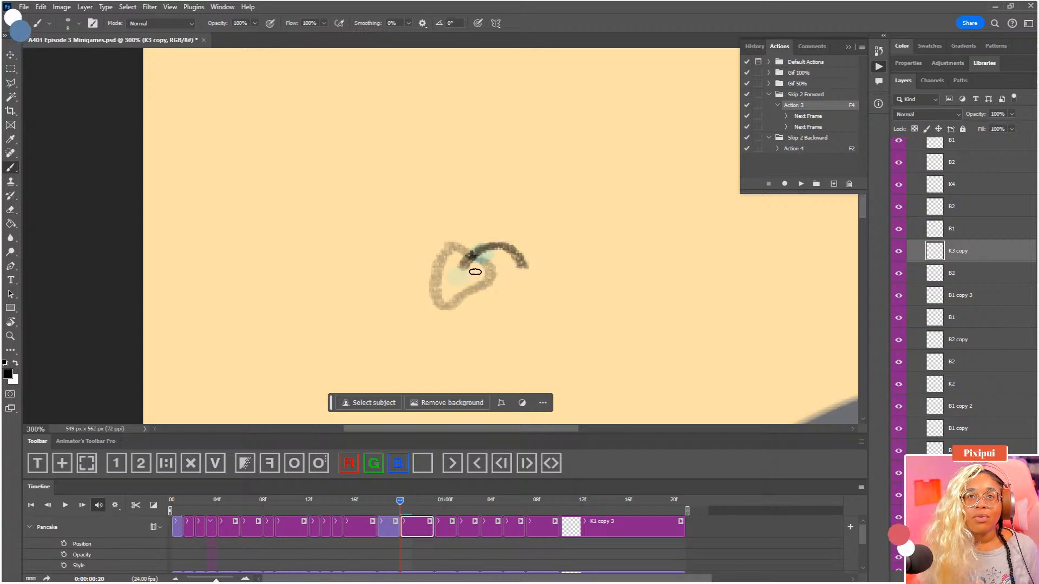
key(ctrl+z)
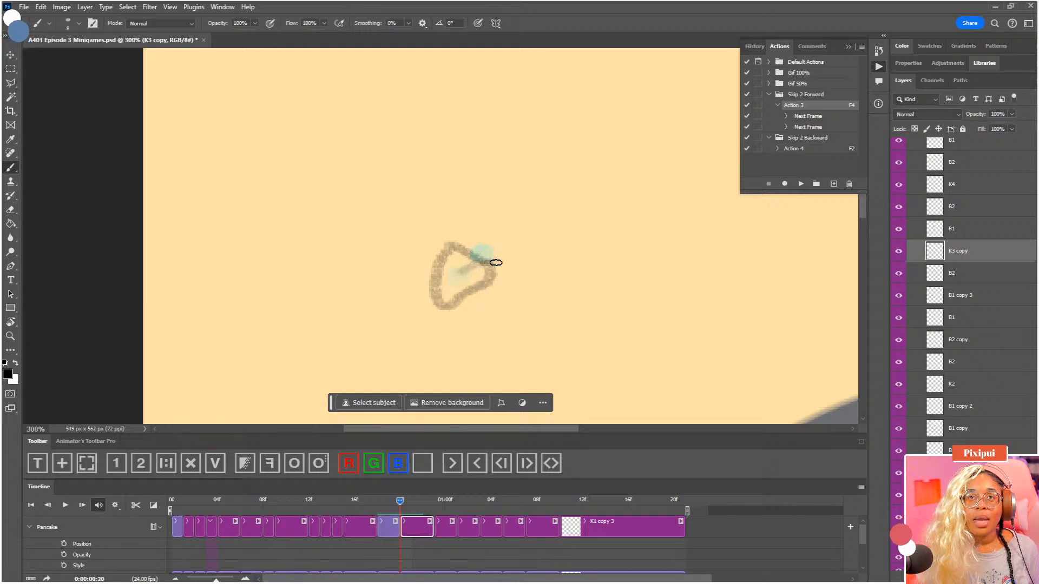
mouse_move(508, 272)
mouse_down()
mouse_move(510, 287)
mouse_move(476, 265)
mouse_up()
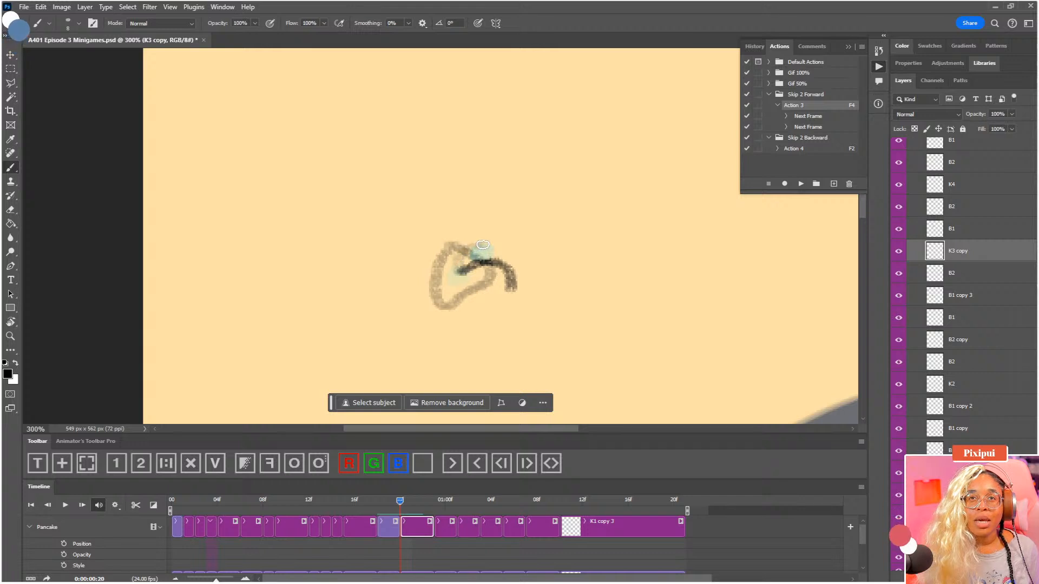
mouse_move(502, 248)
mouse_down()
mouse_move(522, 262)
mouse_move(519, 278)
mouse_up()
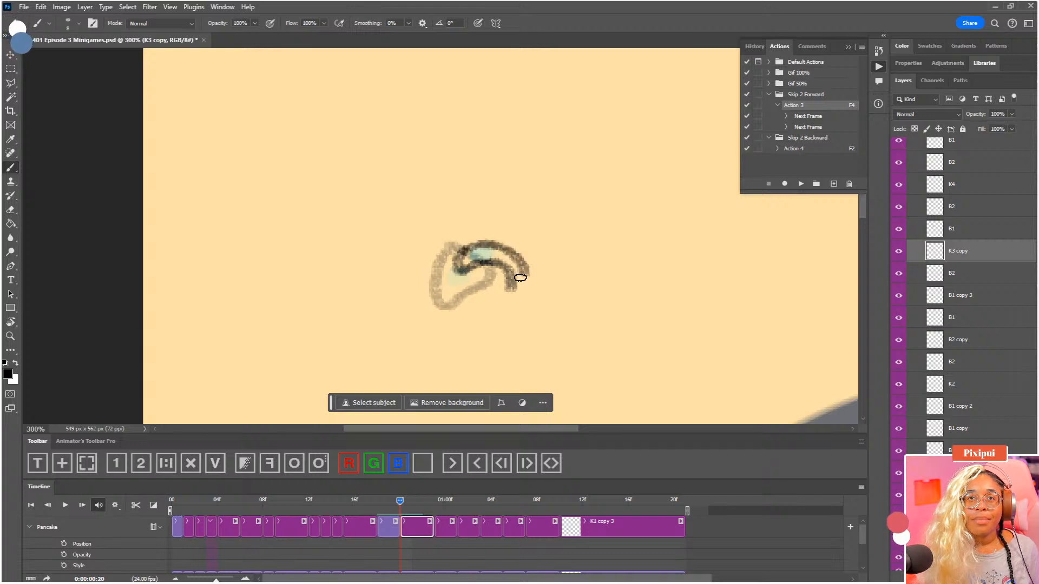
key(ctrl+z)
key(ctrl+z)
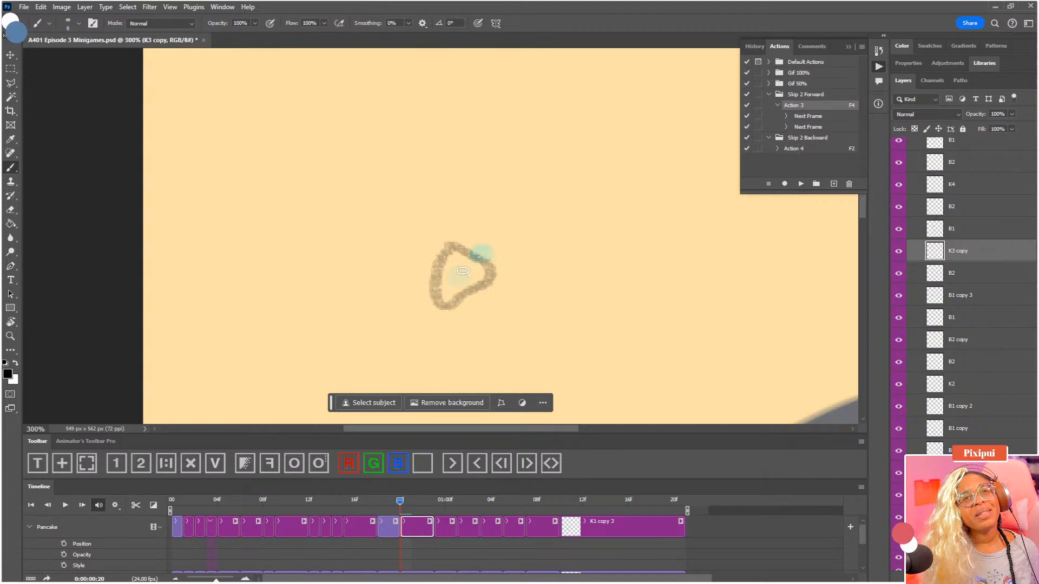
Draw a downward-curving crescent pancake around the faded dot in K3 copy and save the document
mouse_move(458, 271)
mouse_down()
mouse_move(499, 266)
mouse_move(507, 290)
mouse_move(528, 266)
mouse_up()
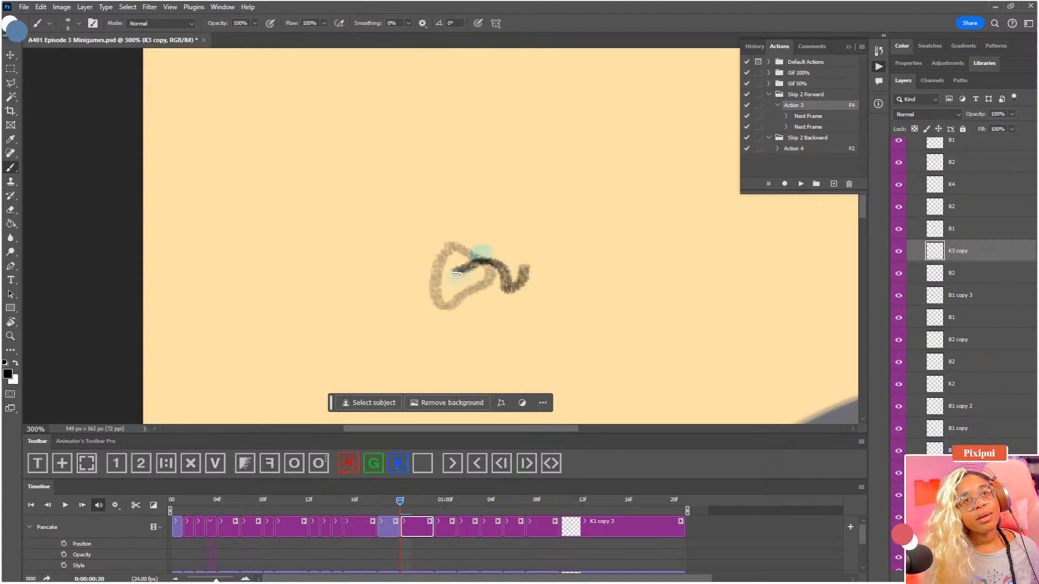
mouse_move(455, 274)
mouse_down()
mouse_move(452, 247)
mouse_move(493, 233)
mouse_move(518, 244)
mouse_up()
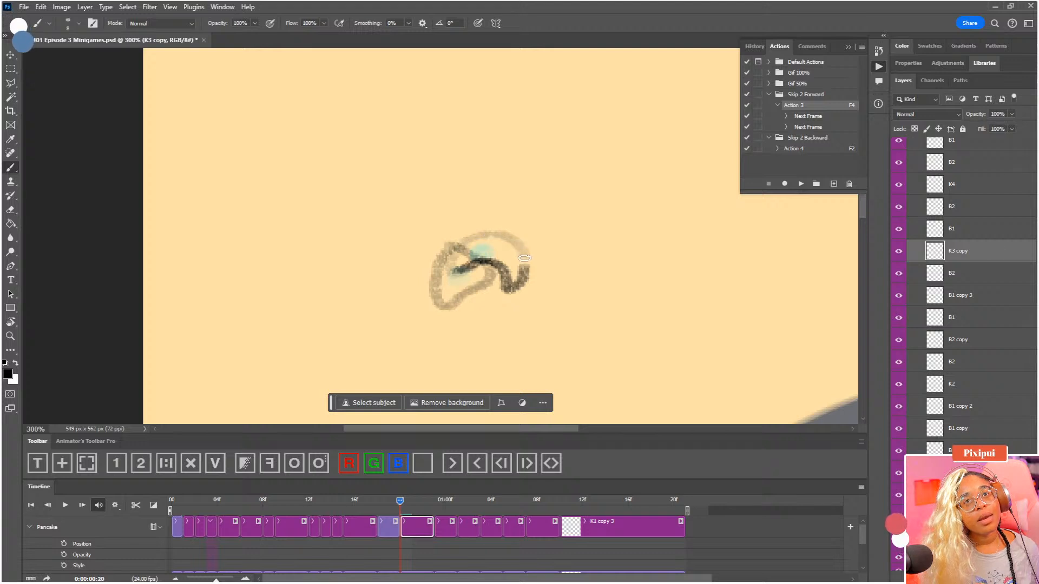
key(ctrl+s)
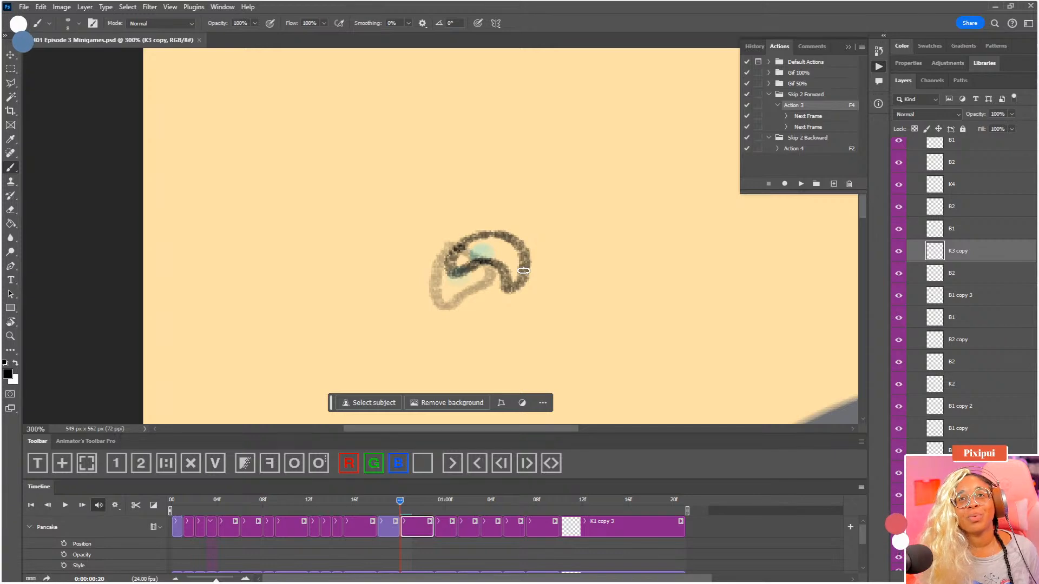
Step through the frames from 22 to 01:01, examining the falling pancake's path and the dot's position at the pan
mouse_move(428, 503)
mouse_down()
mouse_move(401, 506)
mouse_move(423, 509)
mouse_up()
drag(506, 372, 493, 283)
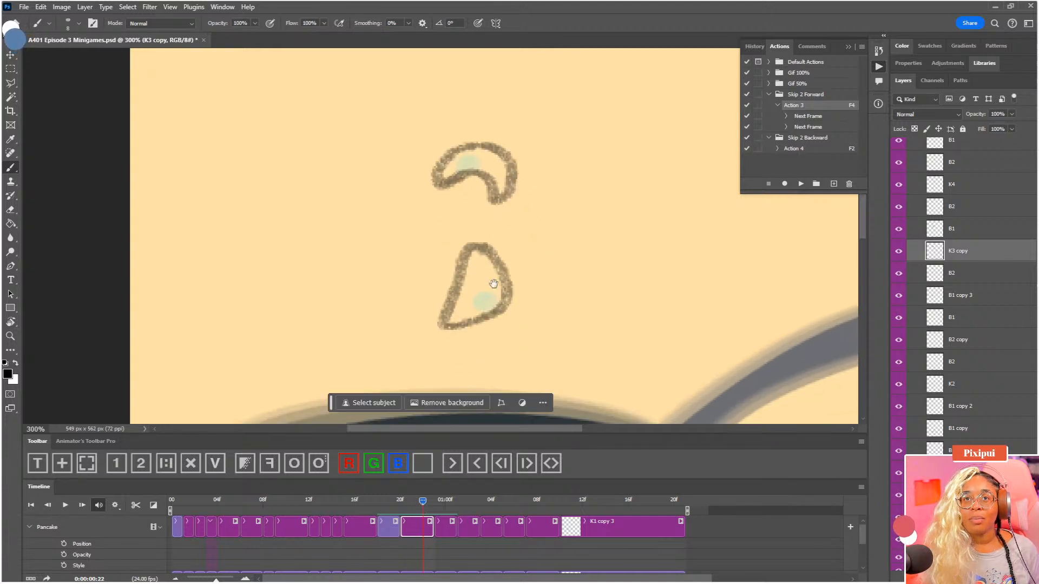
click(439, 504)
drag(554, 264, 558, 209)
drag(527, 402, 515, 295)
drag(438, 503, 459, 504)
drag(516, 321, 531, 246)
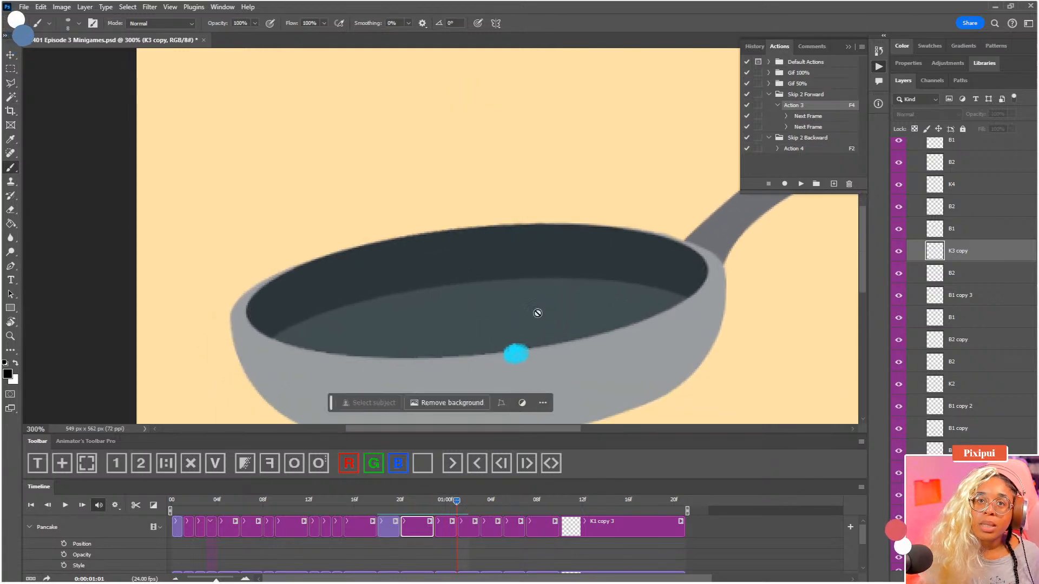
mouse_move(456, 503)
mouse_down()
mouse_move(447, 505)
mouse_move(480, 513)
mouse_move(457, 513)
mouse_up()
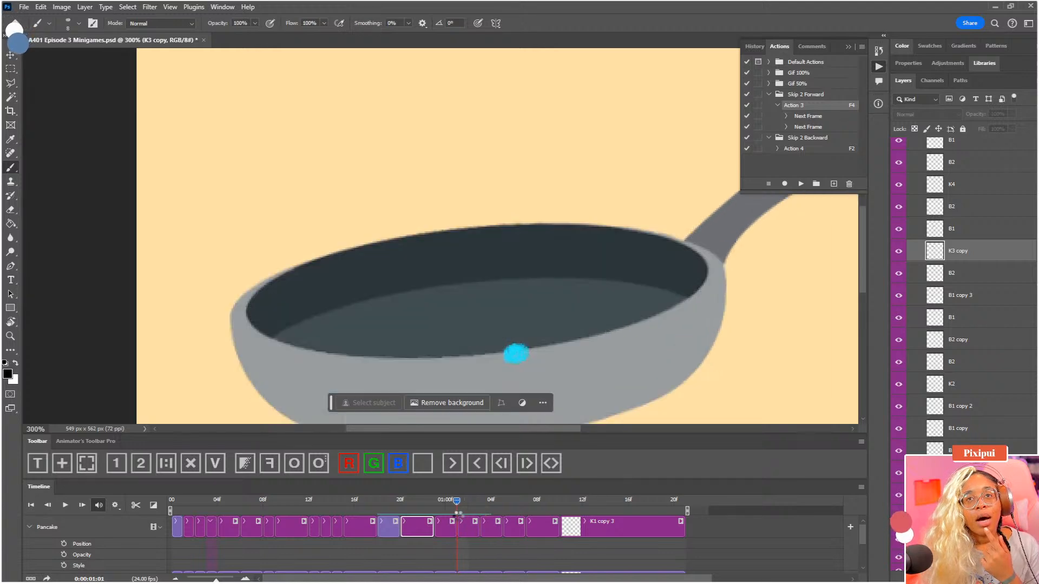
drag(557, 297, 555, 272)
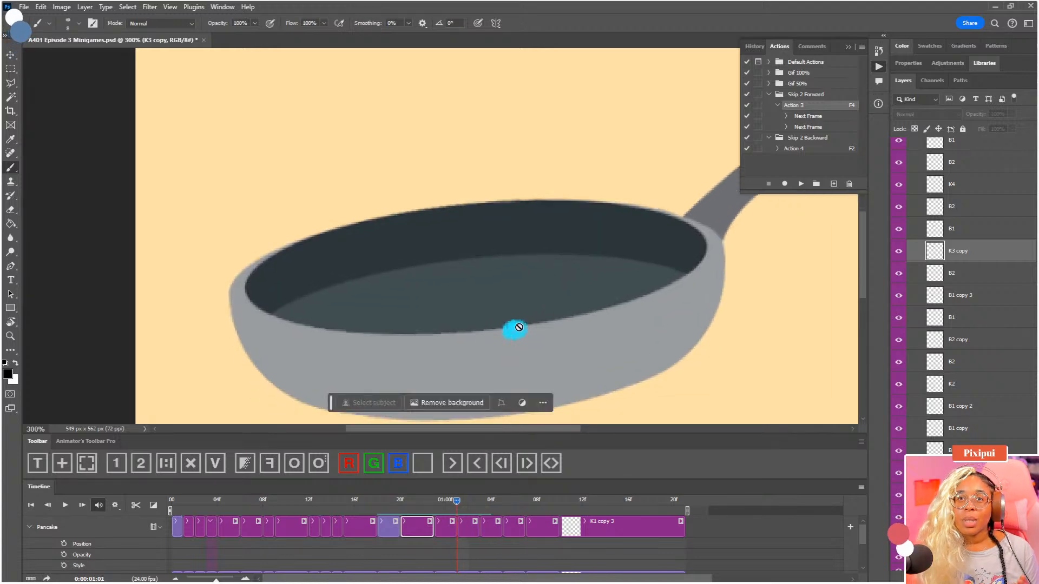
Select Pancake's B2 clip at 01:01 and compare the dot against the pan at 01:01 and 01:02, with and without onion skins
click(469, 525)
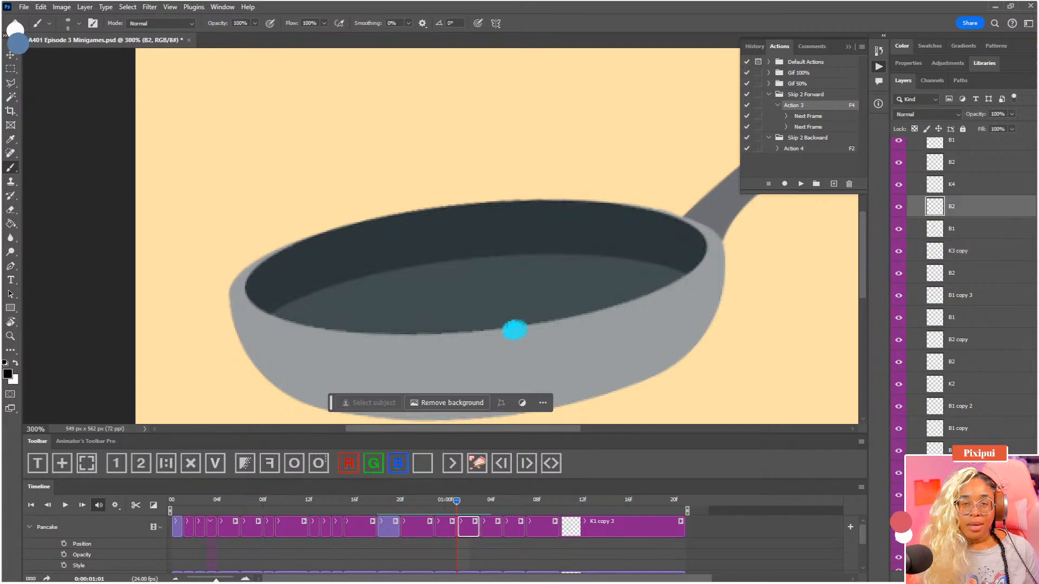
drag(458, 506, 459, 507)
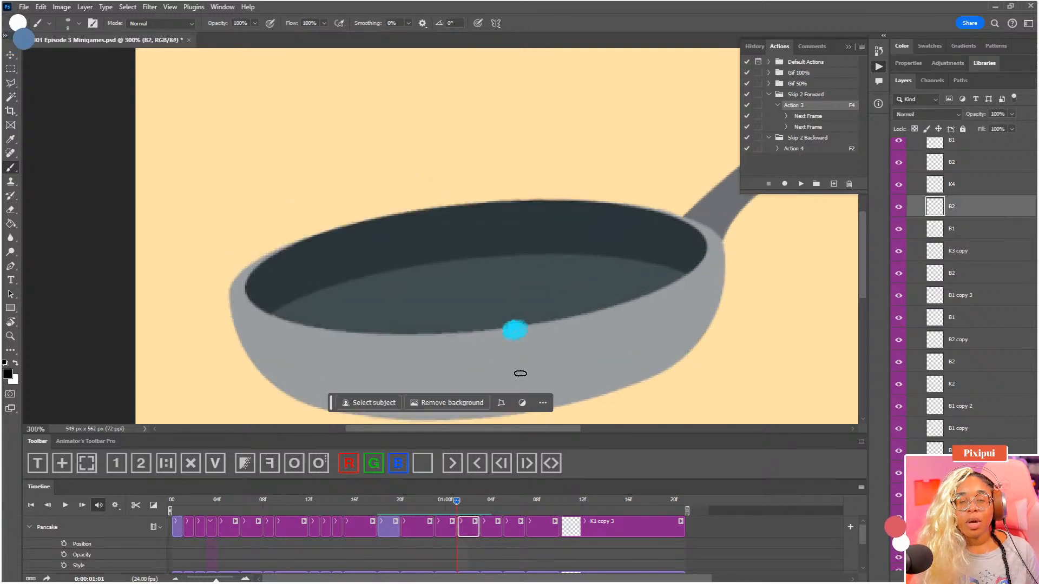
key(F3)
click(467, 507)
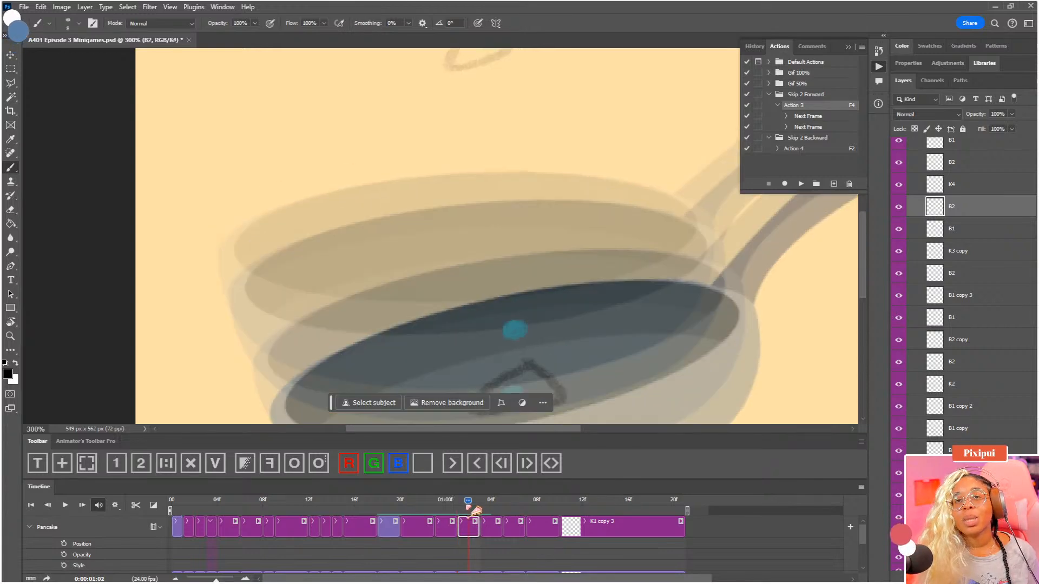
key(F3)
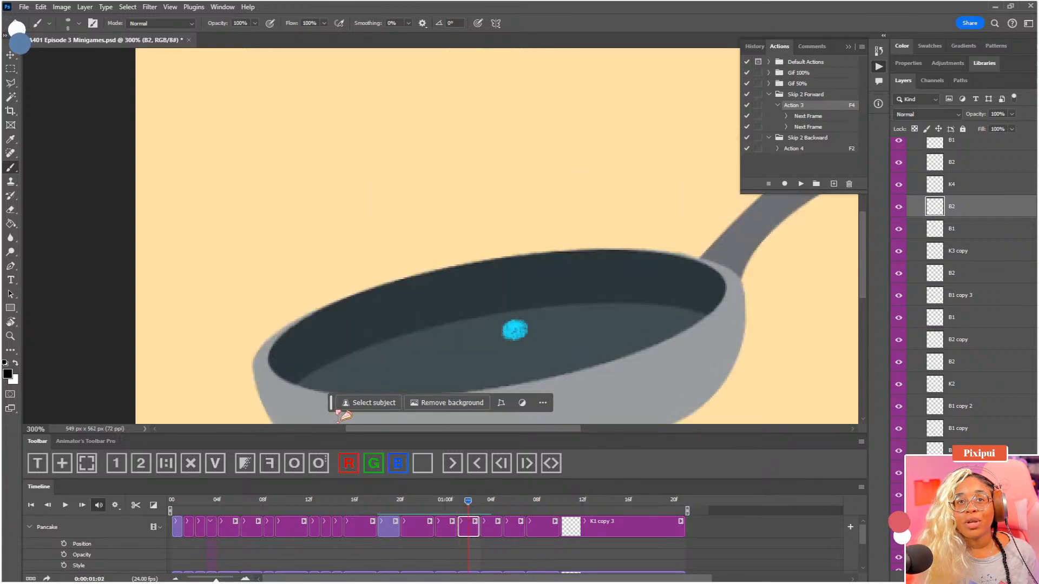
drag(332, 406, 748, 555)
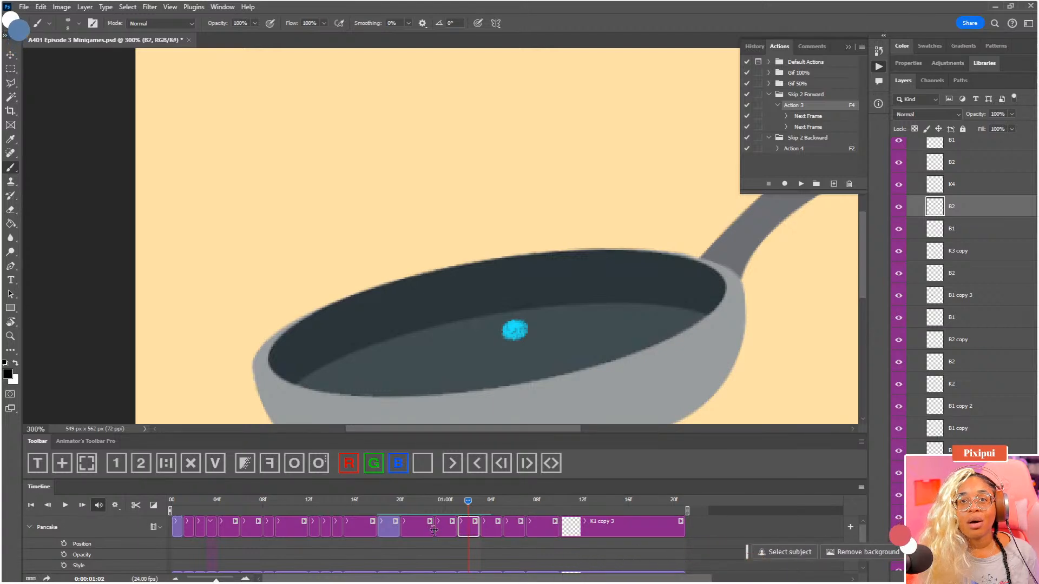
key(F3)
click(458, 501)
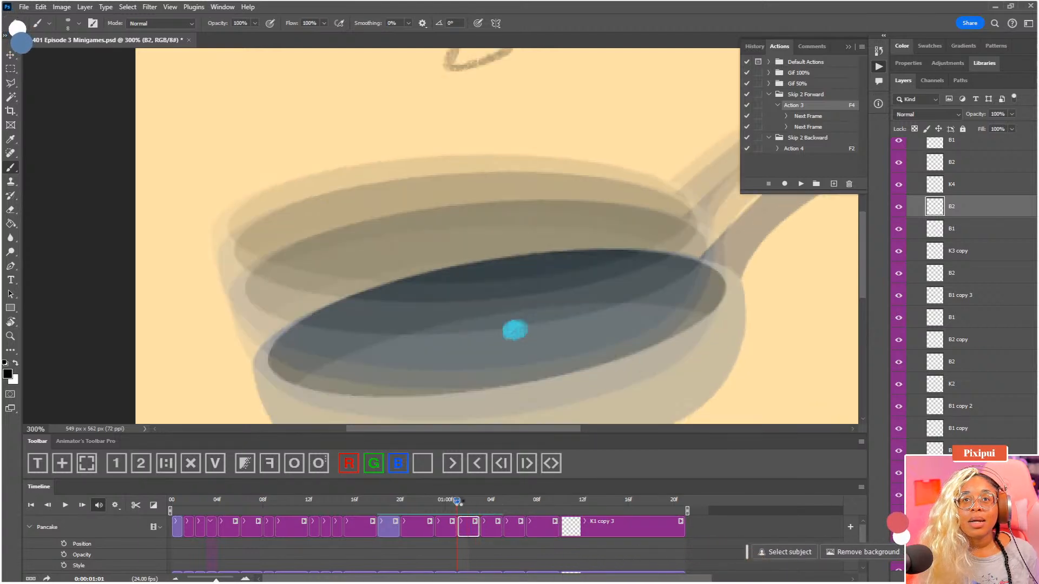
drag(453, 503, 455, 503)
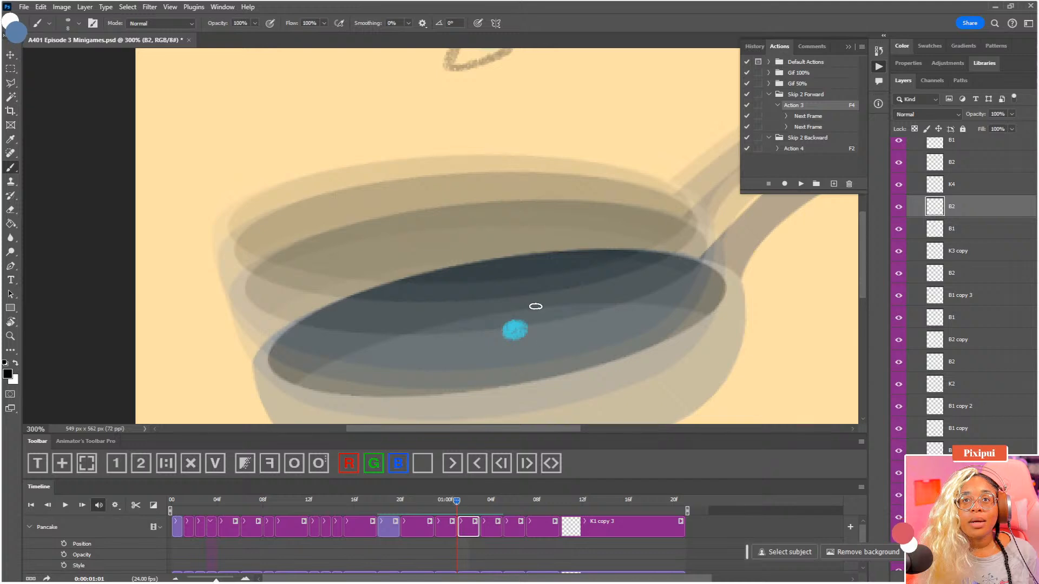
key(F3)
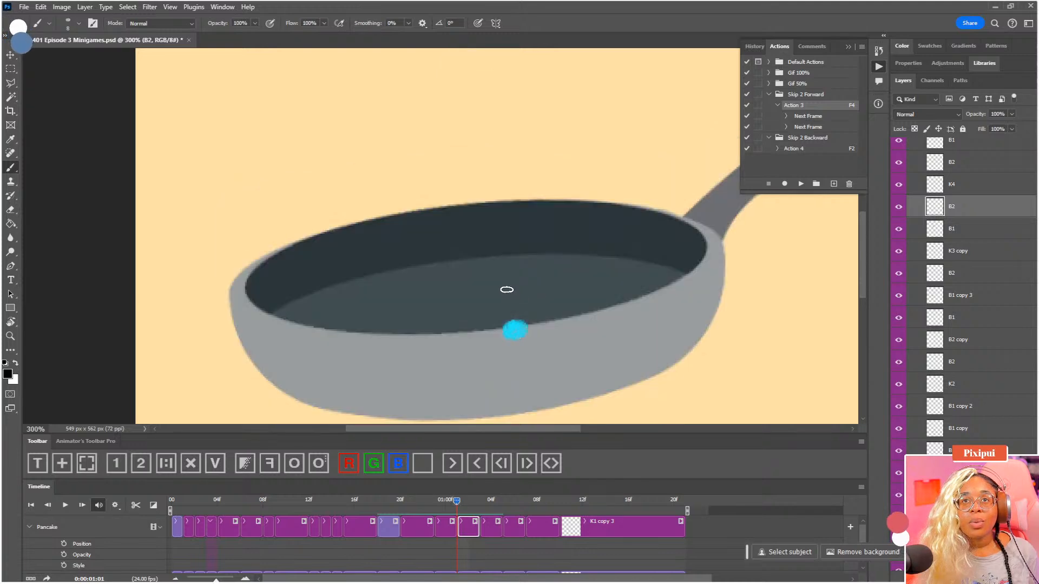
Fade the dot in B2 at 01:01 and draw a teardrop-shaped pancake around it at the pan's front rim
mouse_move(502, 287)
mouse_down()
mouse_move(543, 323)
mouse_move(538, 349)
mouse_move(517, 347)
mouse_move(503, 289)
mouse_move(540, 315)
mouse_move(542, 342)
mouse_move(526, 351)
mouse_move(497, 300)
mouse_up()
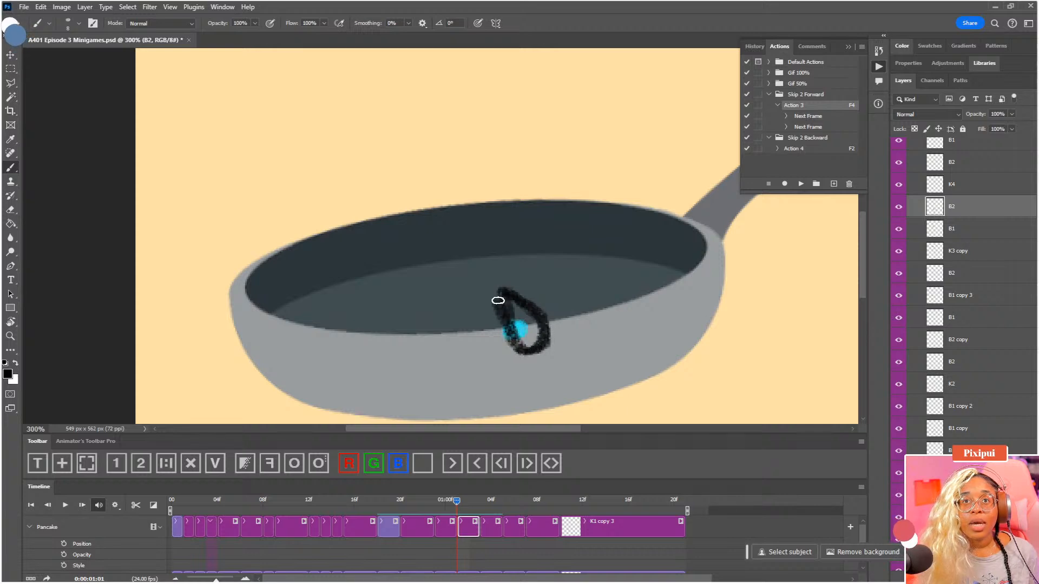
key(ctrl+z)
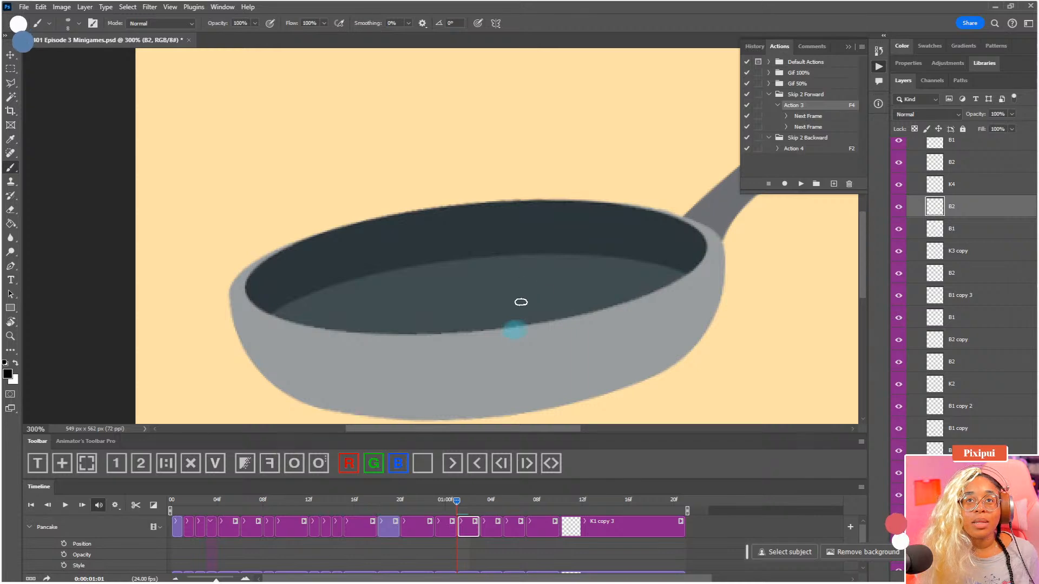
mouse_move(512, 286)
mouse_down()
mouse_move(546, 315)
mouse_move(540, 337)
mouse_move(518, 343)
mouse_move(506, 332)
mouse_move(504, 283)
mouse_move(541, 307)
mouse_move(542, 333)
mouse_move(517, 346)
mouse_move(514, 290)
mouse_up()
key(ctrl+z)
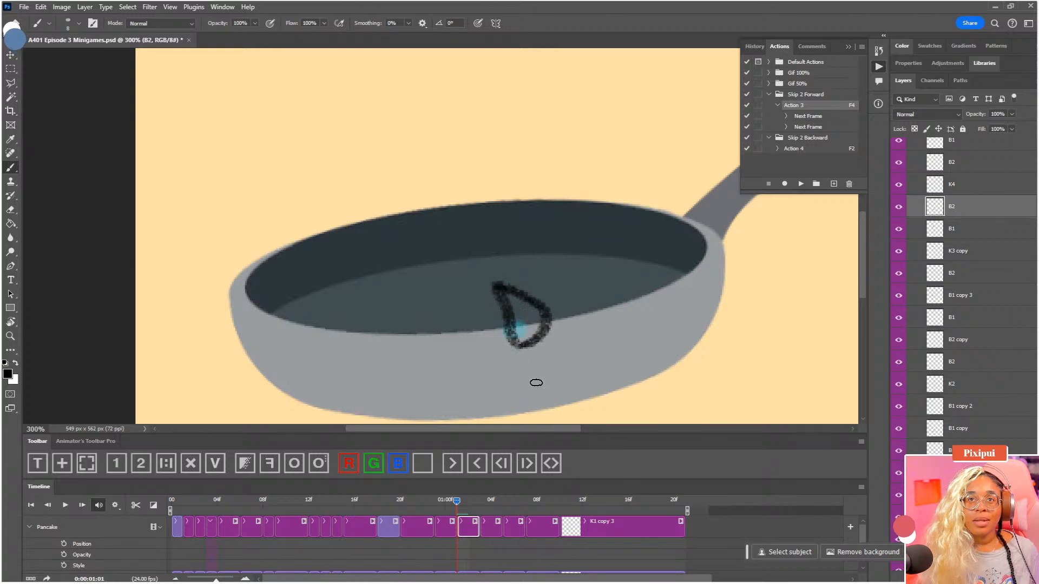
Enlarge the teardrop in B2 to about 115% and move it up slightly with Free Transform
key(ctrl+t)
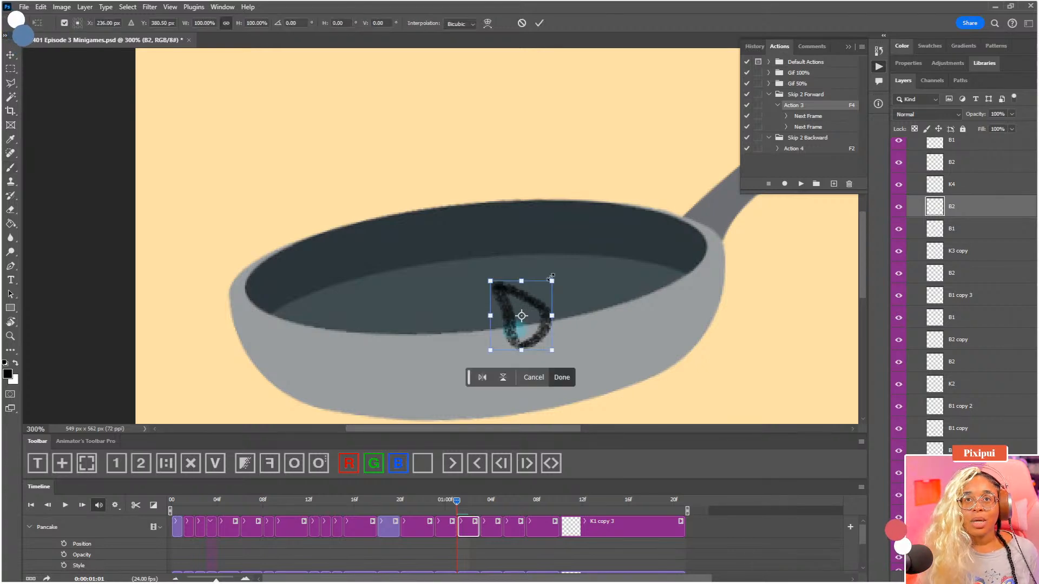
drag(551, 277, 535, 282)
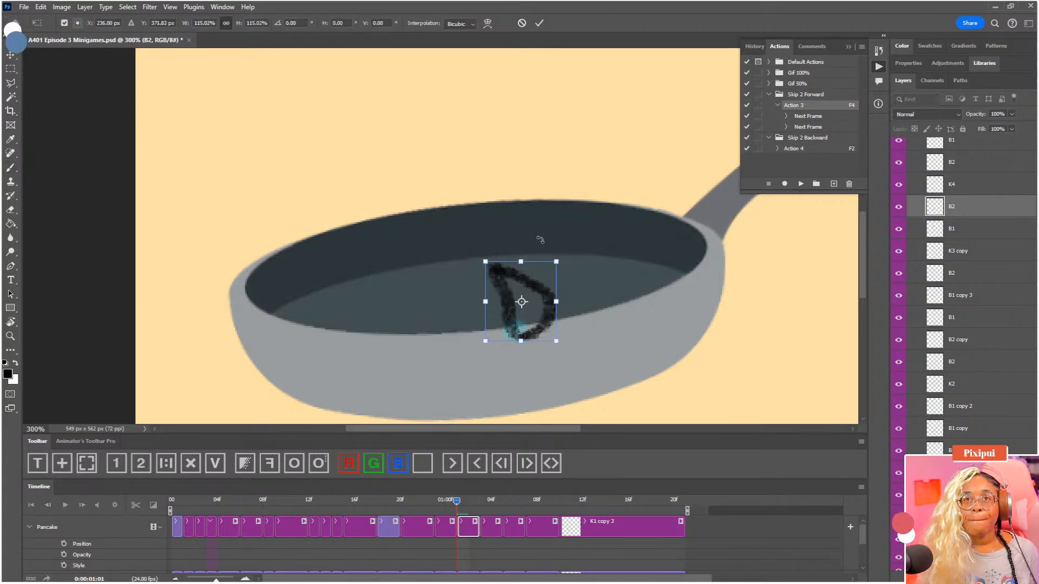
drag(540, 239, 543, 244)
key(Return)
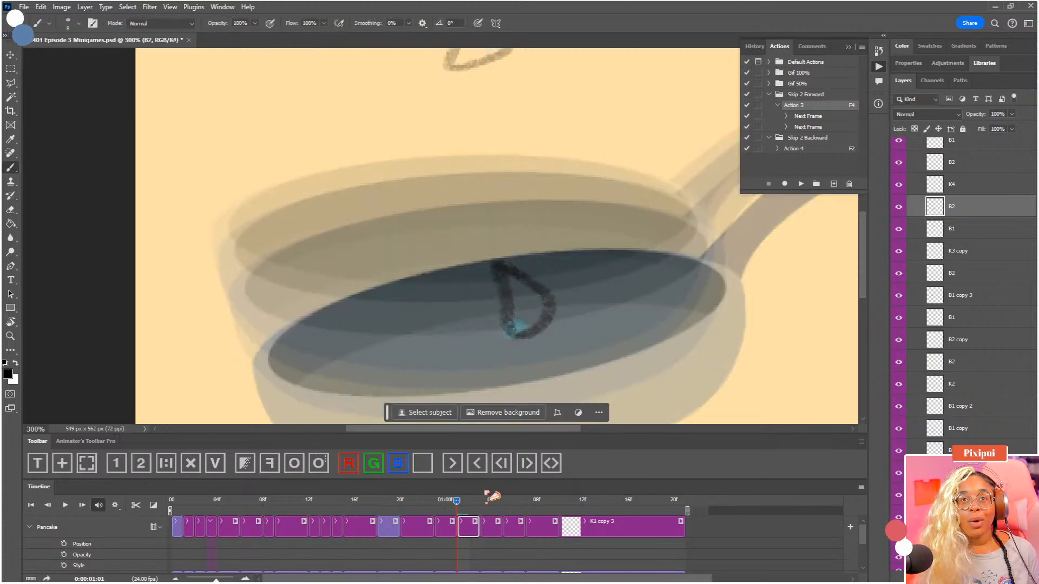
Check the B2 teardrop against the pan at 01:02 without onion skins and view the whole canvas
click(469, 501)
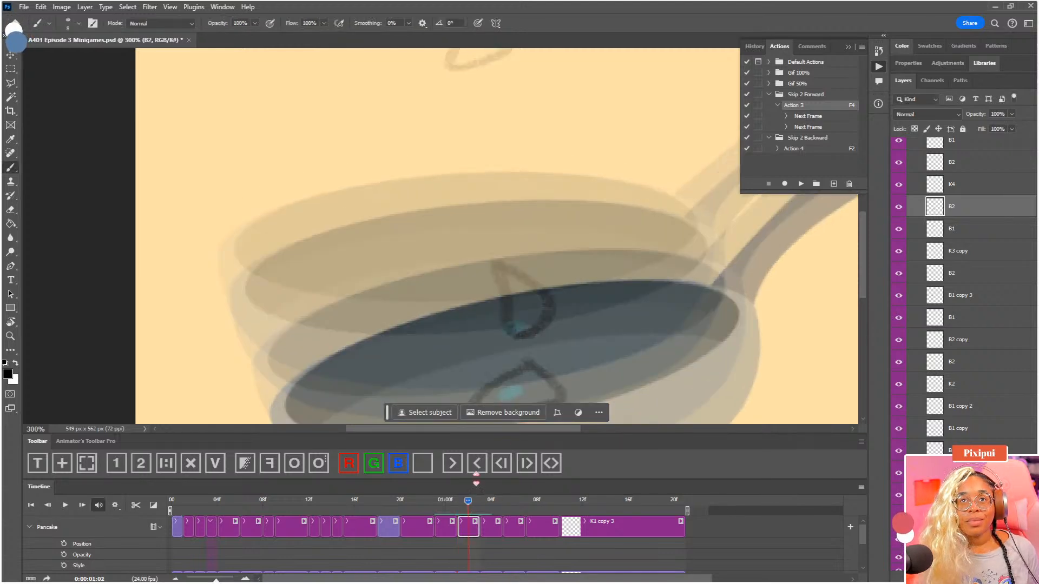
key(ctrl+t)
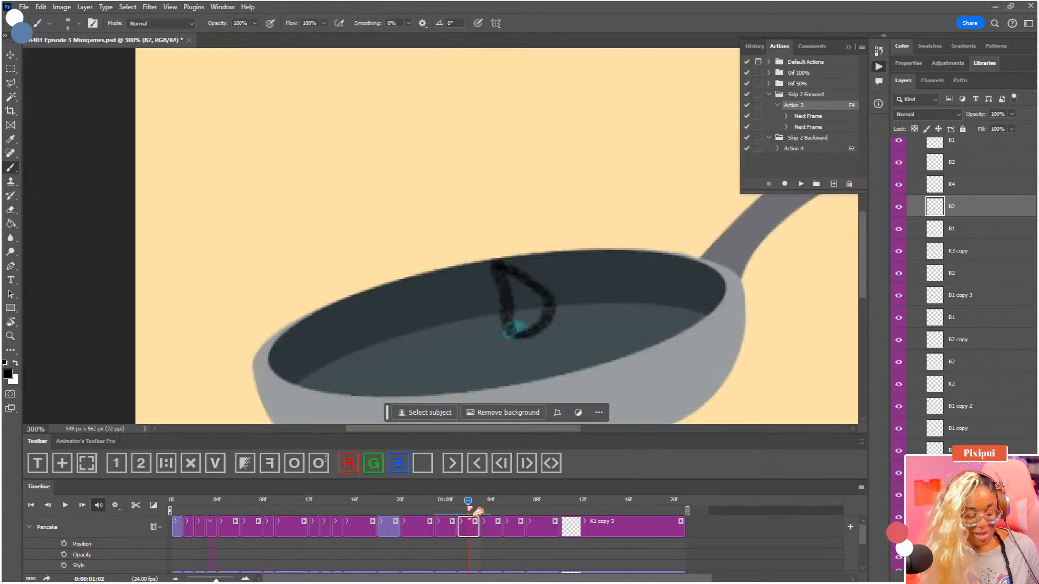
drag(556, 301, 565, 300)
key(Return)
key(ctrl+0)
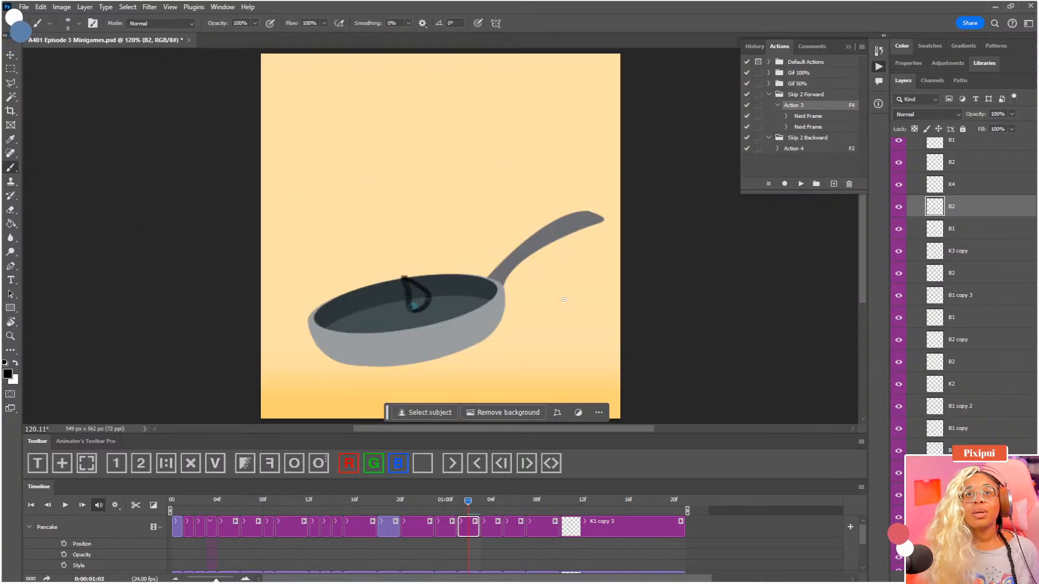
Save the document and select Pancake's last B1 clip at 01:07, comparing its dot with the neighbouring frames through onion skins at 01:09
drag(492, 502, 526, 502)
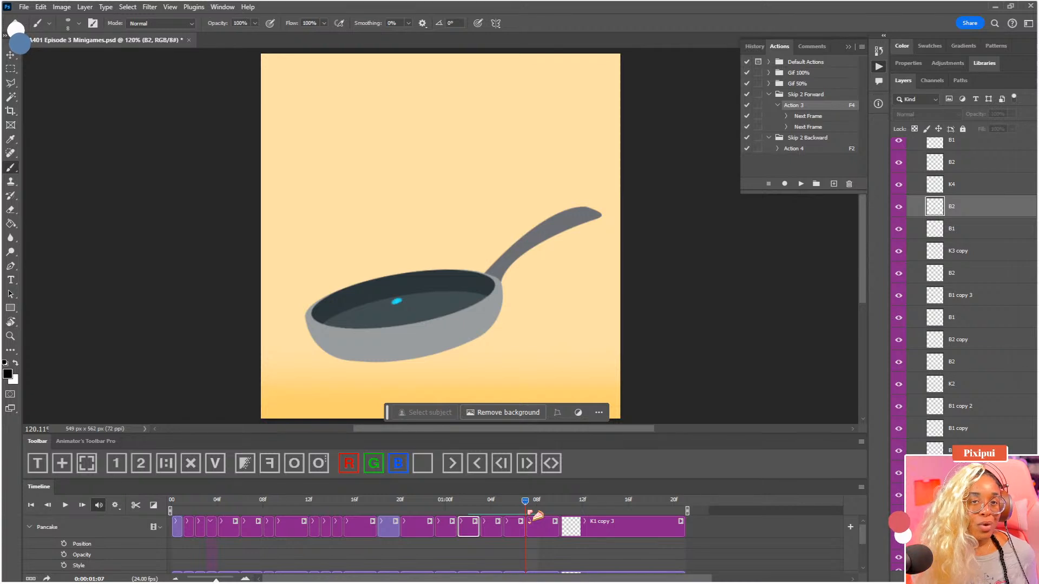
key(ctrl+s)
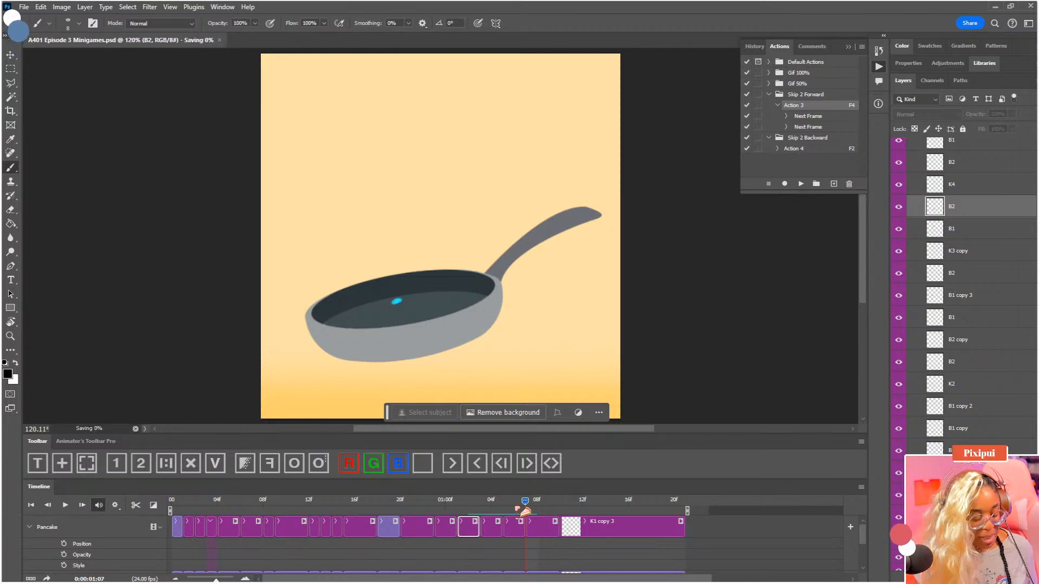
mouse_move(525, 509)
mouse_down()
mouse_move(506, 509)
mouse_move(529, 510)
mouse_up()
click(538, 529)
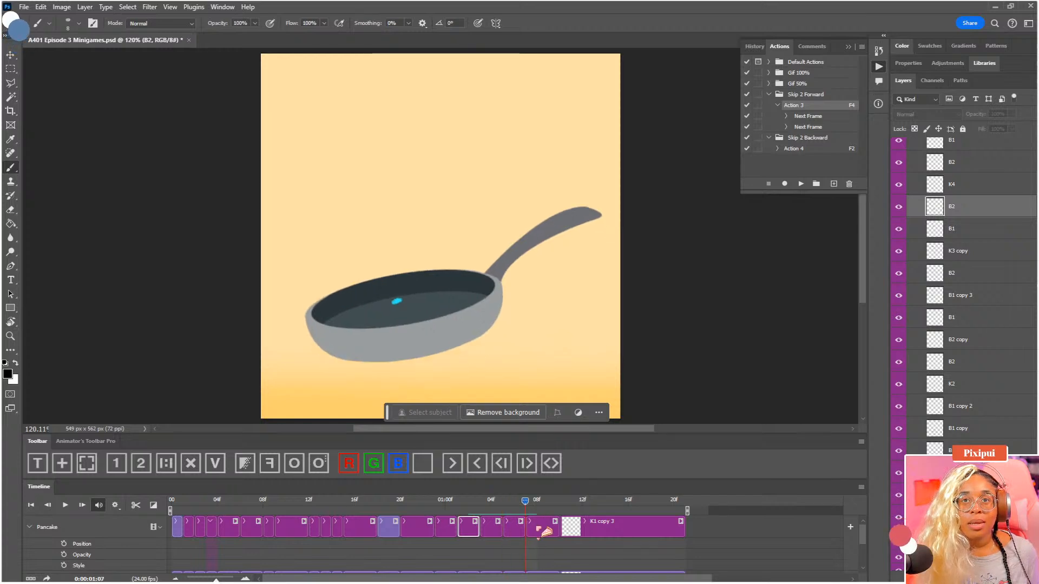
mouse_move(466, 288)
mouse_down()
mouse_move(480, 286)
mouse_move(482, 235)
mouse_up()
key(ctrl+=)
key(F3)
click(552, 503)
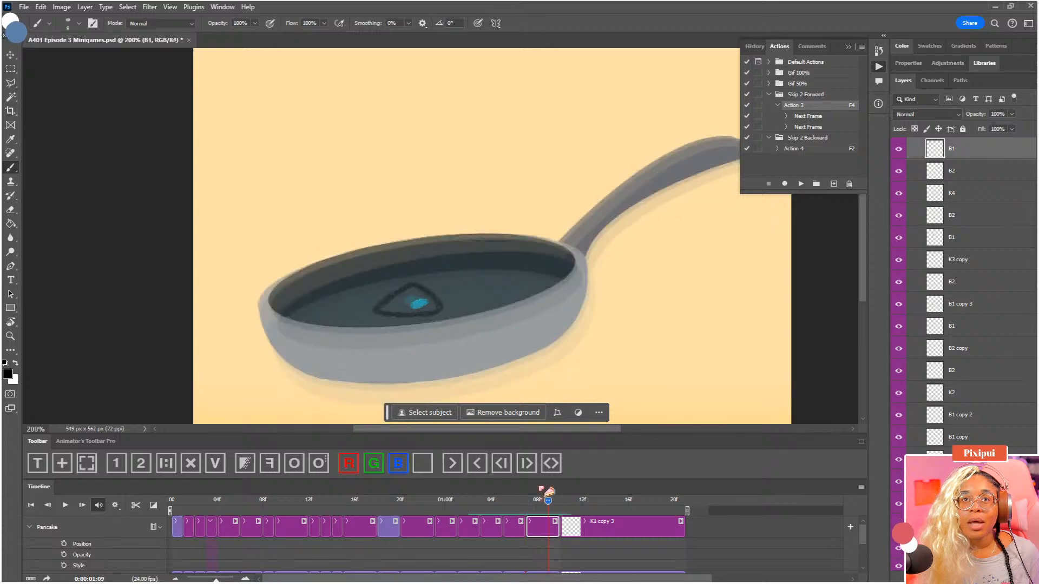
Fade the dot in the last B1 clip and draw a rounded triangular pancake around it, following the onion-skinned previous frame
drag(452, 308, 482, 308)
key(ctrl+=)
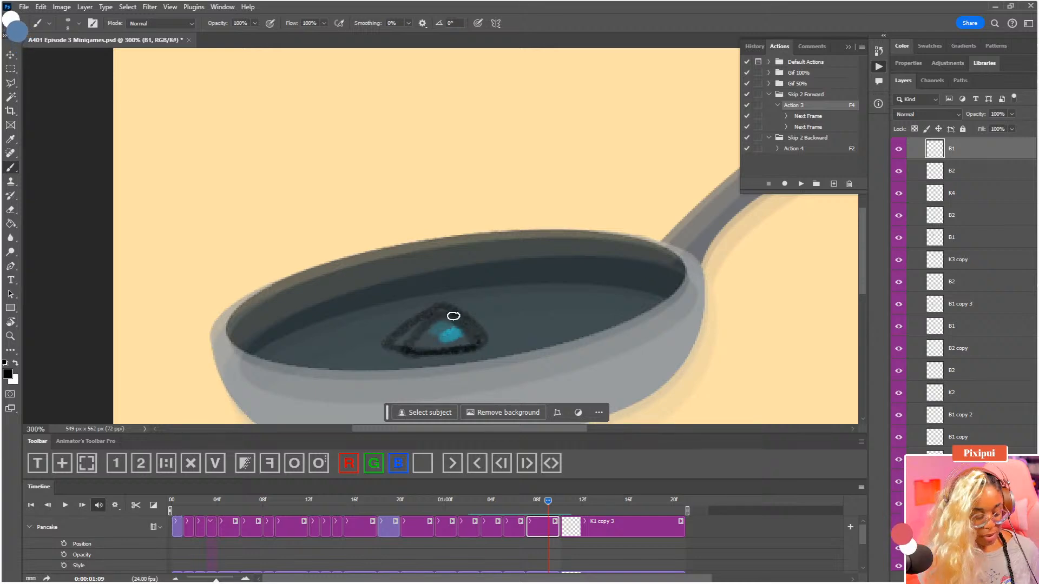
key(F3)
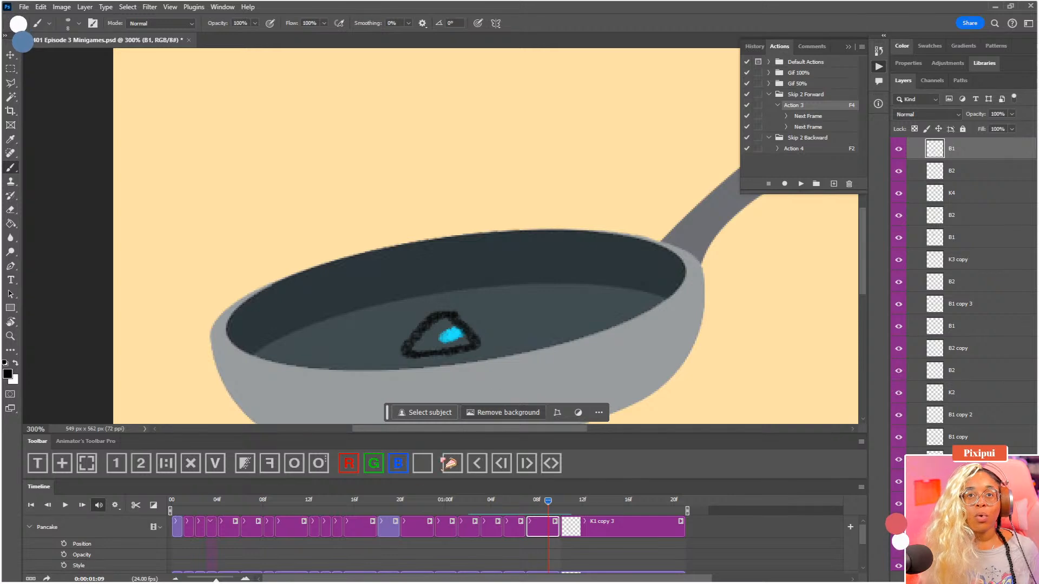
key(ctrl+z)
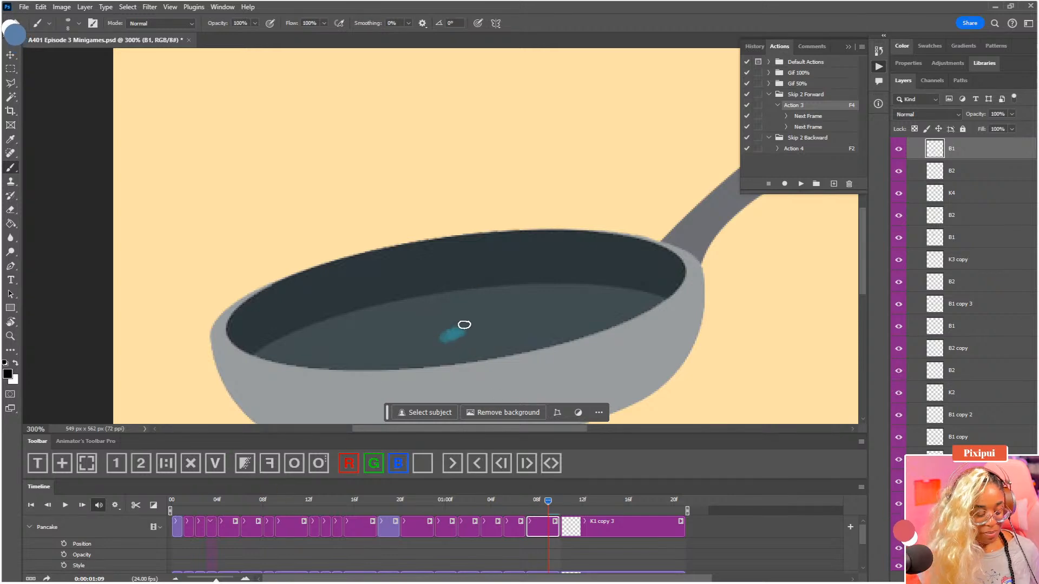
key(ctrl+shift+z)
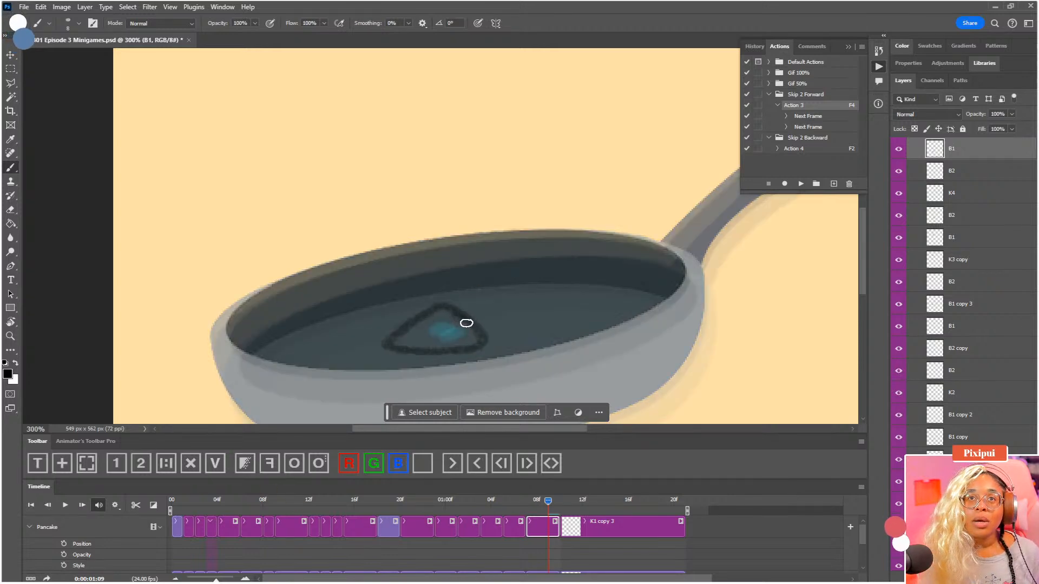
mouse_move(492, 342)
mouse_down()
mouse_move(464, 322)
mouse_move(436, 320)
mouse_move(411, 335)
mouse_move(424, 347)
mouse_move(473, 350)
mouse_move(501, 334)
mouse_up()
key(ctrl+z)
Enlarge the triangular pancake in the last B1 clip to about 109% with Free Transform, widening it around the dot
key(ctrl+t)
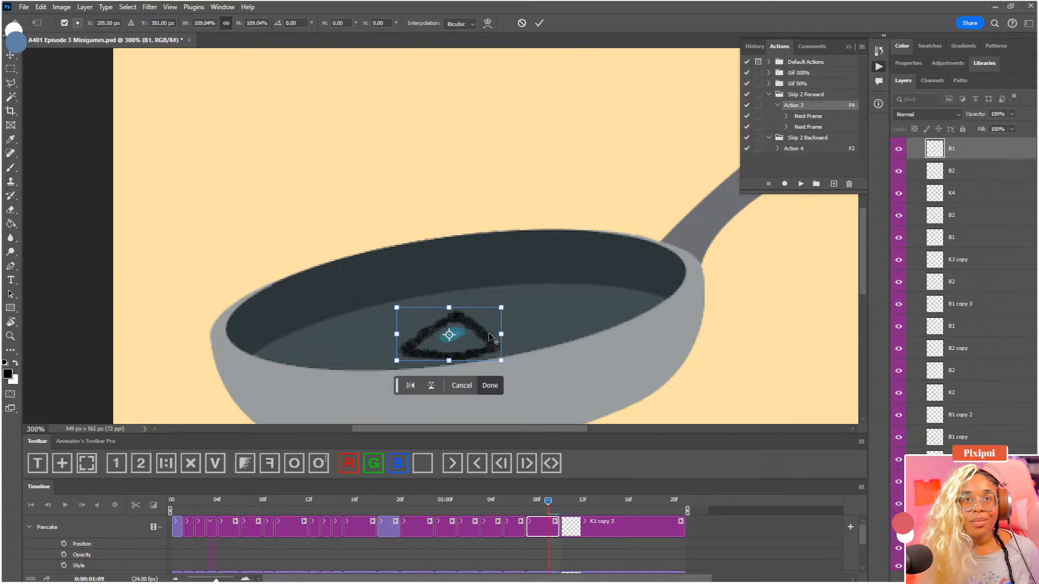
drag(501, 334, 503, 331)
key(Return)
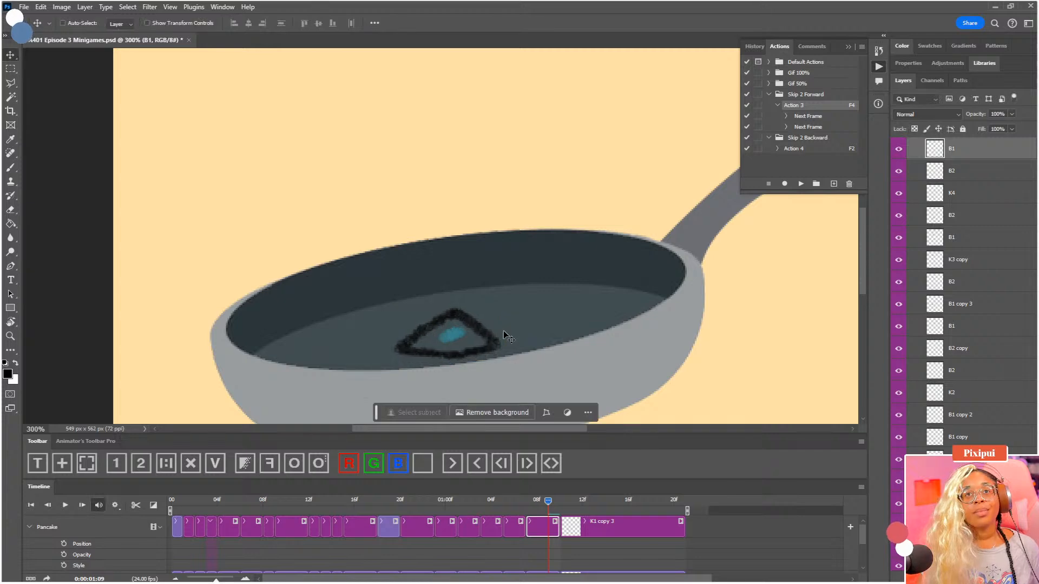
View the canvas at 100% and play back the animation to check the pancake's motion against the pan
key(ctrl+0)
key(ctrl+1)
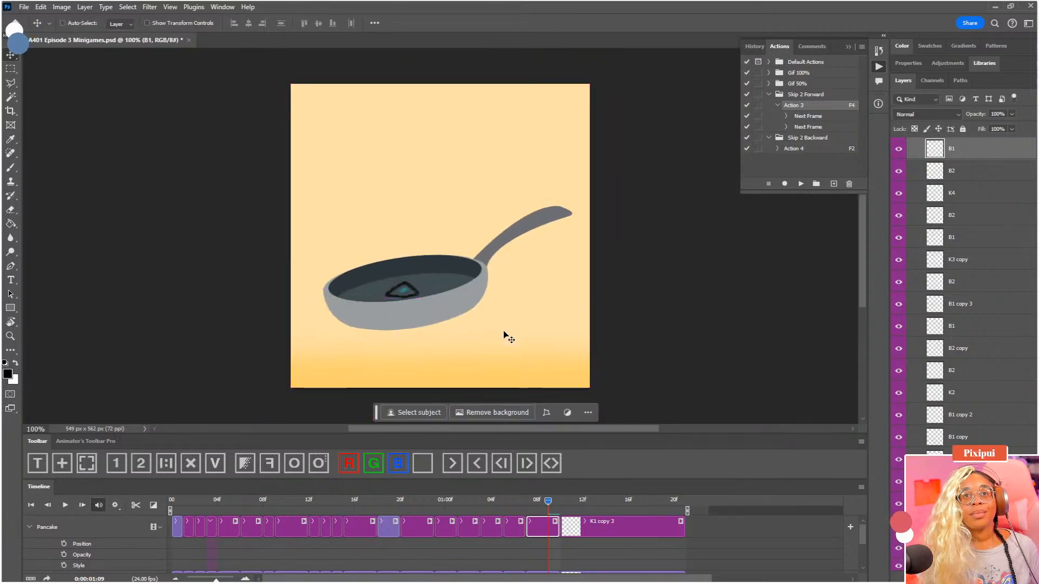
key(space)
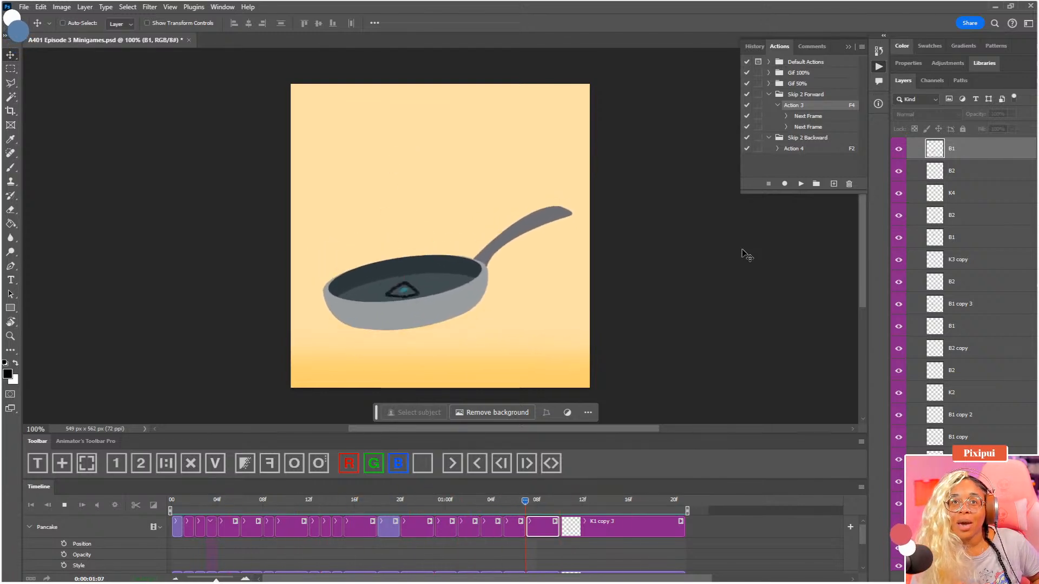
key(space)
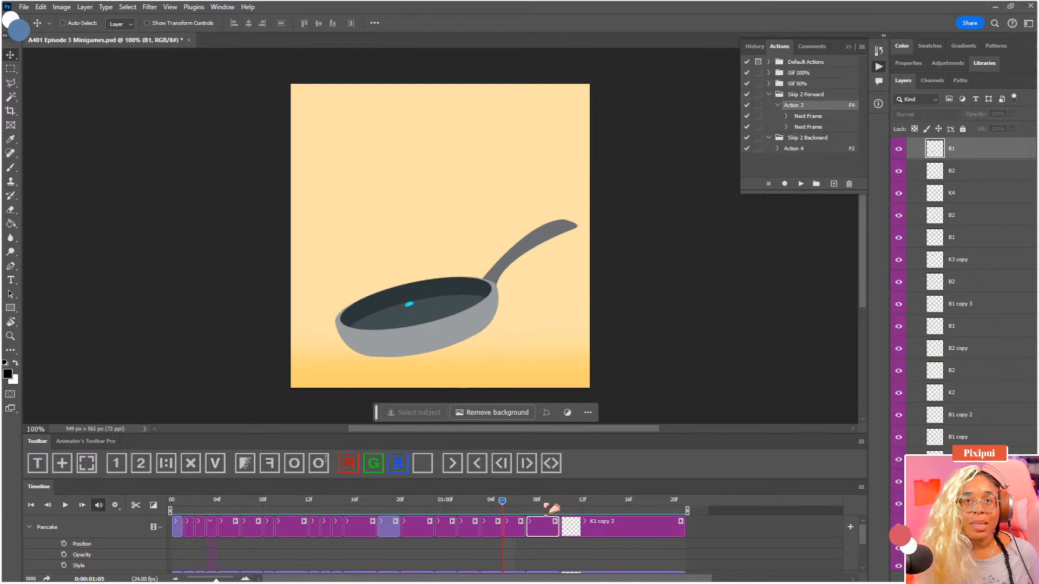
Draw a low triangular pancake around the dot in Pancake's K1 copy clip at 00:01 over the onion skins, and fade its dot
drag(542, 503, 187, 519)
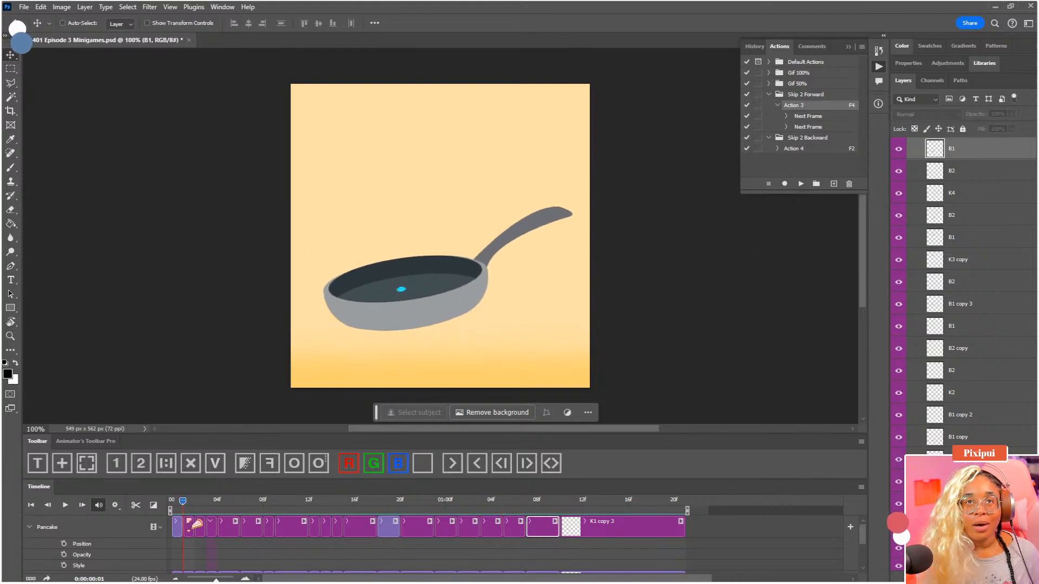
key(ctrl+plus)
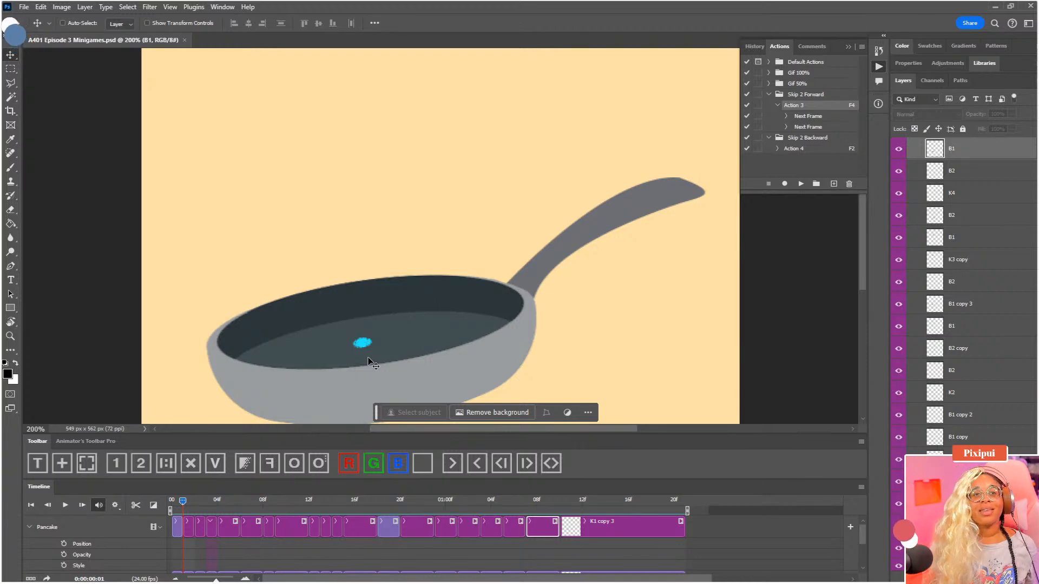
drag(356, 328, 417, 279)
key(ctrl+plus)
drag(422, 322, 425, 310)
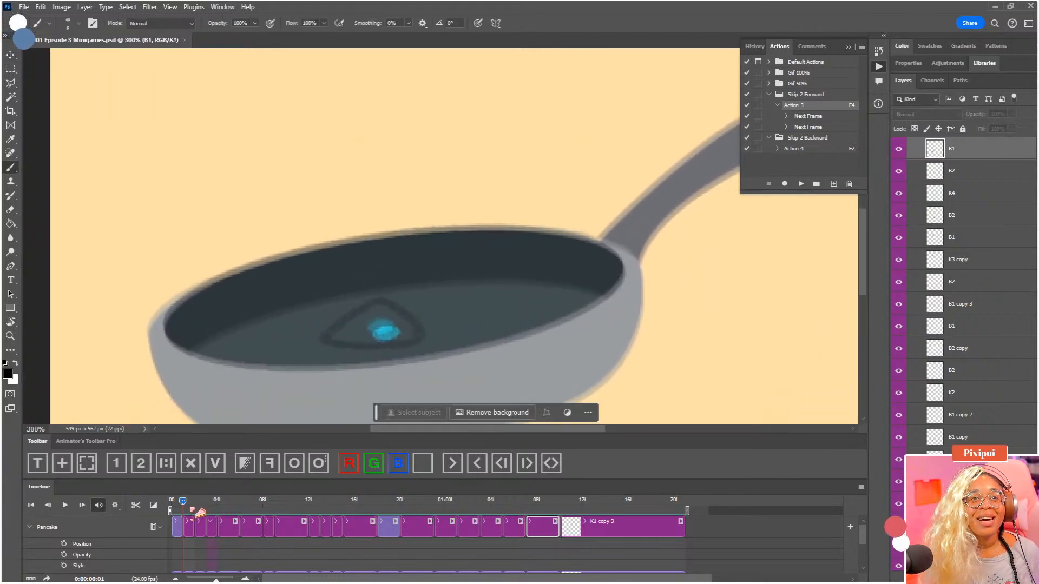
click(192, 528)
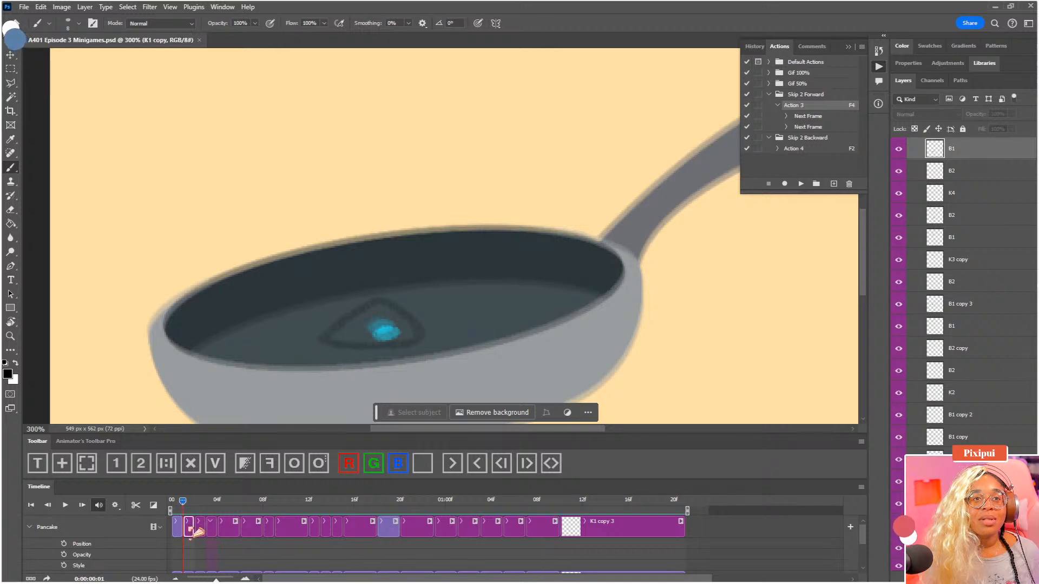
drag(394, 313, 417, 299)
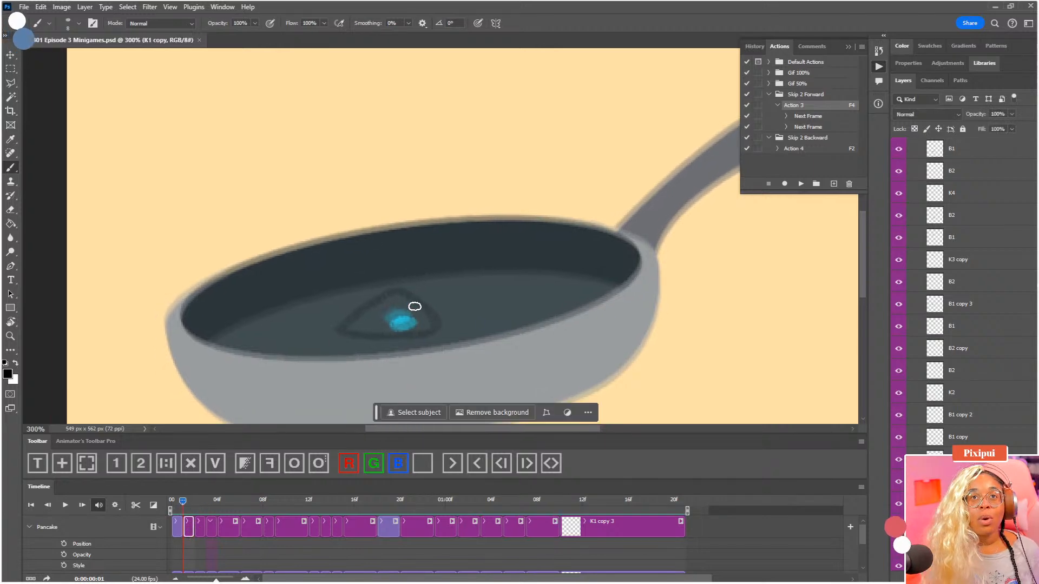
drag(436, 331, 411, 304)
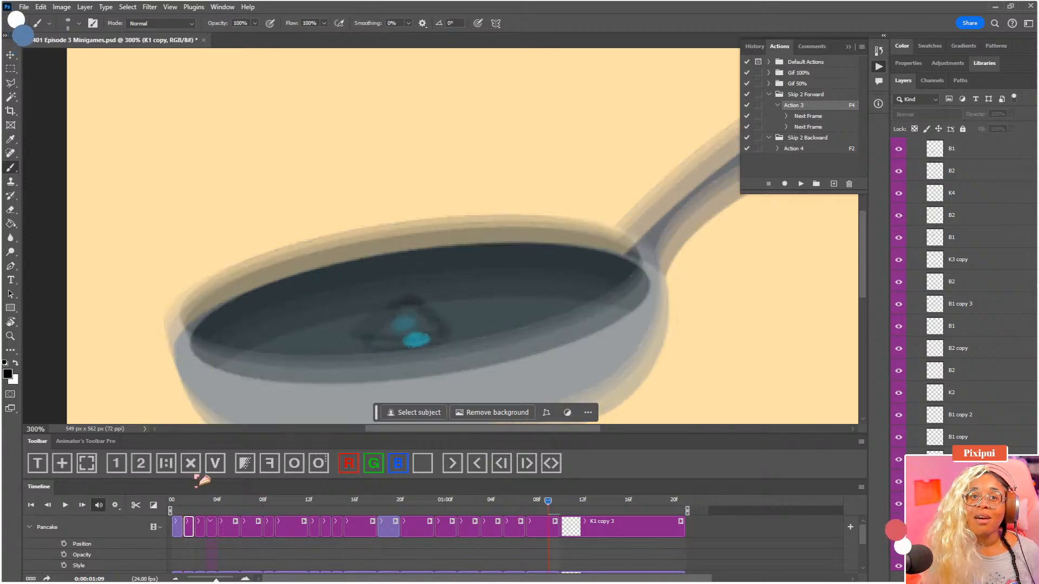
click(244, 464)
key(Return)
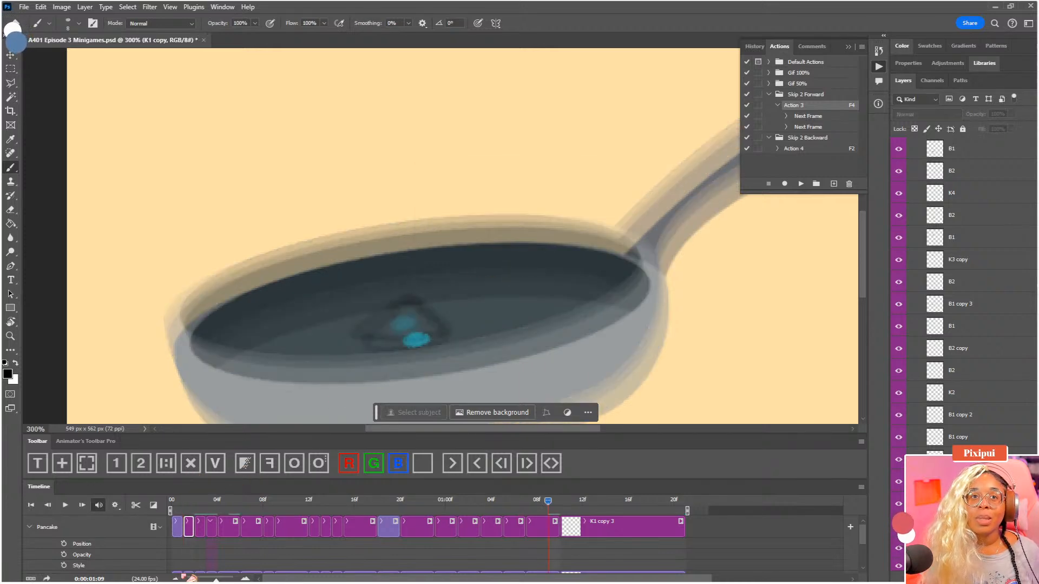
click(190, 502)
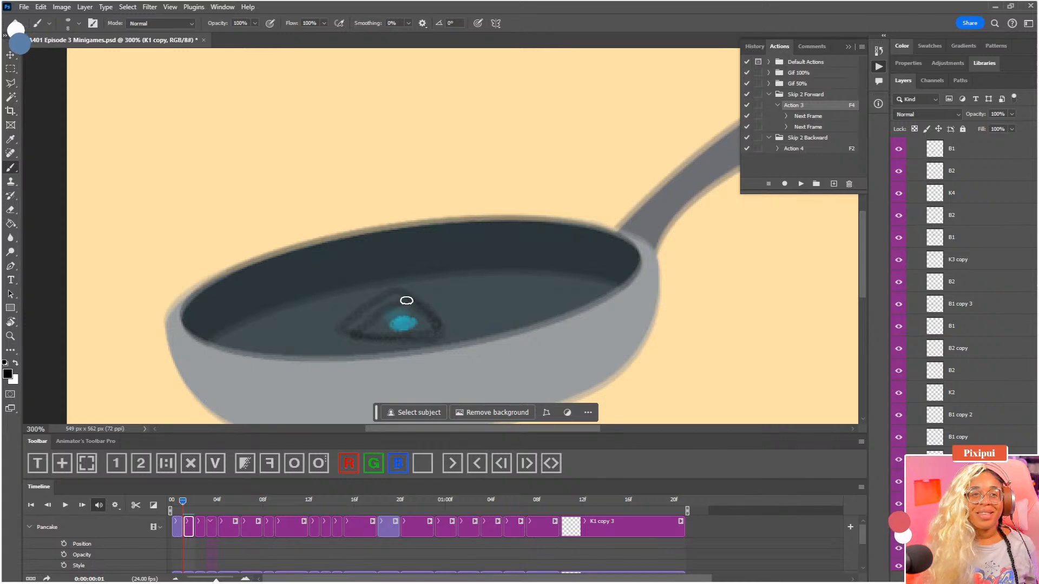
Select Pancake's K1 copy 2 clip at 00:02 and fade its dot
click(201, 508)
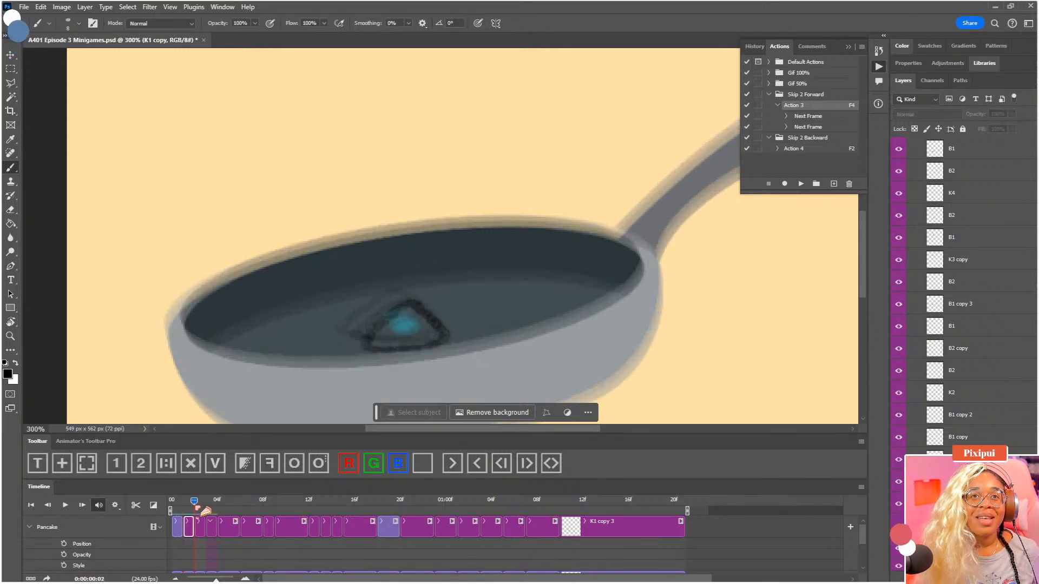
mouse_move(208, 511)
mouse_down()
mouse_move(189, 508)
mouse_move(199, 509)
mouse_up()
click(200, 526)
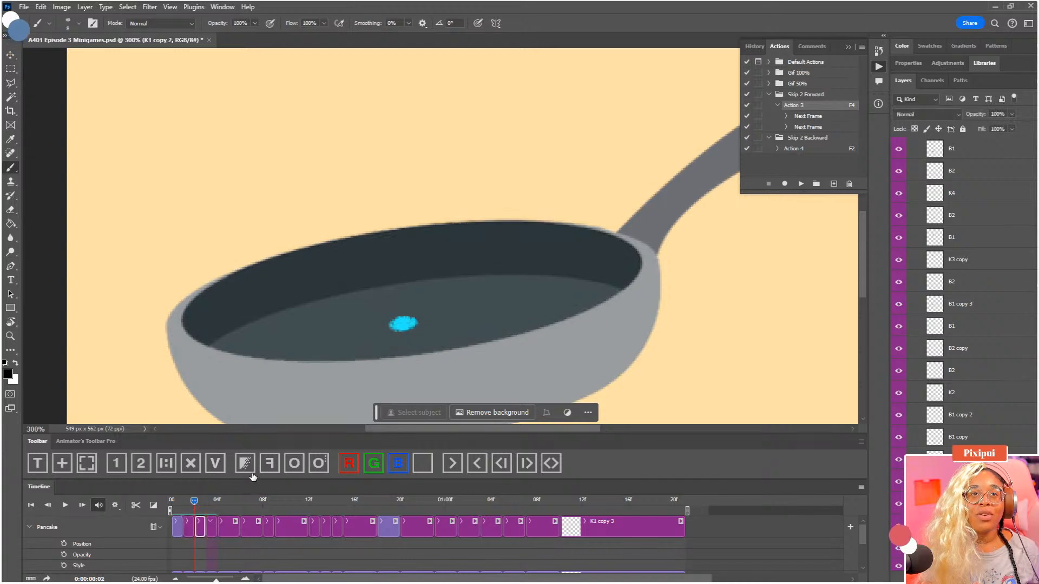
click(247, 470)
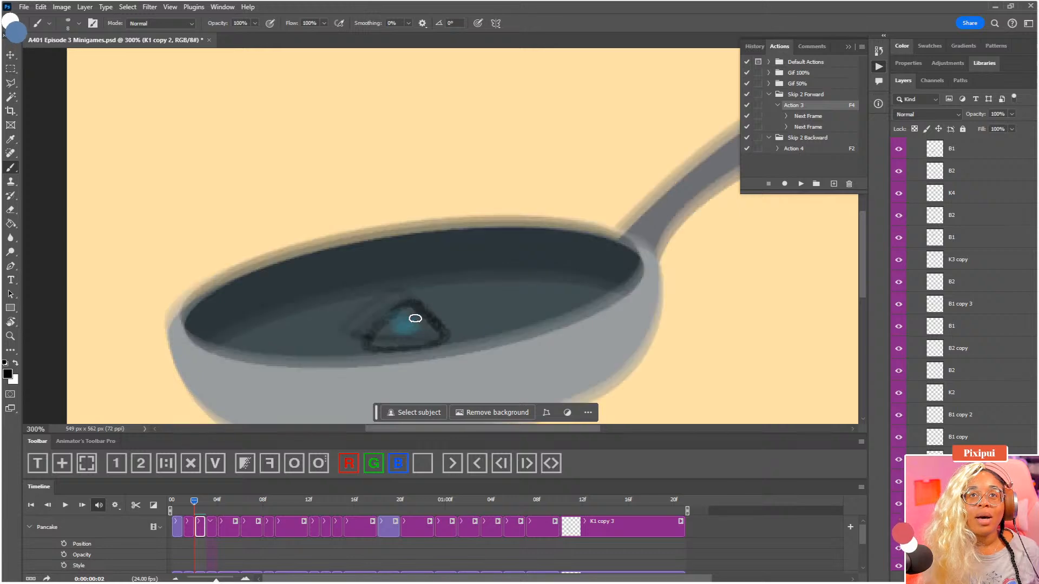
Try a hand-drawn triangular pancake around the dot in K1 copy 2, slightly enlarged with Free Transform, and view the whole canvas
mouse_move(412, 311)
mouse_down()
mouse_move(431, 332)
mouse_move(422, 339)
mouse_move(376, 339)
mouse_move(394, 311)
mouse_move(414, 310)
mouse_move(435, 333)
mouse_move(407, 343)
mouse_up()
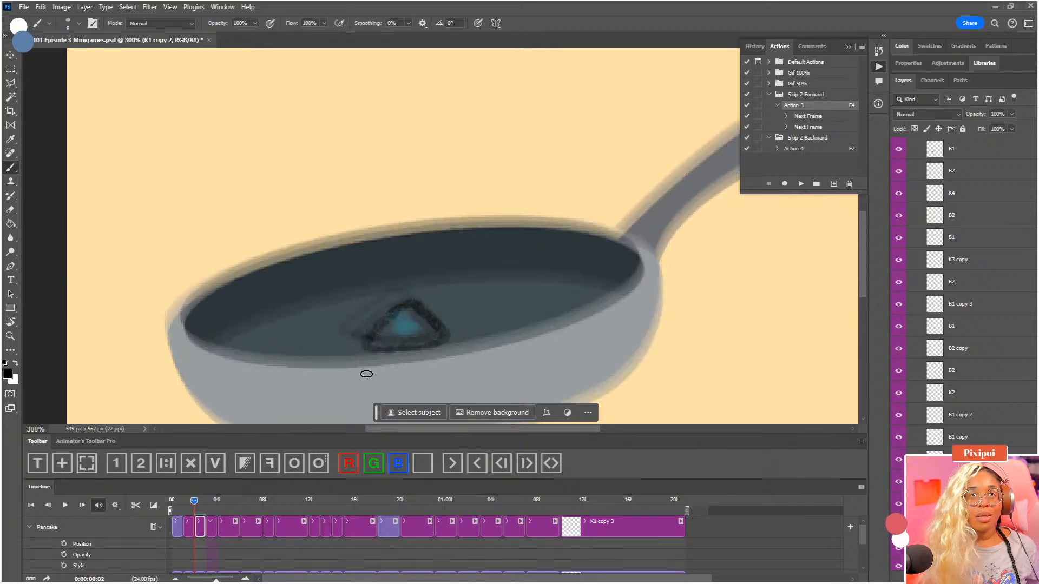
key(ctrl+t)
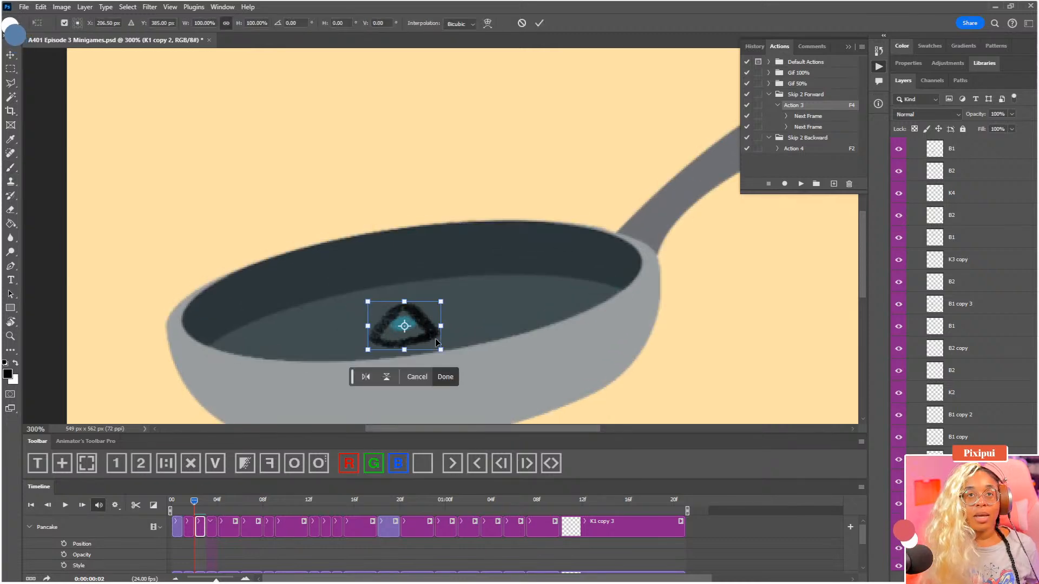
drag(440, 326, 448, 326)
key(Return)
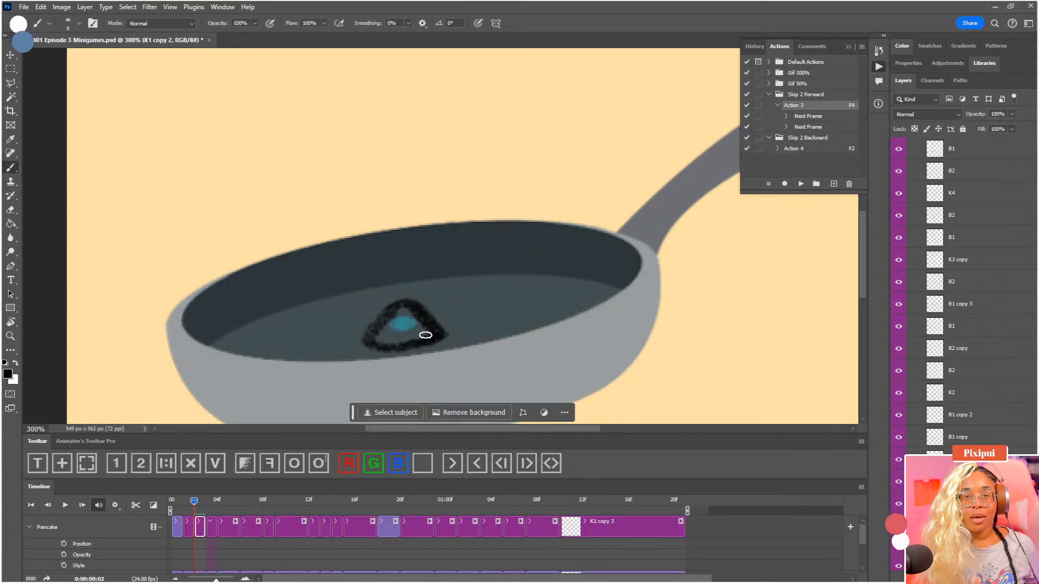
key(ctrl+0)
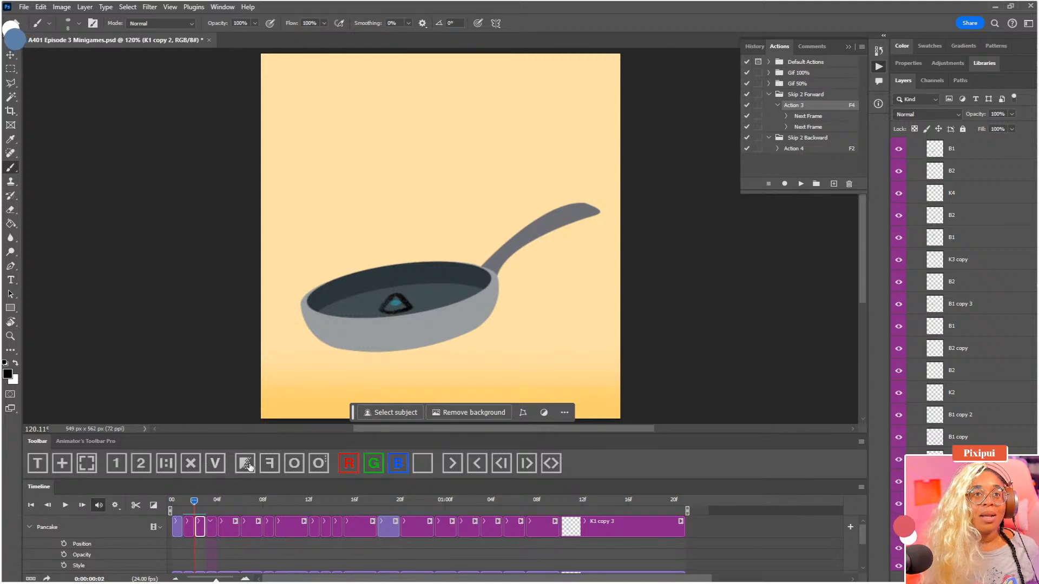
Replace the pancake outline in K1 copy 2 at 00:02 with a copy of the K1 copy drawing from 00:01
drag(197, 504, 190, 505)
key(ctrl+a)
key(ctrl+c)
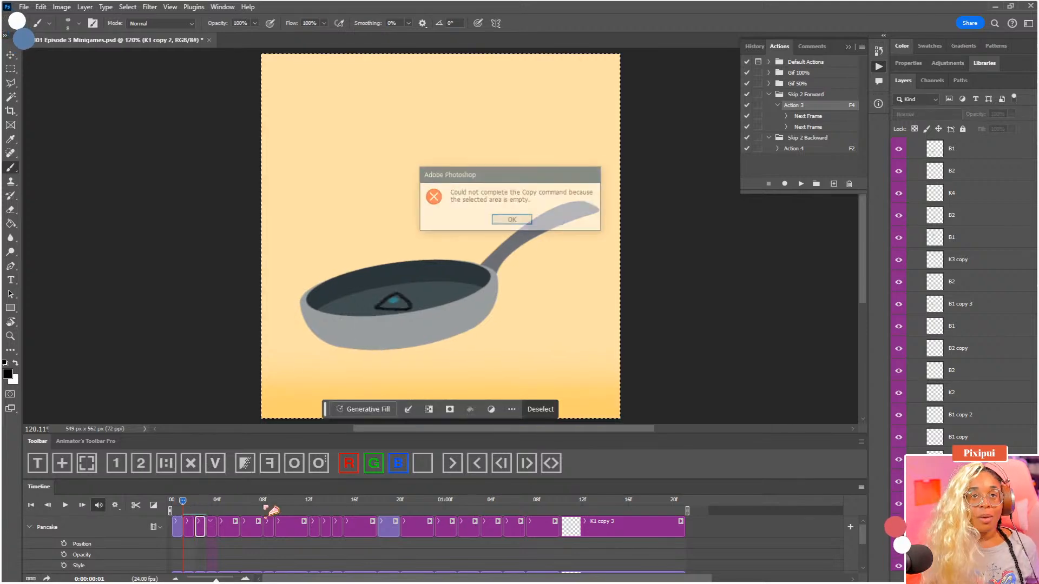
key(Return)
click(189, 528)
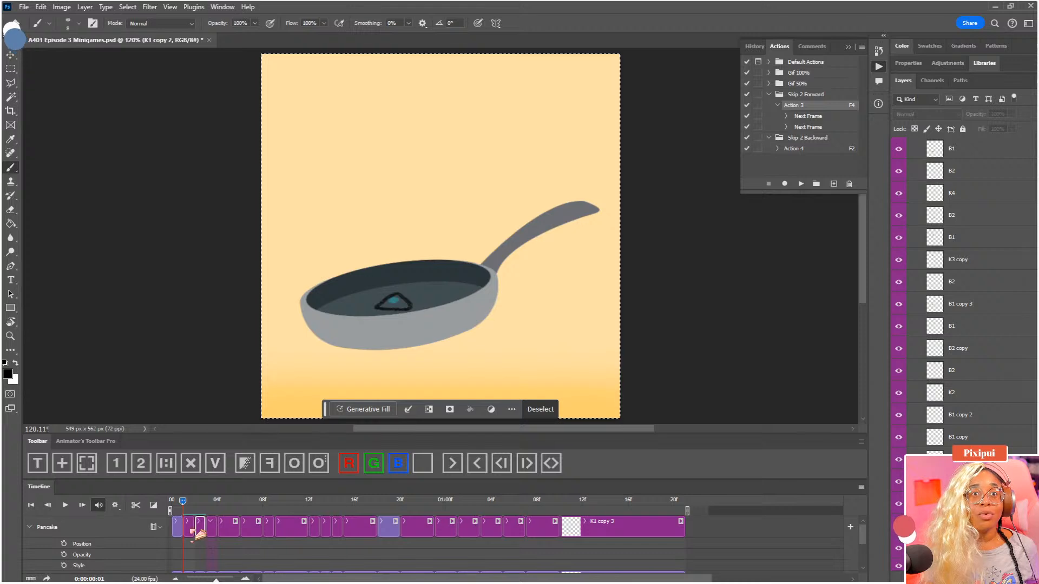
click(198, 504)
click(200, 526)
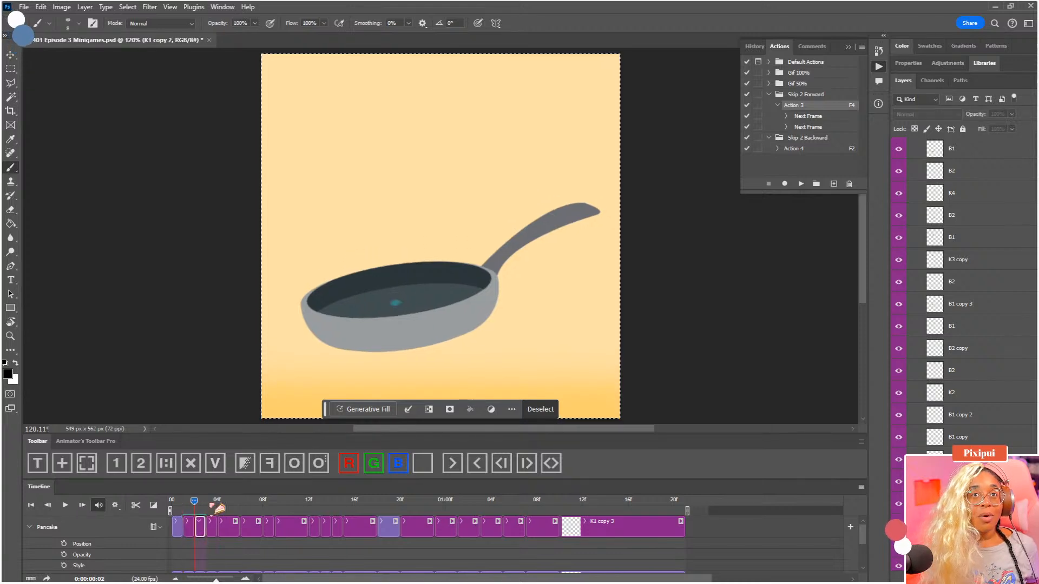
key(ctrl+v)
key(v)
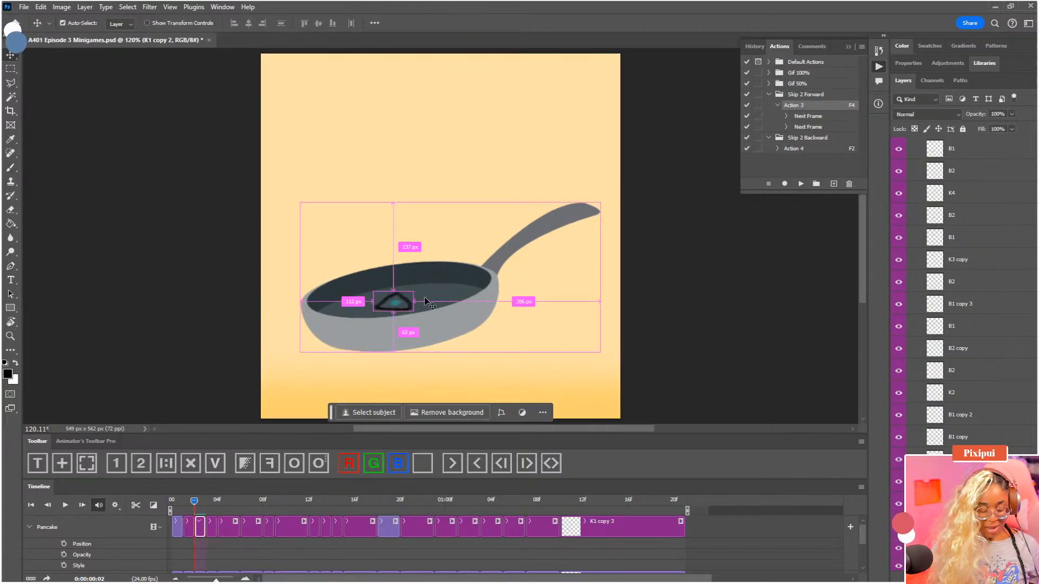
Rotate the pasted pancake in K1 copy 2 by about -7 degrees and nudge it slightly to the right over the dot
key(ctrl+t)
drag(435, 299, 439, 292)
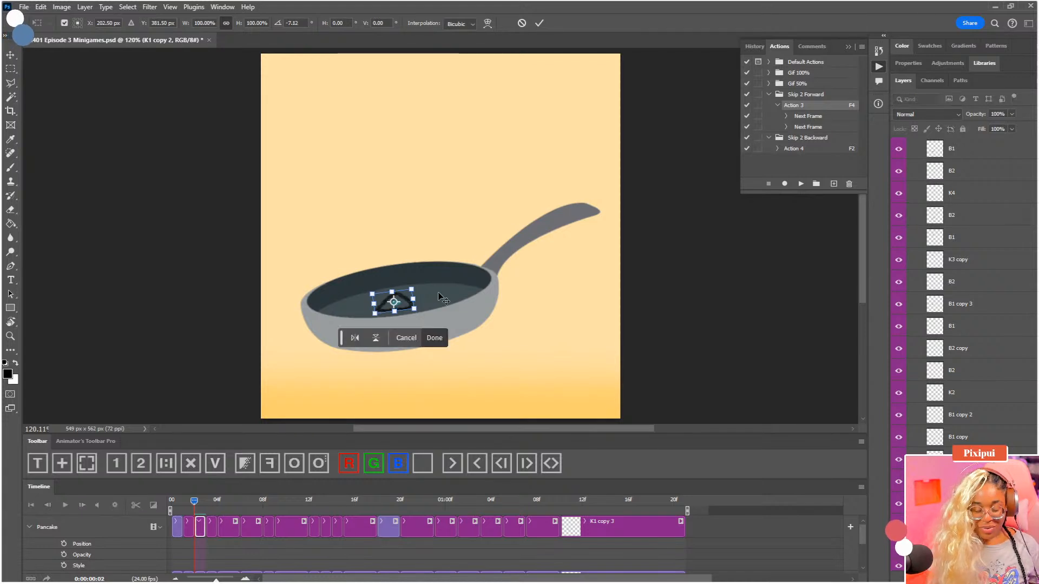
key(Return)
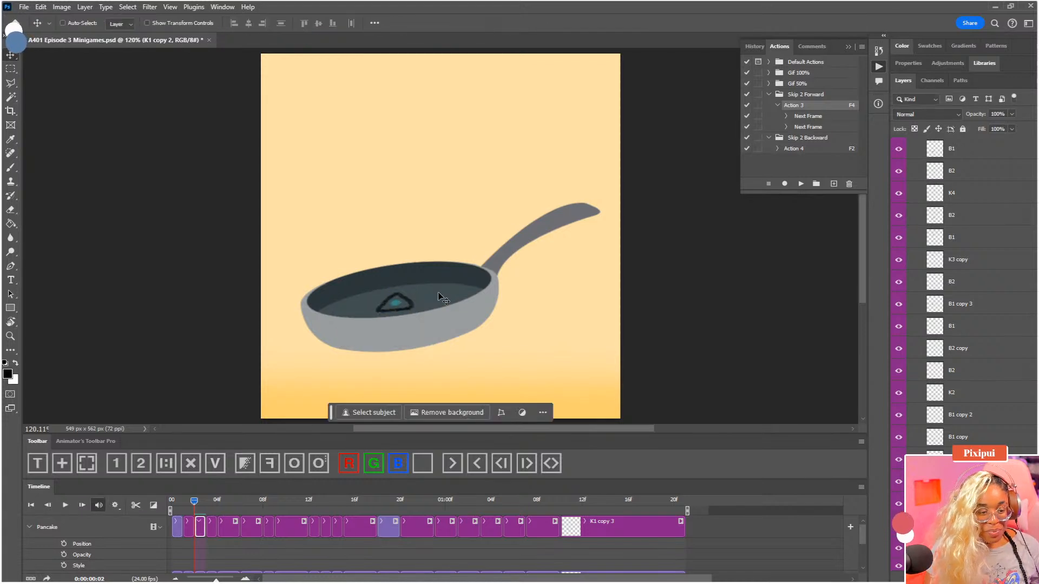
key(Right)
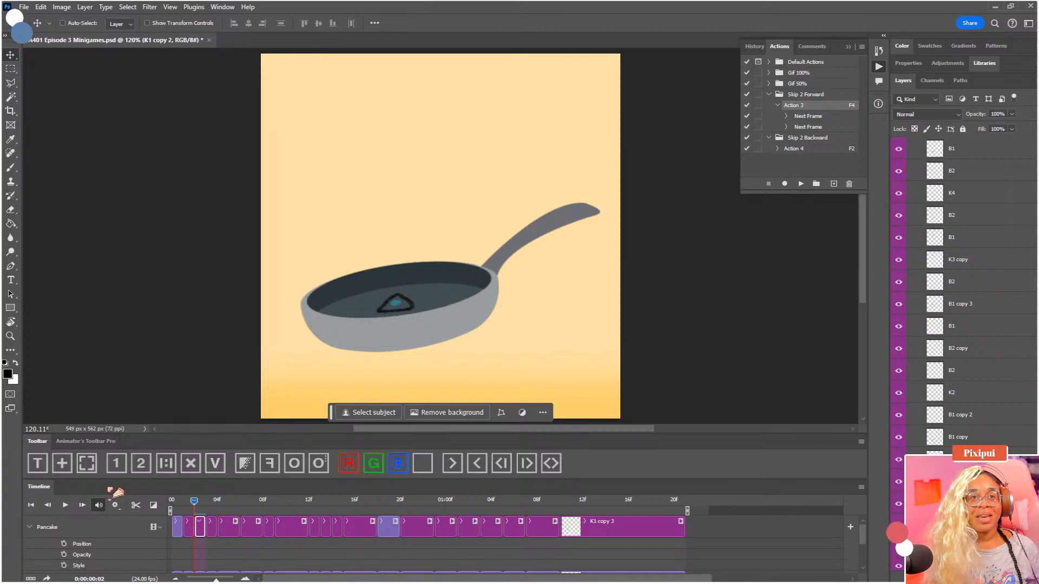
Play back the pancake toss, view the canvas at 100%, and look over the Pancake group's layers
key(space)
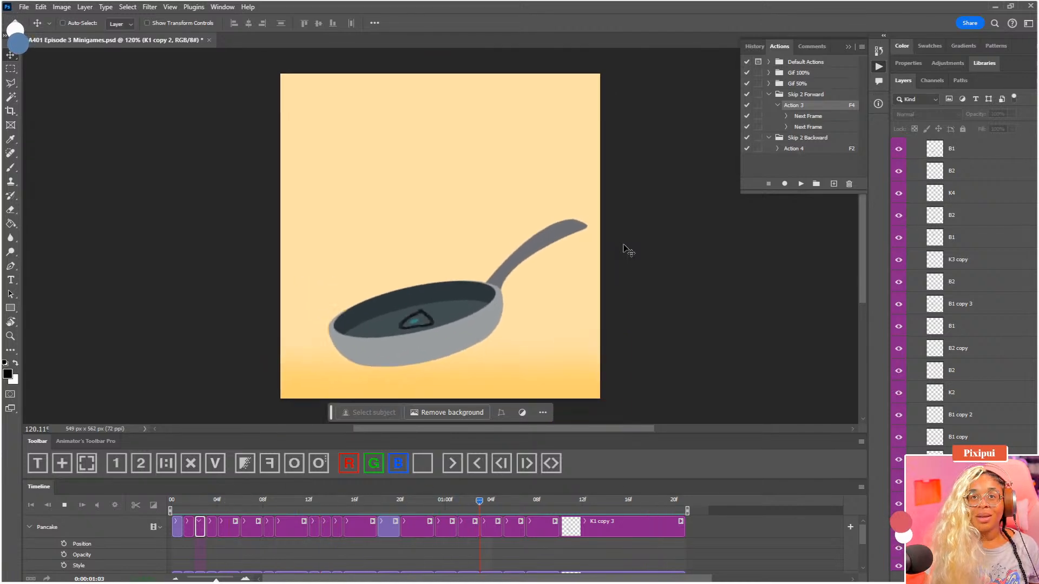
key(ctrl+1)
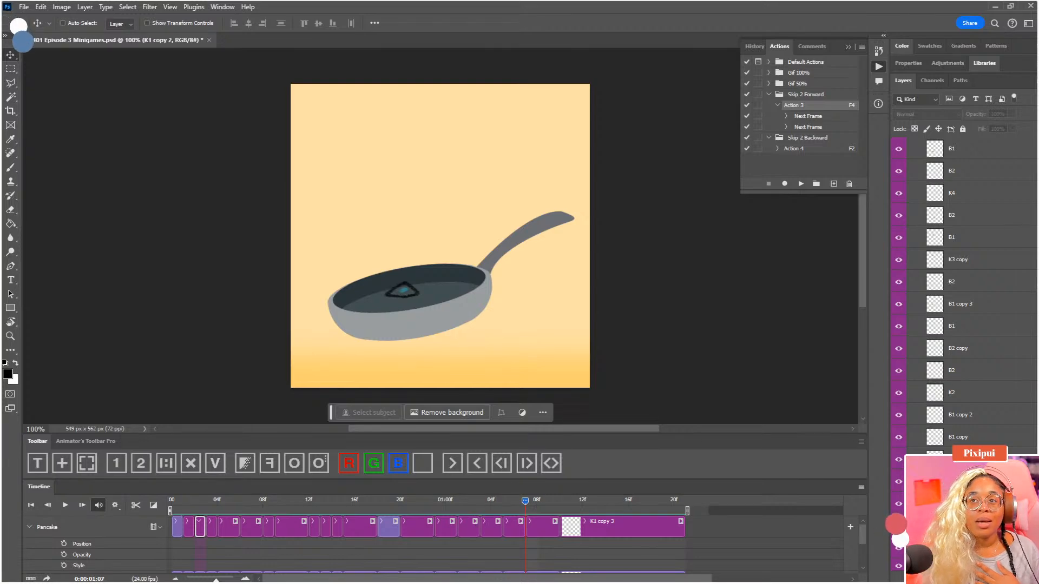
scroll(963, 297, down, 1)
scroll(930, 437, up, 3)
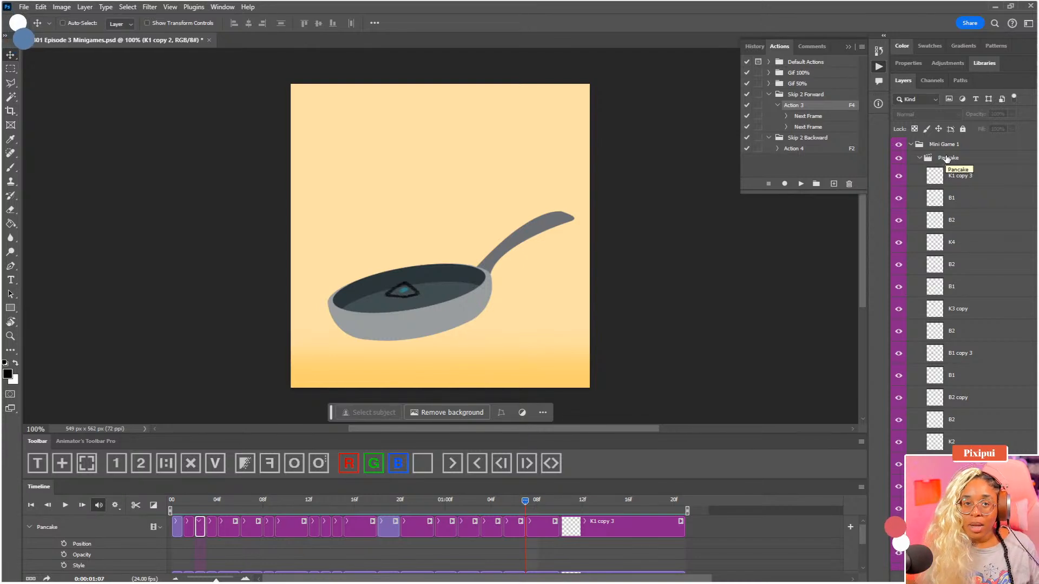
Set the foreground color to bright green (1cf000)
click(7, 374)
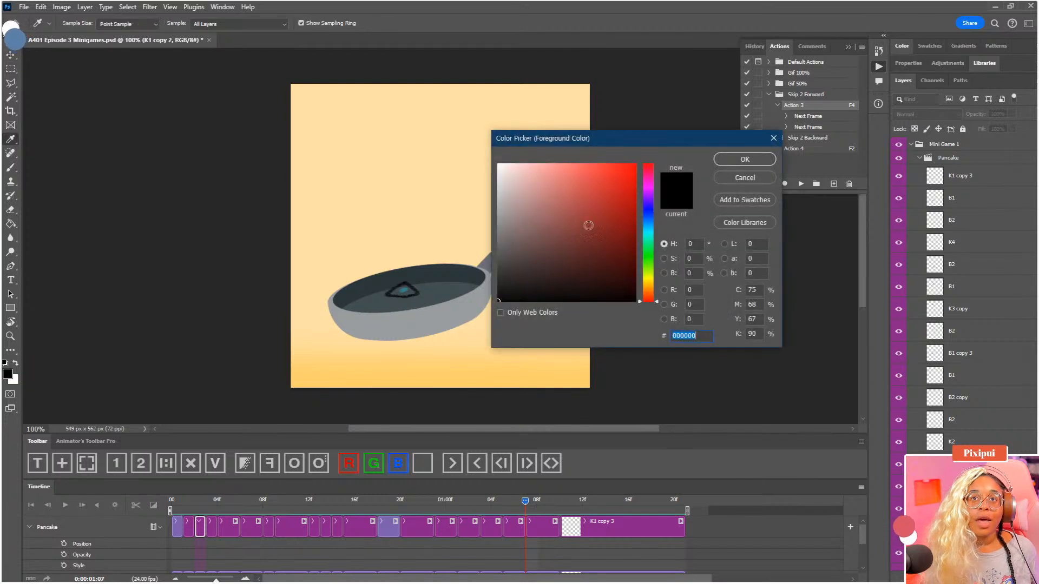
click(523, 163)
drag(524, 163, 584, 163)
click(646, 259)
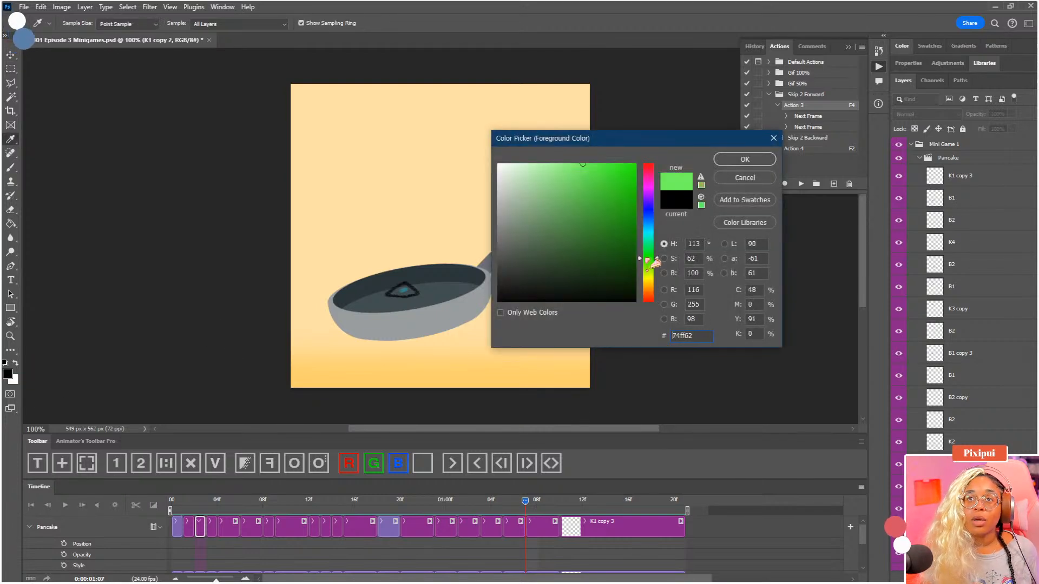
drag(620, 217, 636, 171)
click(746, 160)
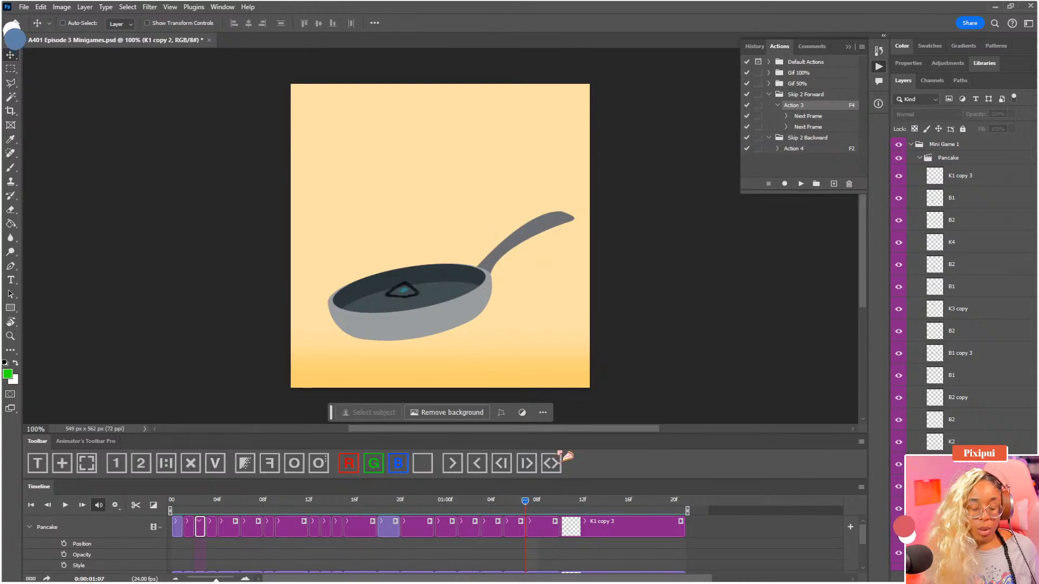
Try brushing green inside the pancake outline in K1 copy 2 at 00:02, undoing the stroke that goes over the outline
key(b)
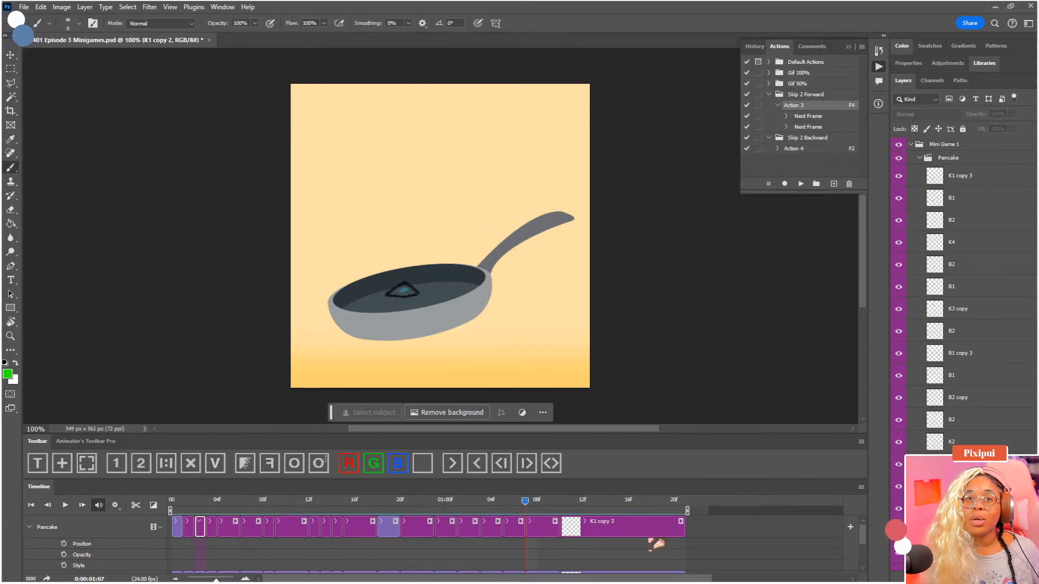
click(196, 500)
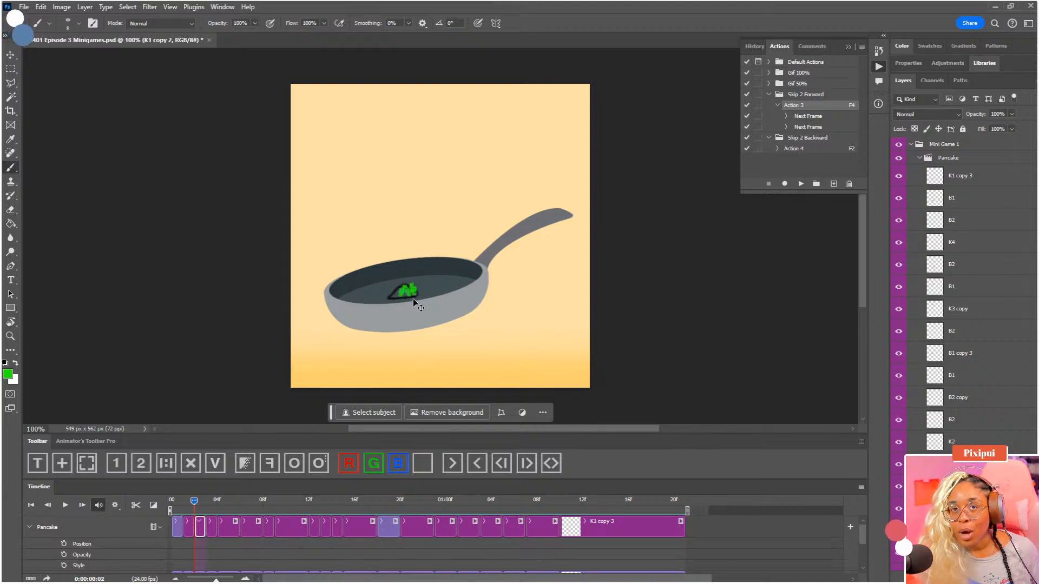
key(ctrl+z)
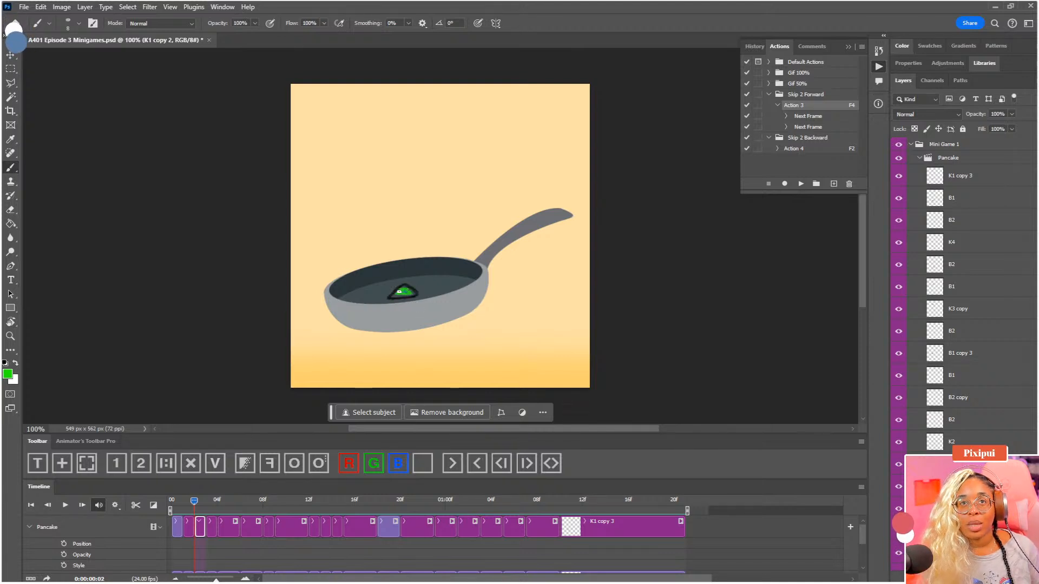
Set the foreground color to red (fb0000), try a brush stroke along the pancake's lower edge, and undo the red and green paint
click(9, 374)
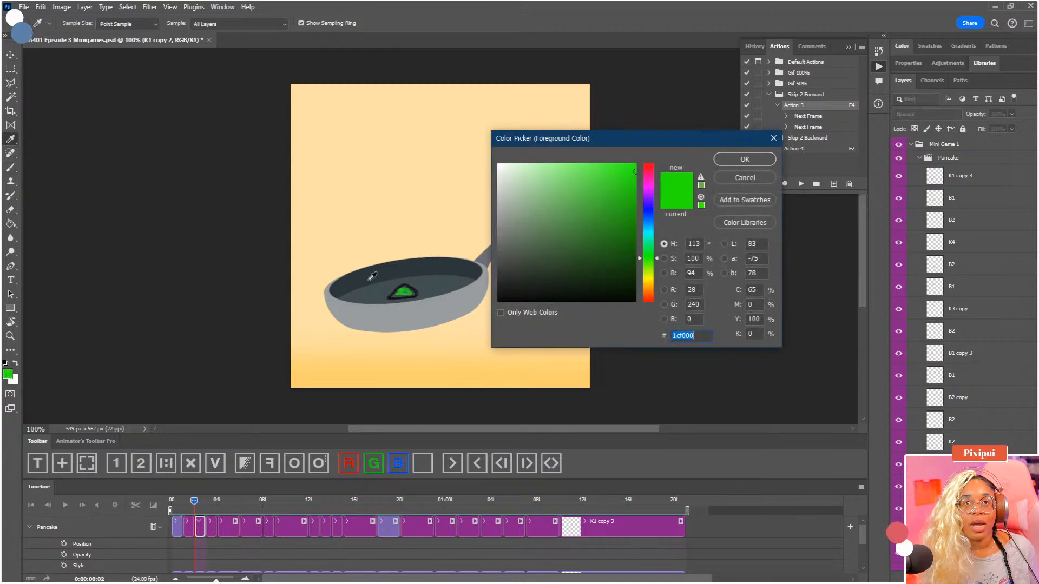
drag(649, 180, 652, 163)
click(726, 161)
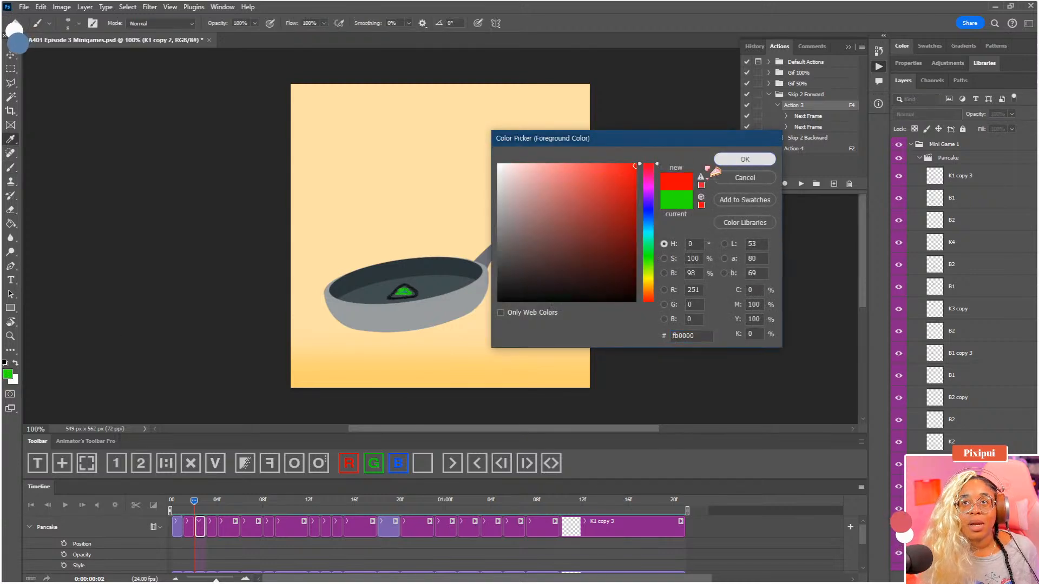
drag(394, 296, 415, 293)
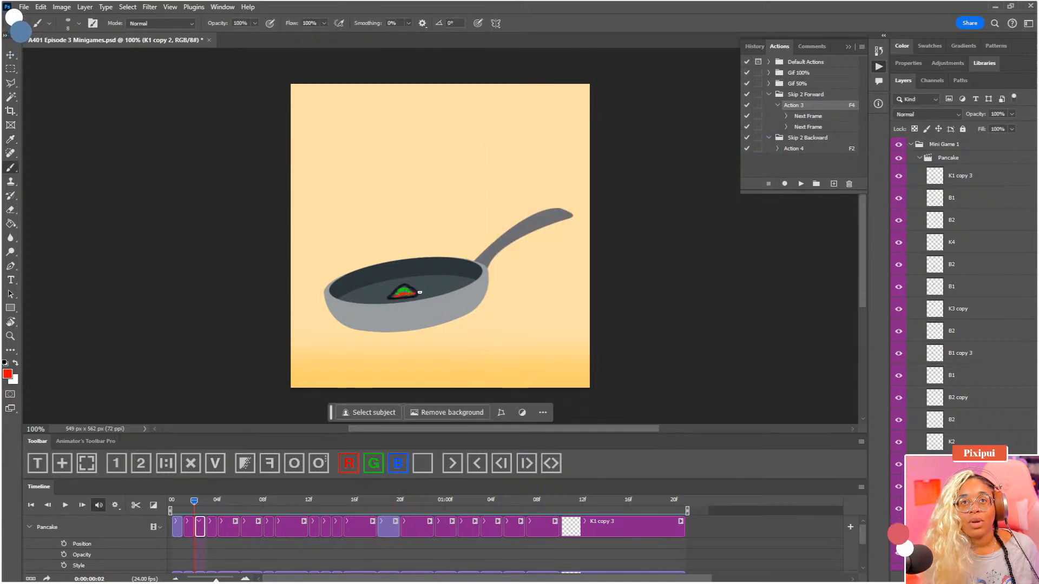
key(ctrl+z)
key(ctrl+z)
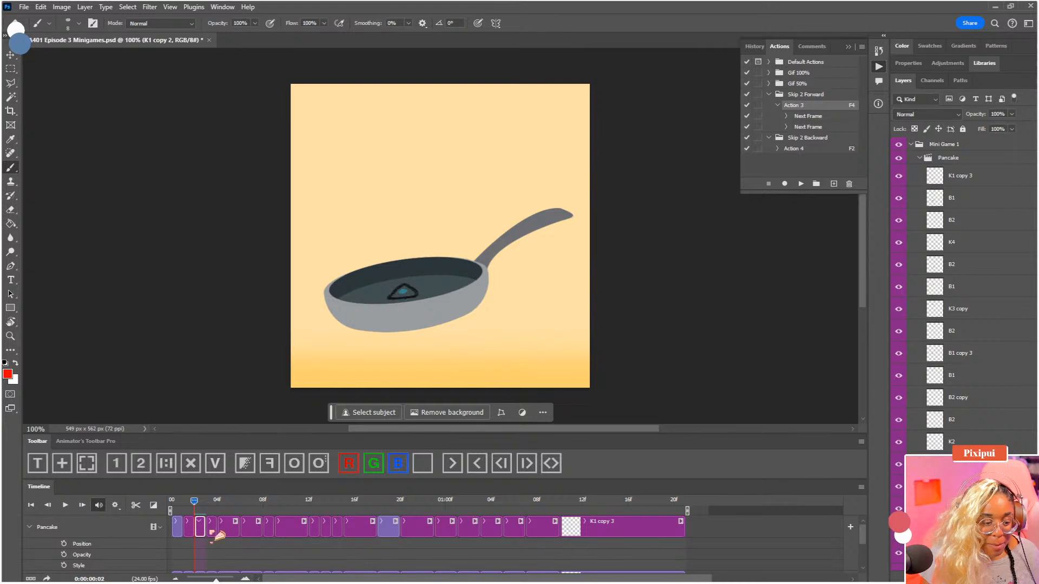
Return to the first frame of the timeline and play the pancake animation from there
key(F2)
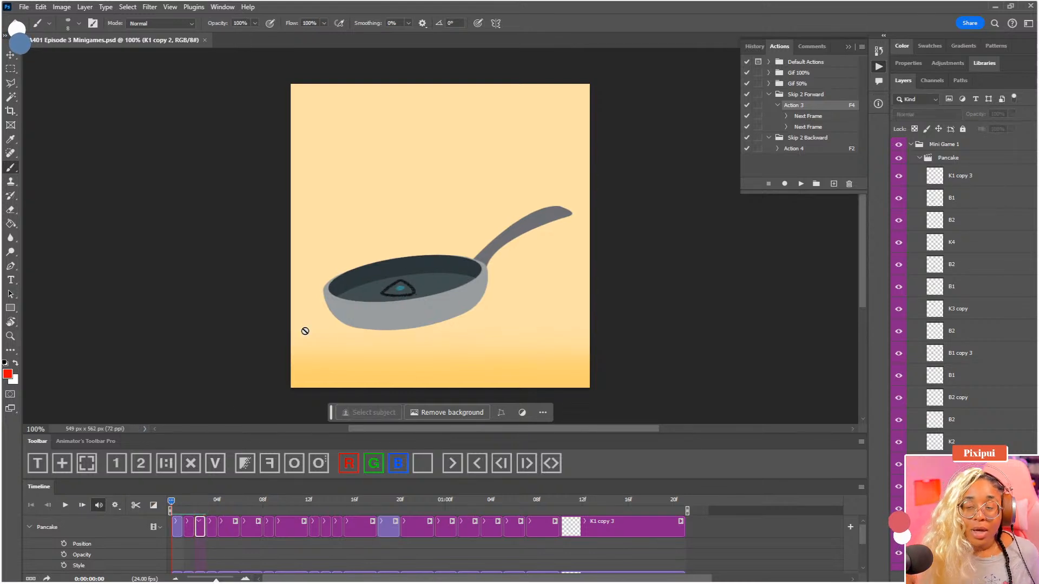
key(space)
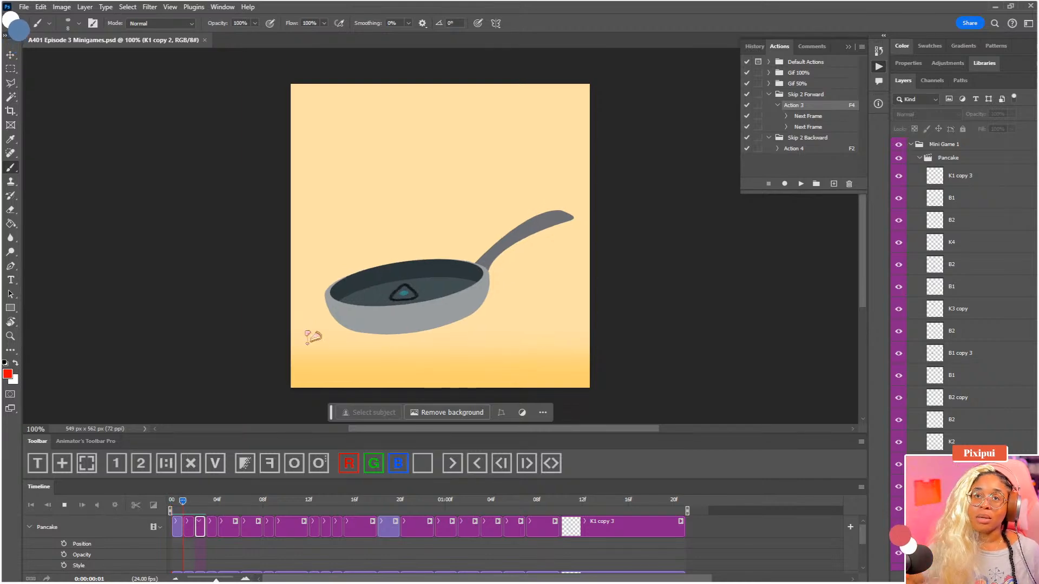